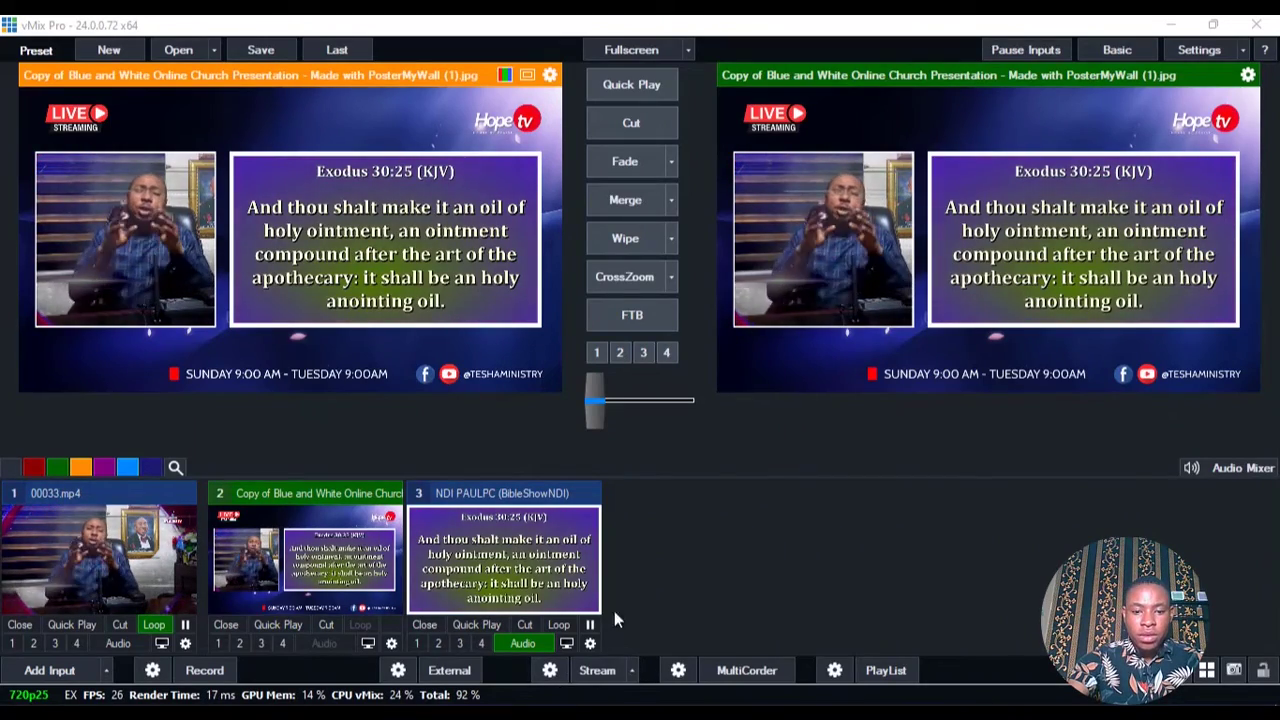
Step: Bring BibleShow forward, move its window down over vMix, and send Exodus 30:23 to the output
key("alt+Tab")
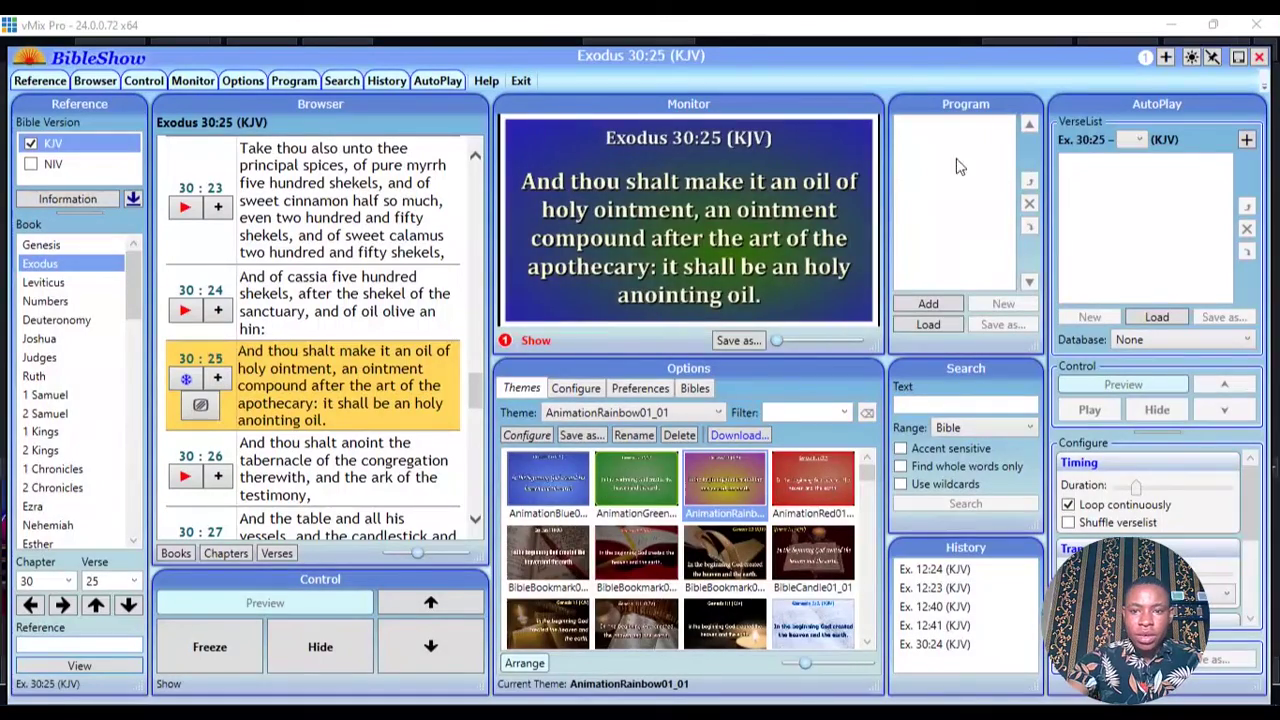
left_click_drag(870, 62, 913, 464)
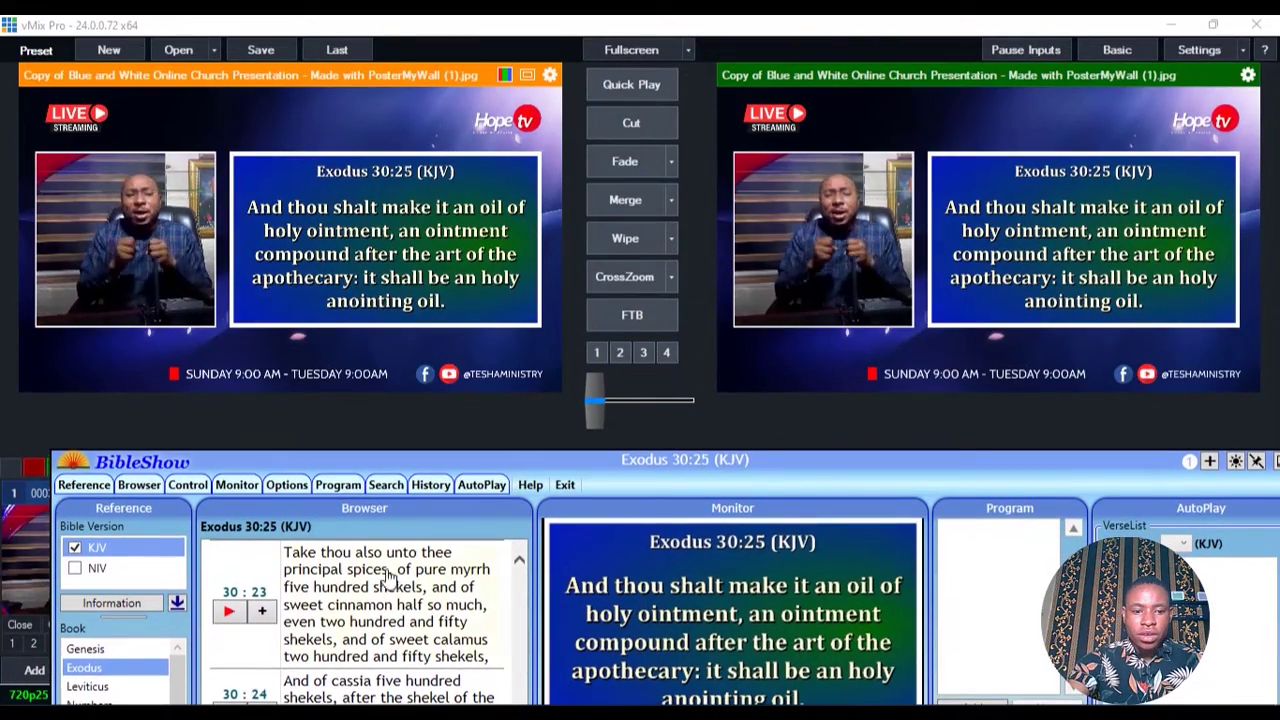
left_click(229, 610)
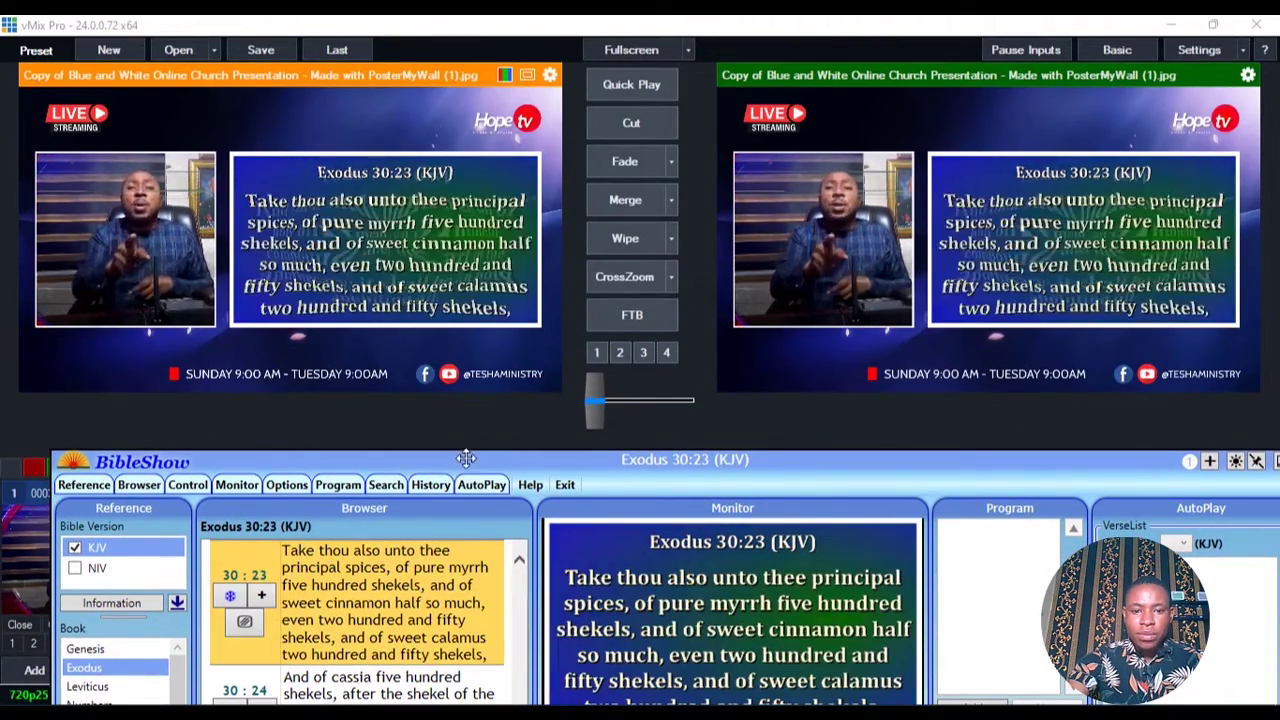
Step: Send Exodus 30:25, 30:26 and 30:27 from BibleShow to the vMix output
left_click_drag(468, 450, 428, 404)
scroll(230, 630, "down", 2)
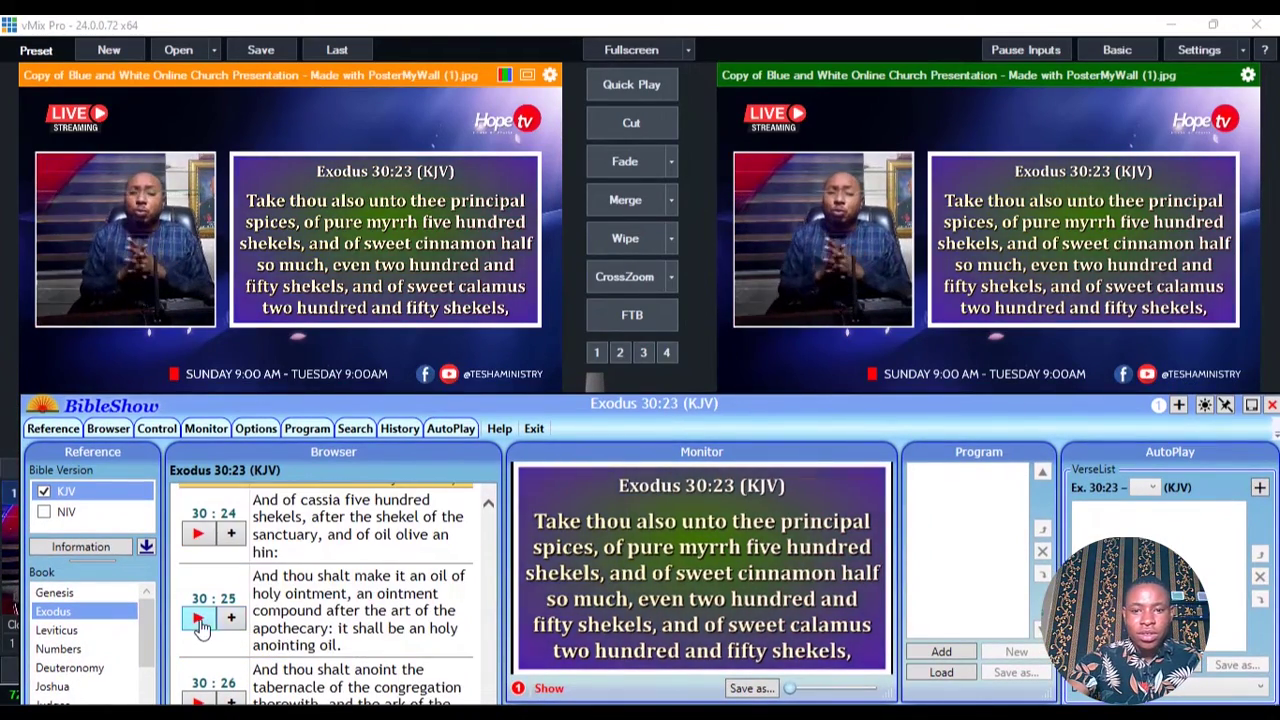
left_click(198, 617)
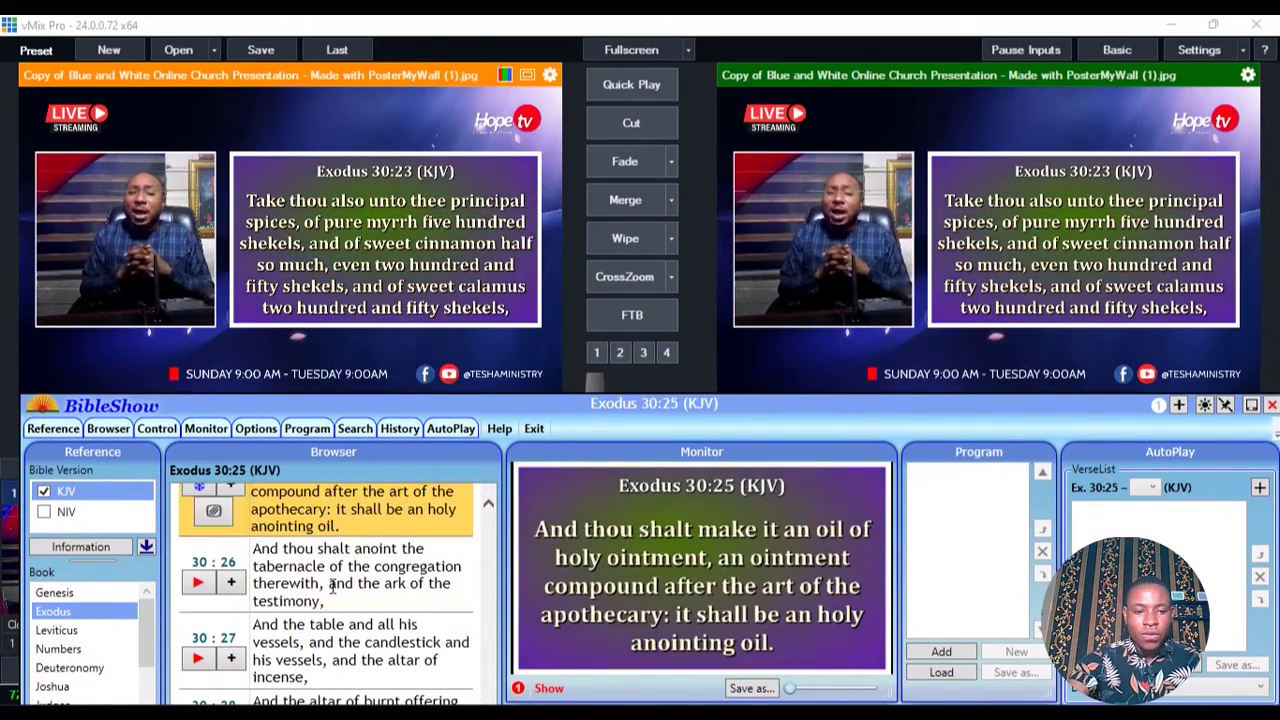
left_click(199, 583)
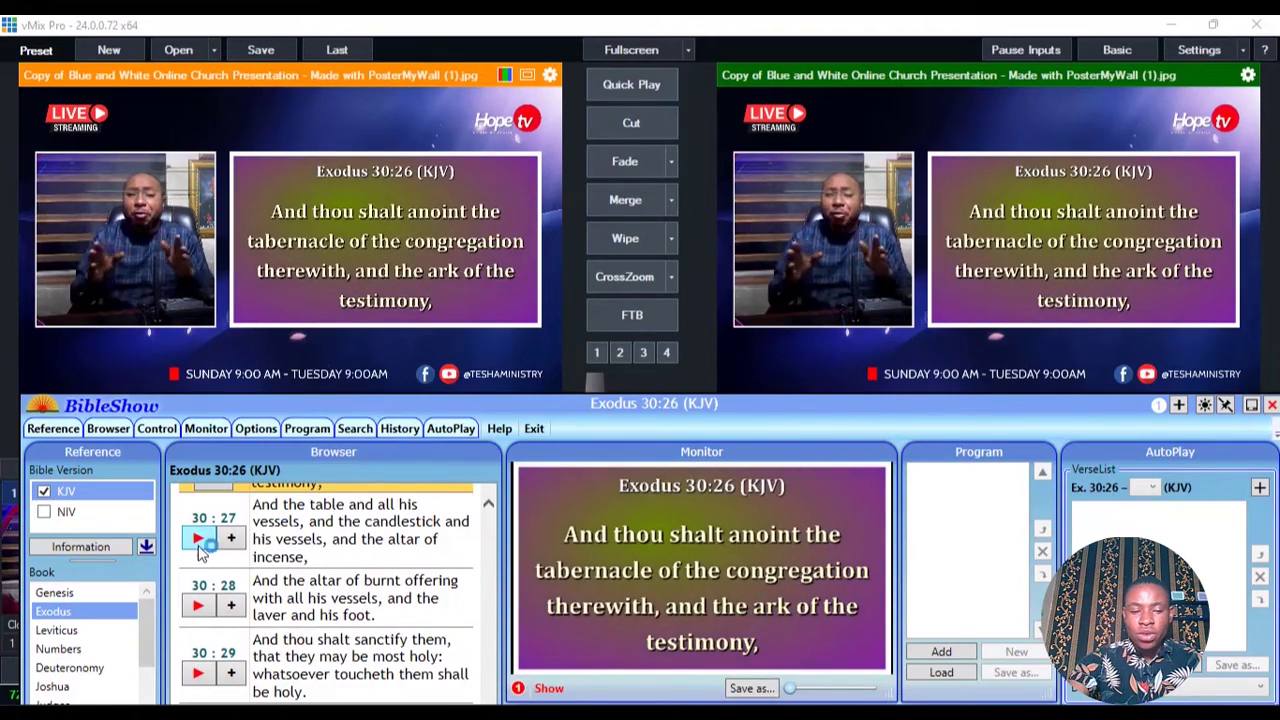
left_click(199, 540)
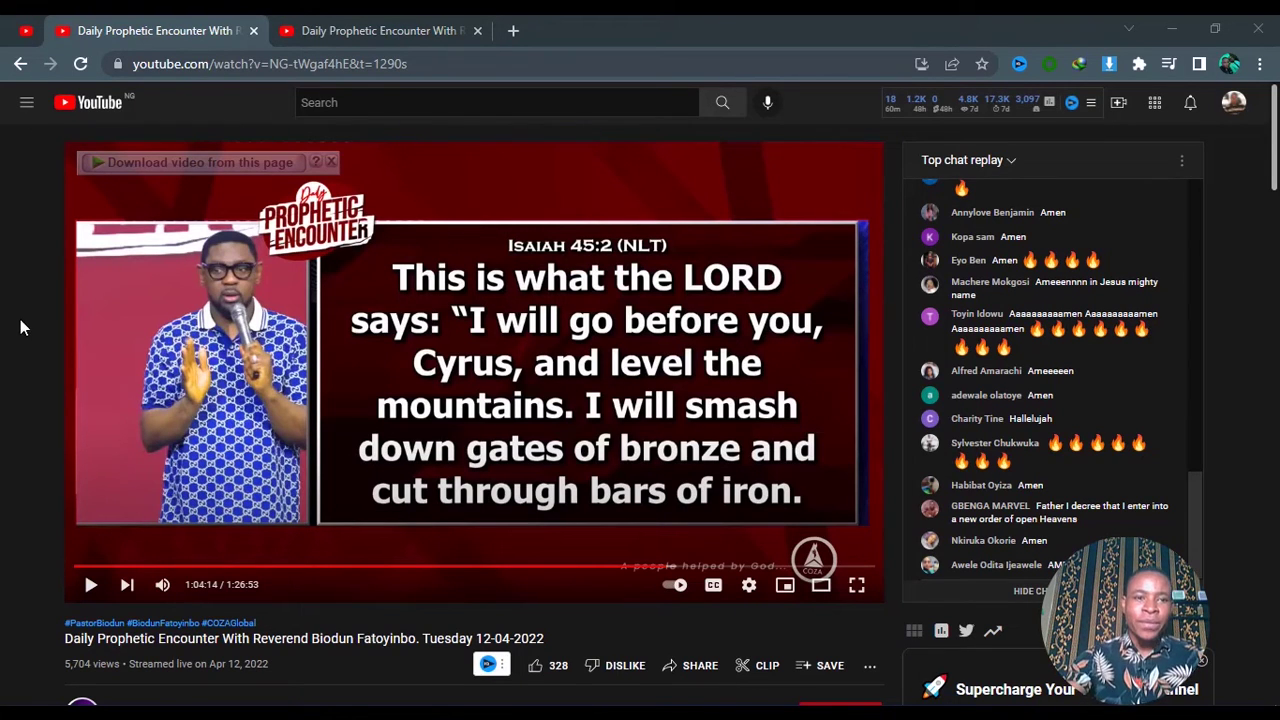
Step: Launch vMix from the desktop for a fresh two-Blank-input session, then return to Chrome
left_click(1171, 28)
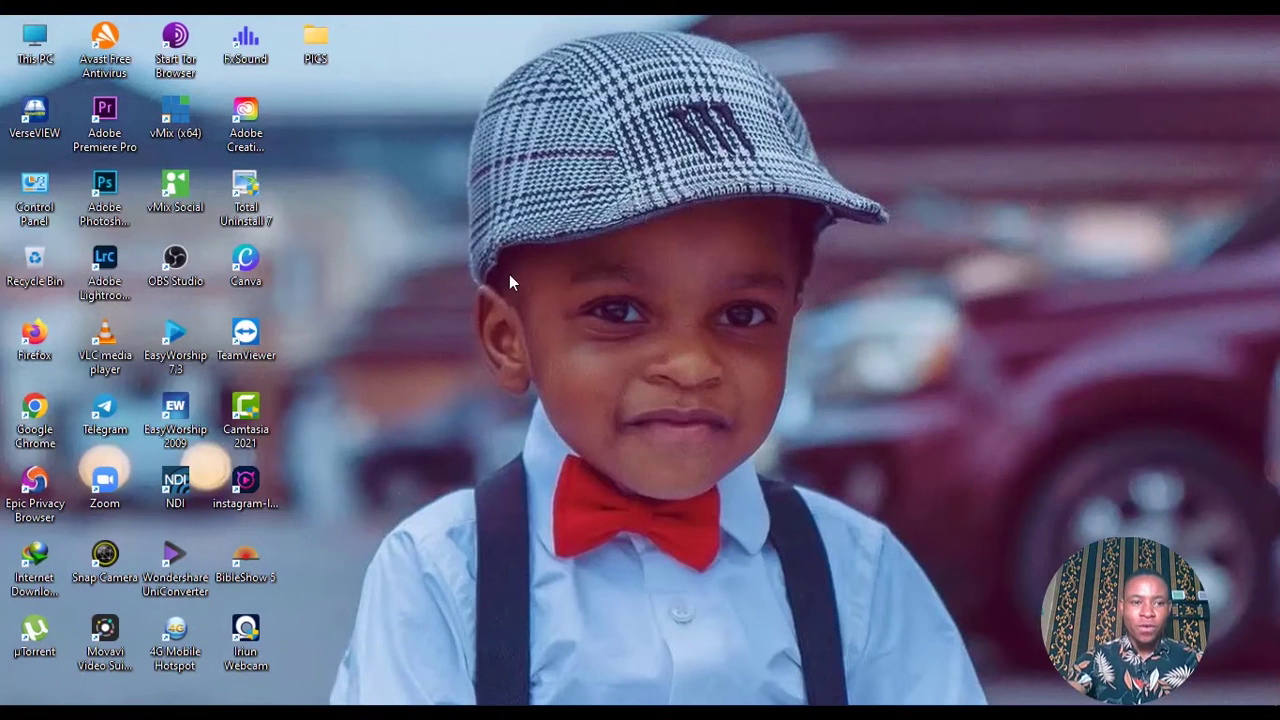
double_click(175, 118)
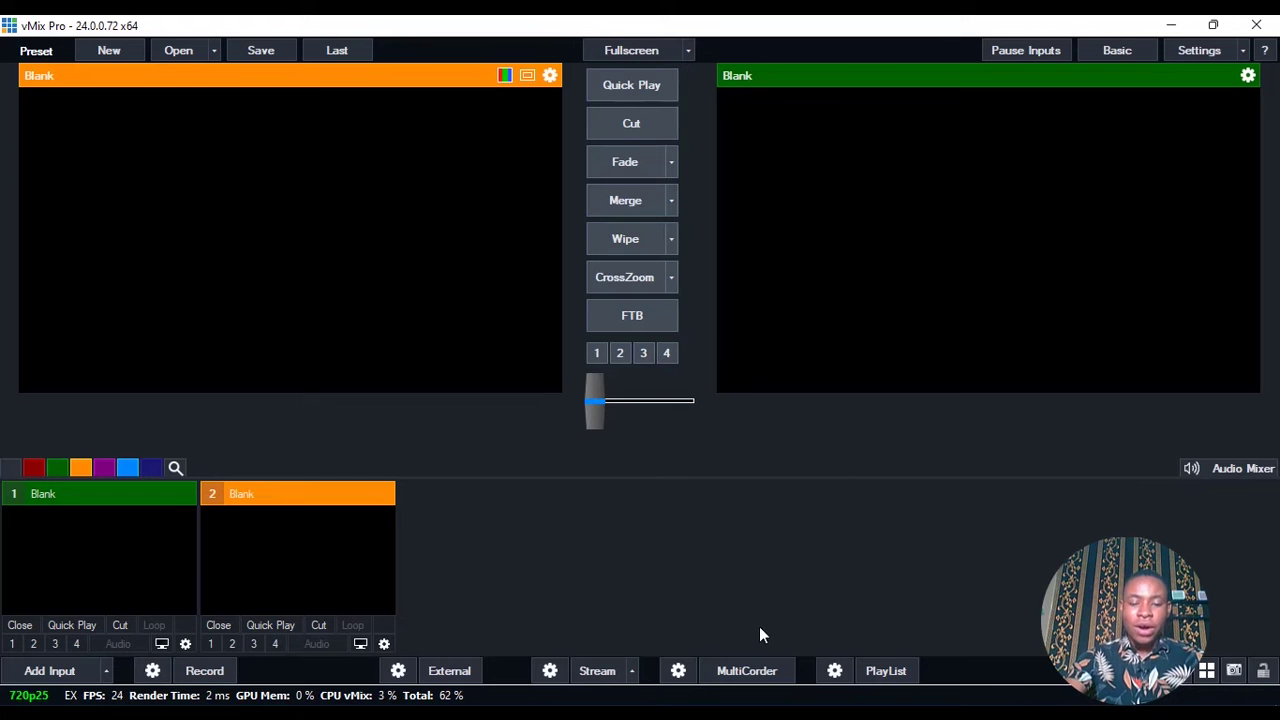
key("alt+Tab")
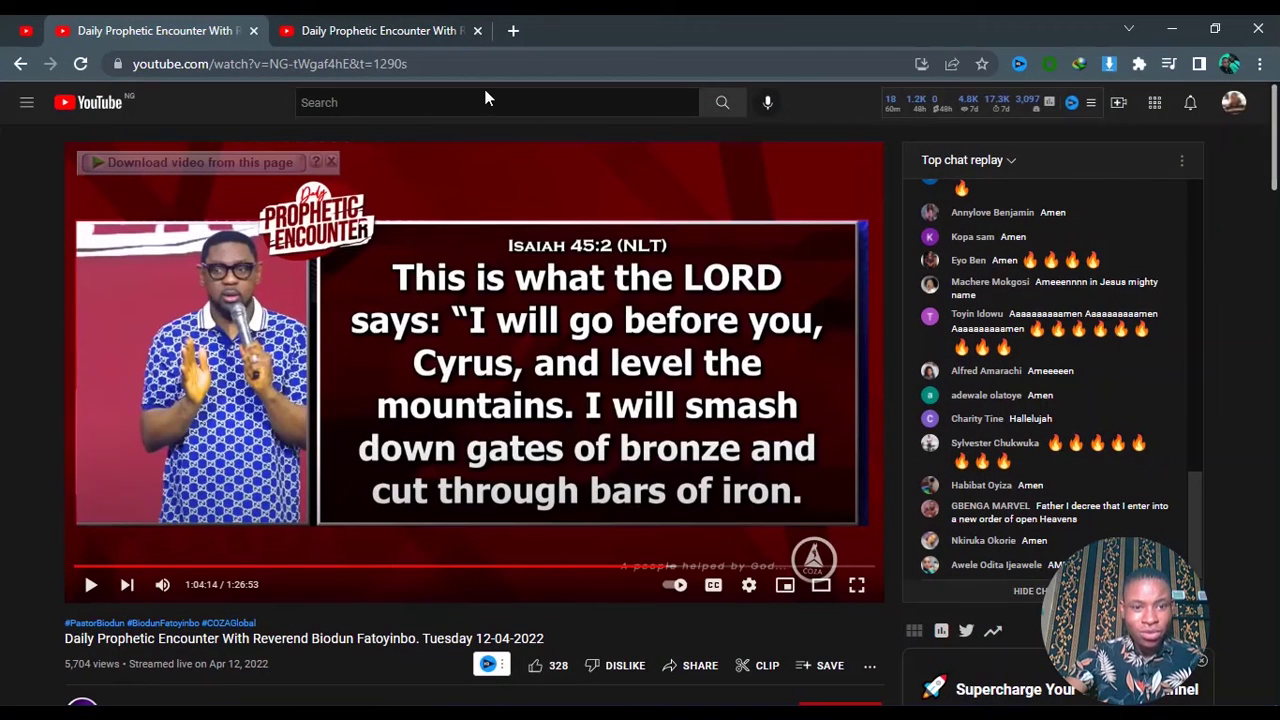
Step: Close the YouTube tab and load postermywall.com in a new tab
left_click(258, 34)
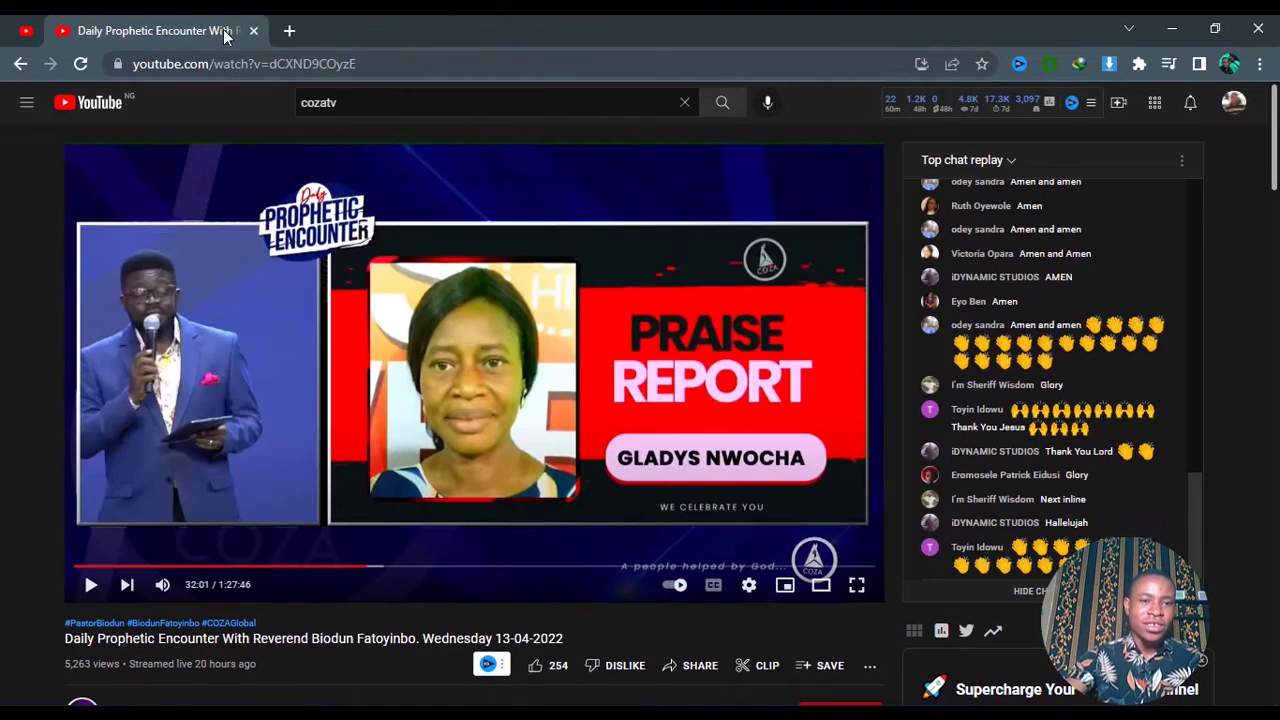
left_click(284, 35)
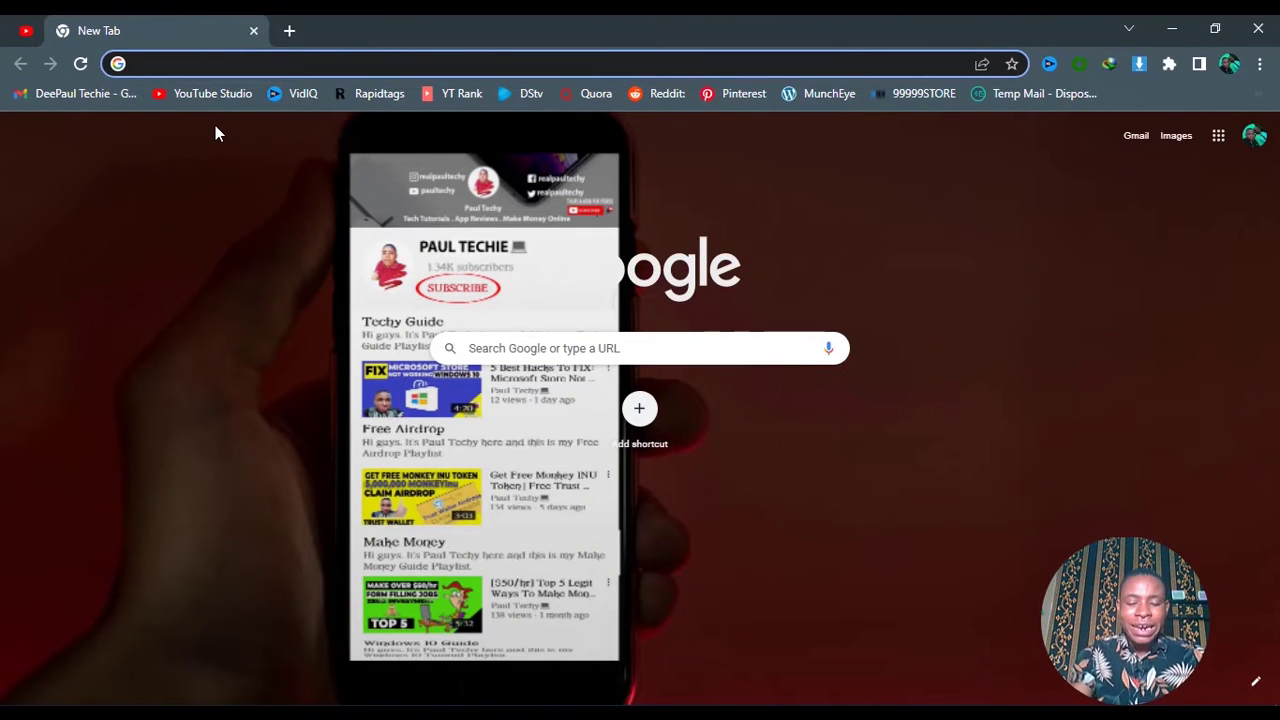
type("poster")
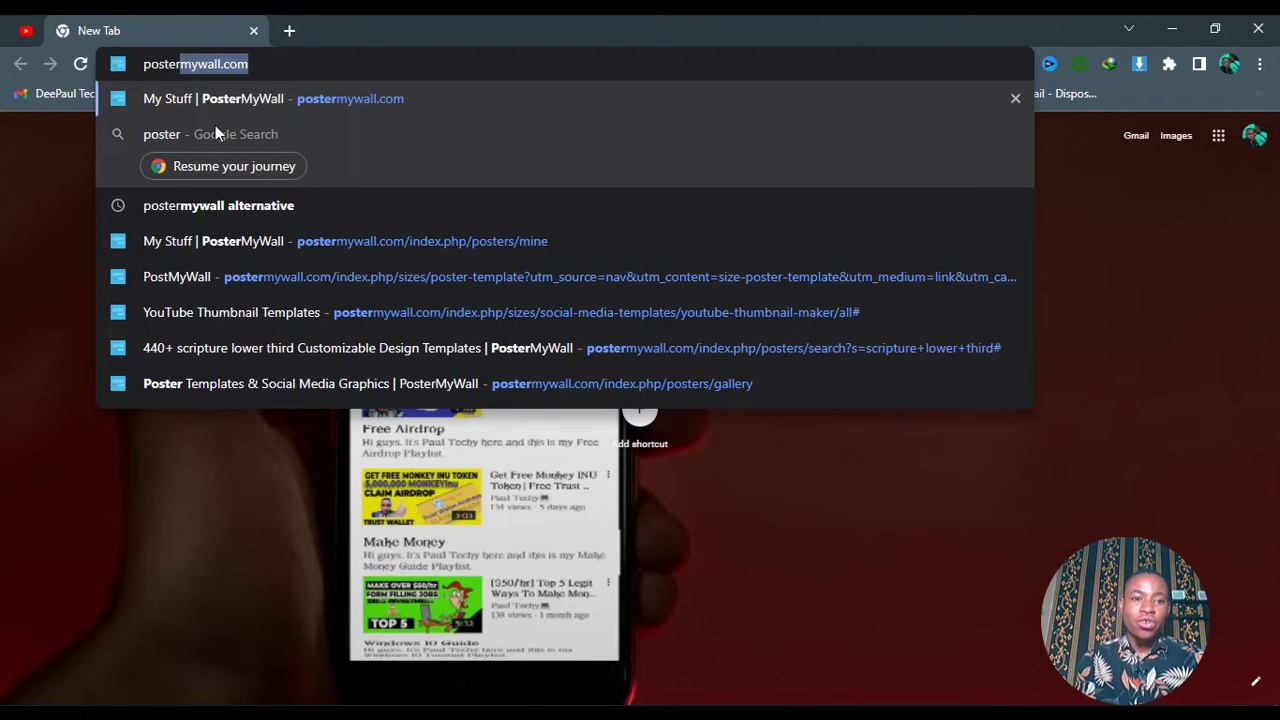
key("Return")
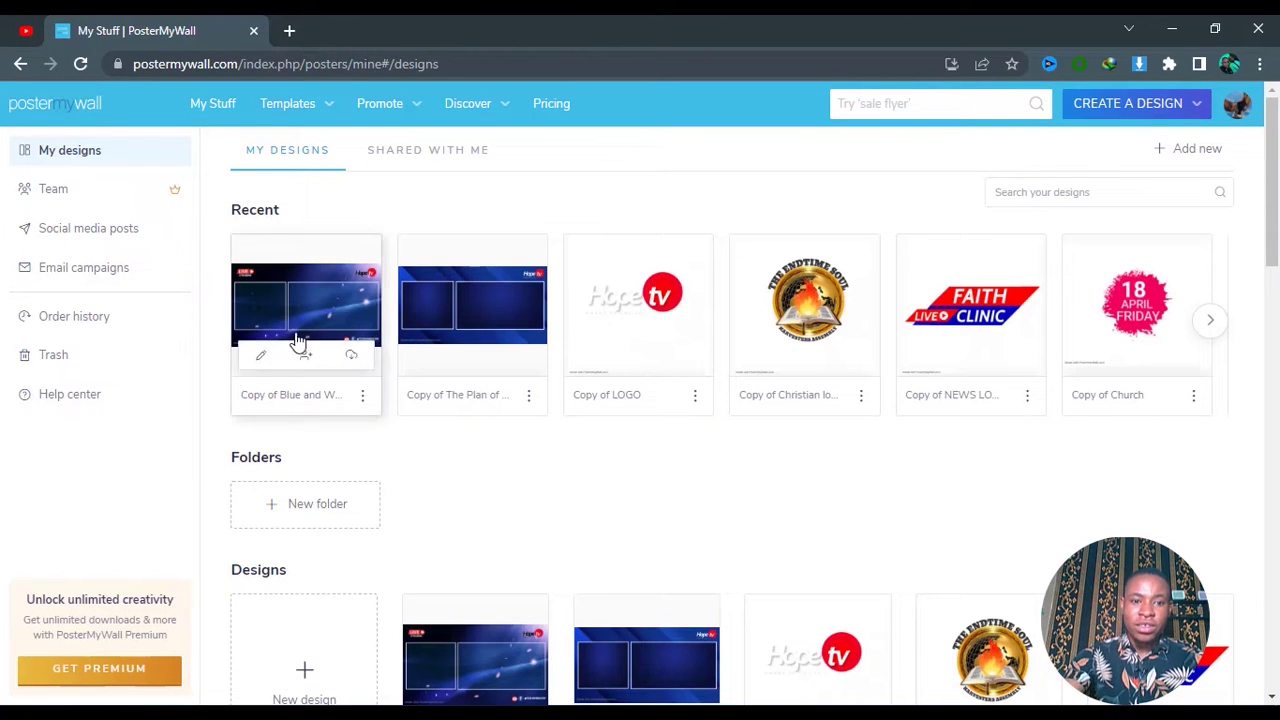
Step: Review the saved Blue and White church design, then go to the Templates gallery
mouse_move(420, 320)
left_click(313, 305)
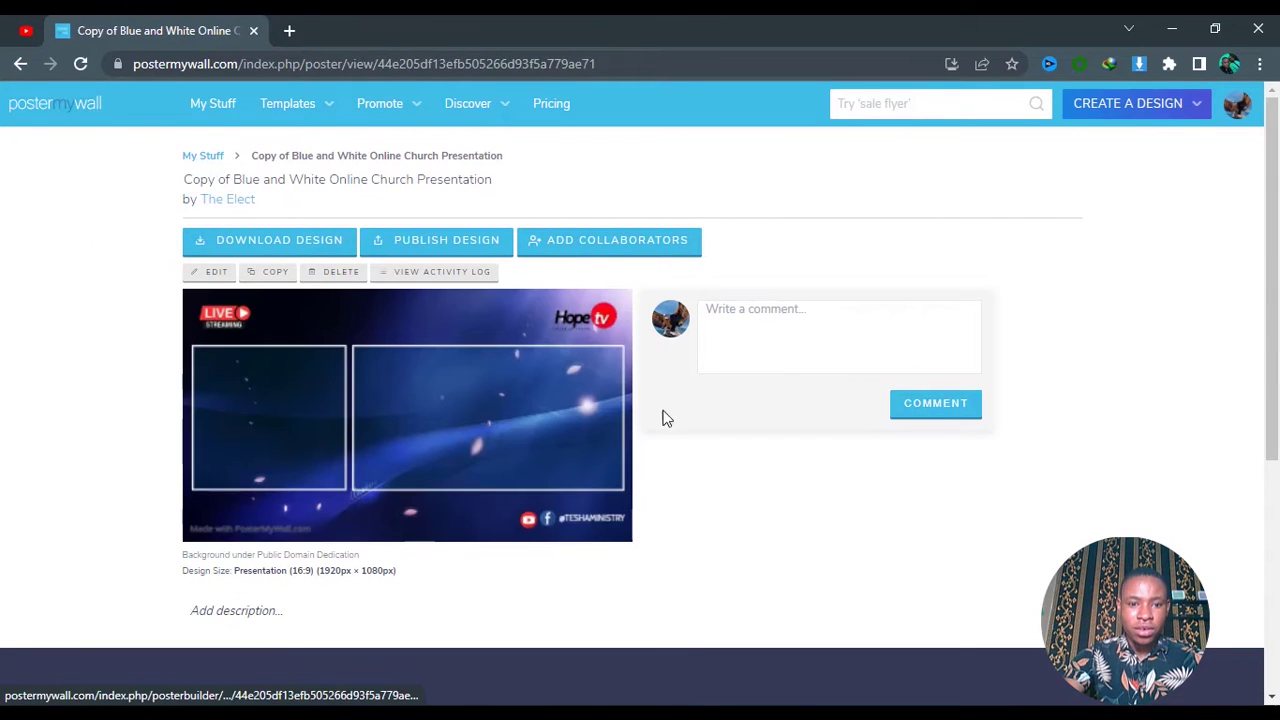
scroll(263, 383, "down", 2)
scroll(286, 343, "up", 2)
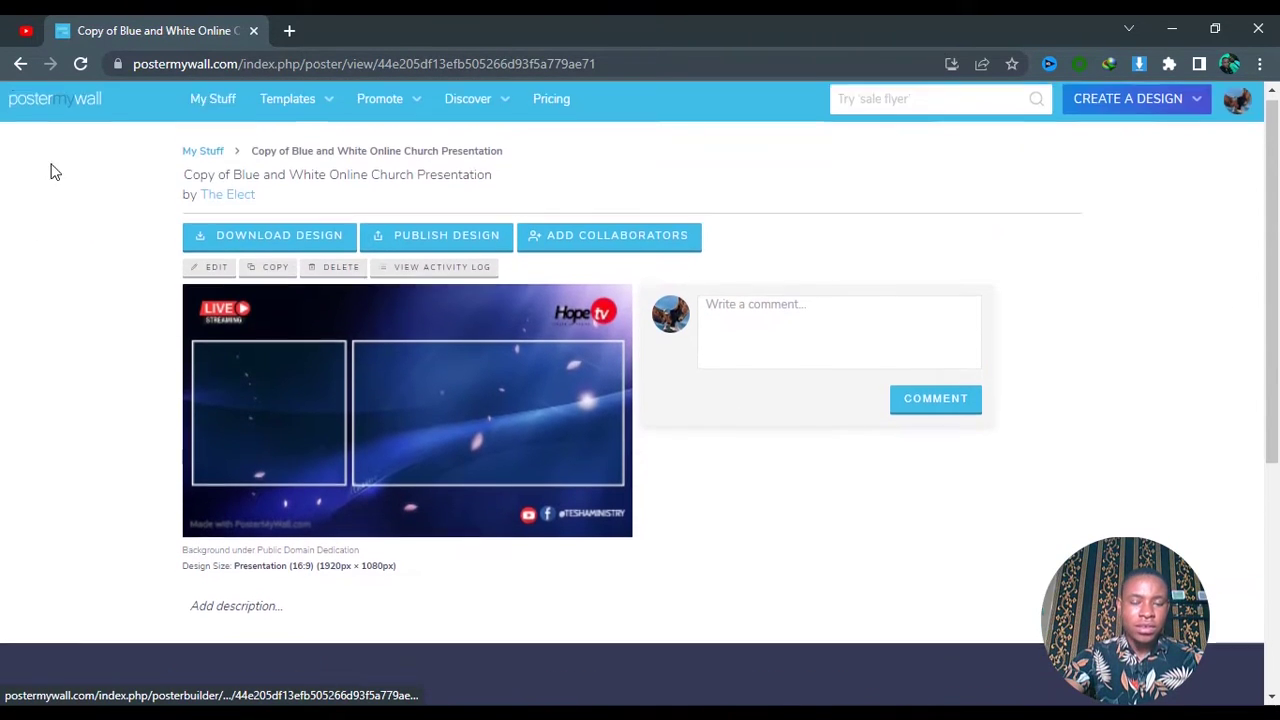
left_click(20, 64)
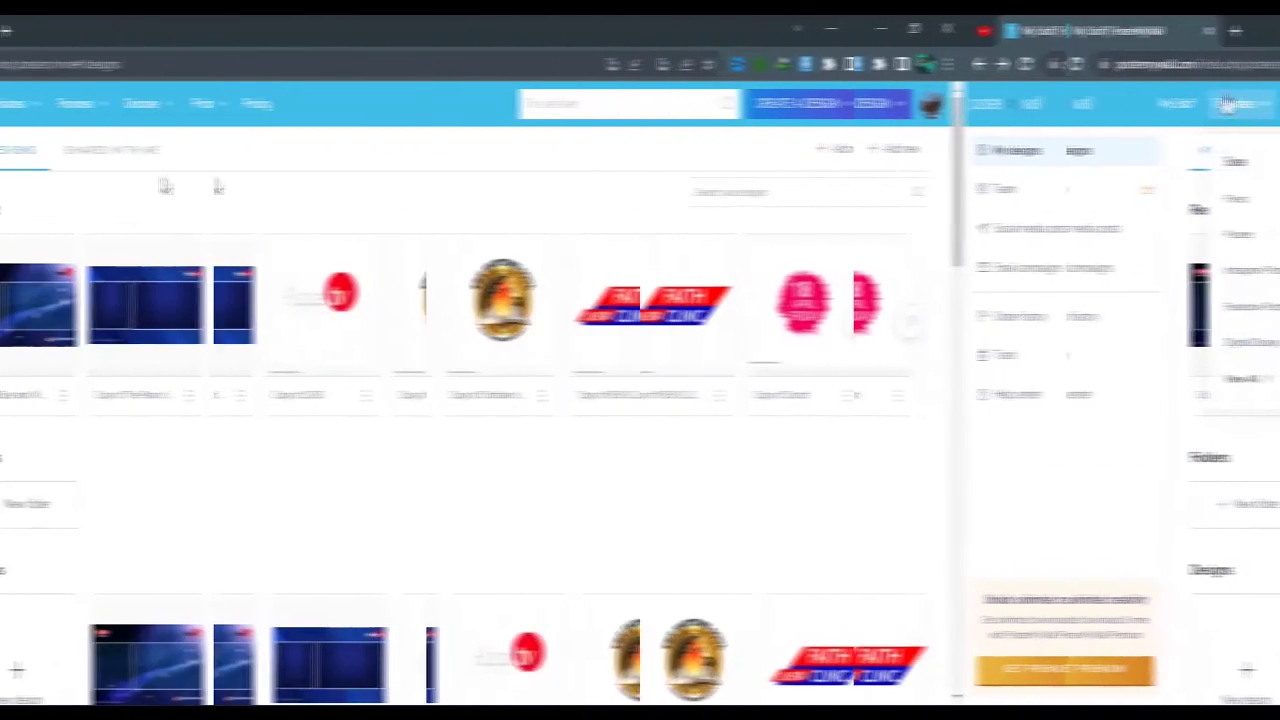
left_click(287, 107)
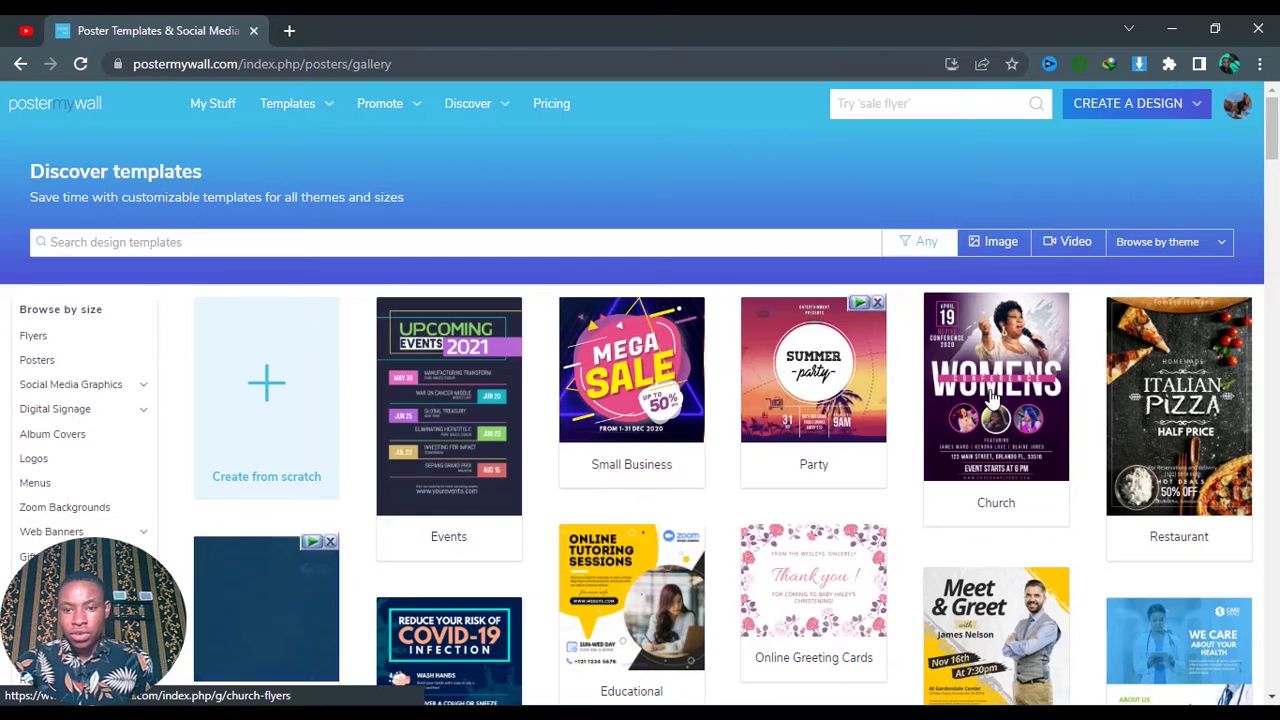
Step: Browse Church templates and open 'Join Us For Our Service' in the editor for customizing
left_click(993, 397)
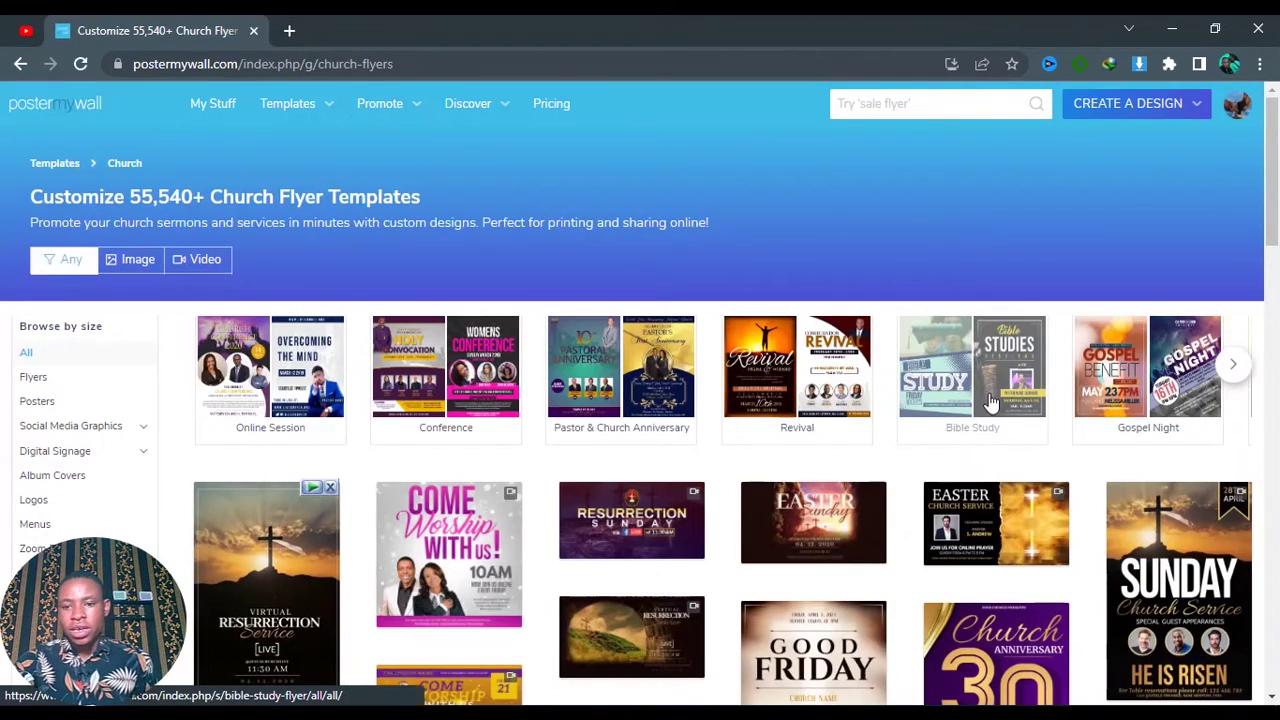
scroll(990, 400, "down", 2)
scroll(990, 400, "down", 7)
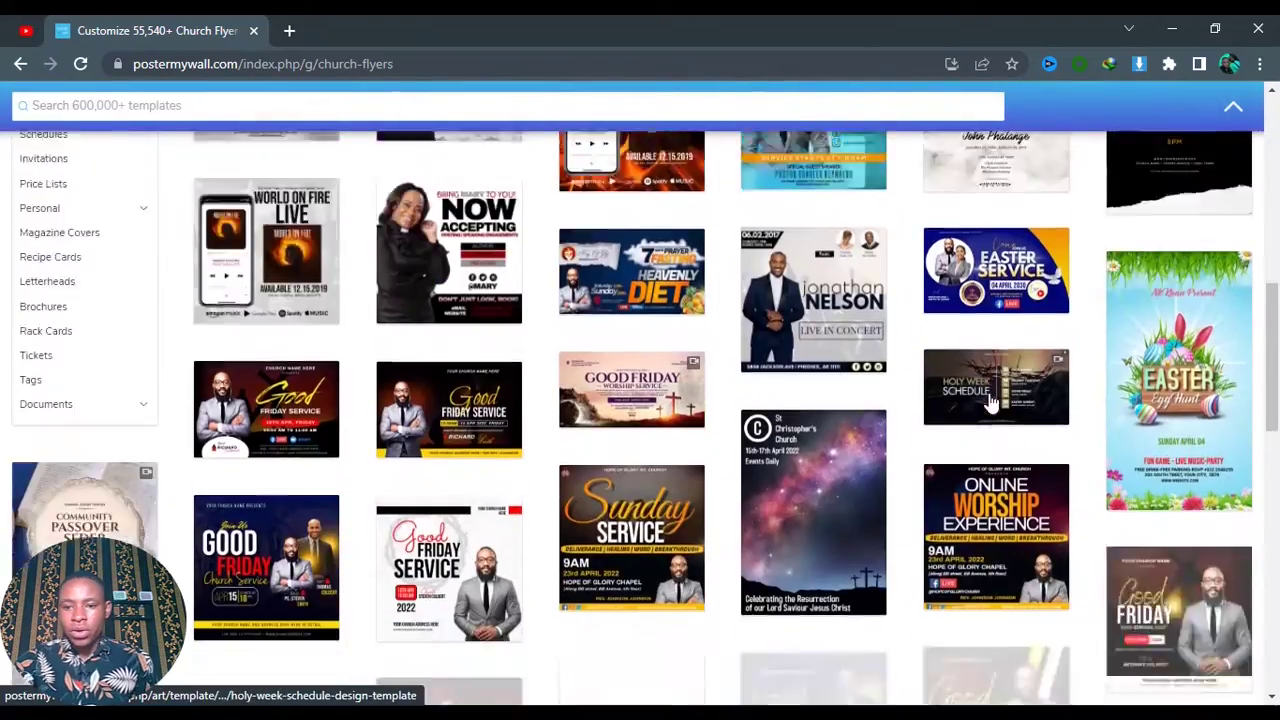
scroll(990, 400, "down", 7)
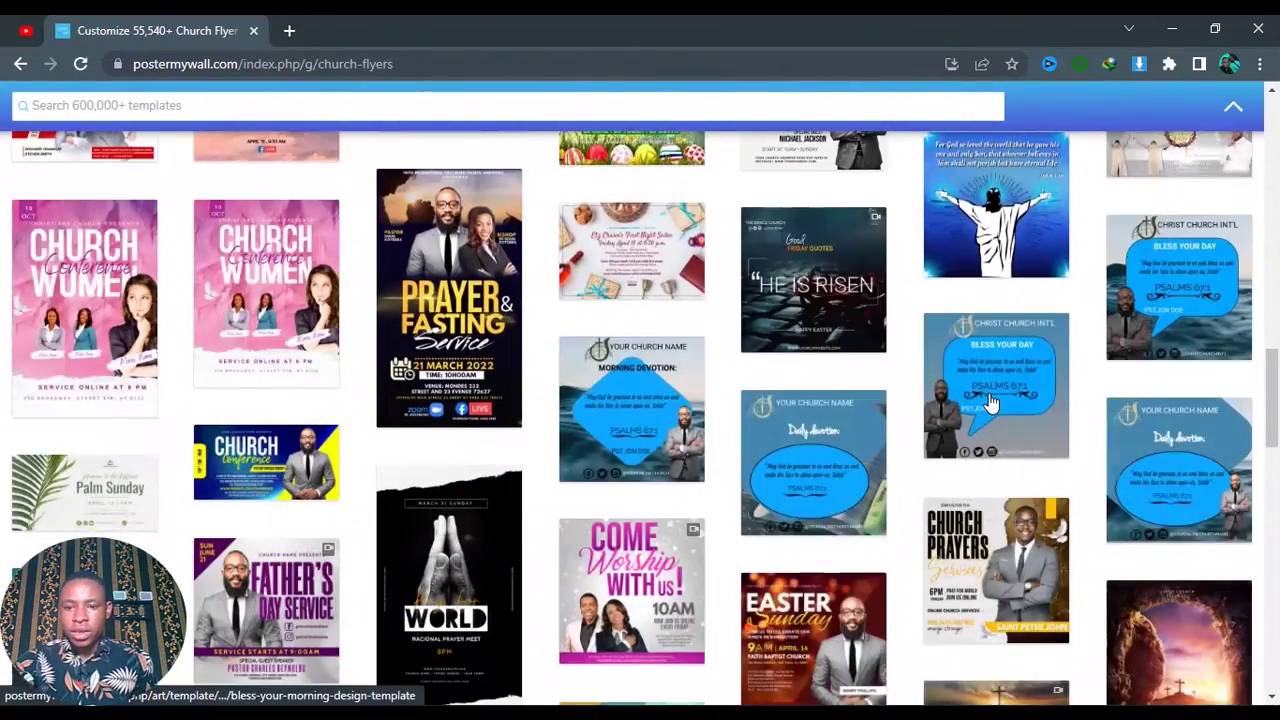
scroll(990, 400, "down", 6)
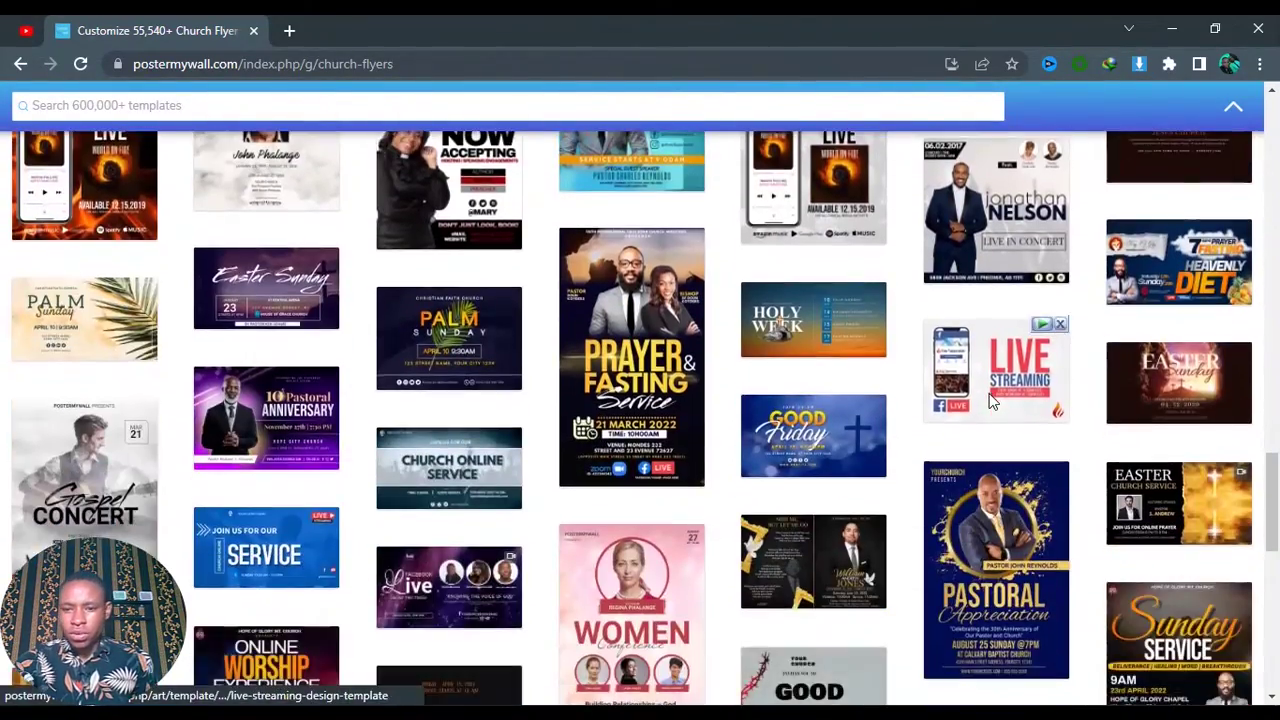
scroll(990, 400, "down", 2)
scroll(990, 400, "up", 2)
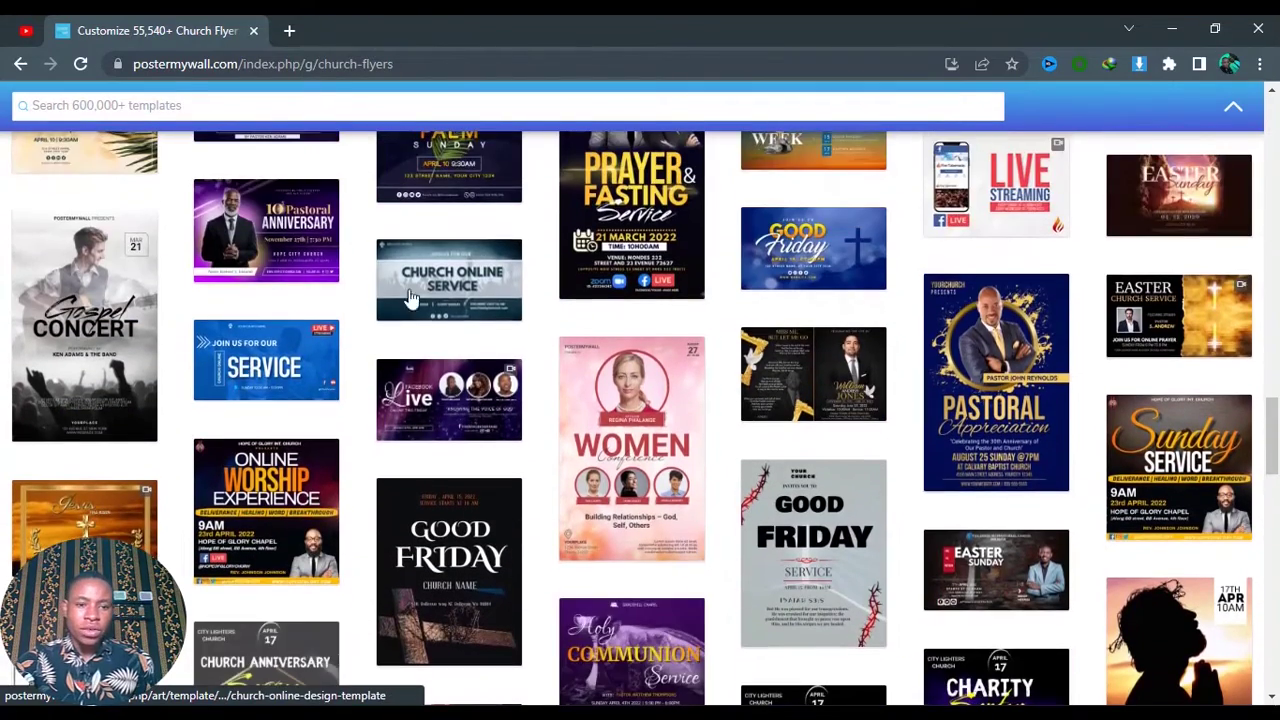
left_click(237, 352)
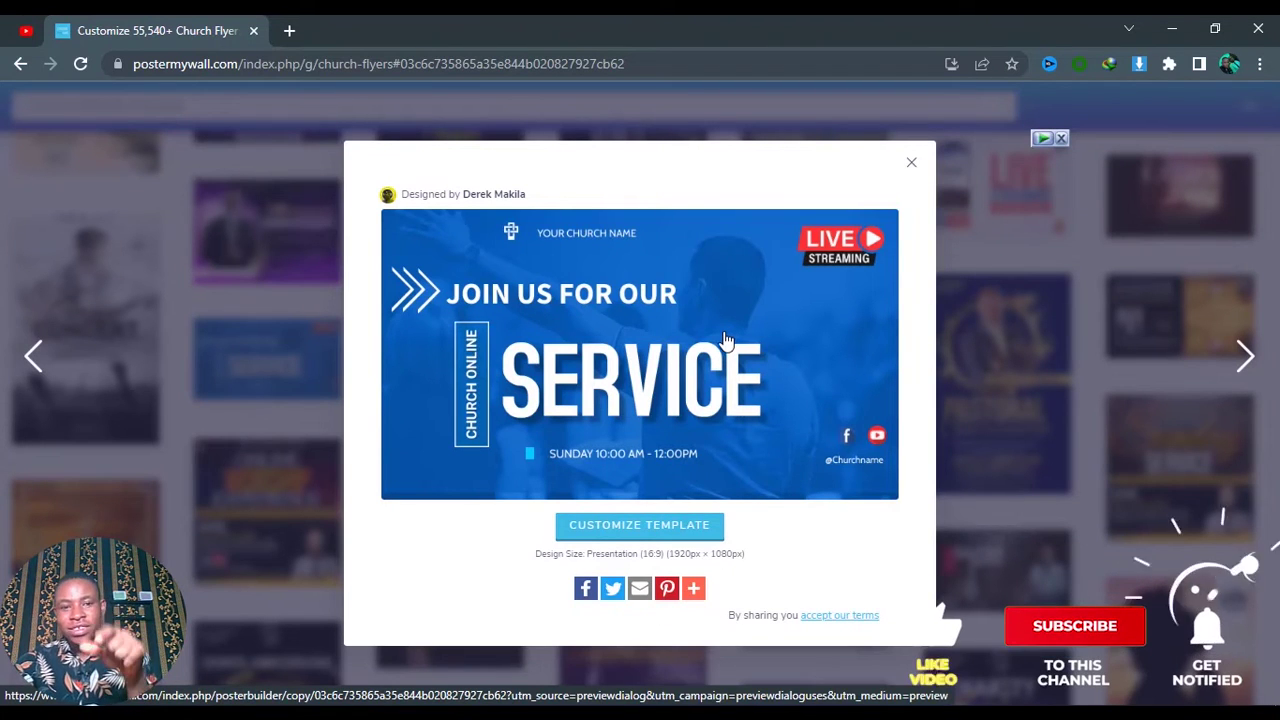
left_click(704, 528)
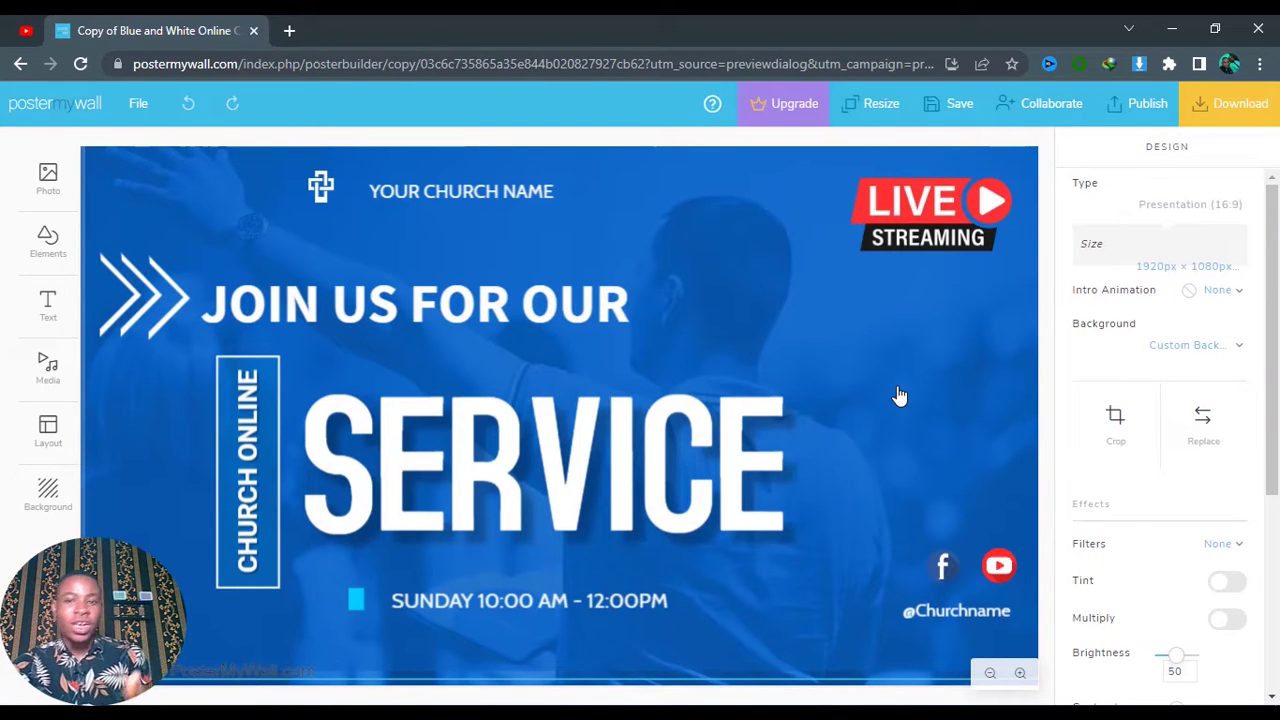
Step: Delete the SERVICE, JOIN US FOR OUR and YOUR CHURCH NAME text from the design
left_click(702, 441)
key("Delete")
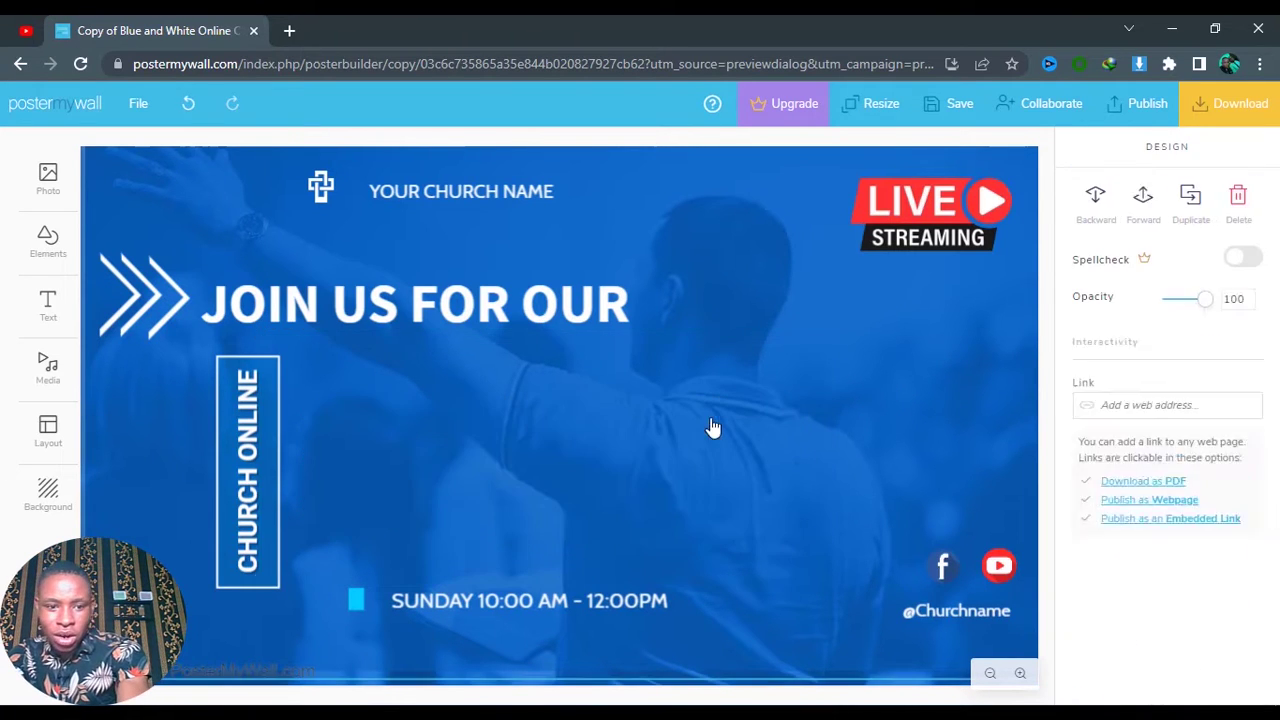
left_click(523, 320)
key("Delete")
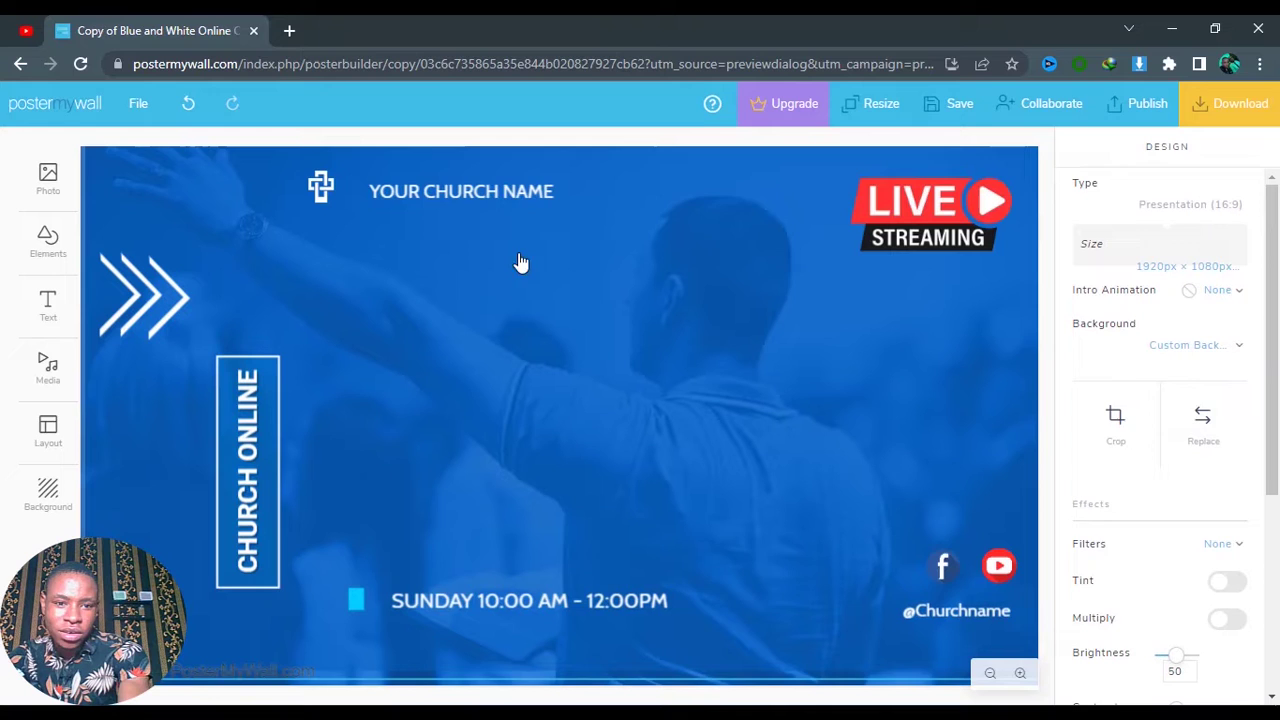
left_click(497, 200)
key("Delete")
Step: Delete the cross icon and all three chevrons
left_click(338, 196)
key("Delete")
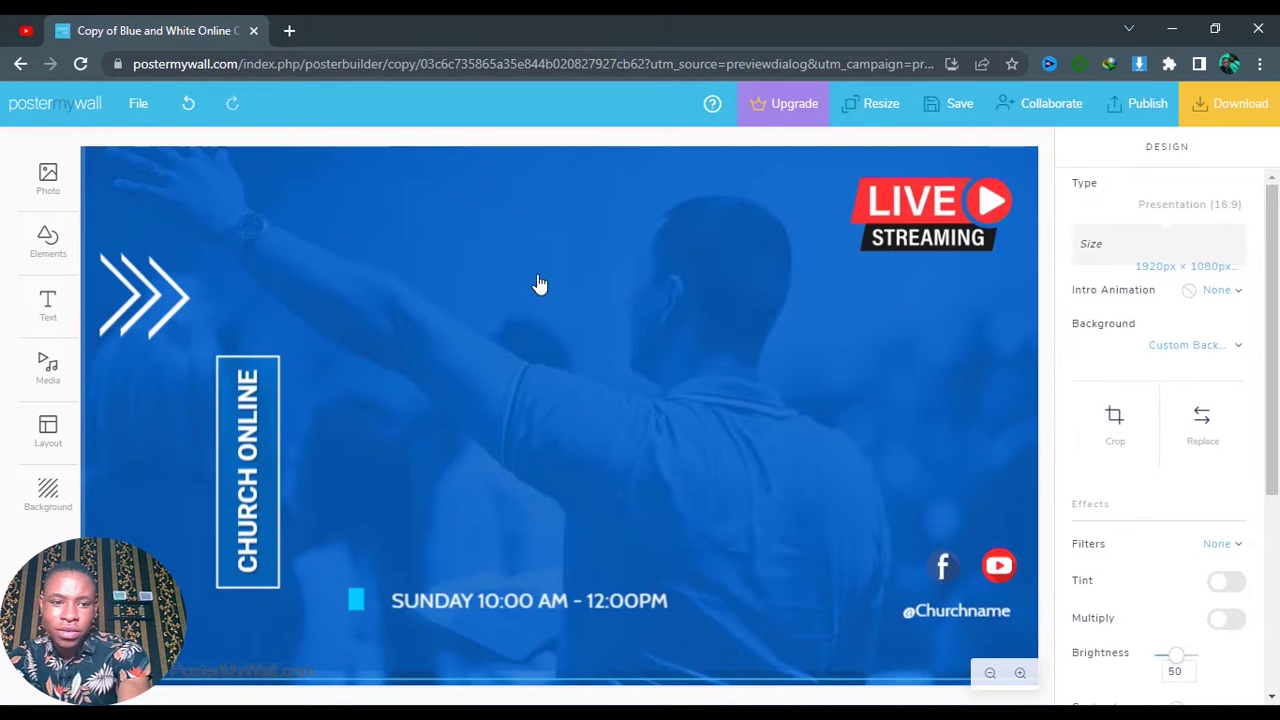
left_click(185, 300)
key("Delete")
left_click(158, 300)
key("Delete")
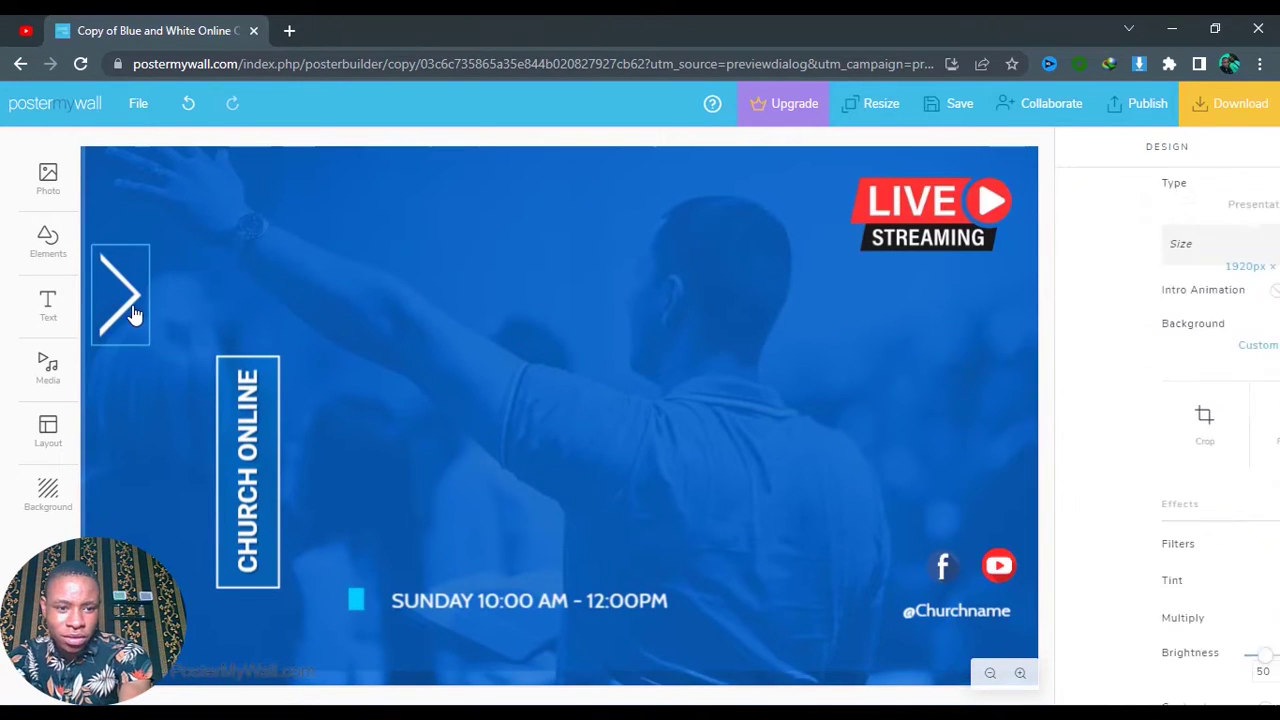
left_click(128, 308)
key("Delete")
Step: Shrink the LIVE STREAMING badge and place it in the top-left corner
left_click_drag(918, 205, 325, 248)
left_click_drag(460, 396, 397, 310)
left_click_drag(313, 238, 176, 211)
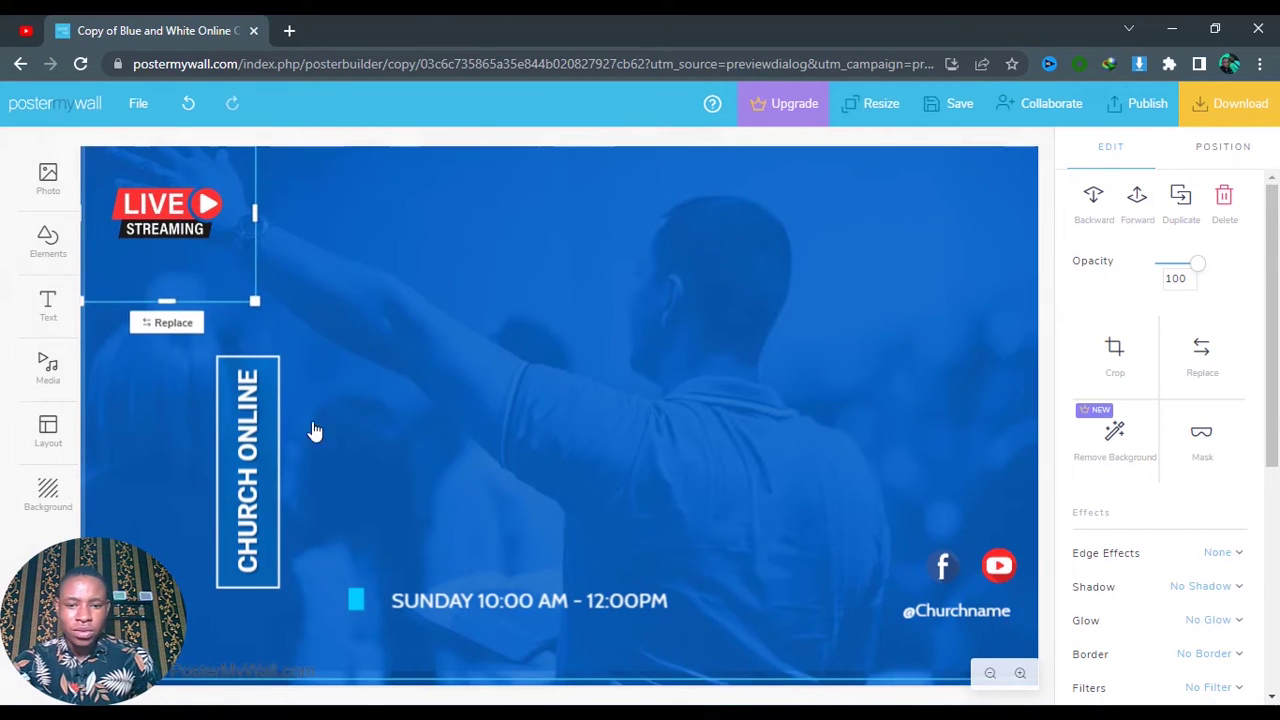
left_click_drag(938, 578, 823, 647)
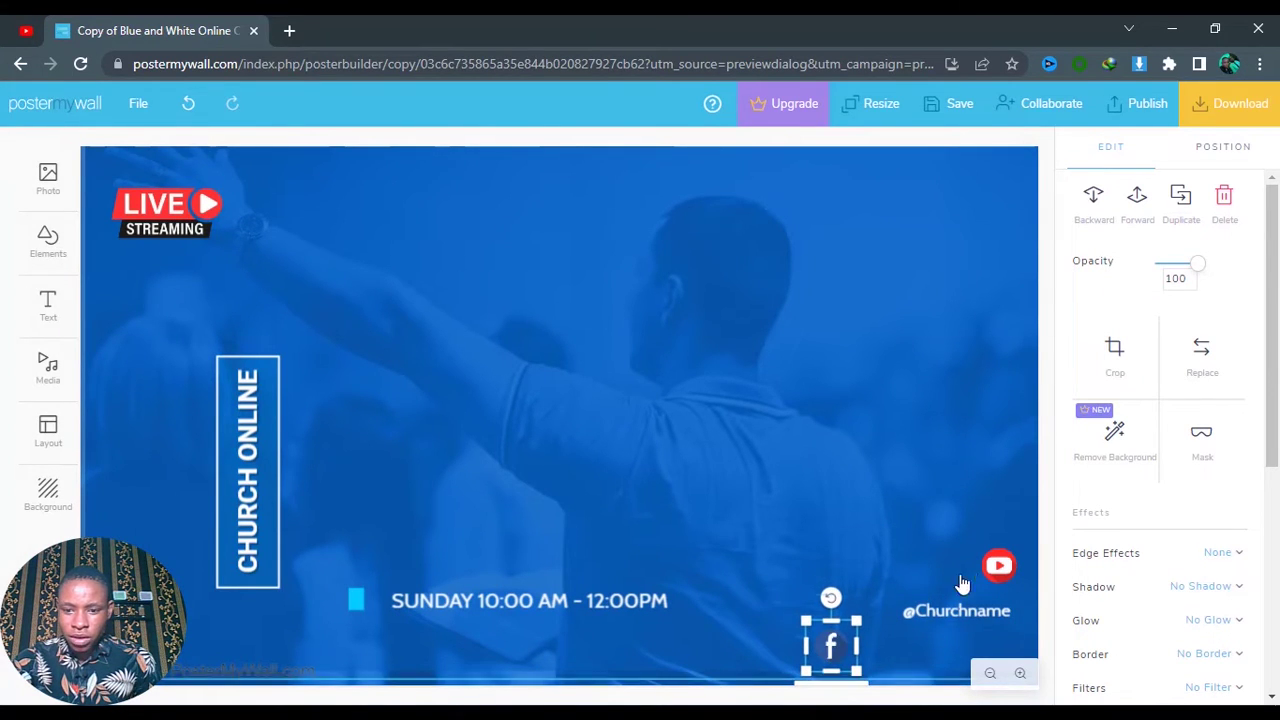
left_click_drag(998, 566, 866, 653)
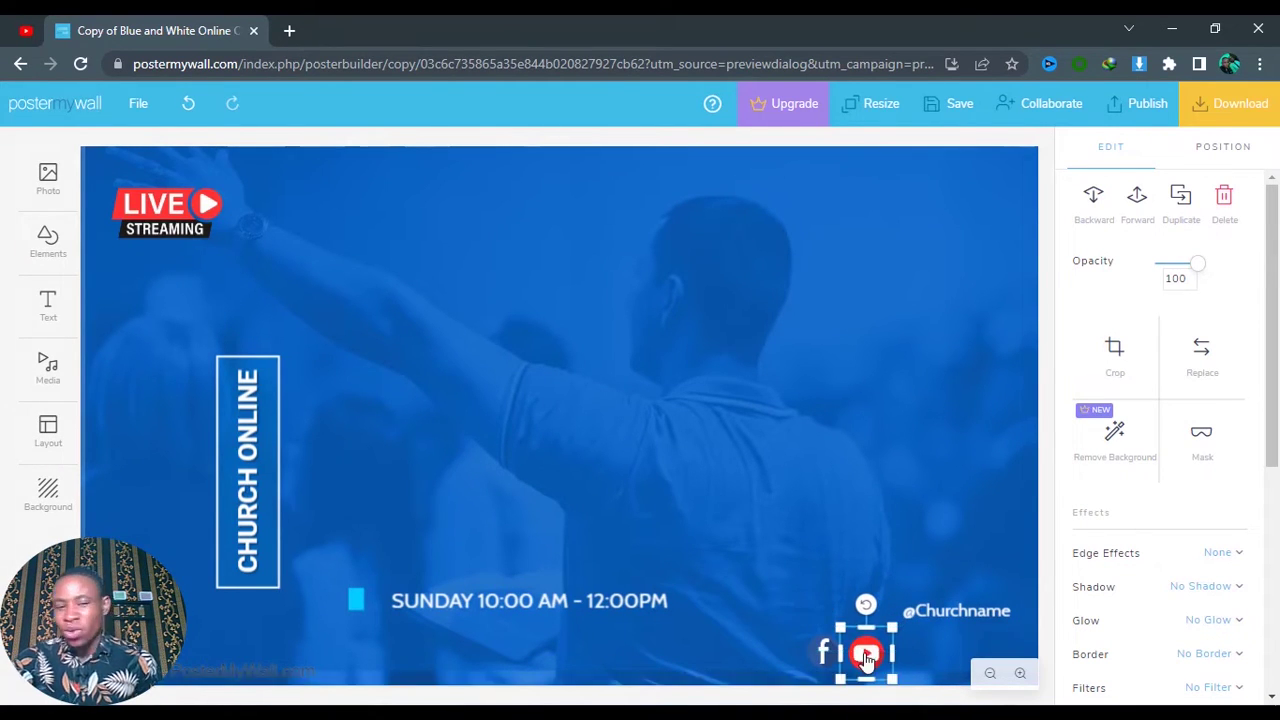
left_click_drag(933, 617, 957, 665)
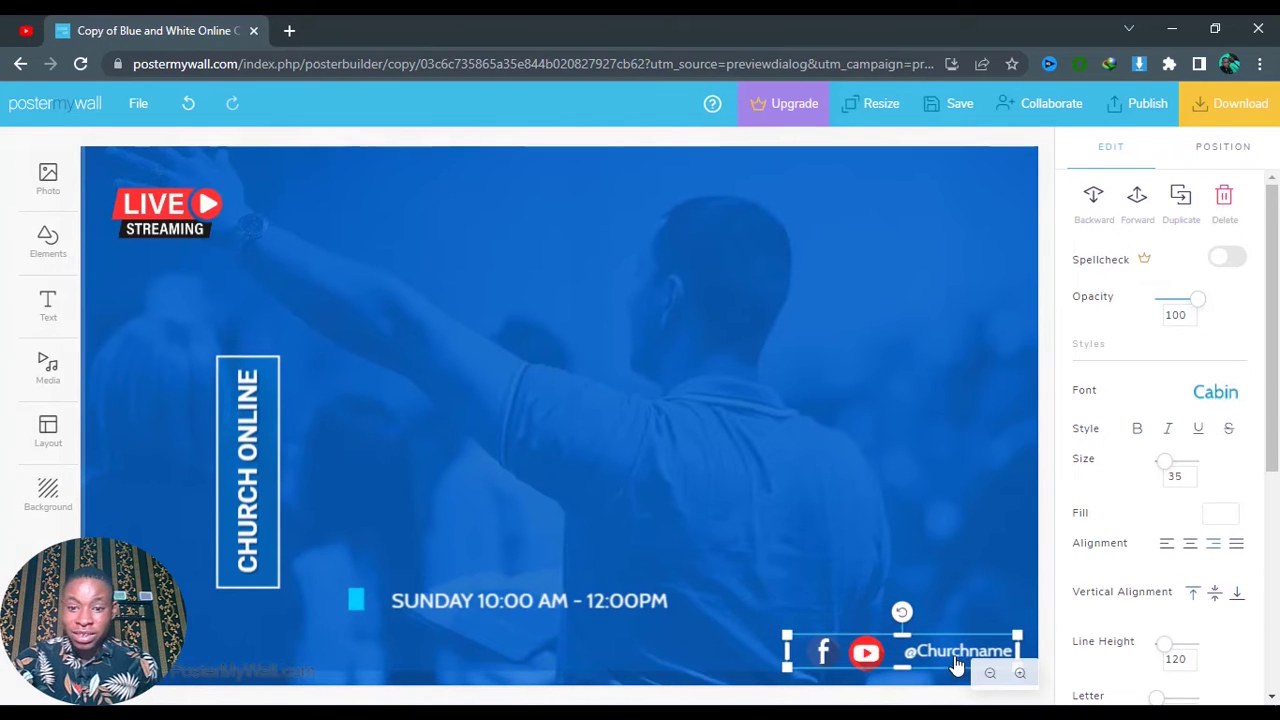
left_click(953, 660)
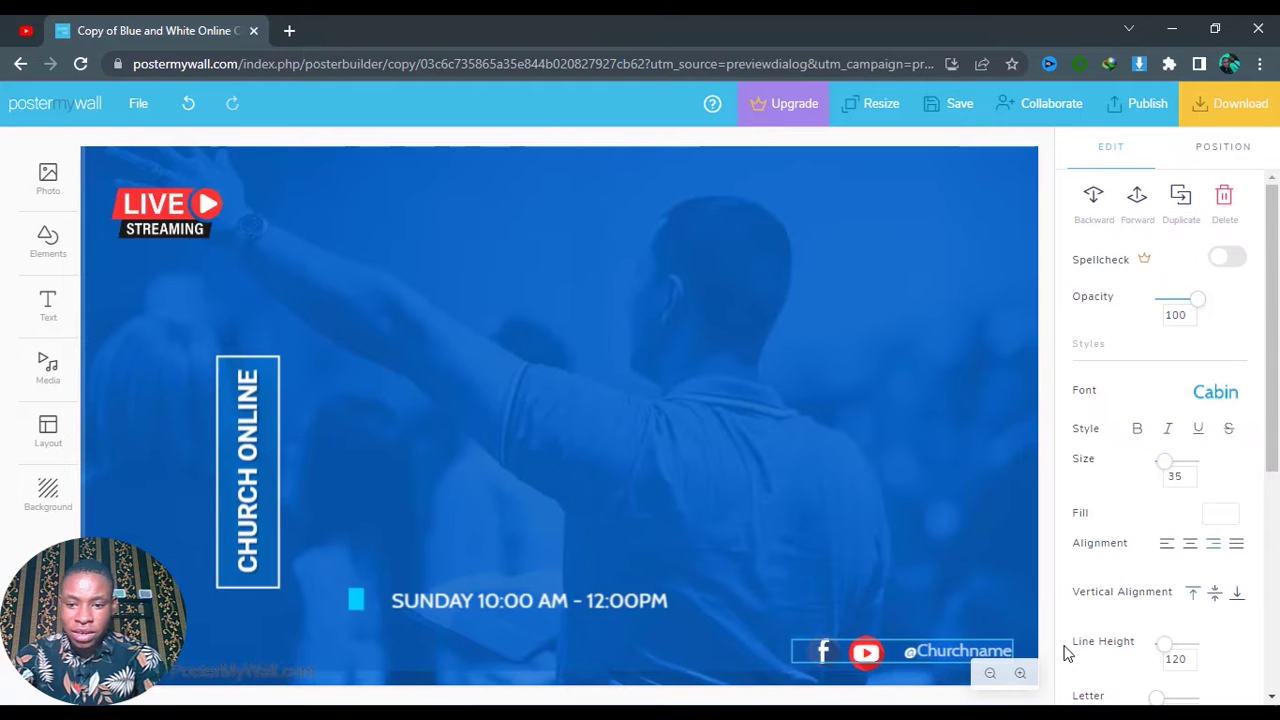
key("ctrl+a")
type("@TES")
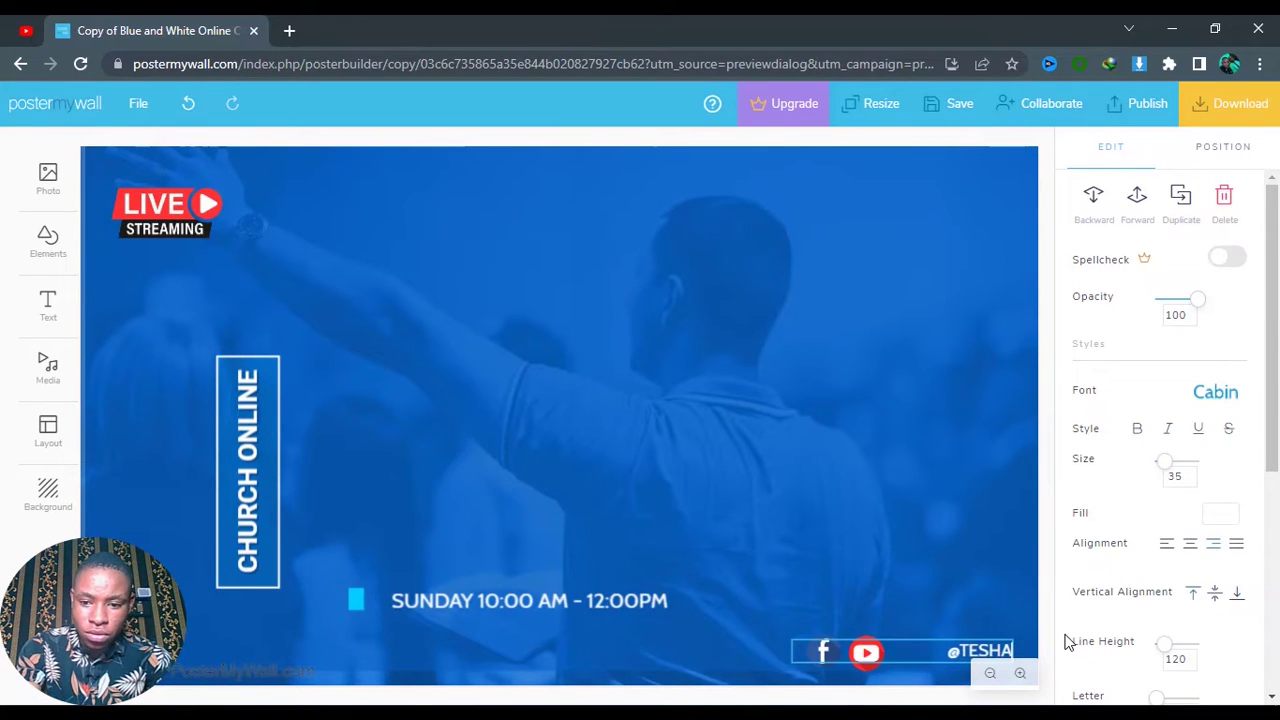
type("HAMINISTRY")
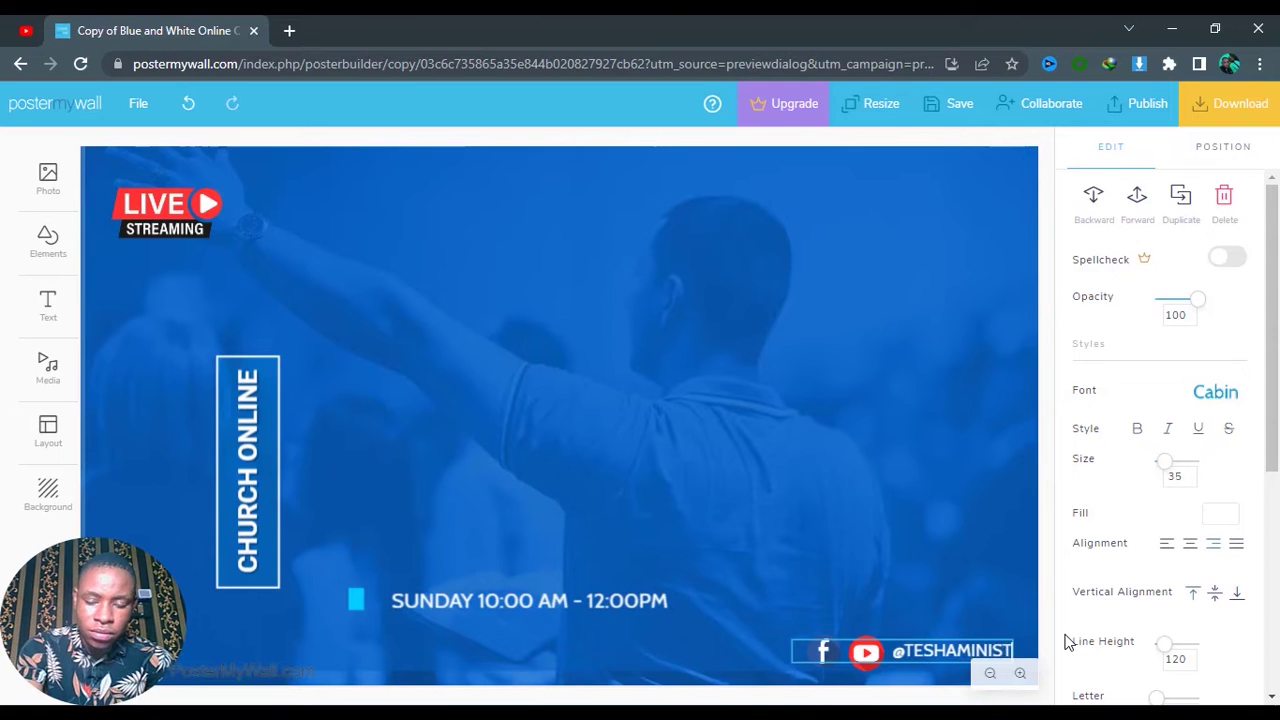
Step: Shift the Facebook icon so both icons fit beside the new handle
left_click(834, 654)
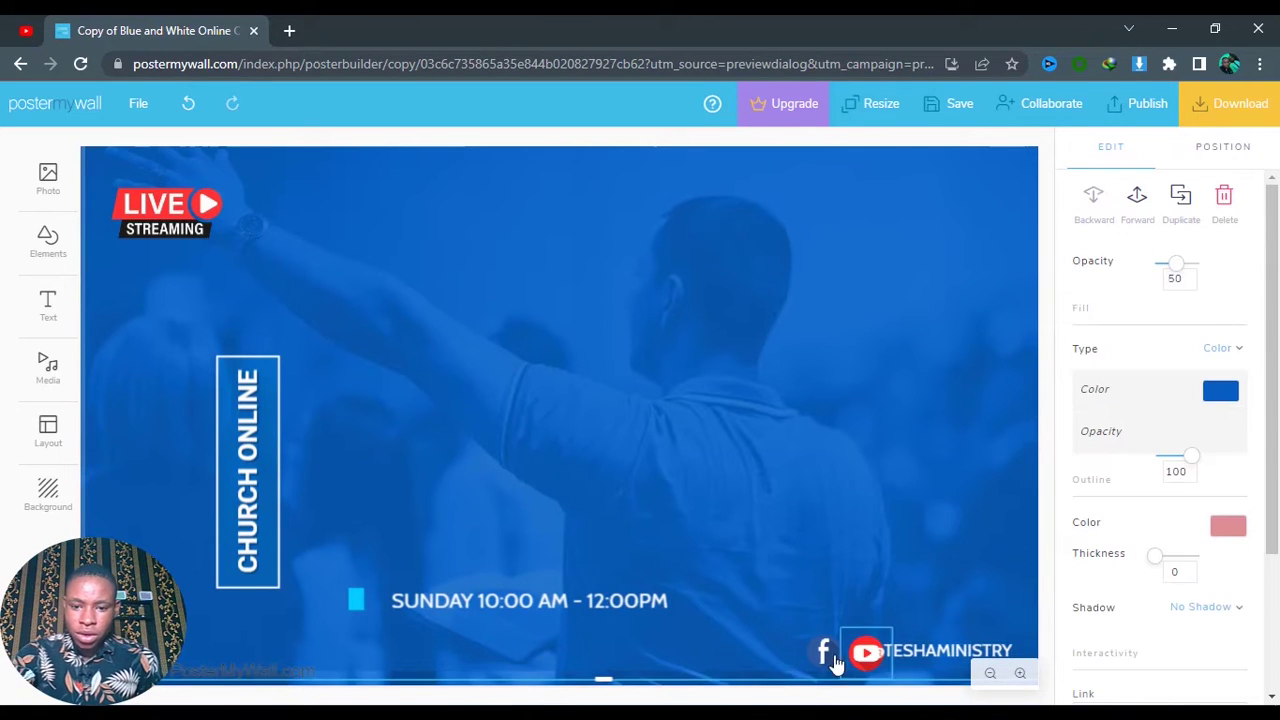
left_click_drag(822, 652, 884, 654)
left_click(875, 579)
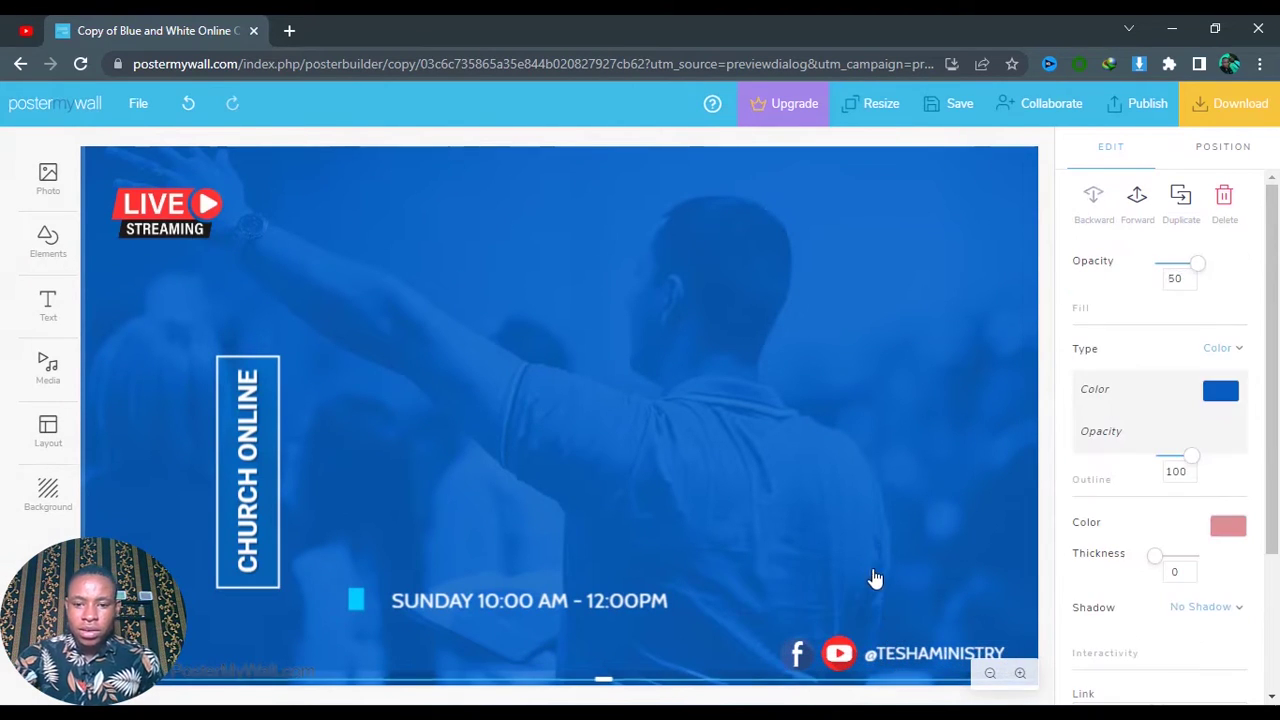
left_click(257, 410)
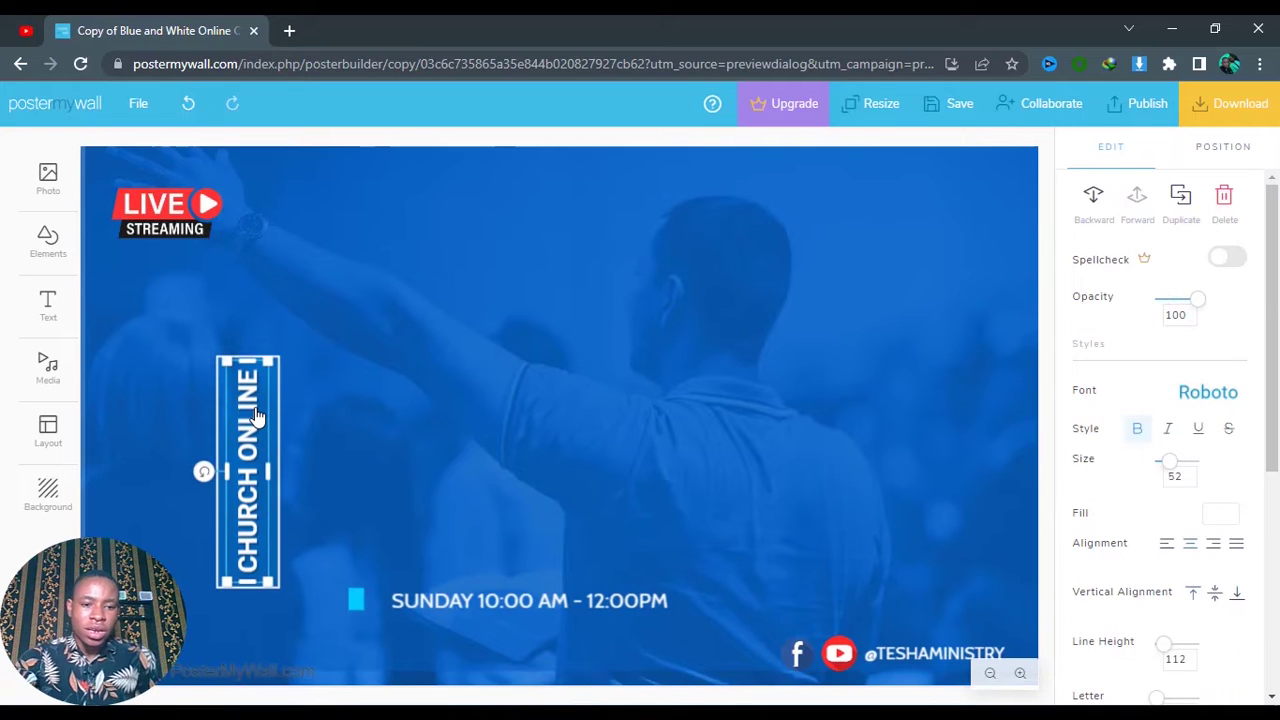
Step: Delete the CHURCH ONLINE text and move its empty outline box up and right
key("Delete")
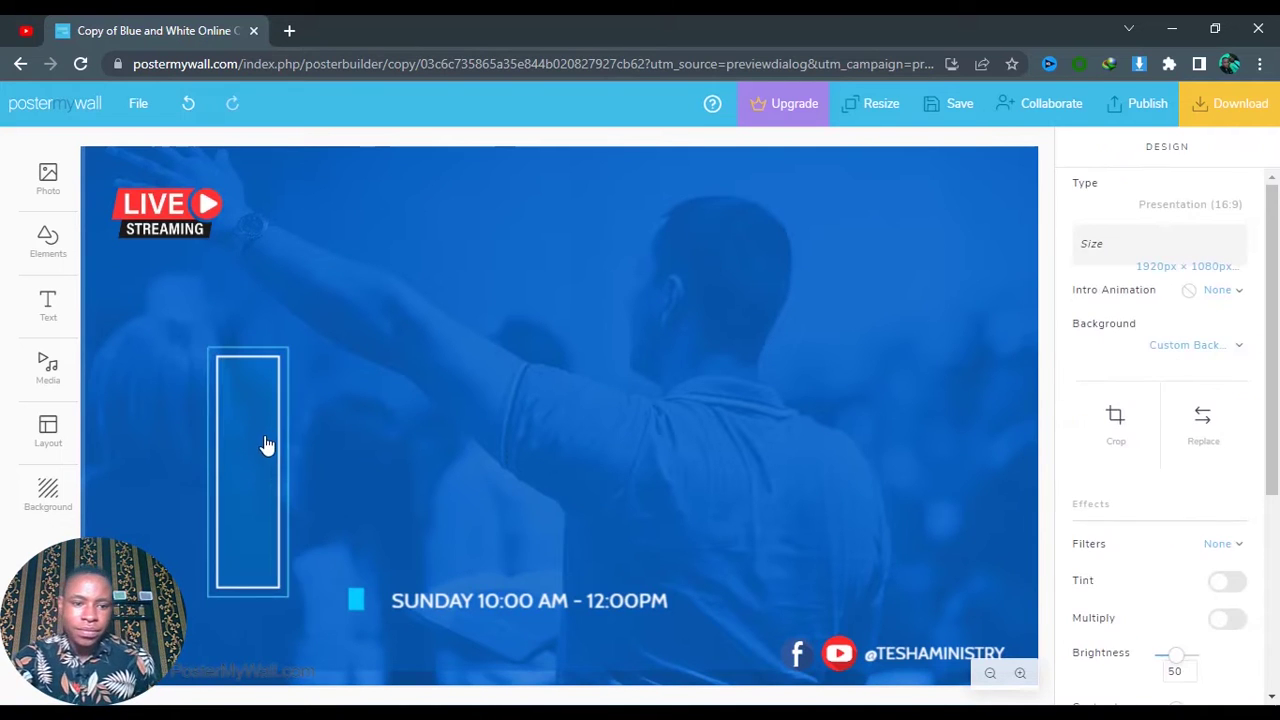
left_click(271, 443)
left_click_drag(271, 443, 946, 396)
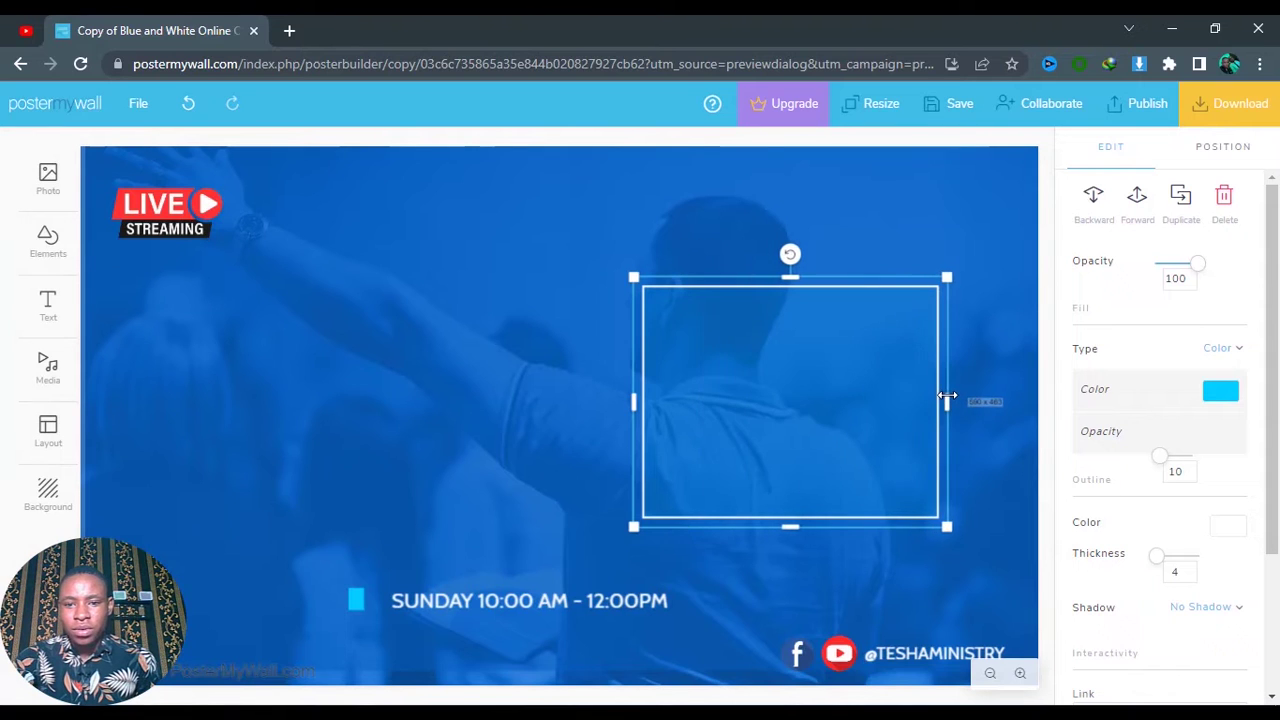
left_click_drag(703, 333, 591, 257)
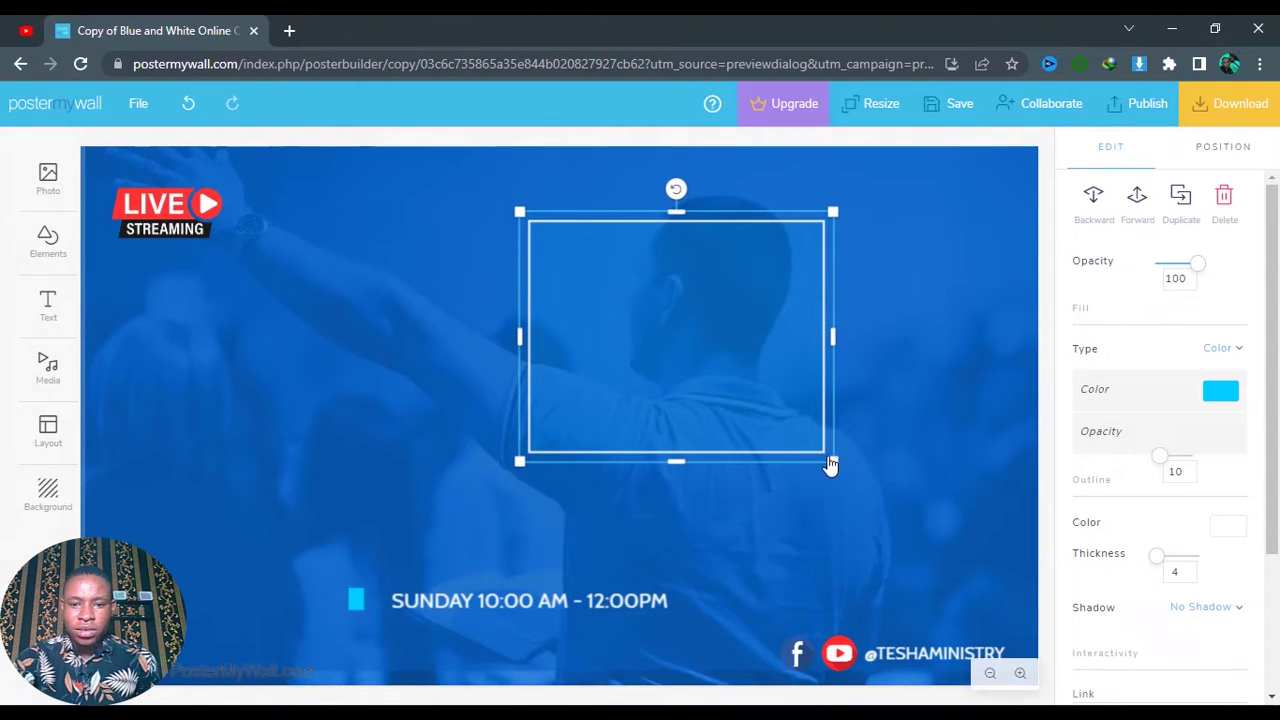
Step: Enlarge and widen the outline box into a big frame above the Sunday 10:00 AM – 12:00PM line
left_click_drag(831, 460, 952, 553)
left_click_drag(950, 384, 996, 390)
left_click_drag(786, 408, 792, 380)
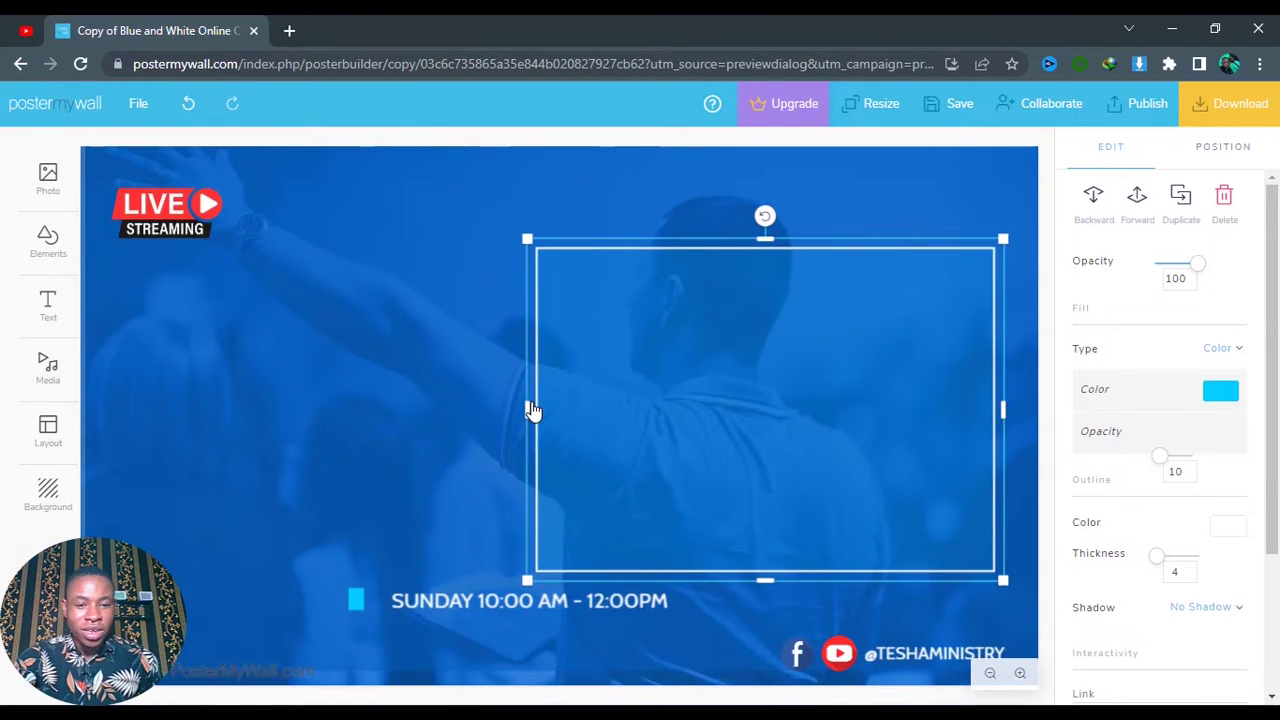
left_click_drag(527, 408, 442, 408)
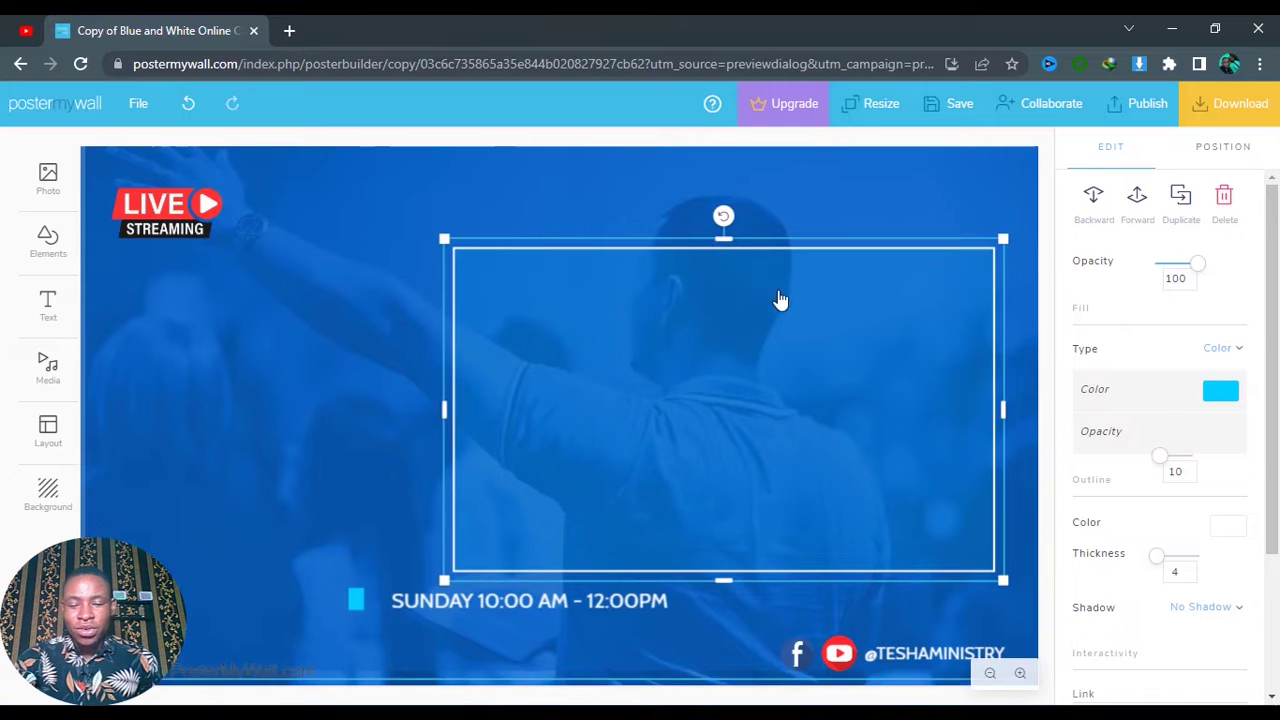
mouse_move(821, 338)
left_mouse_down()
mouse_move(816, 320)
mouse_move(822, 332)
left_mouse_up()
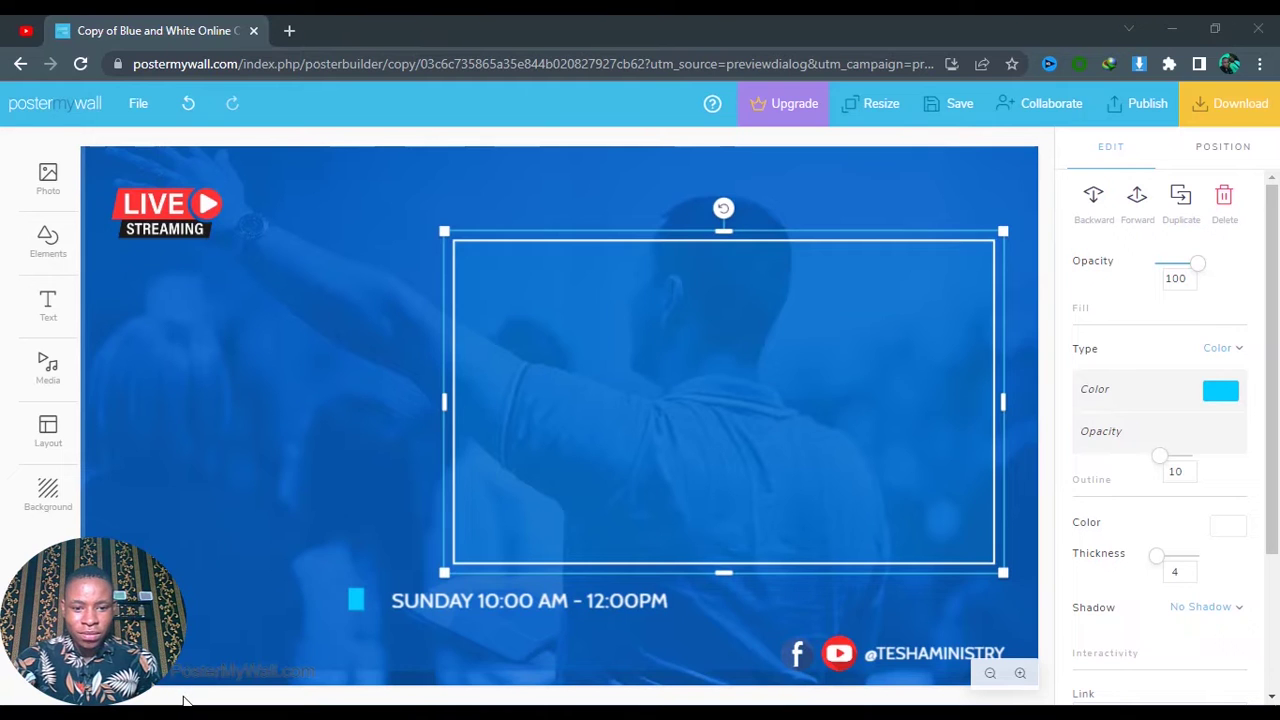
left_click(465, 610)
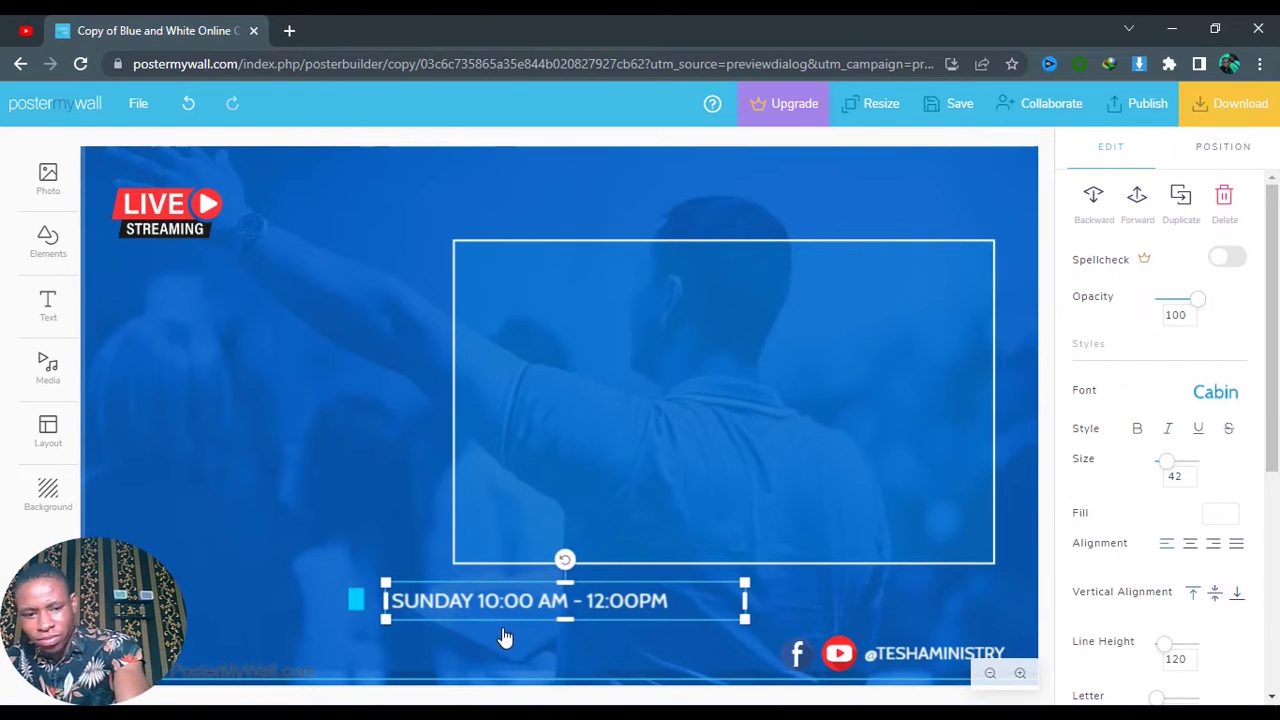
left_click(505, 638)
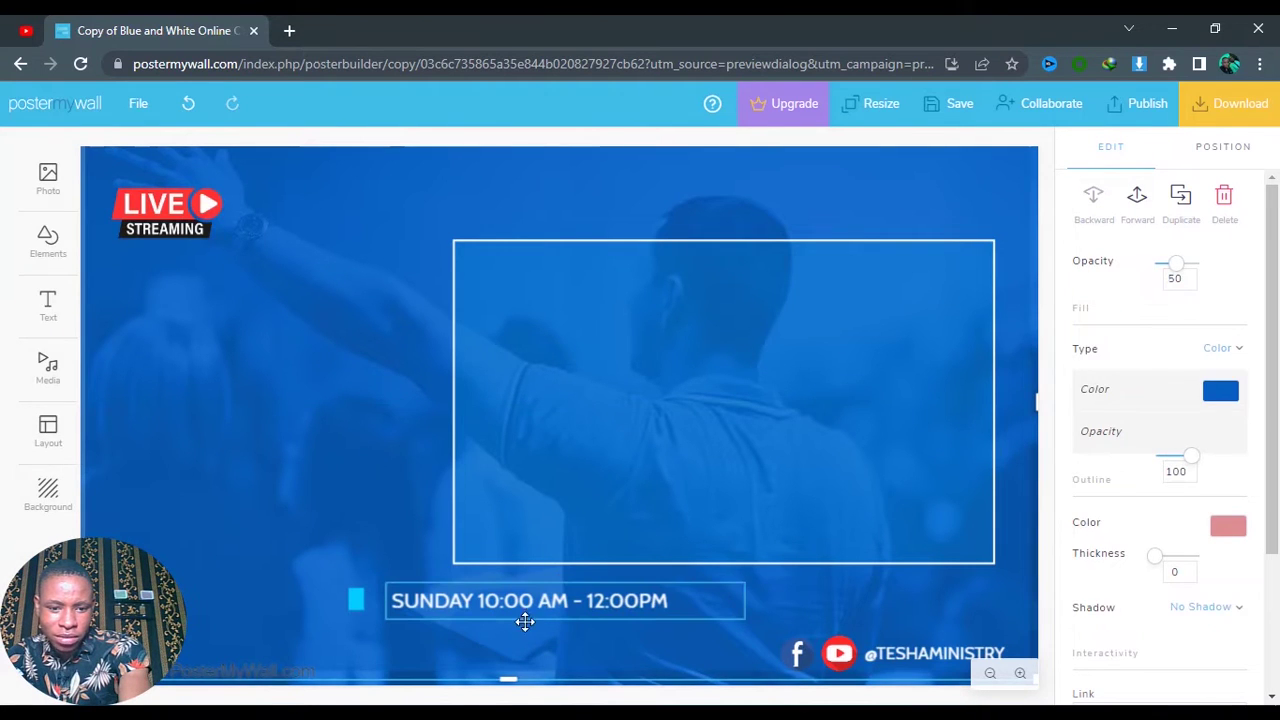
Step: Move the SUNDAY time text and its cyan marker down toward the bottom
left_click_drag(525, 622, 525, 653)
left_click_drag(357, 600, 357, 639)
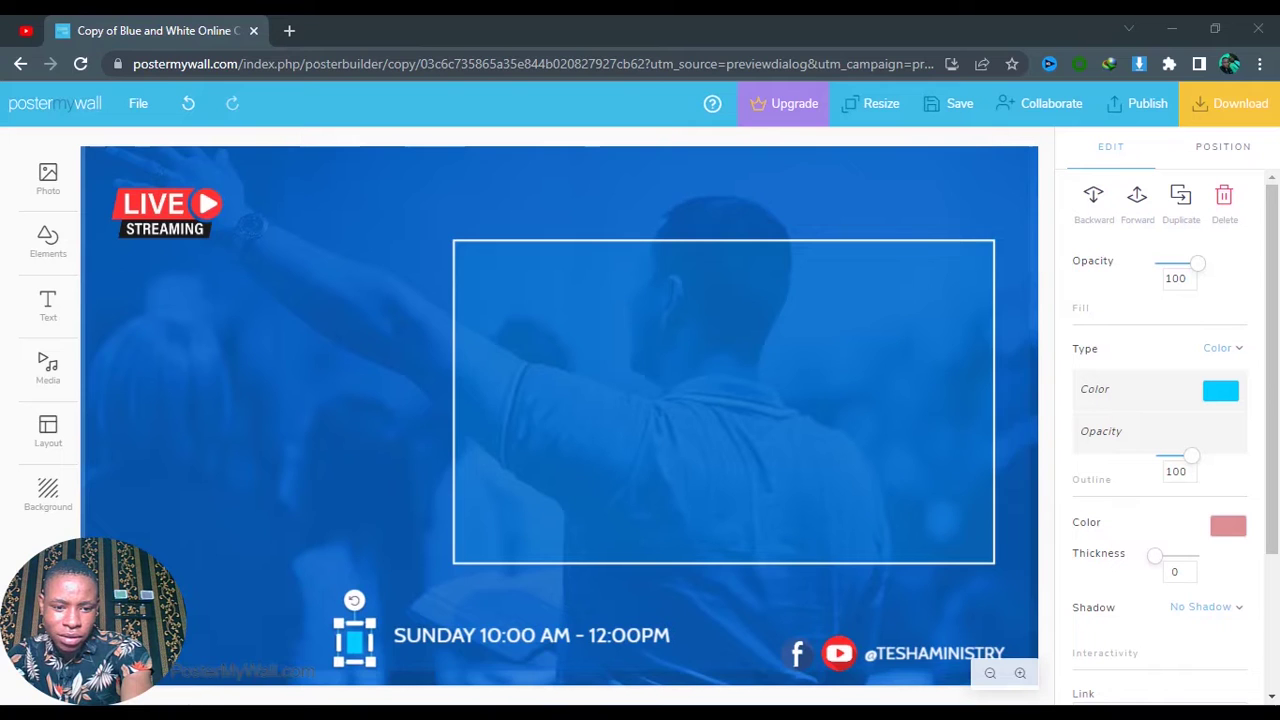
left_click_drag(436, 635, 419, 641)
left_click(383, 554)
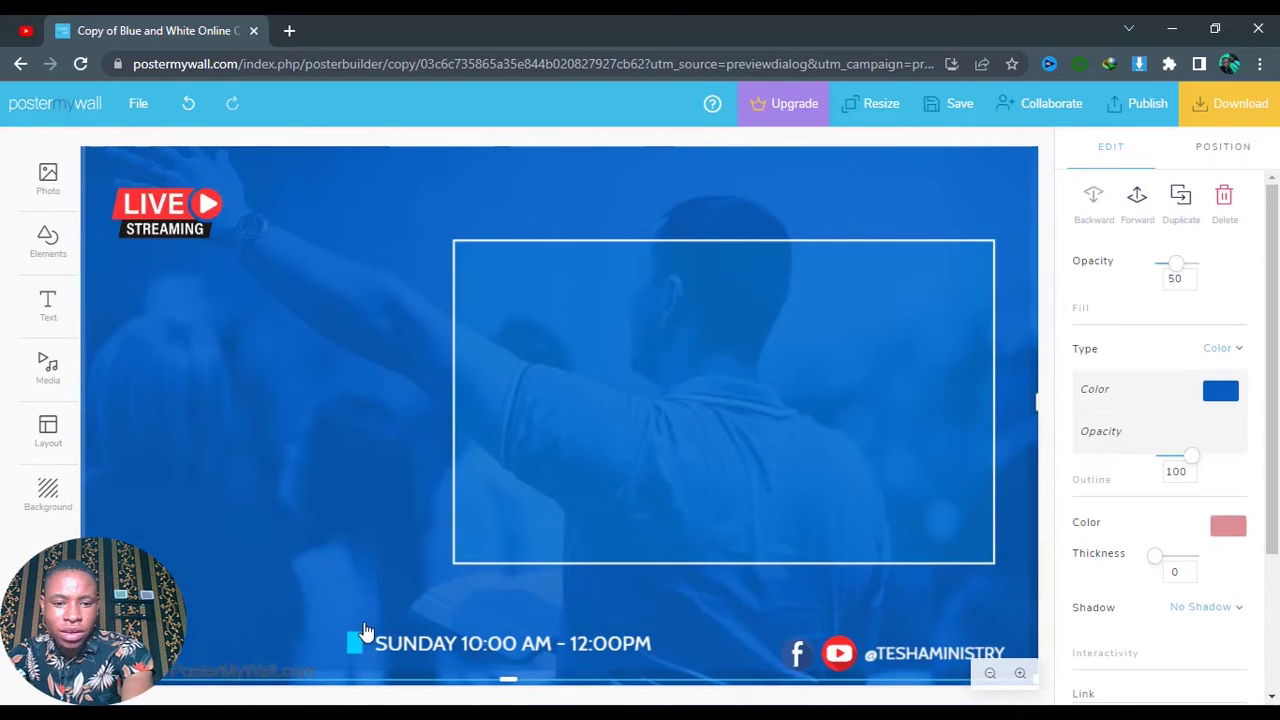
left_click(355, 641)
left_click(366, 534)
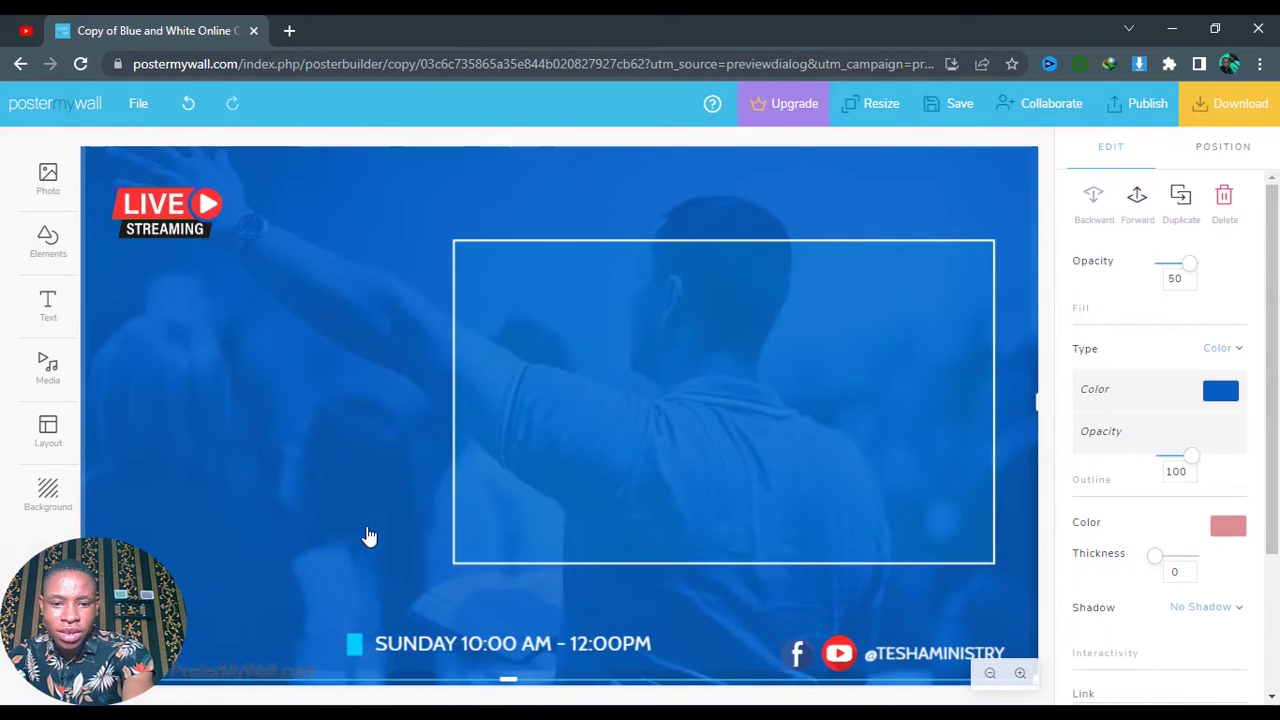
Step: Adjust the large frame's edges and position, and set its outline thickness to 7
left_click(602, 424)
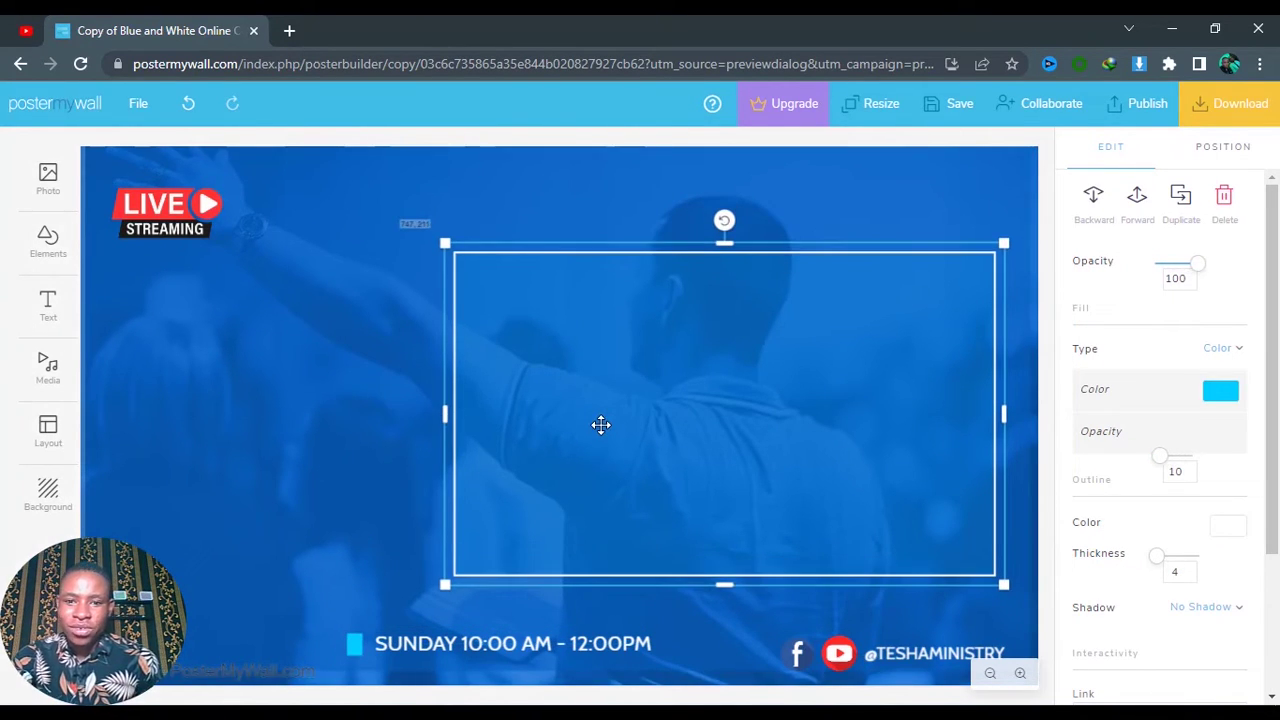
left_click_drag(601, 426, 604, 413)
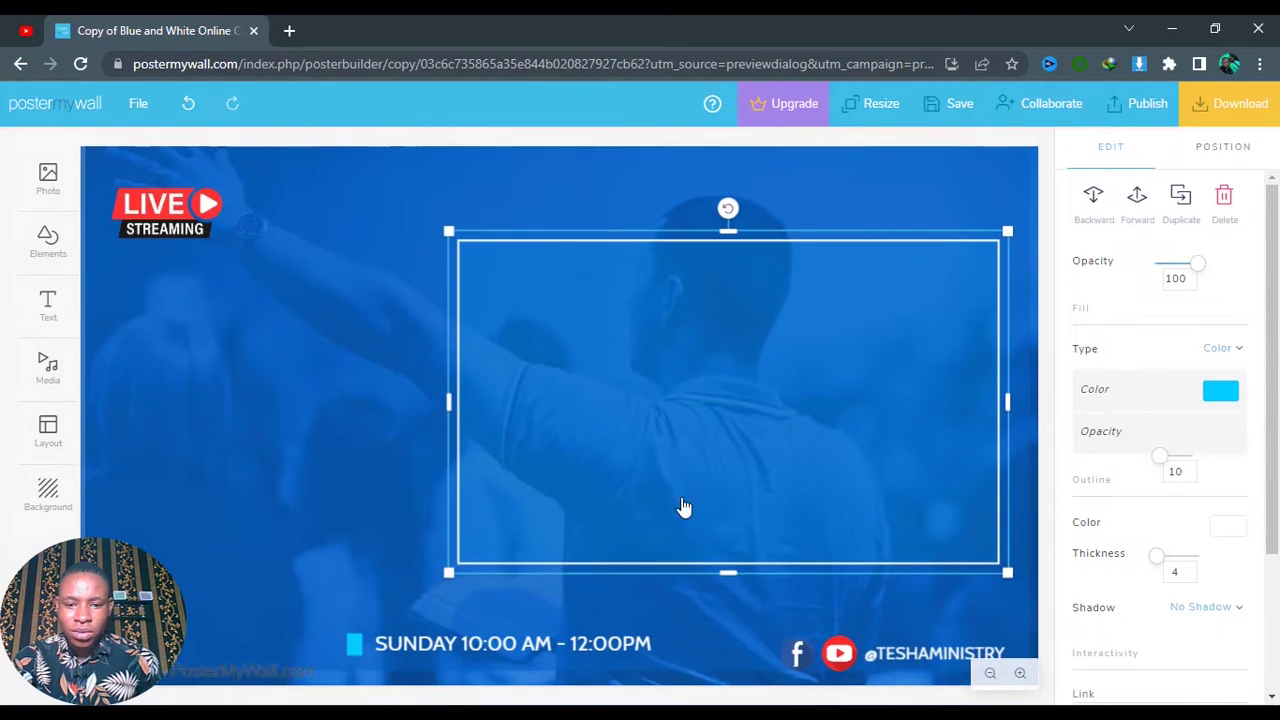
left_click_drag(724, 587, 725, 606)
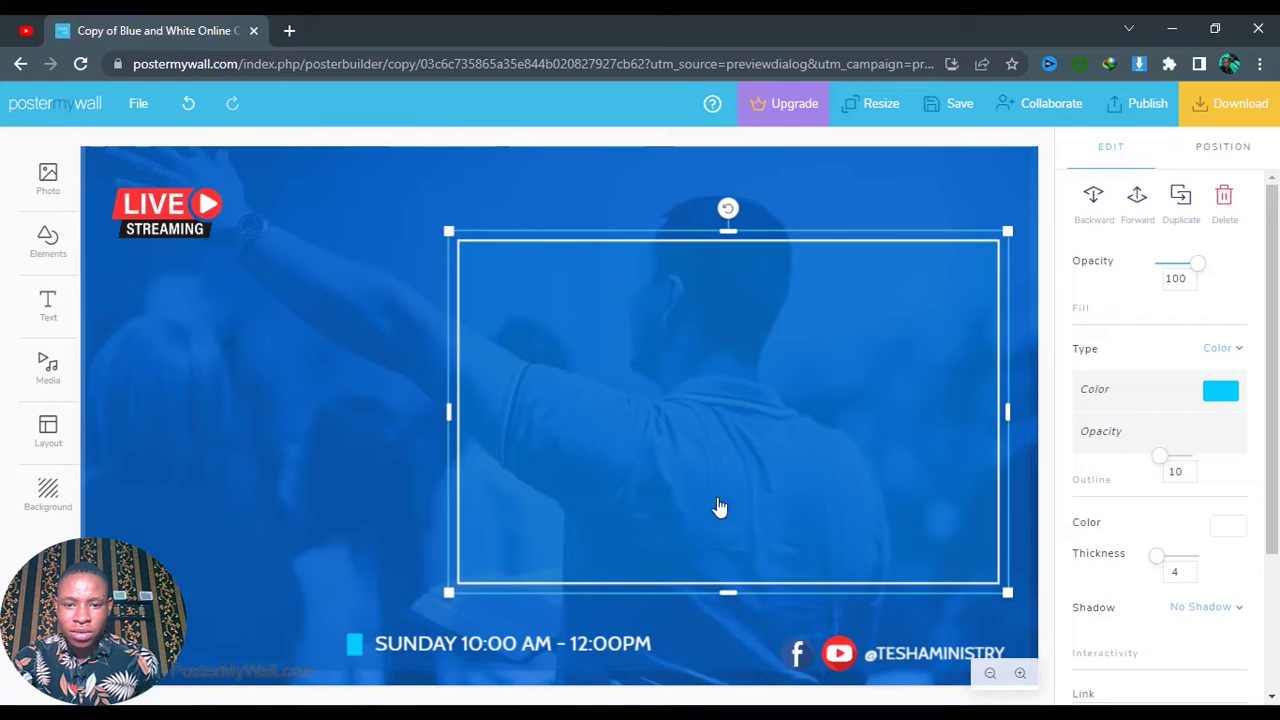
left_click_drag(728, 237, 729, 265)
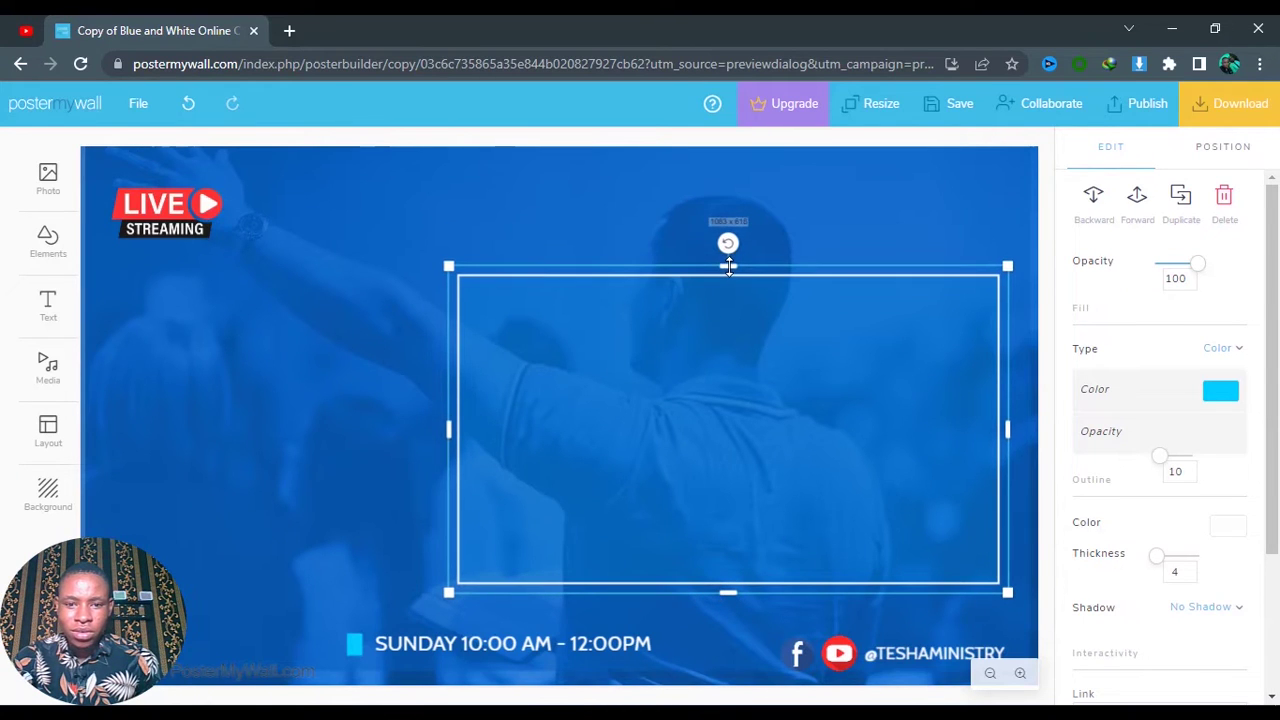
left_click_drag(733, 393, 735, 388)
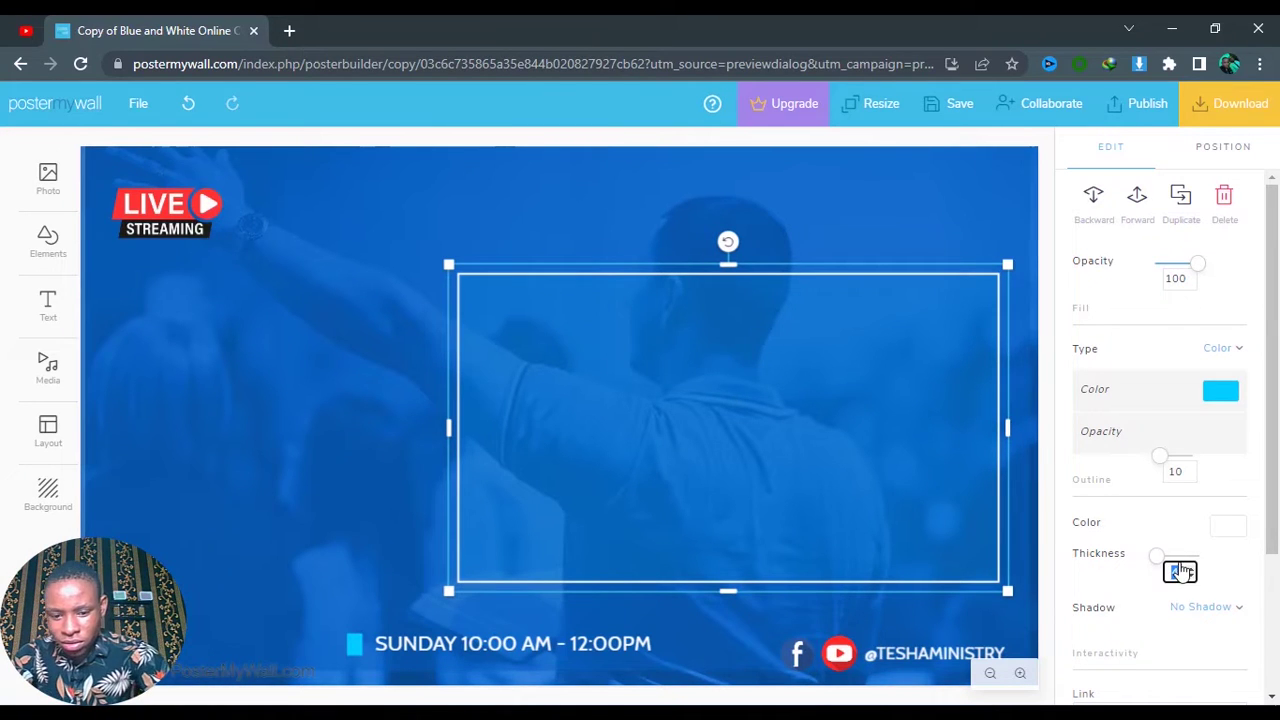
type("6")
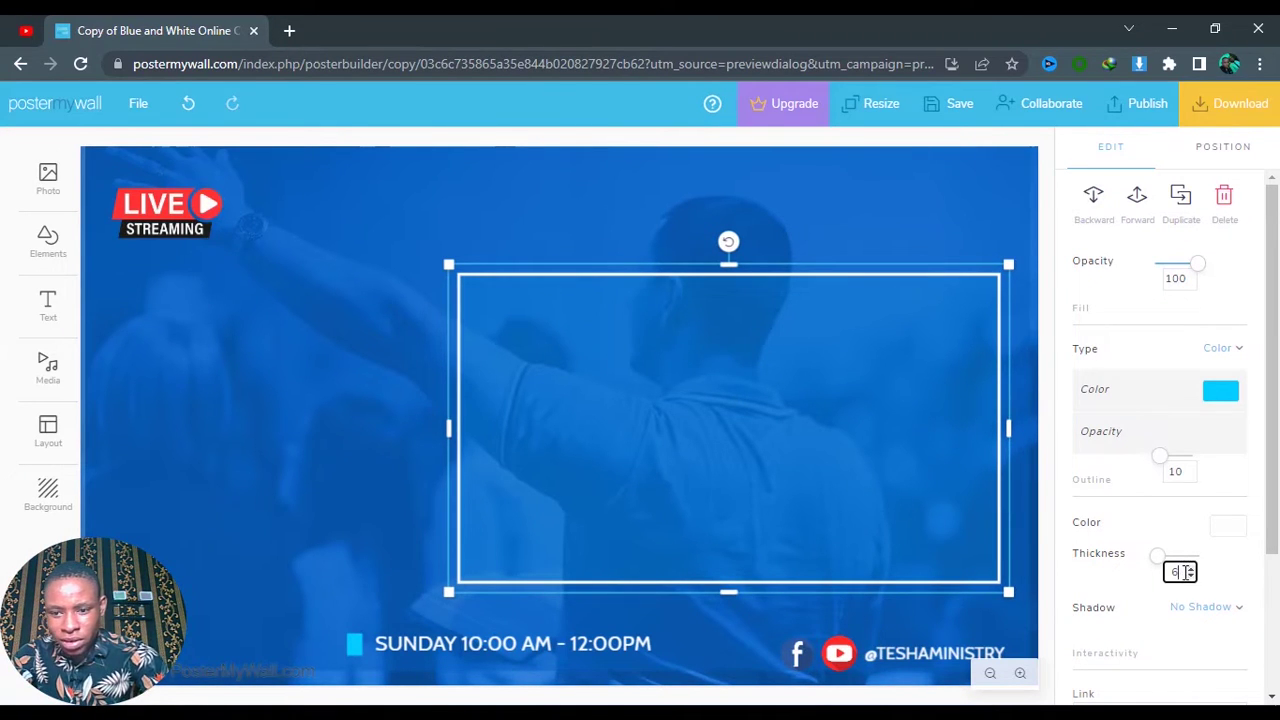
left_click(1044, 408)
mouse_move(829, 390)
left_mouse_down()
mouse_move(826, 375)
mouse_move(826, 400)
mouse_move(823, 351)
mouse_move(829, 366)
left_mouse_up()
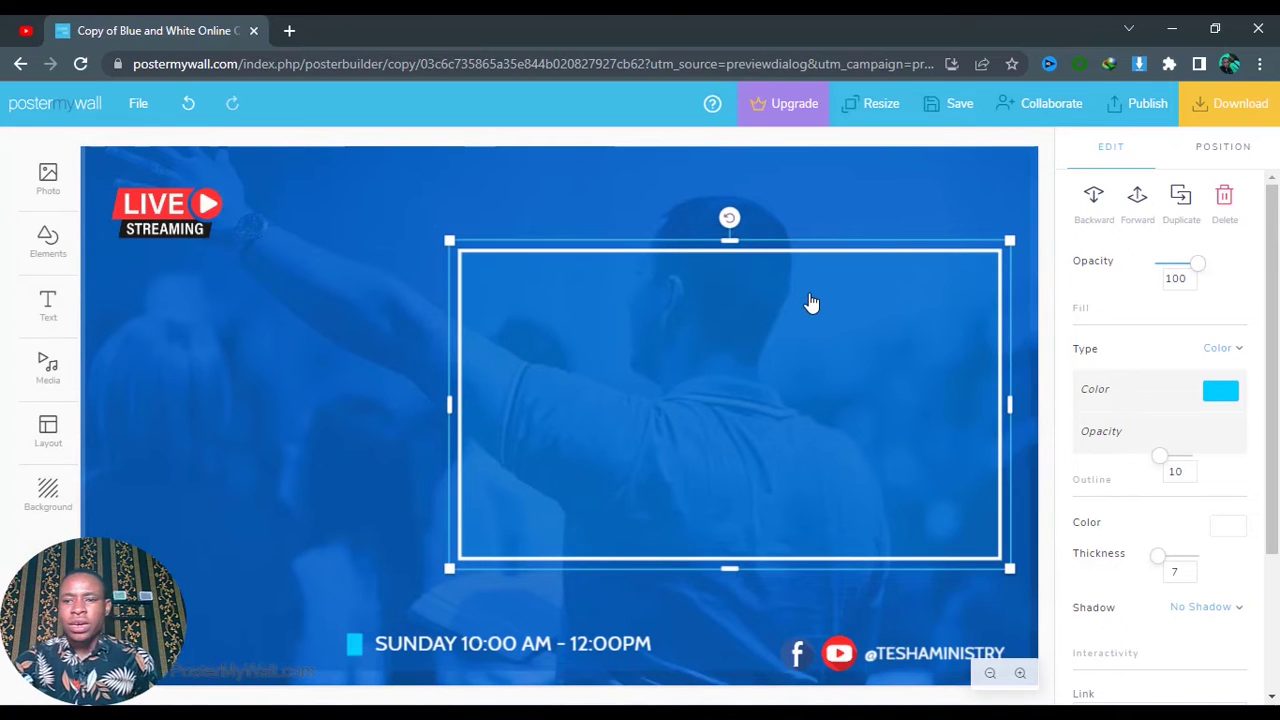
Step: Duplicate the large frame and place a narrower copy on the left side
left_click(1183, 212)
left_click_drag(628, 349, 443, 360)
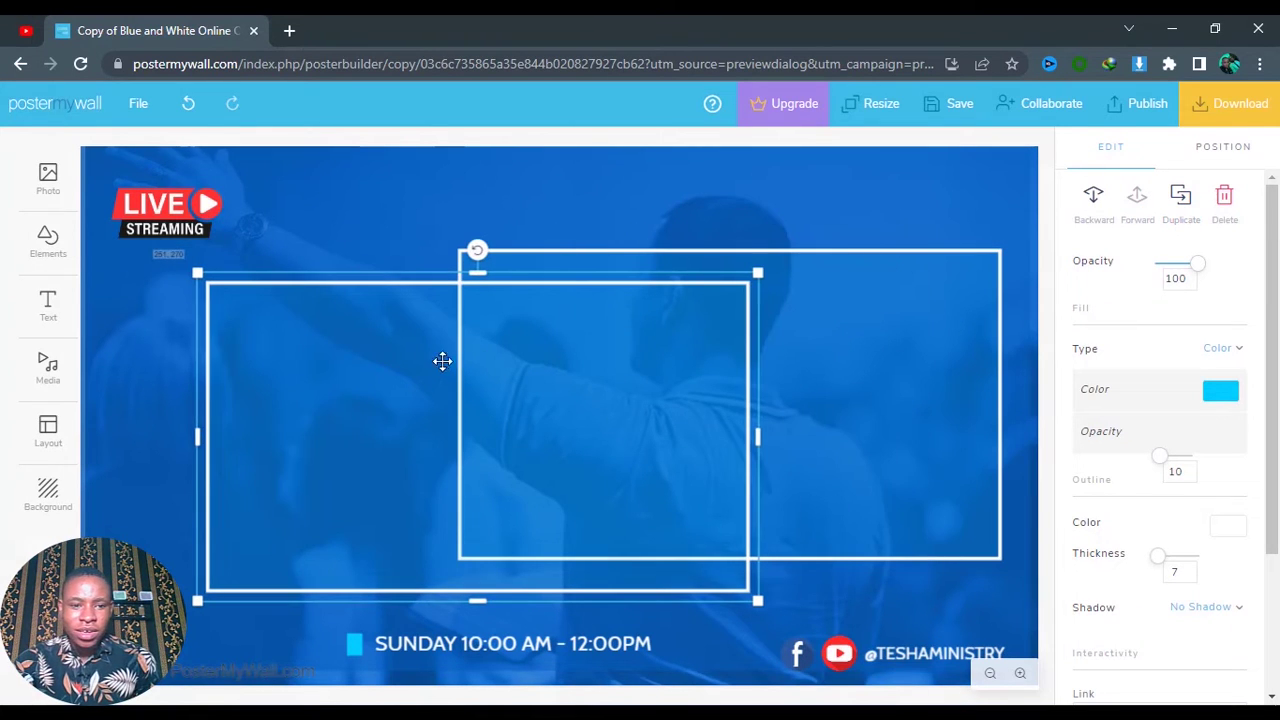
left_click_drag(757, 434, 565, 441)
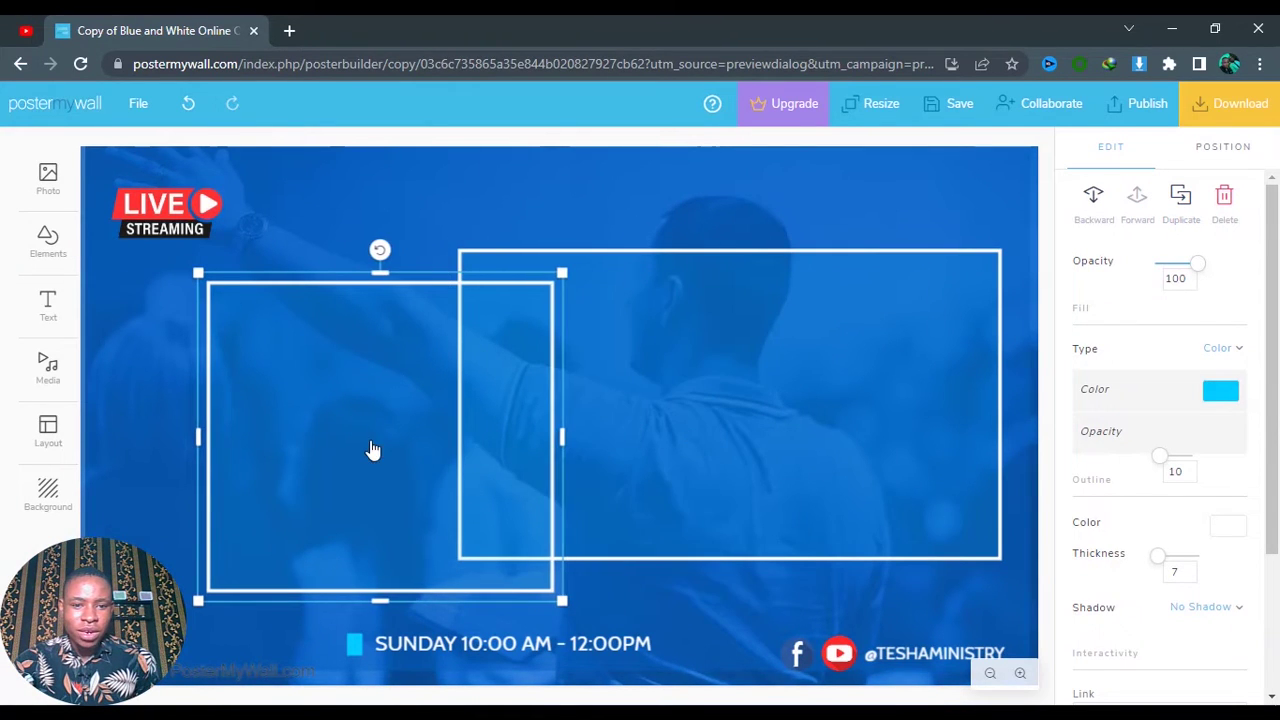
left_click_drag(371, 449, 289, 431)
left_click_drag(806, 376, 806, 375)
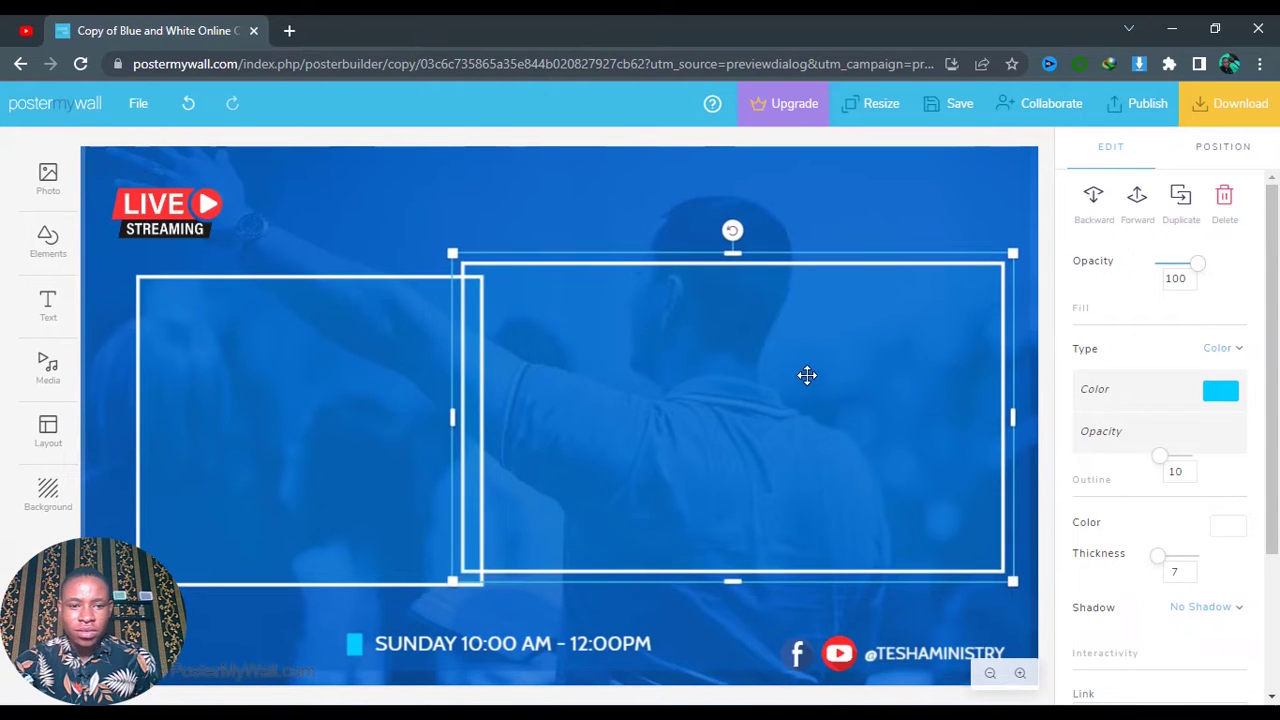
left_click_drag(337, 400, 285, 347)
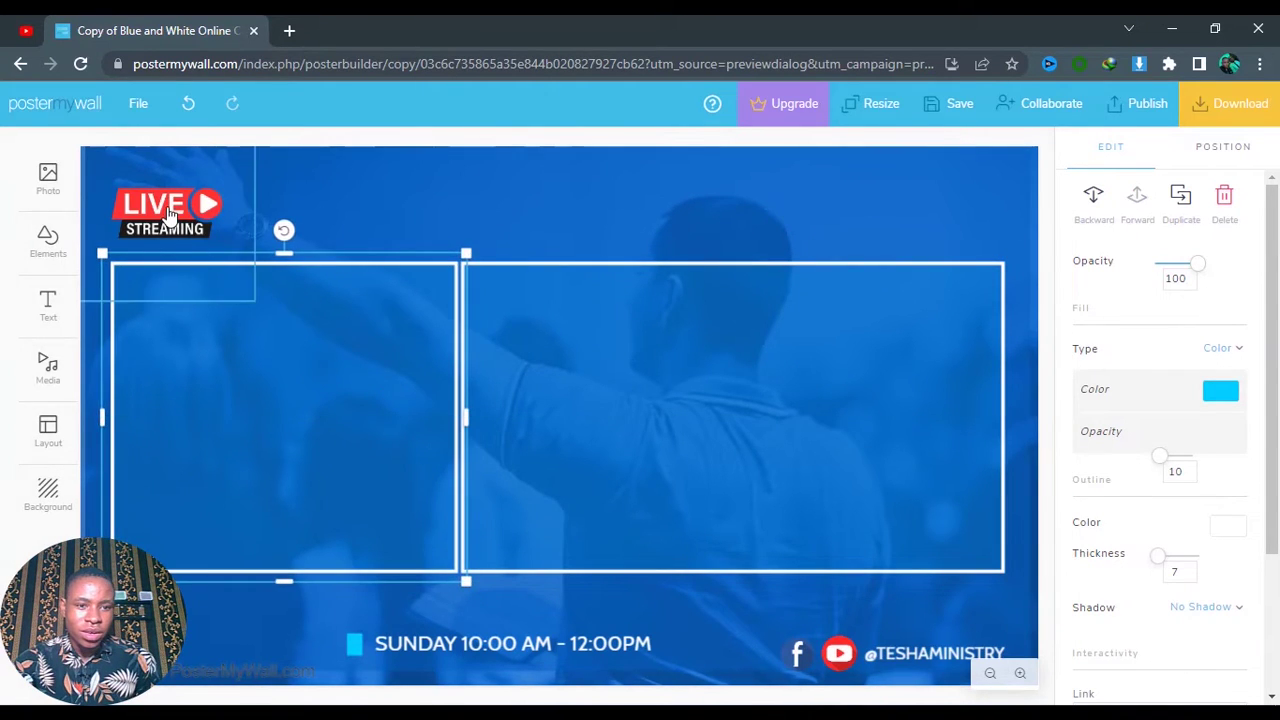
left_click_drag(166, 214, 181, 204)
left_click_drag(282, 353, 271, 341)
left_click_drag(454, 417, 444, 413)
Step: Trim the right and left frames' edges so they sit side by side with a gap
left_click(529, 426)
left_click(495, 209)
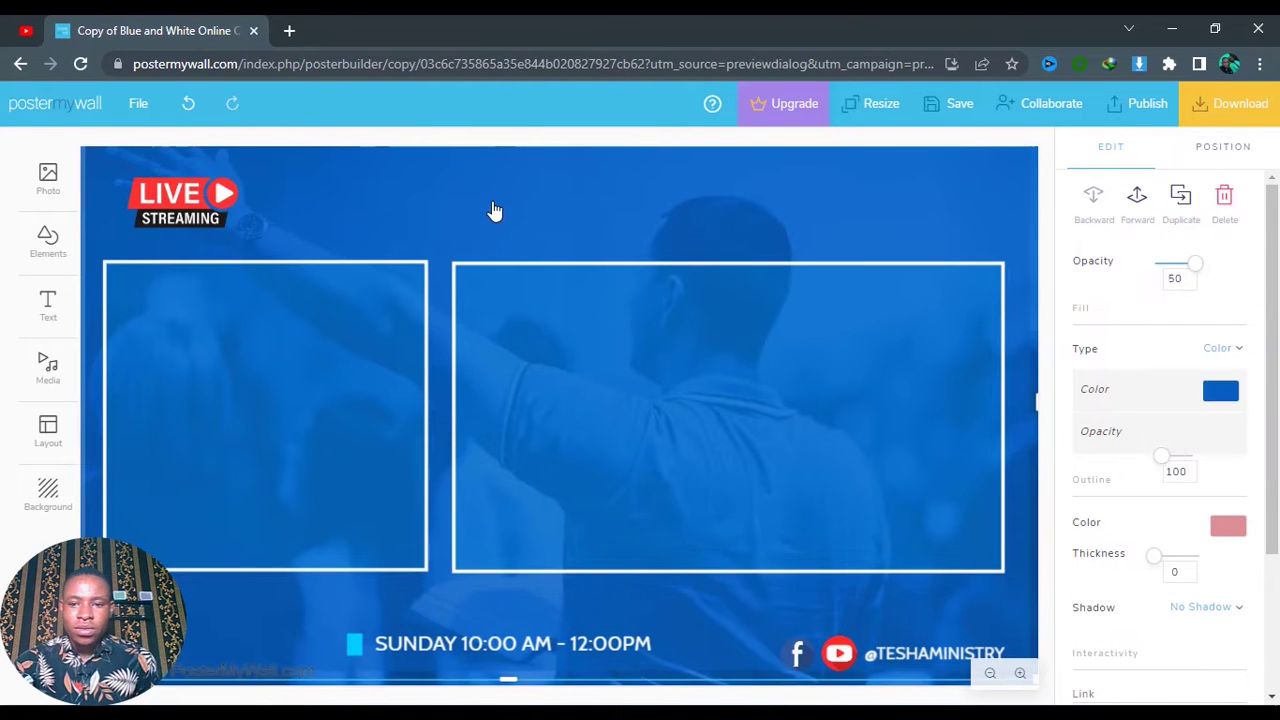
left_click(560, 363)
left_click_drag(1014, 416, 1005, 416)
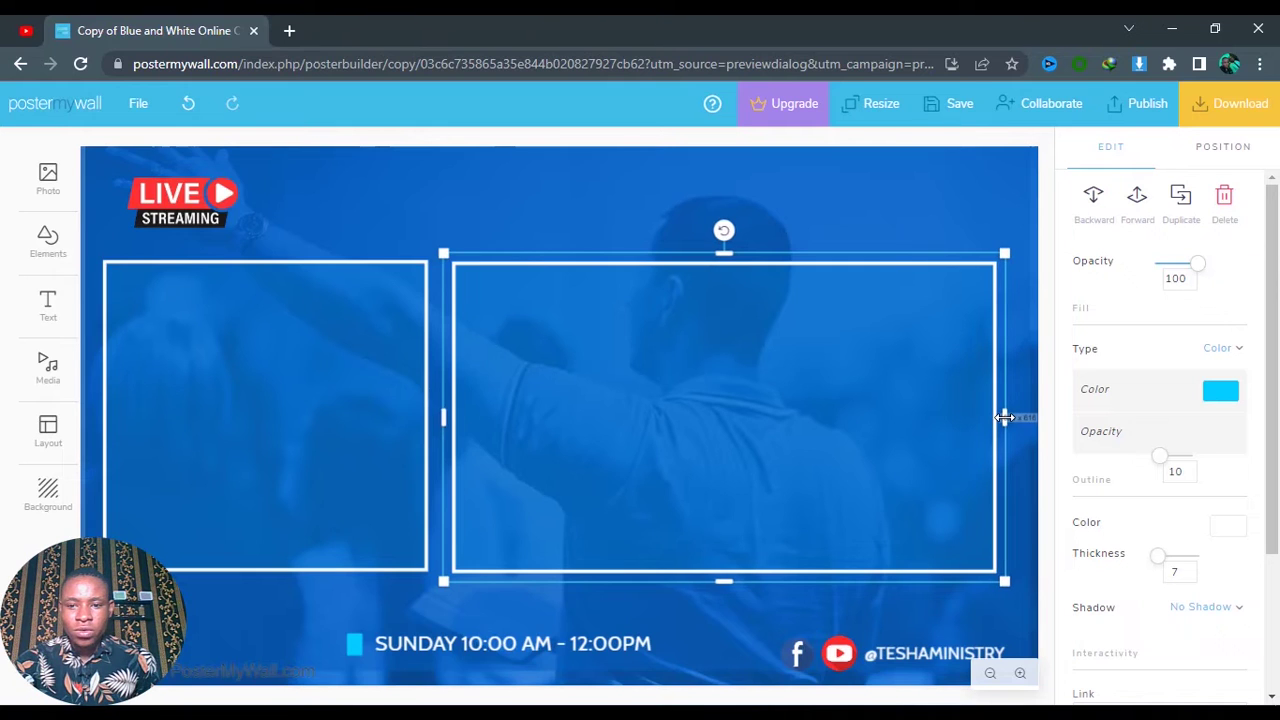
left_click(251, 429)
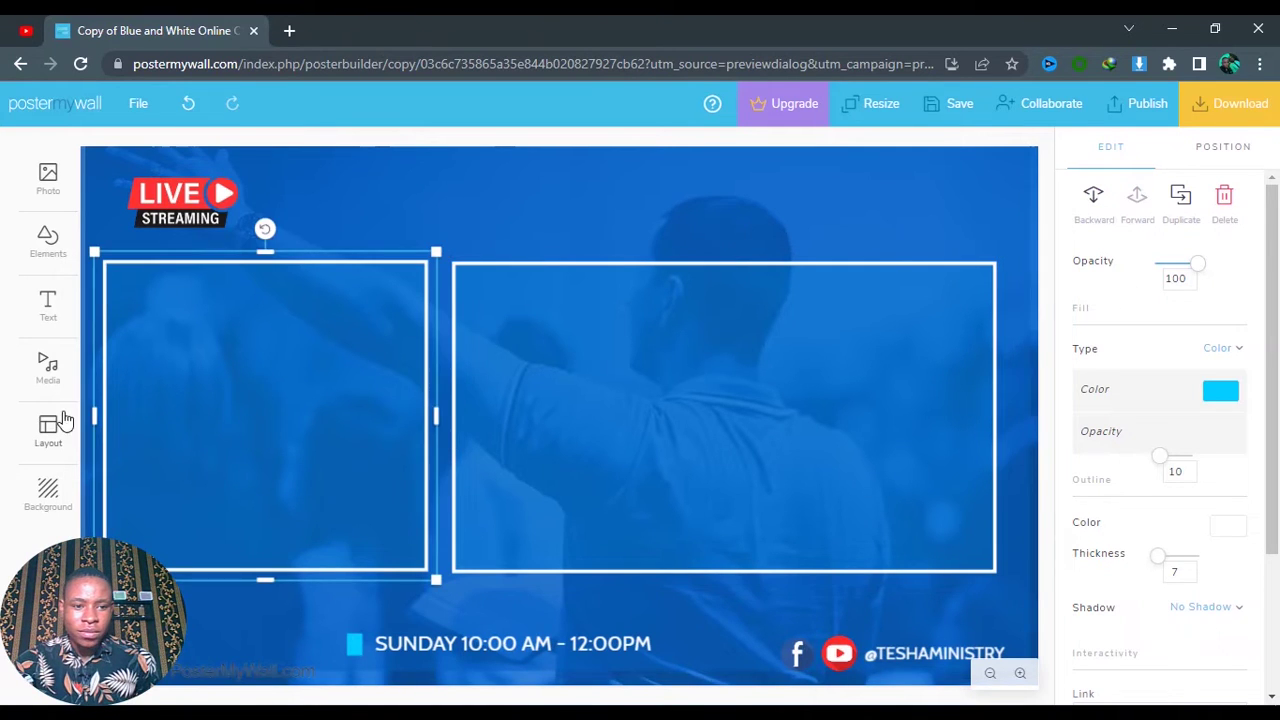
left_click_drag(90, 414, 100, 414)
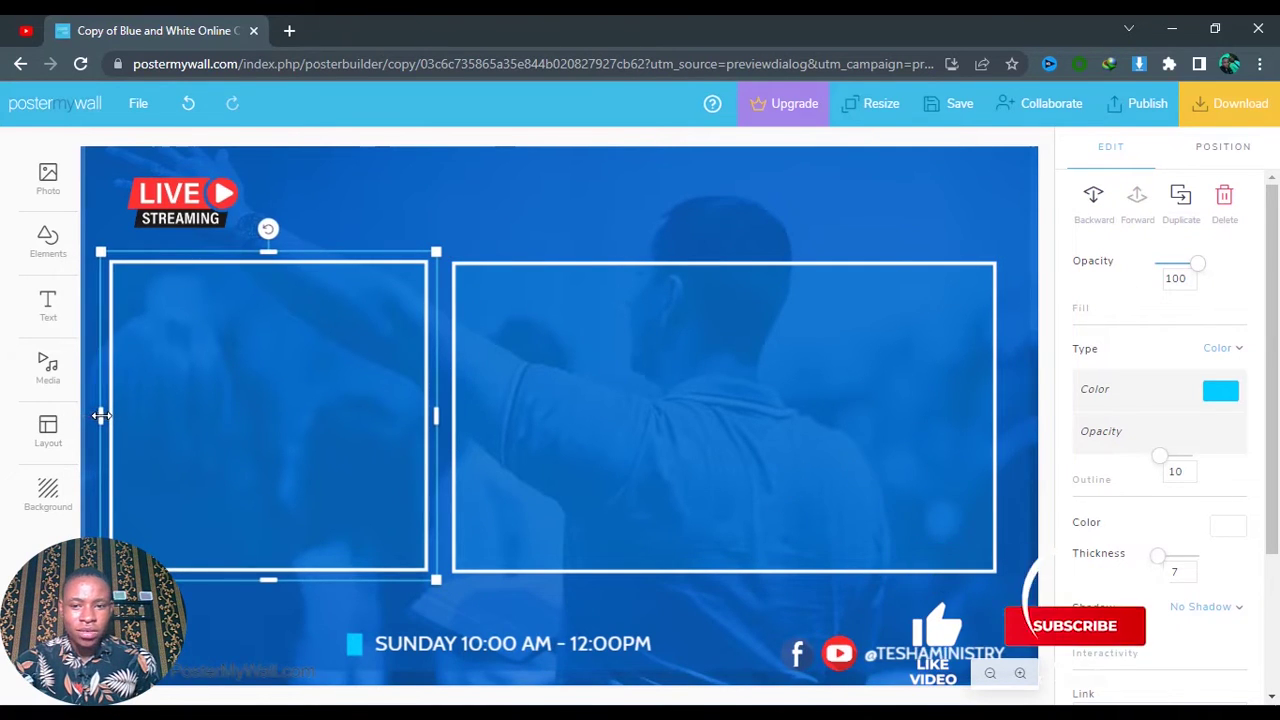
left_click(490, 230)
left_click(526, 346)
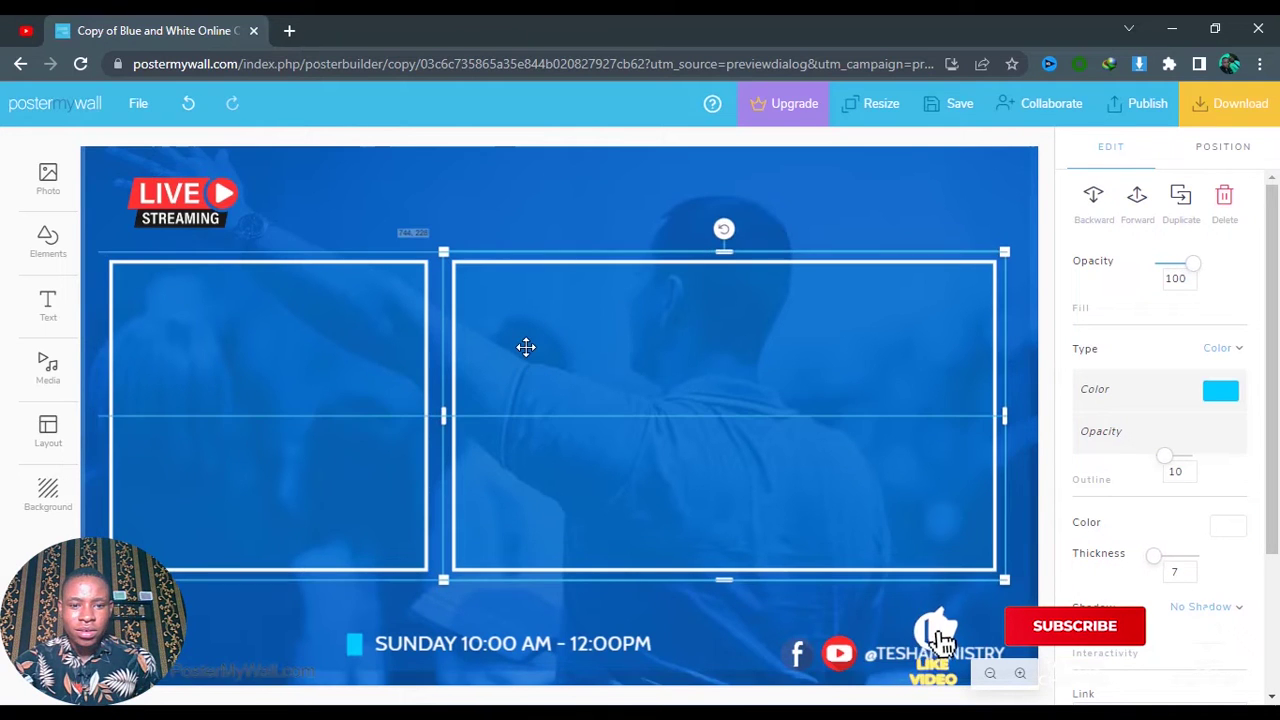
left_click(594, 229)
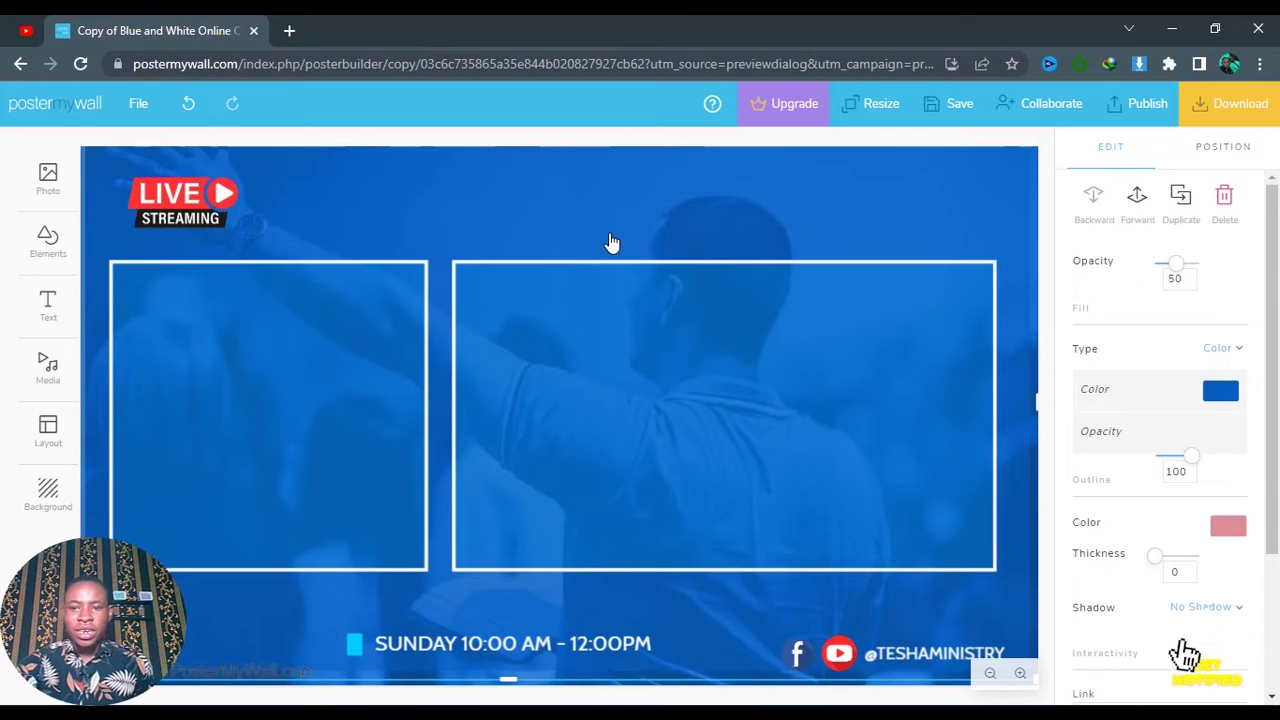
Step: Add the Hope tv logo from My Photos to the design
left_click(47, 180)
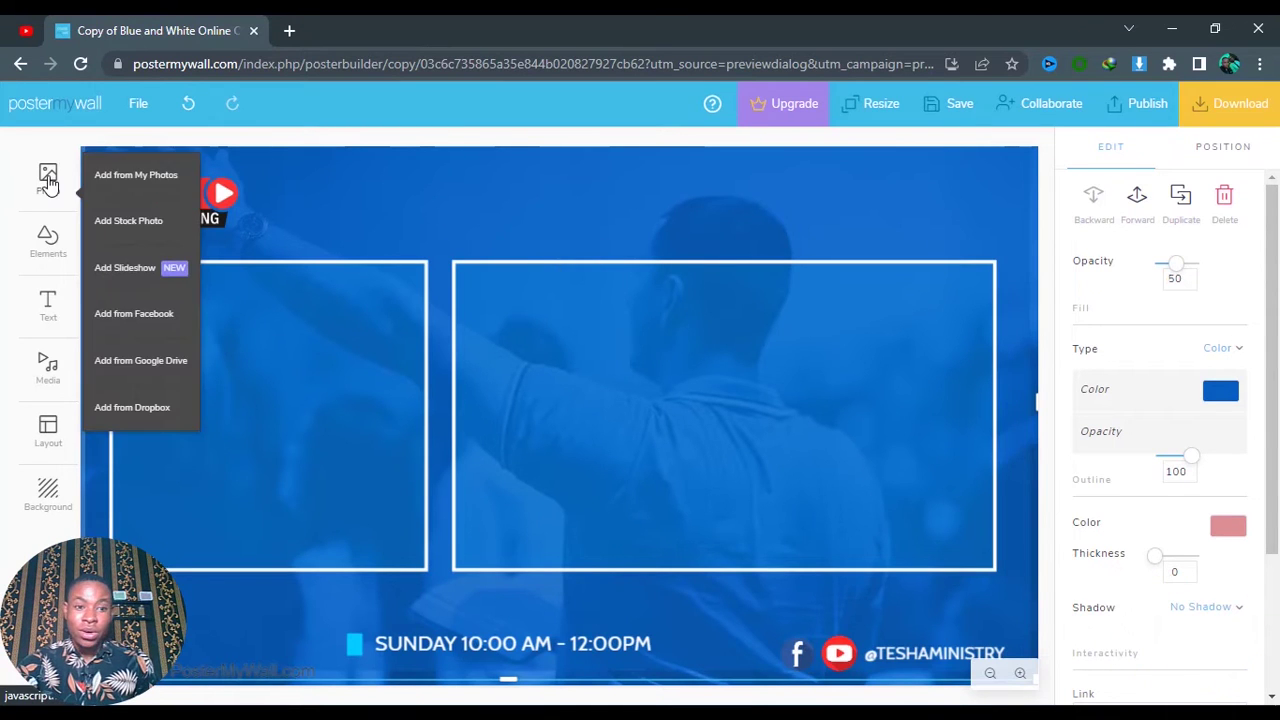
left_click(109, 174)
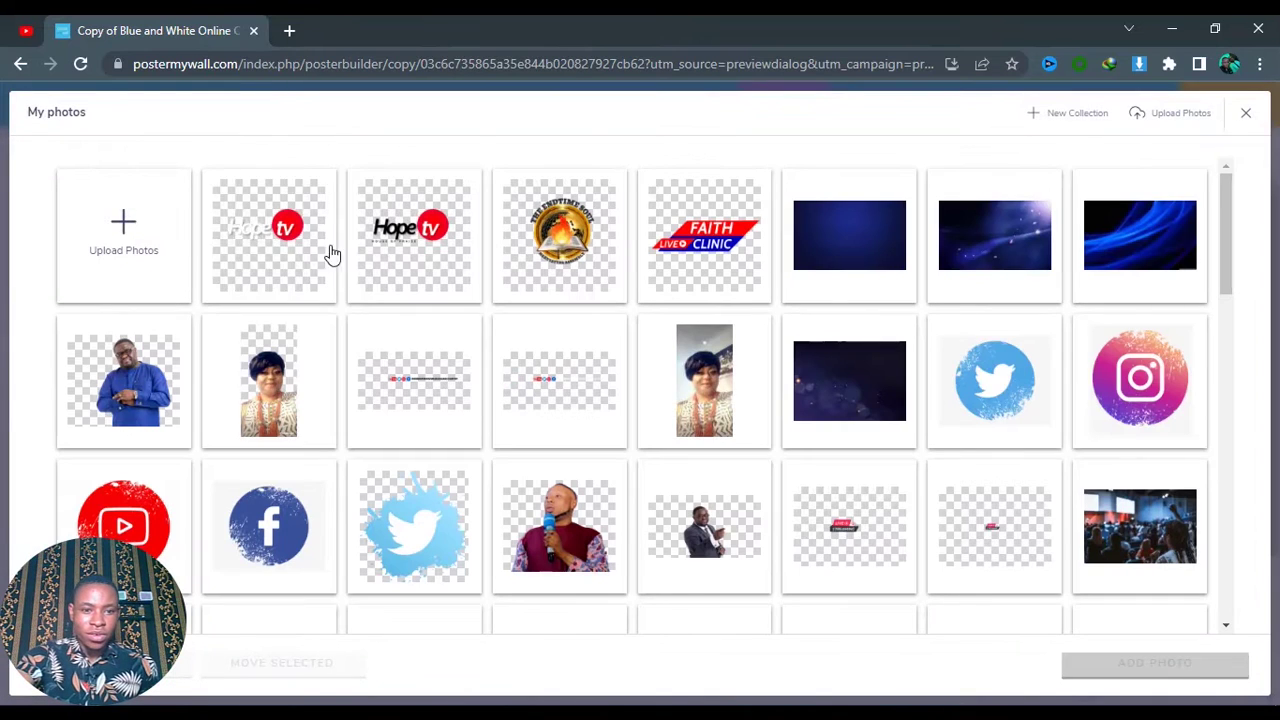
left_click(271, 294)
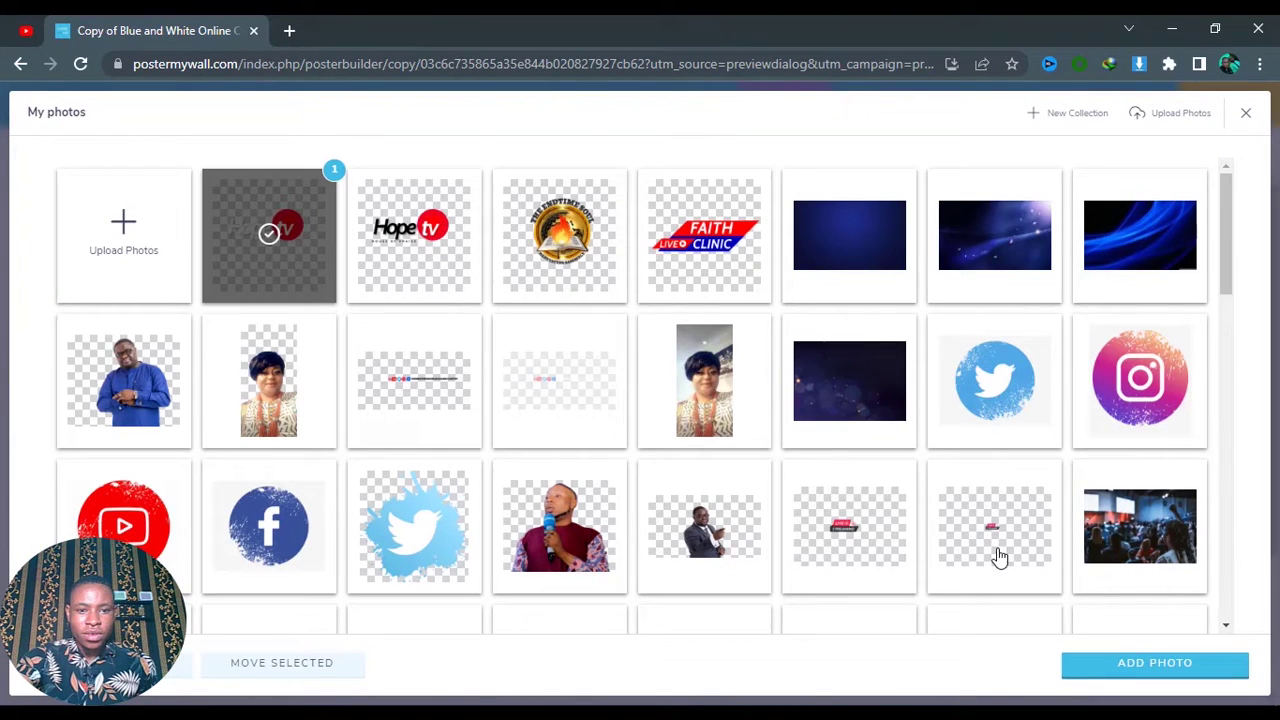
left_click(1131, 666)
Step: Shrink the Hope tv logo and position it in the top-right corner
left_click_drag(336, 352, 696, 321)
left_click_drag(843, 174, 729, 323)
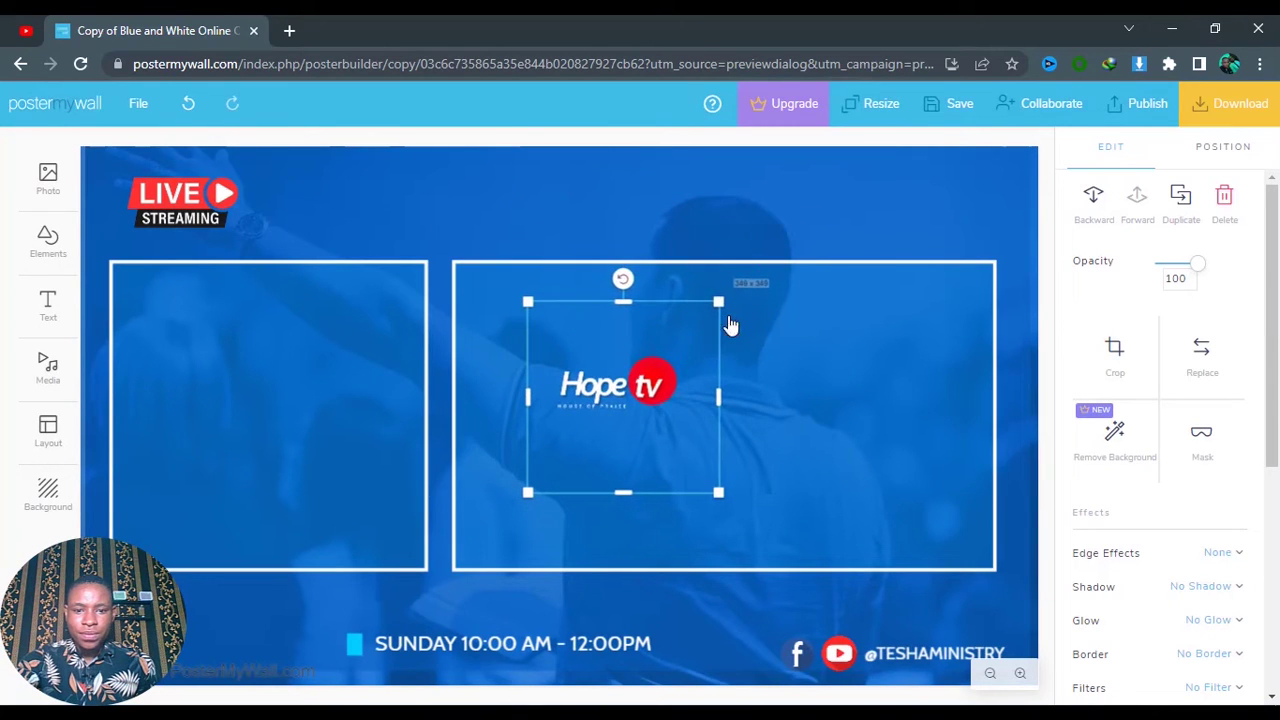
left_click_drag(617, 397, 883, 229)
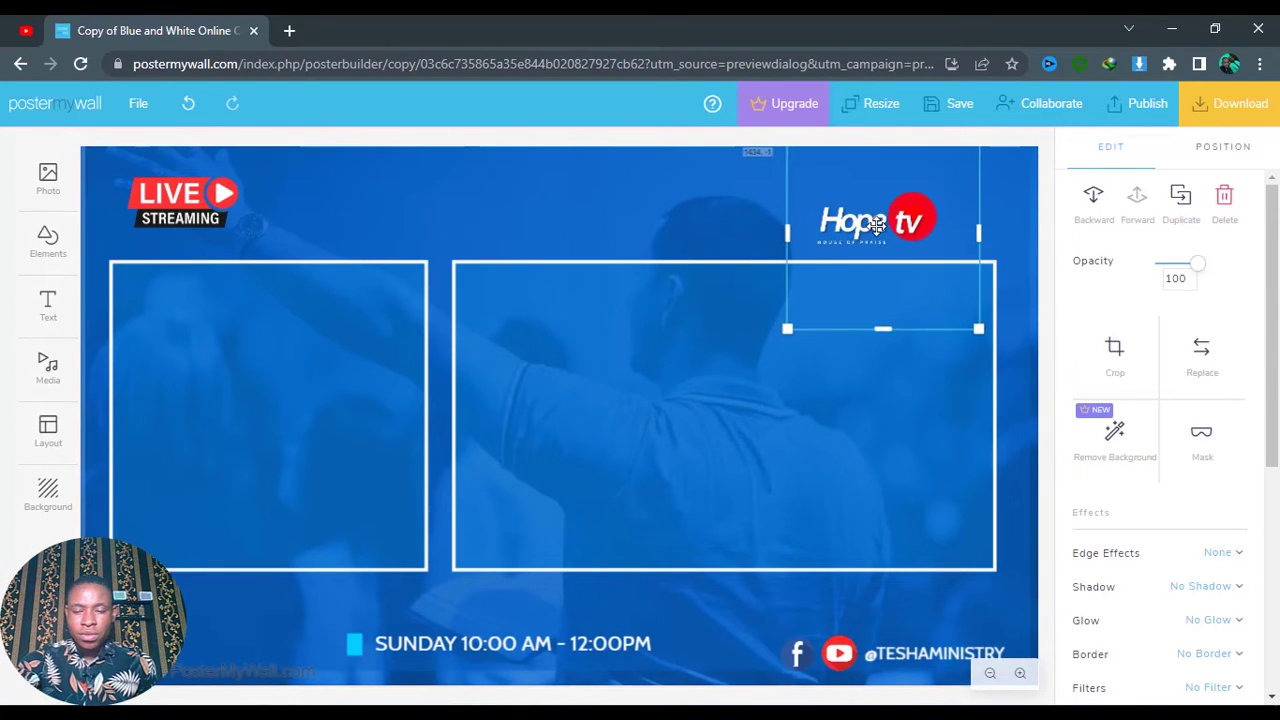
mouse_move(981, 329)
left_mouse_down()
mouse_move(948, 283)
mouse_move(986, 320)
mouse_move(980, 331)
left_mouse_up()
left_click_drag(906, 220, 966, 204)
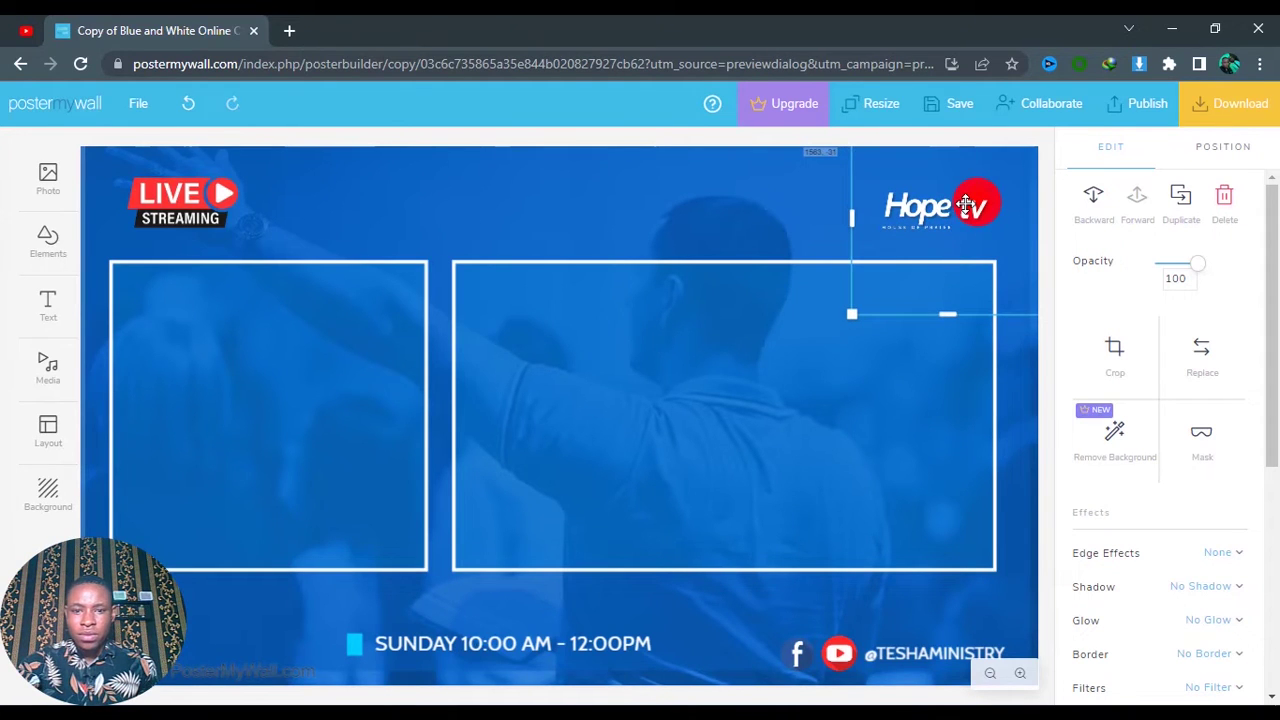
Step: Edit the schedule text to read 'SUNDAY 9:00 AM - TUESDAY 9:00AM'
left_click(760, 208)
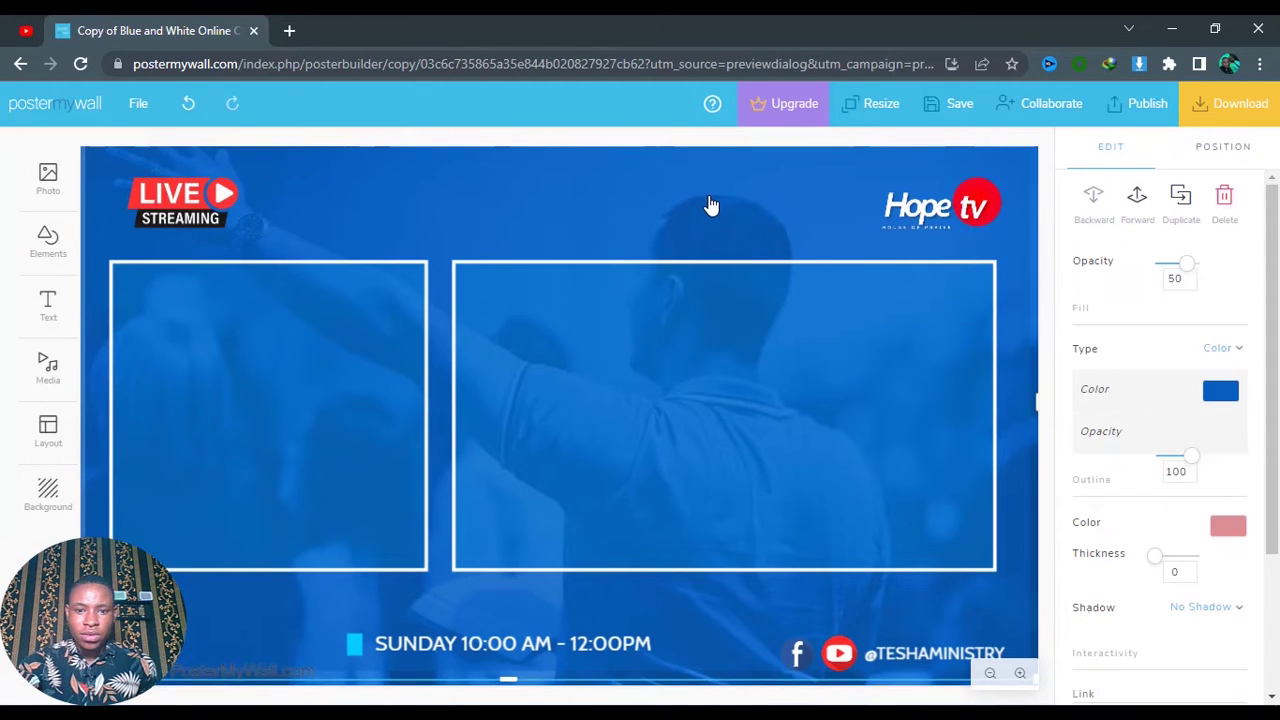
left_click(407, 655)
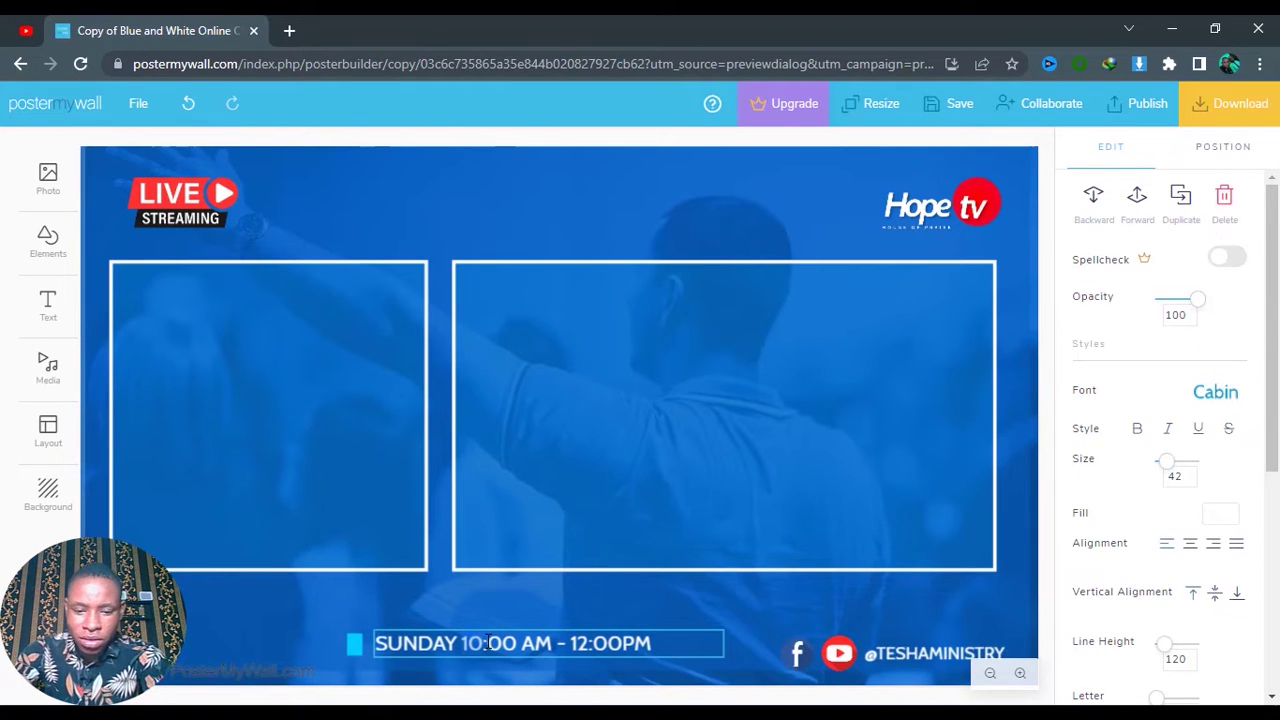
type("9")
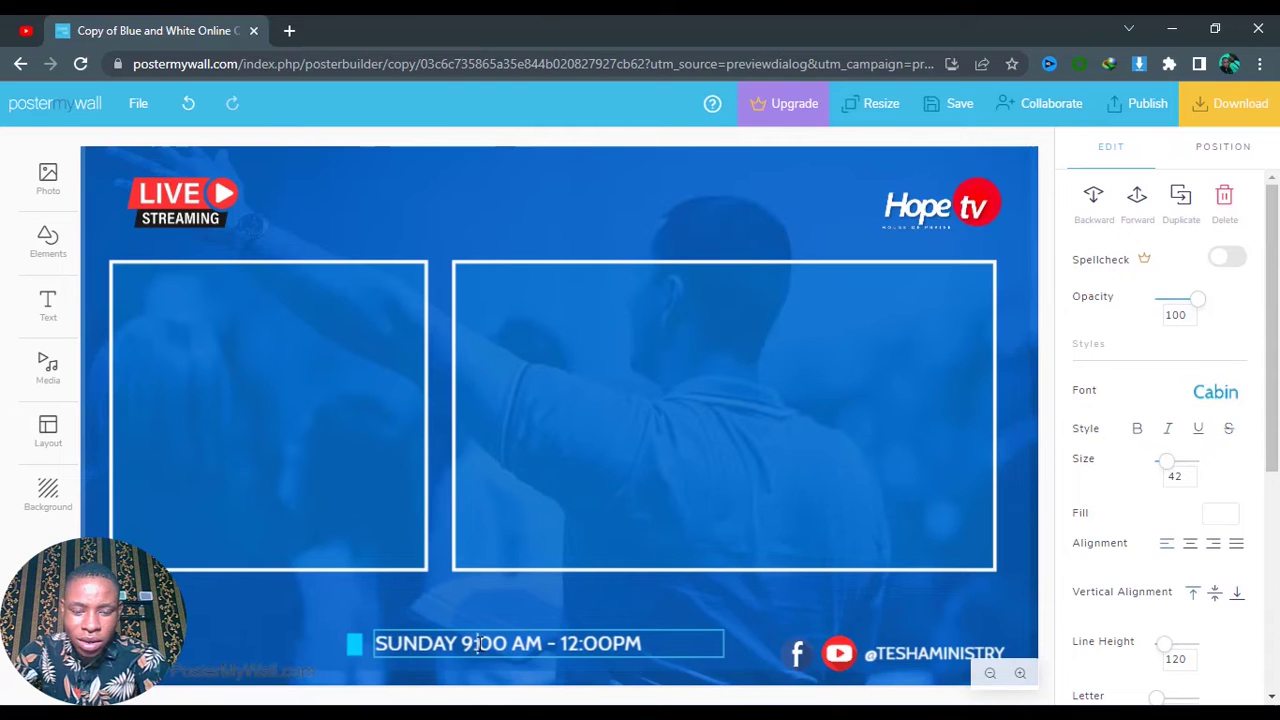
type("9")
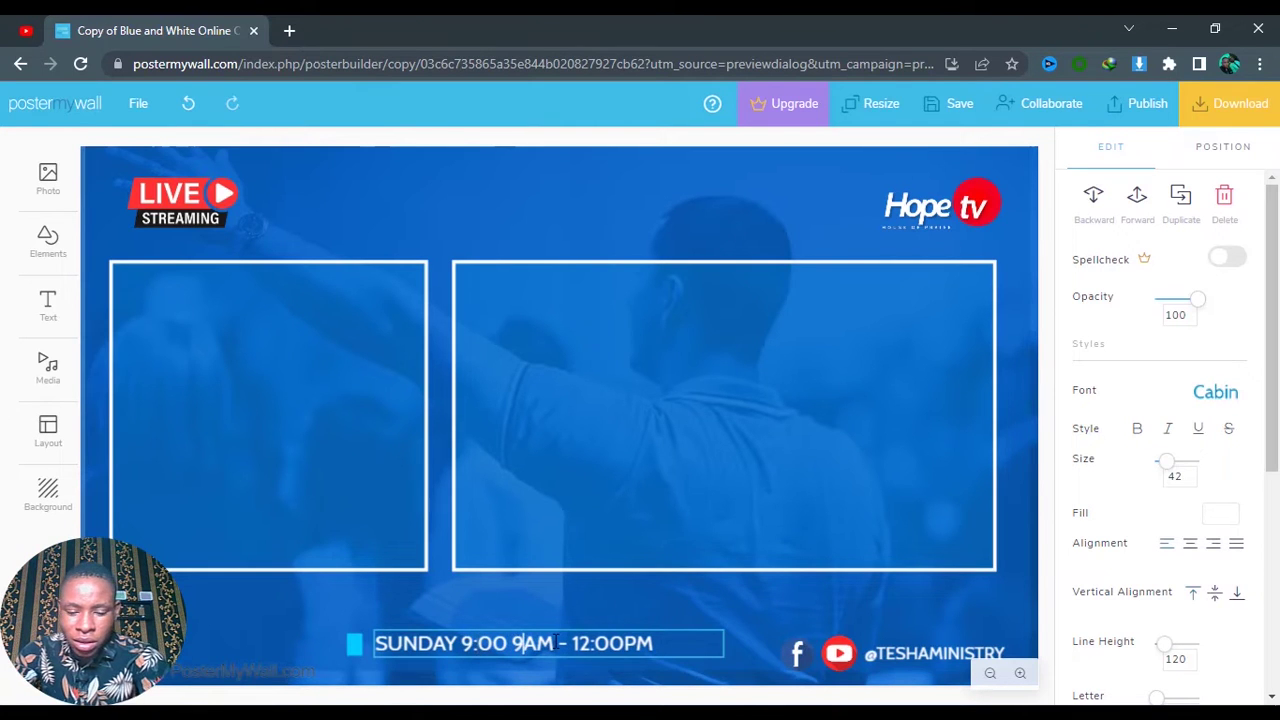
key("BackSpace")
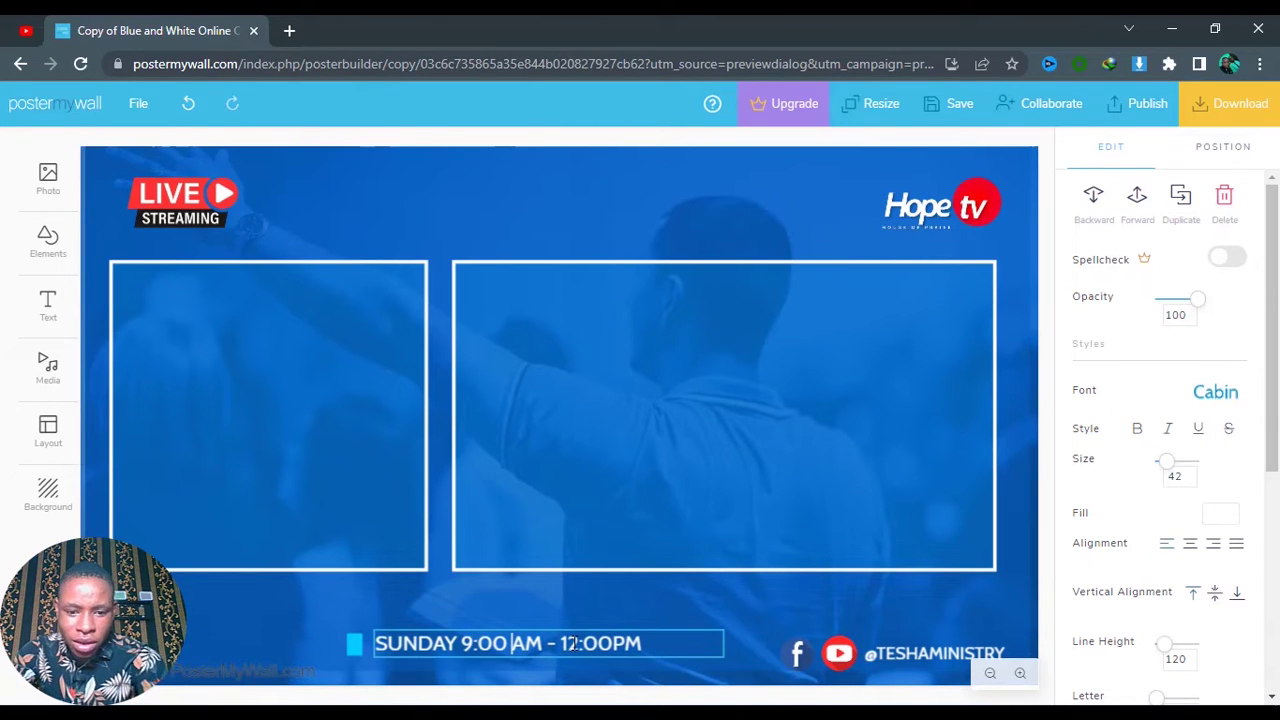
left_click(559, 643)
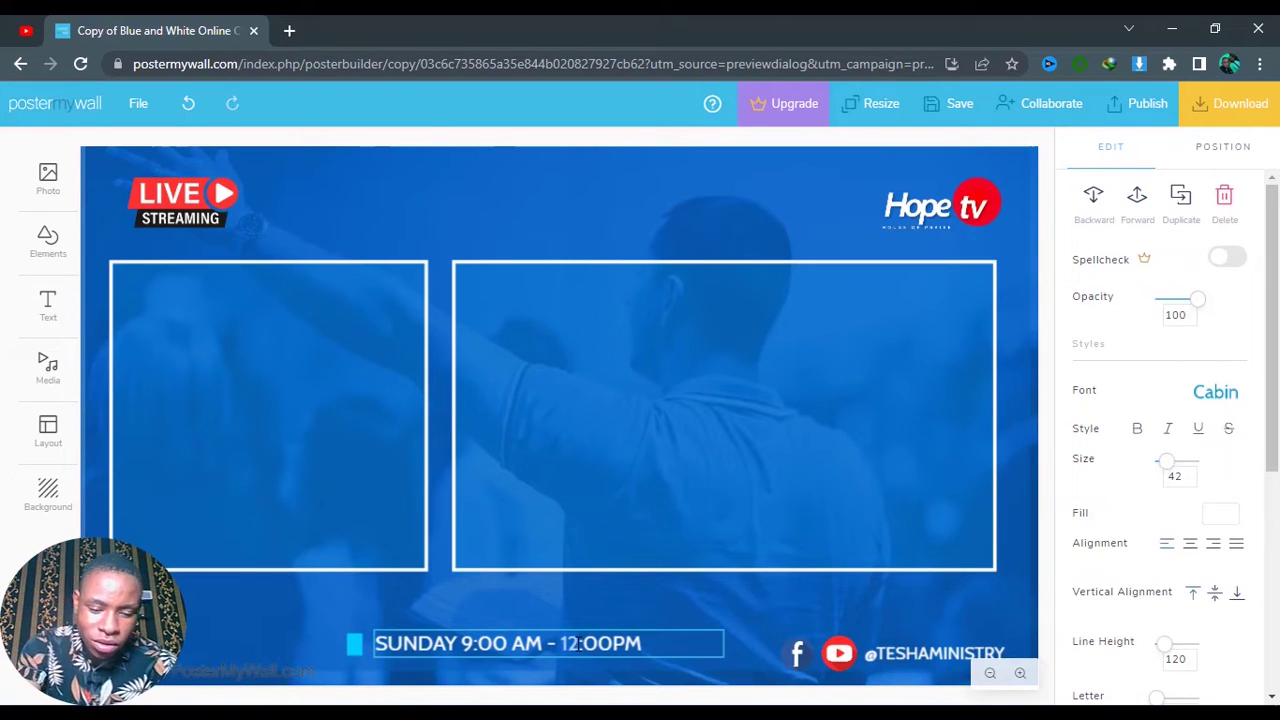
key("Delete")
key("Delete")
type("TUESDAY")
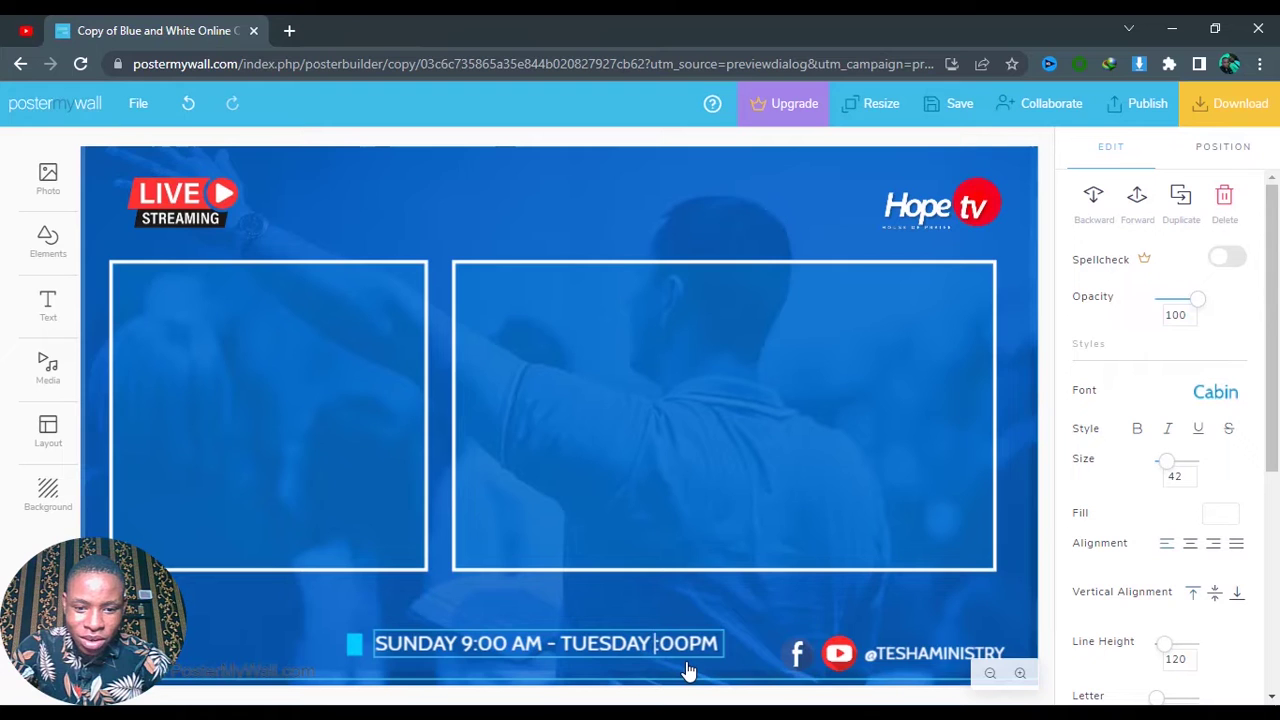
type(" 9")
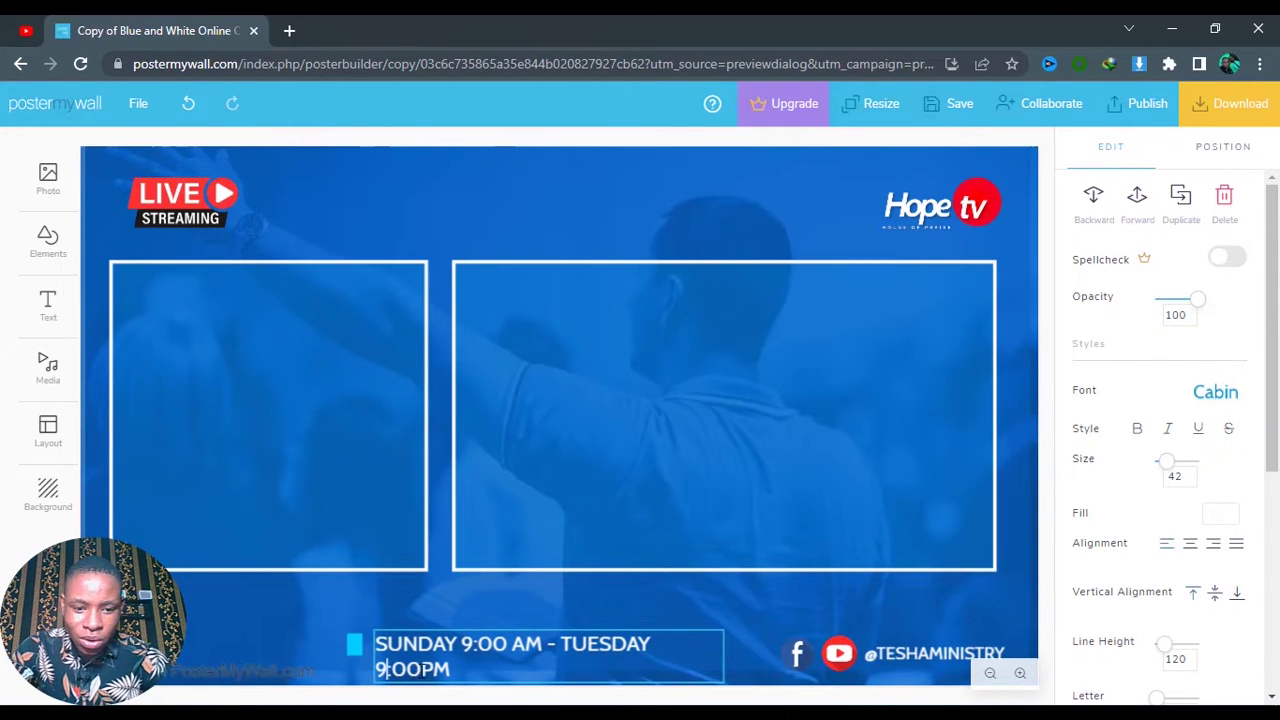
key("BackSpace")
key("BackSpace")
type("AM")
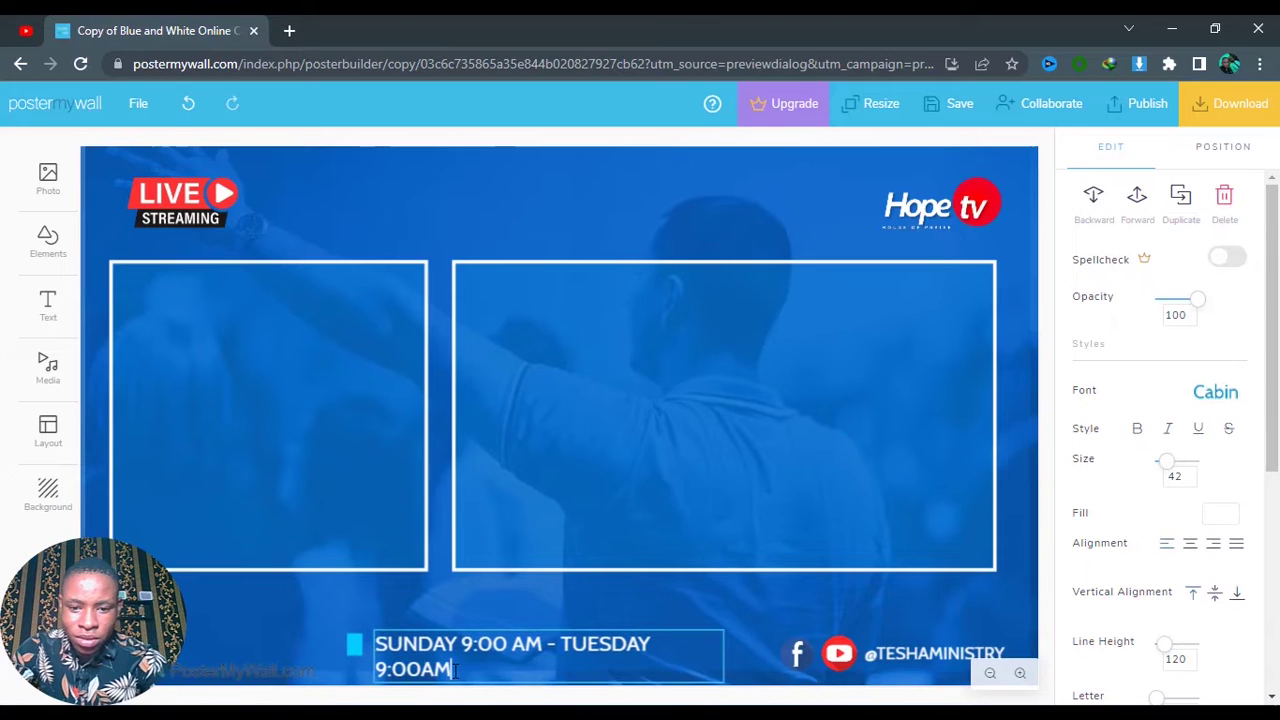
left_click(718, 645)
Step: Widen the schedule text box so it fits on one line, and nudge it down slightly
left_click(645, 658)
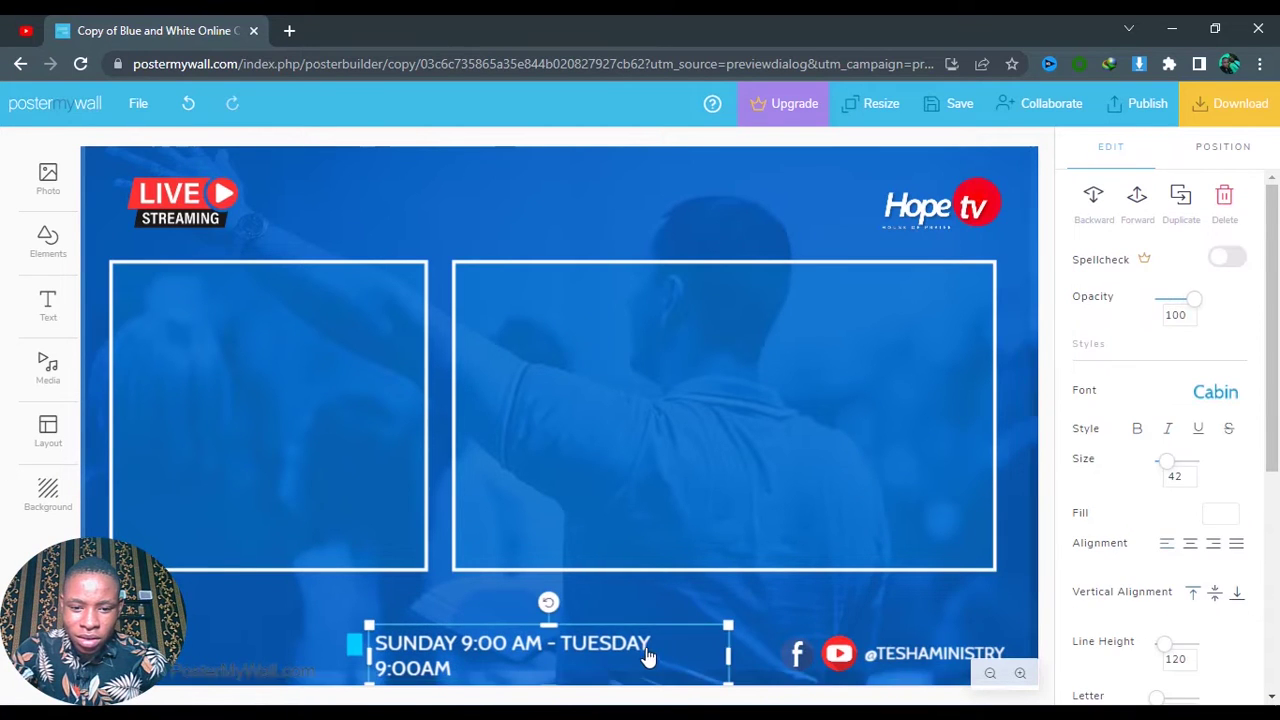
left_click_drag(728, 653, 744, 648)
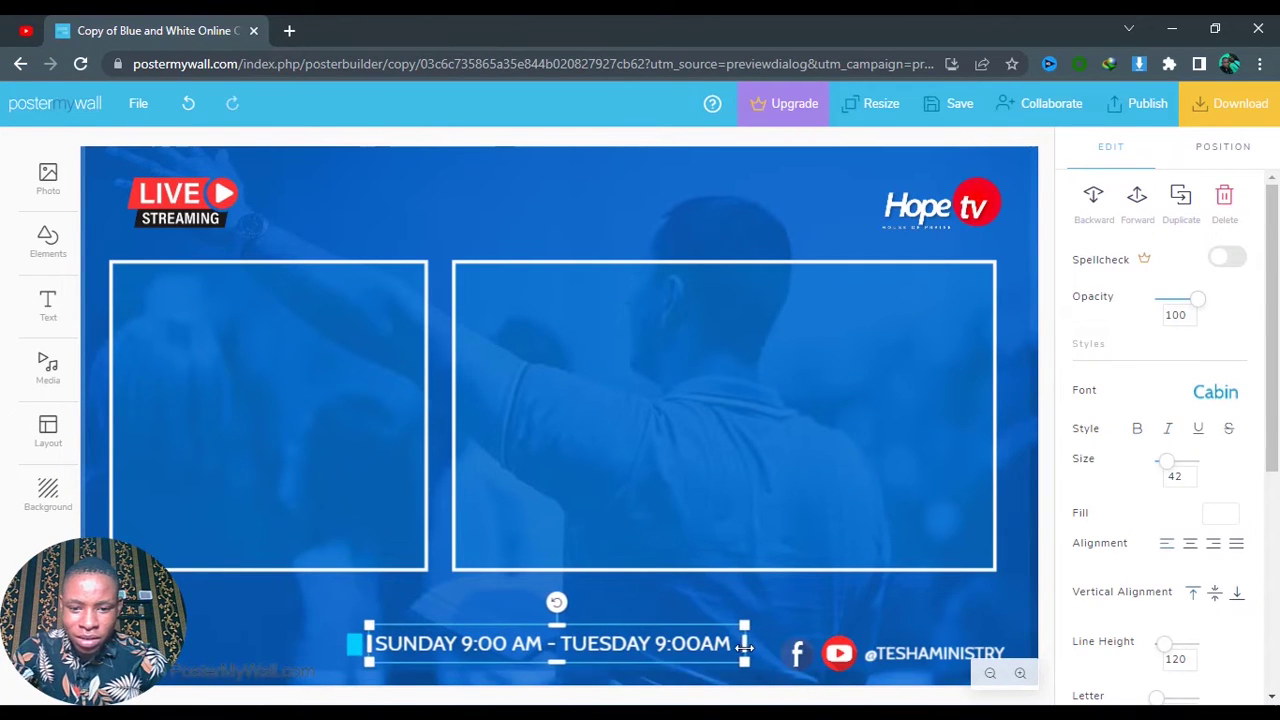
left_click(645, 648)
left_click(636, 646)
left_click_drag(636, 646, 640, 650)
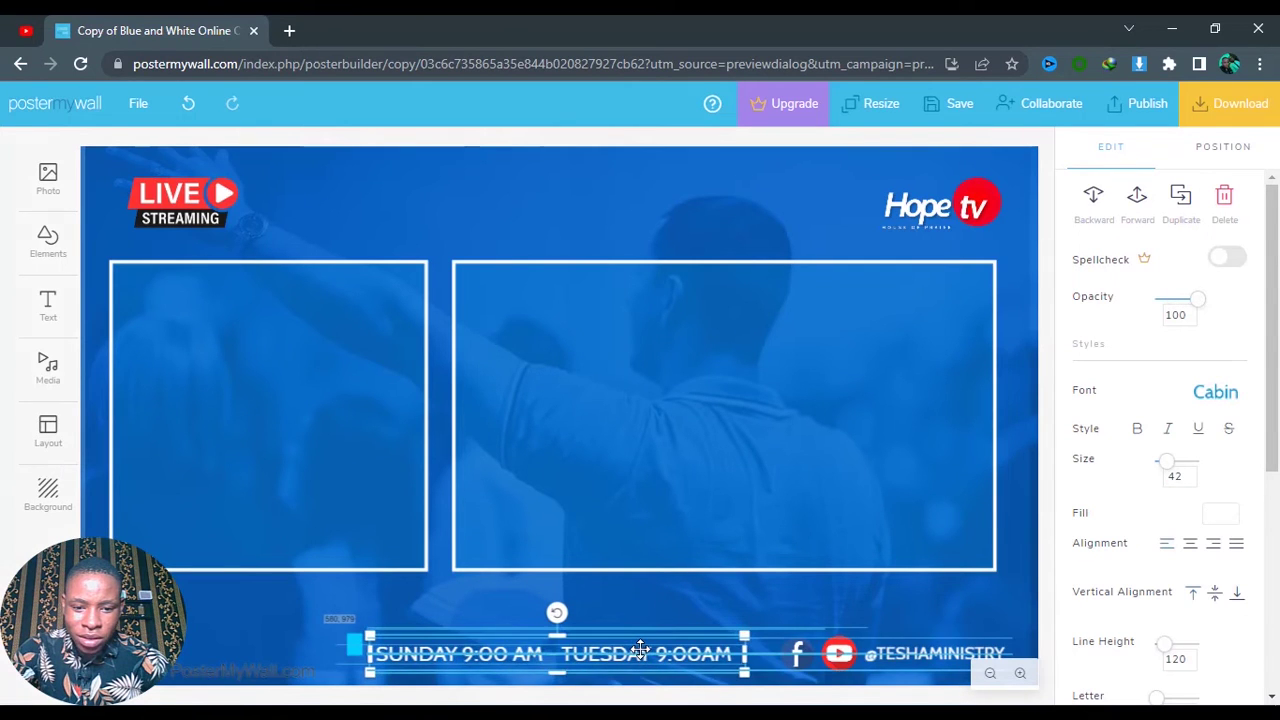
Step: Select and deselect the small cyan marker beside the schedule text
left_click(354, 650)
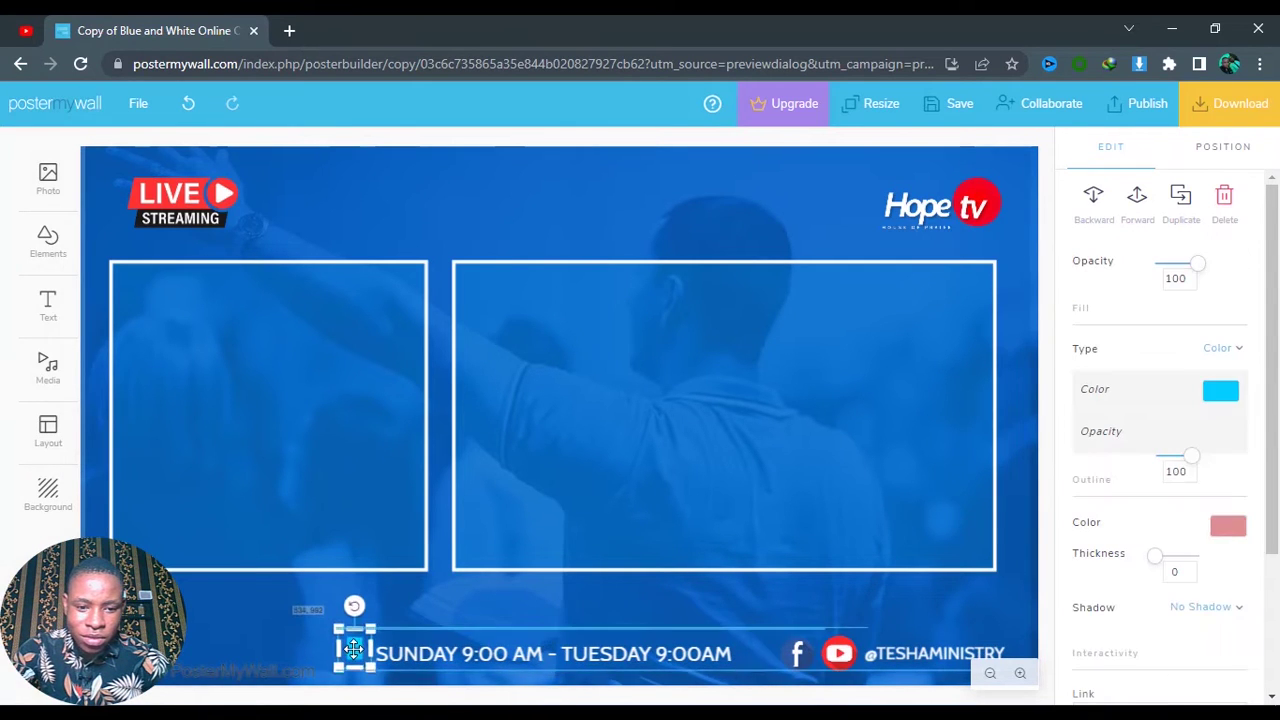
left_click(350, 656)
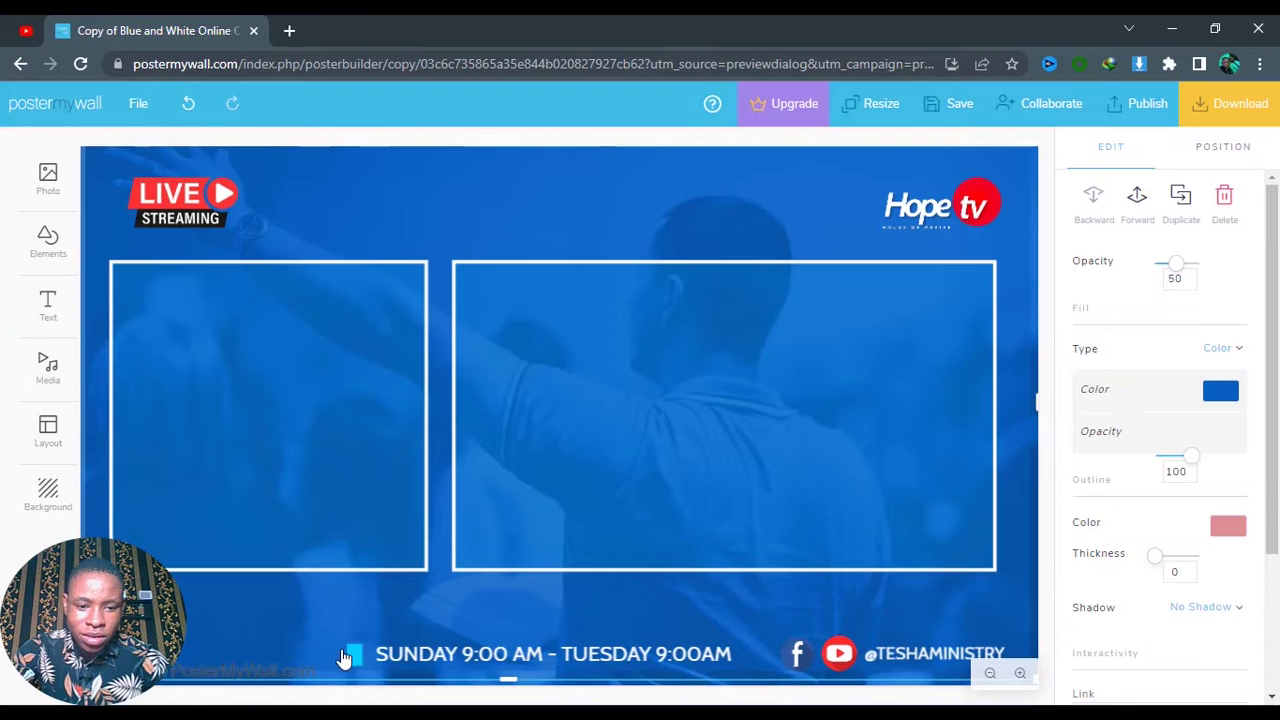
left_click(354, 660)
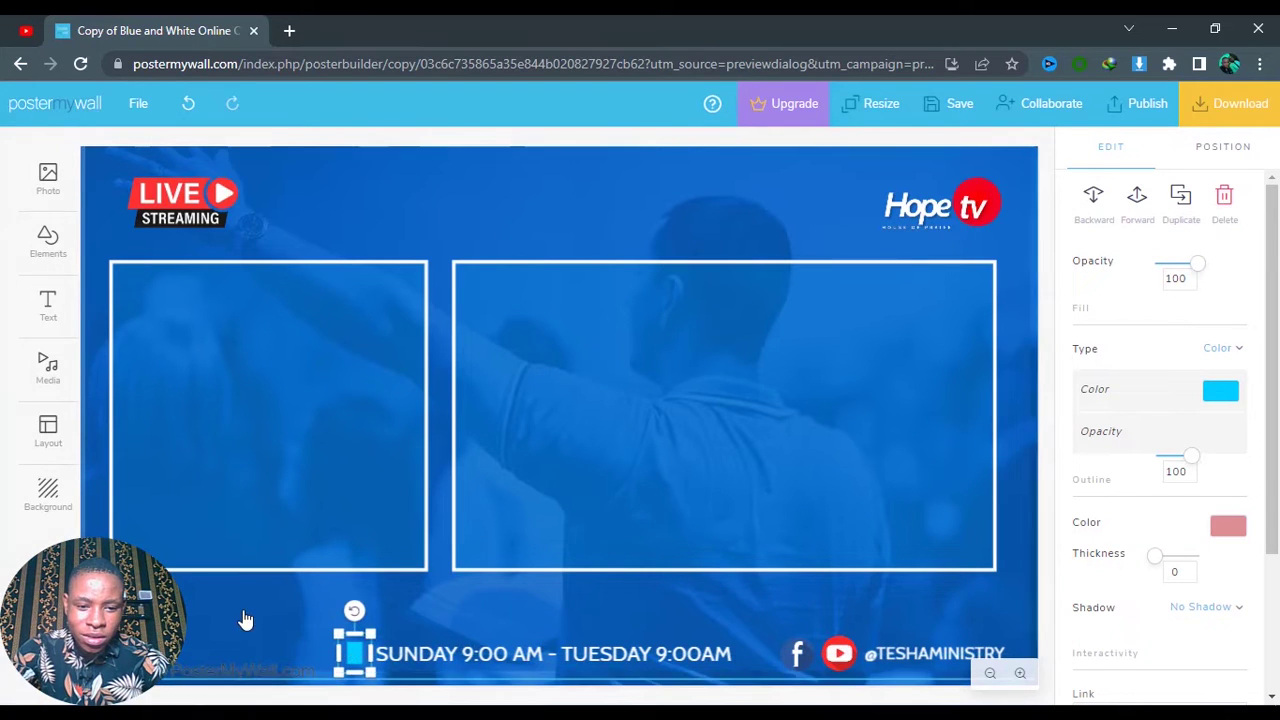
left_click(676, 548)
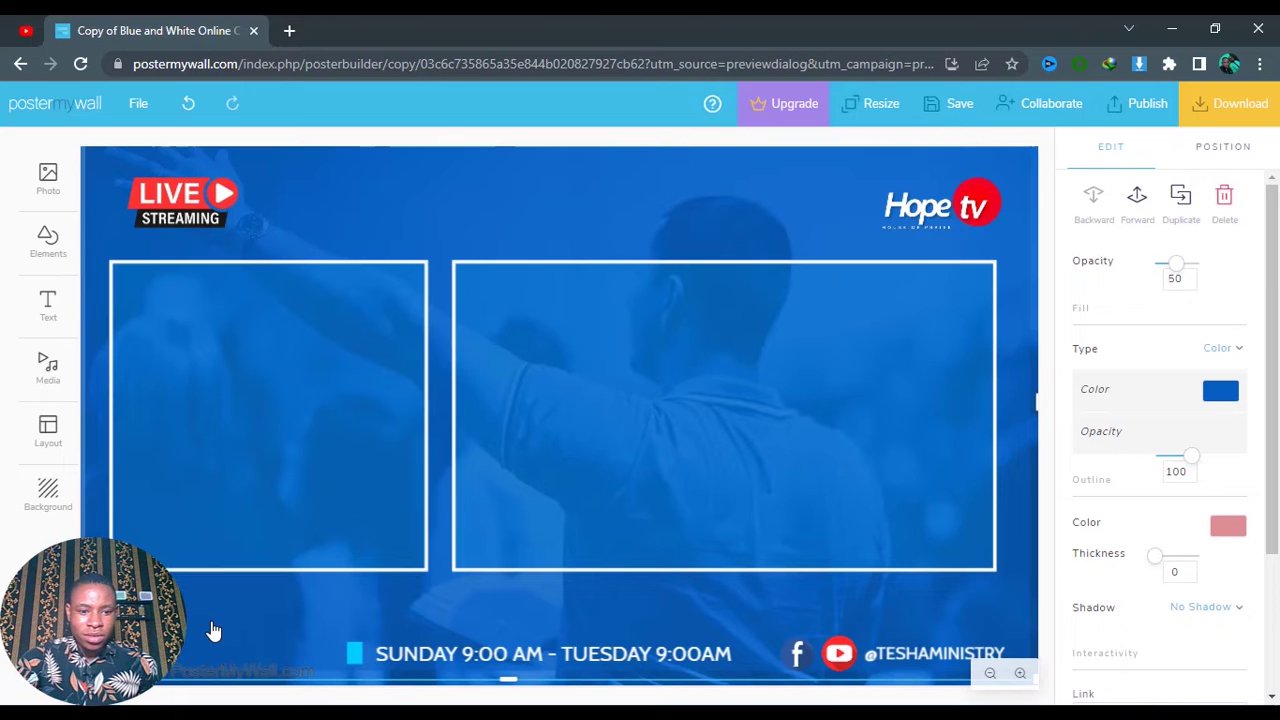
Step: Move the translucent shape up and extend it to the top of the canvas
left_click_drag(213, 638, 281, 231)
left_click_drag(281, 509, 271, 669)
left_click(283, 629)
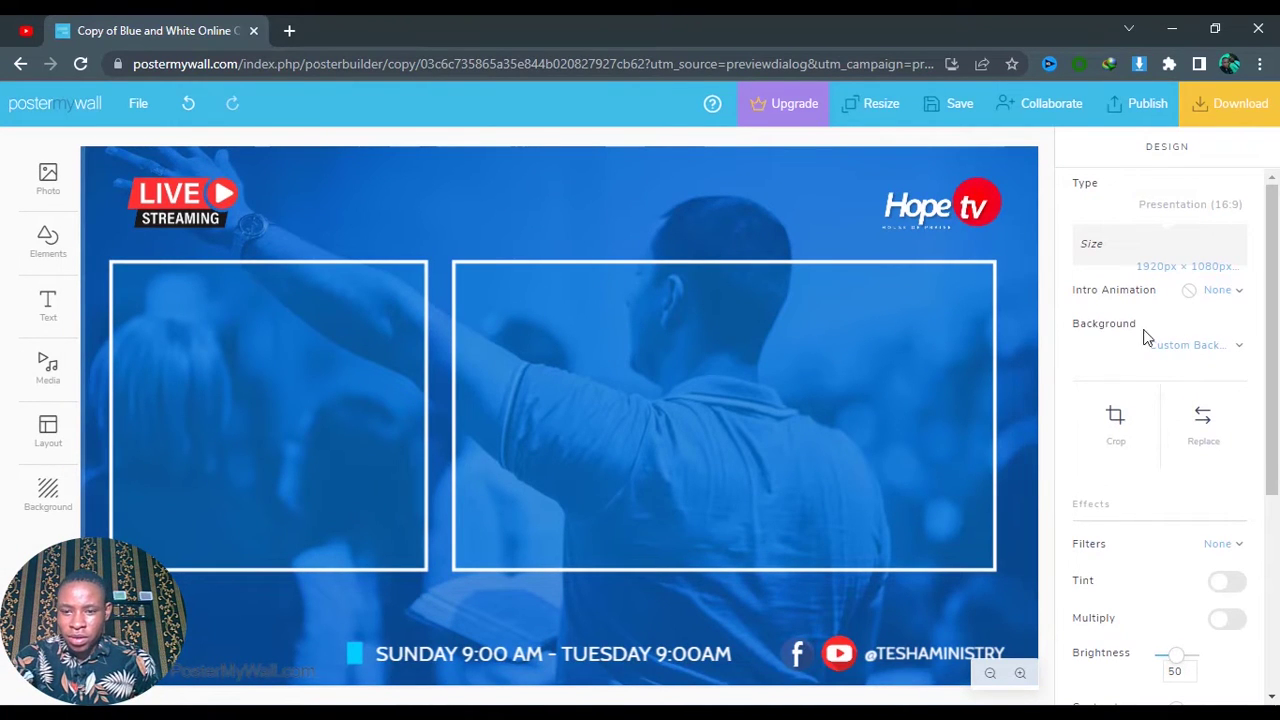
Step: Switch the poster background to Solid Color with dark red #710303
left_click(1197, 347)
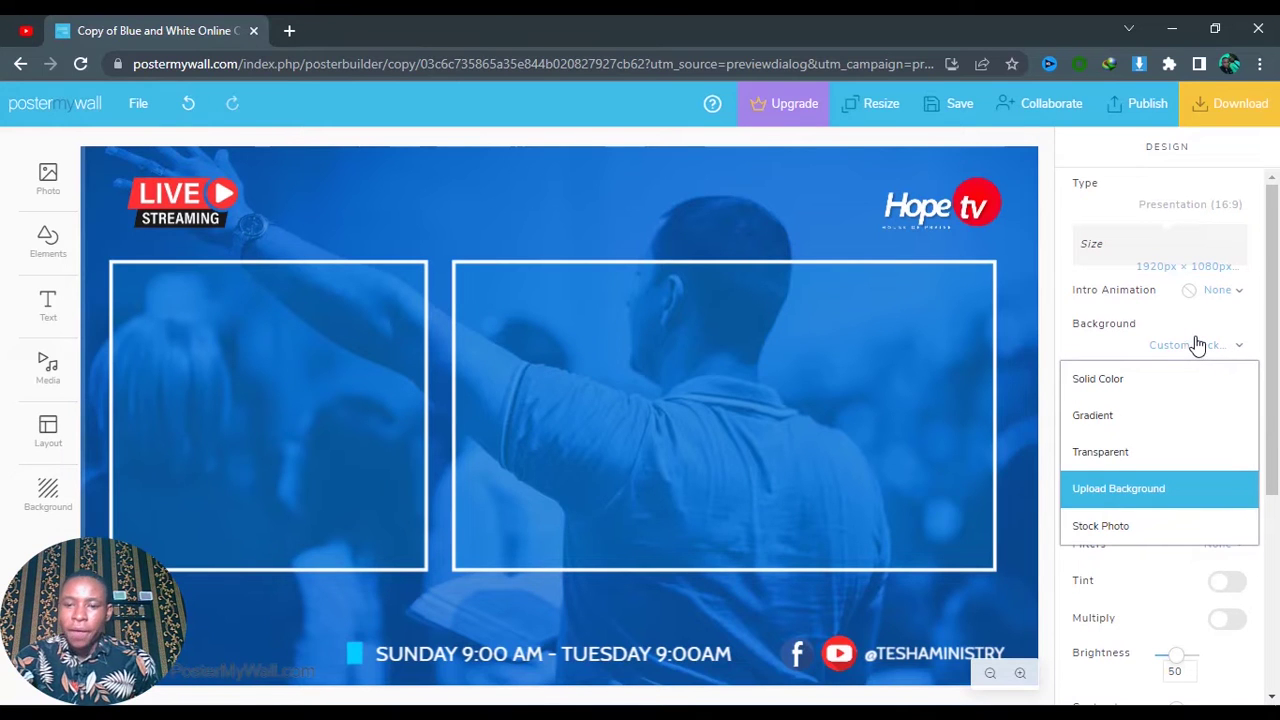
left_click(1097, 384)
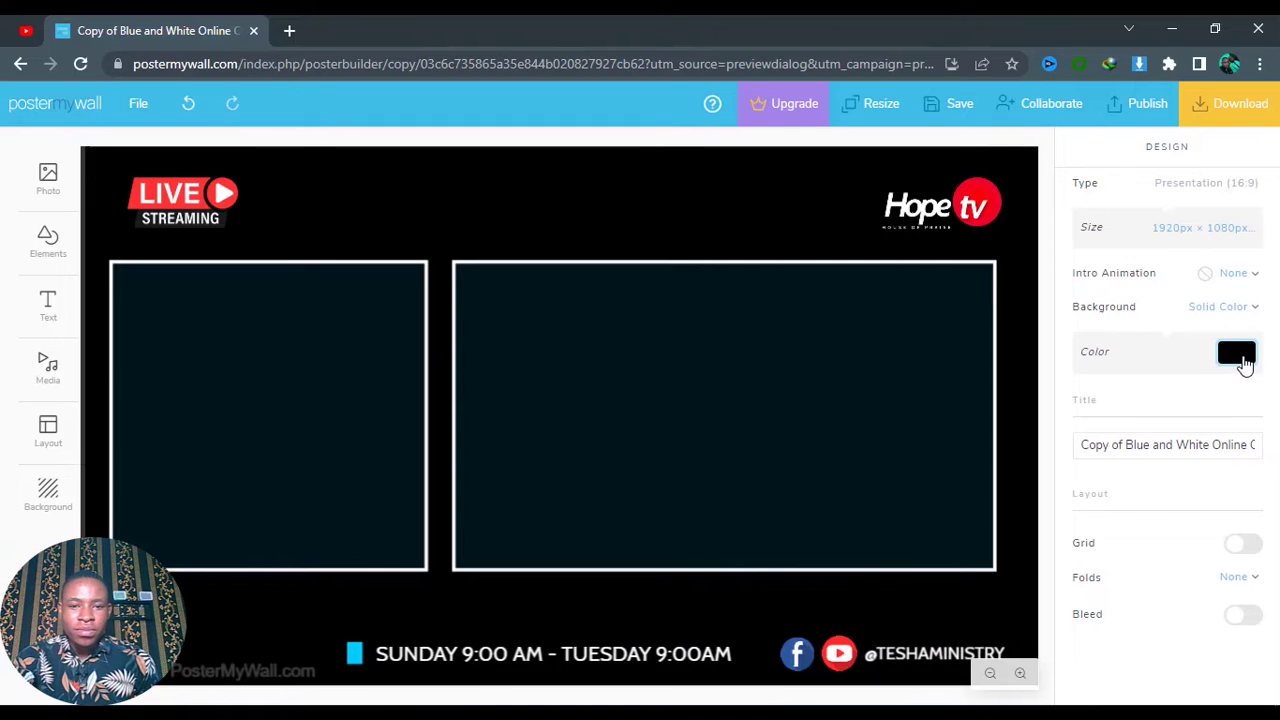
left_click(1240, 354)
left_click(1261, 254)
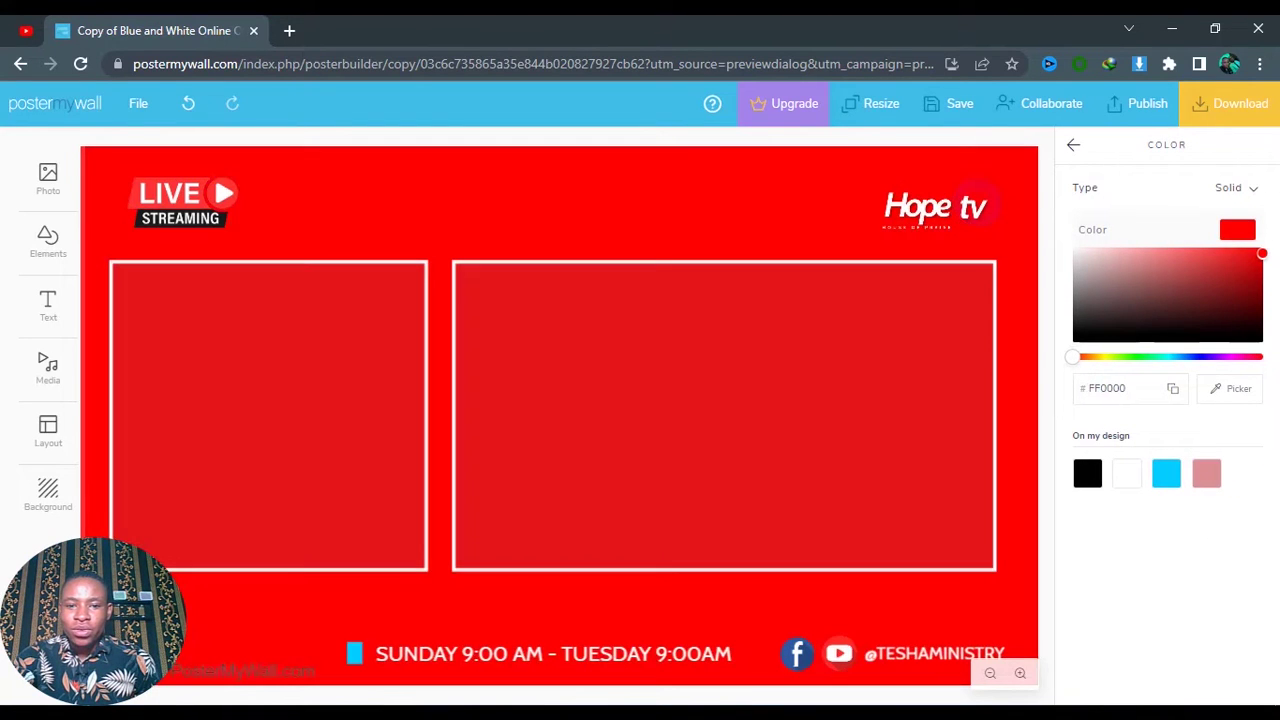
mouse_move(1277, 231)
left_mouse_down()
mouse_move(1266, 297)
mouse_move(1238, 340)
left_mouse_up()
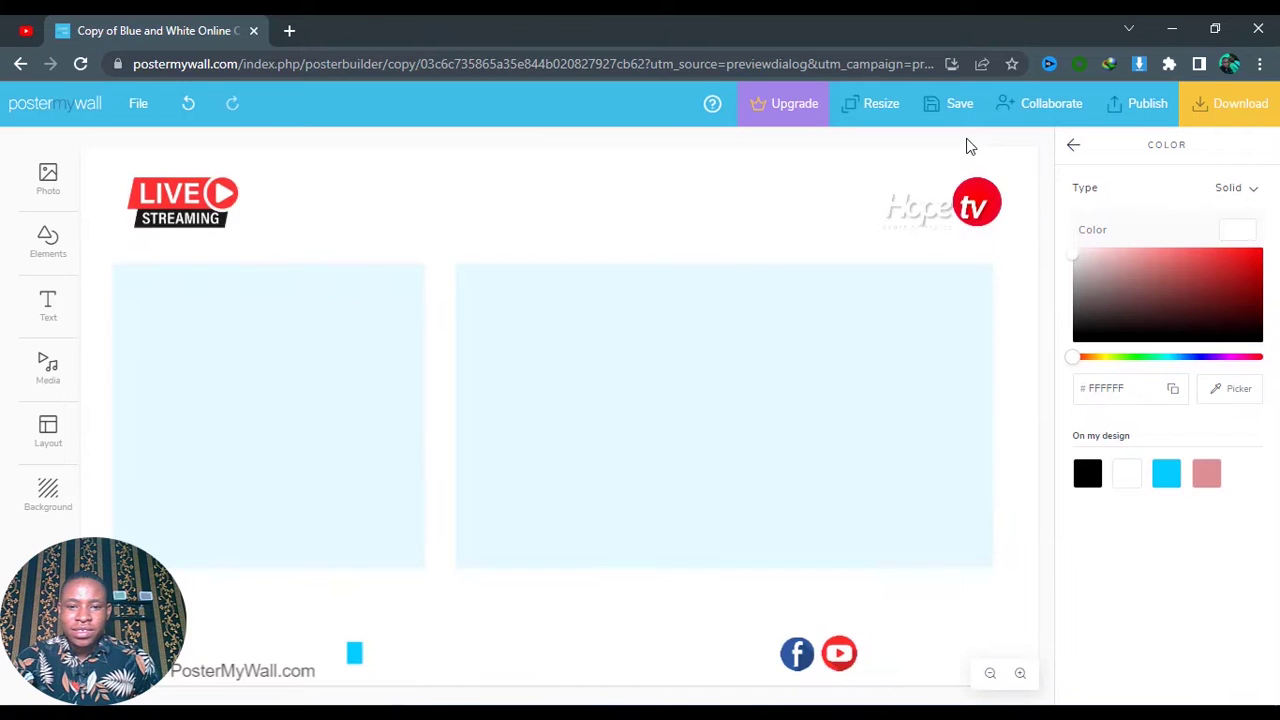
left_click(1246, 263)
mouse_move(1246, 263)
left_mouse_down()
mouse_move(1212, 218)
mouse_move(1268, 365)
mouse_move(1260, 303)
left_mouse_up()
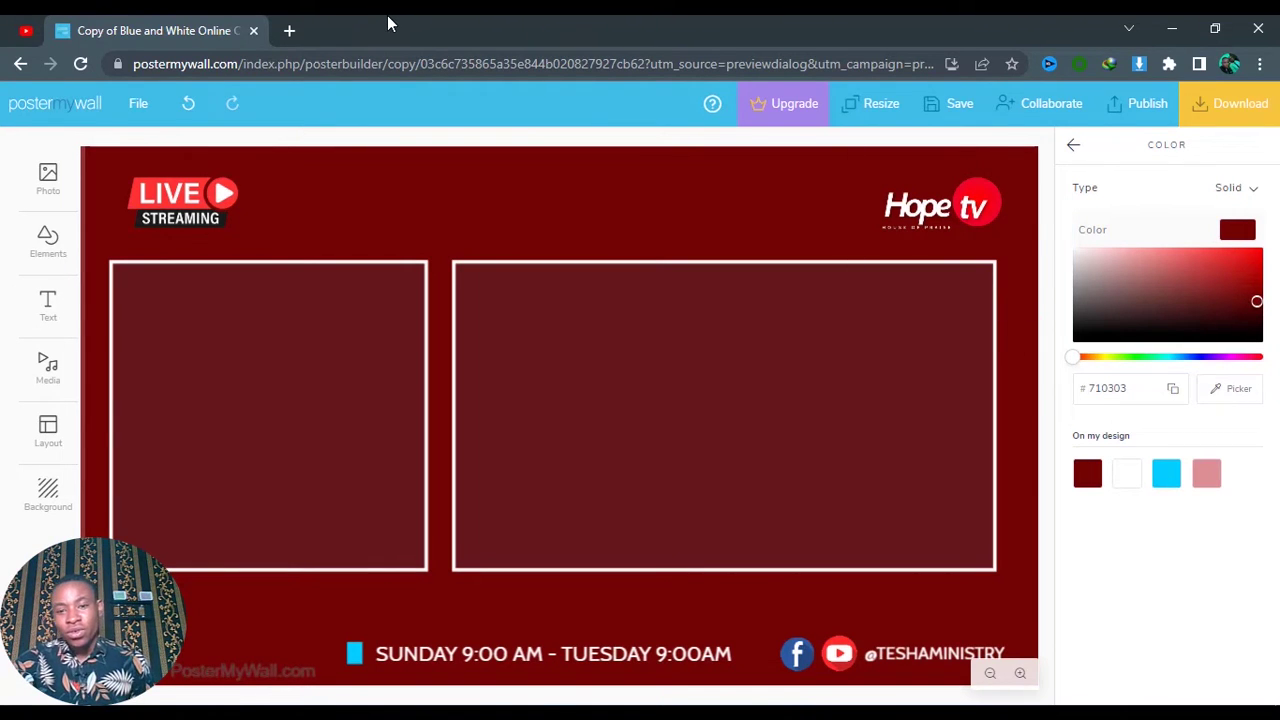
Step: In a new tab, view Google image results for 'blue color backround', then return to PosterMyWall
left_click(289, 32)
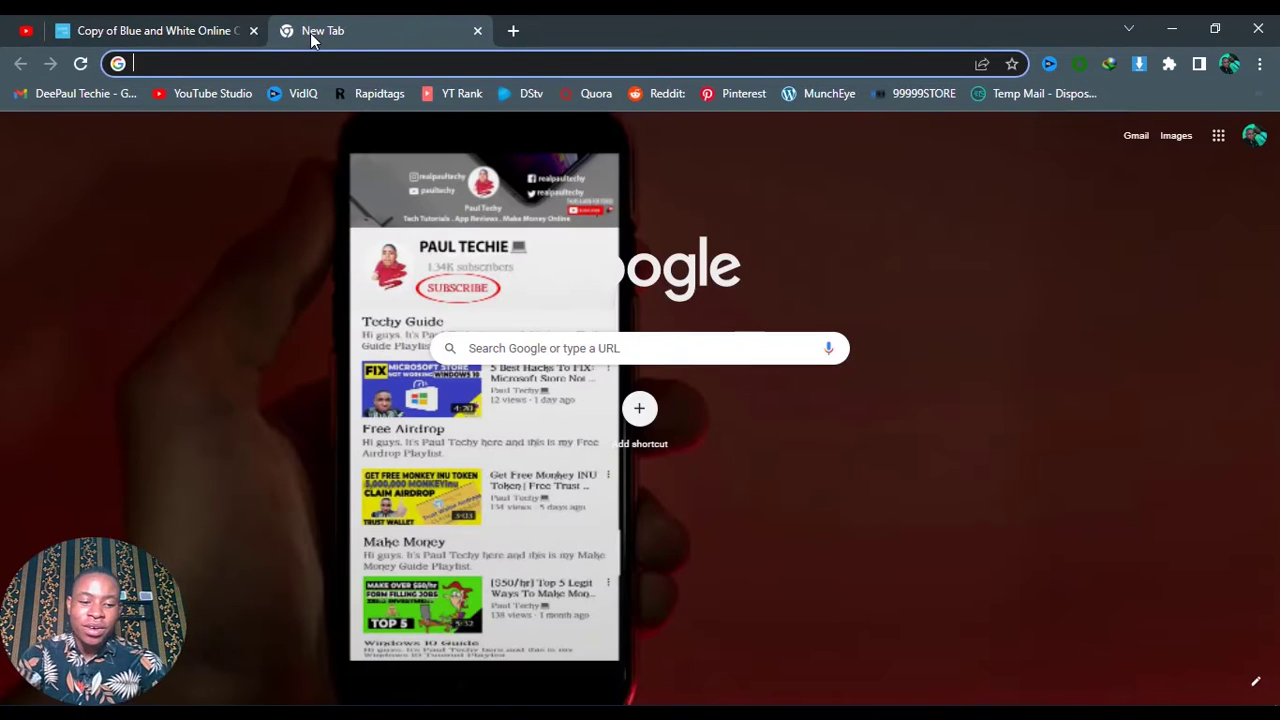
type("blue ")
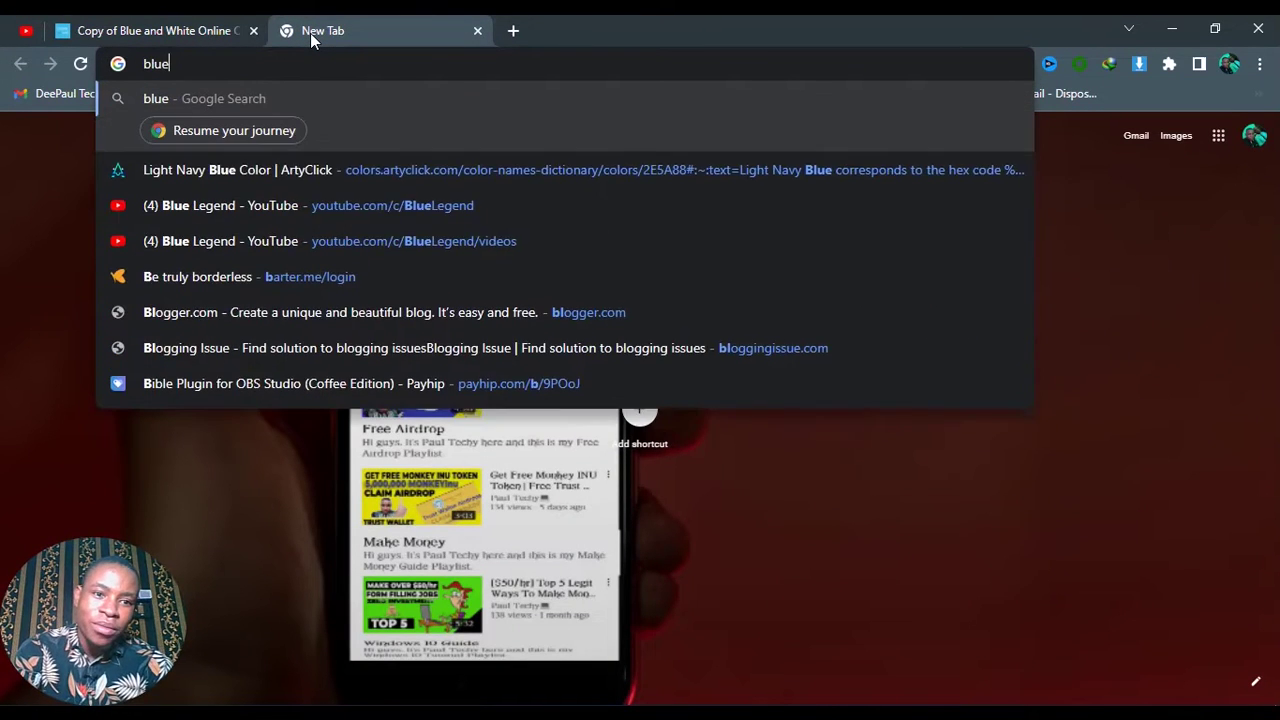
type("col")
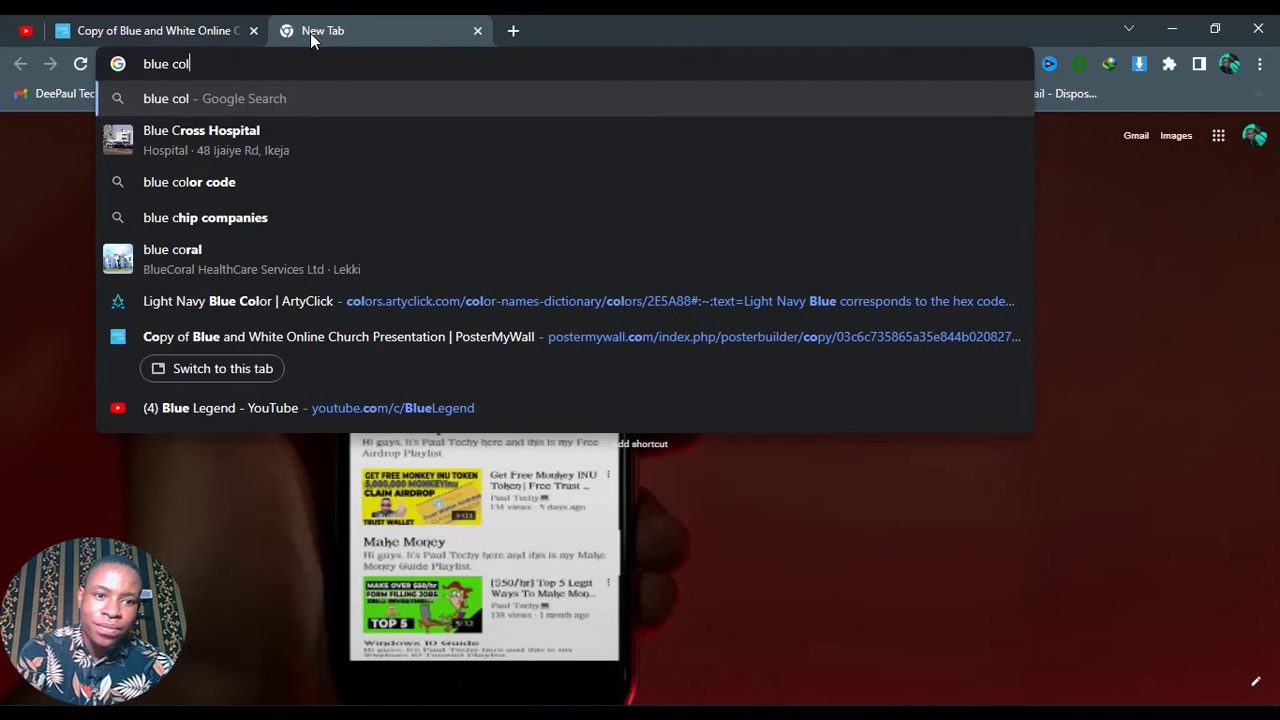
type("or backround")
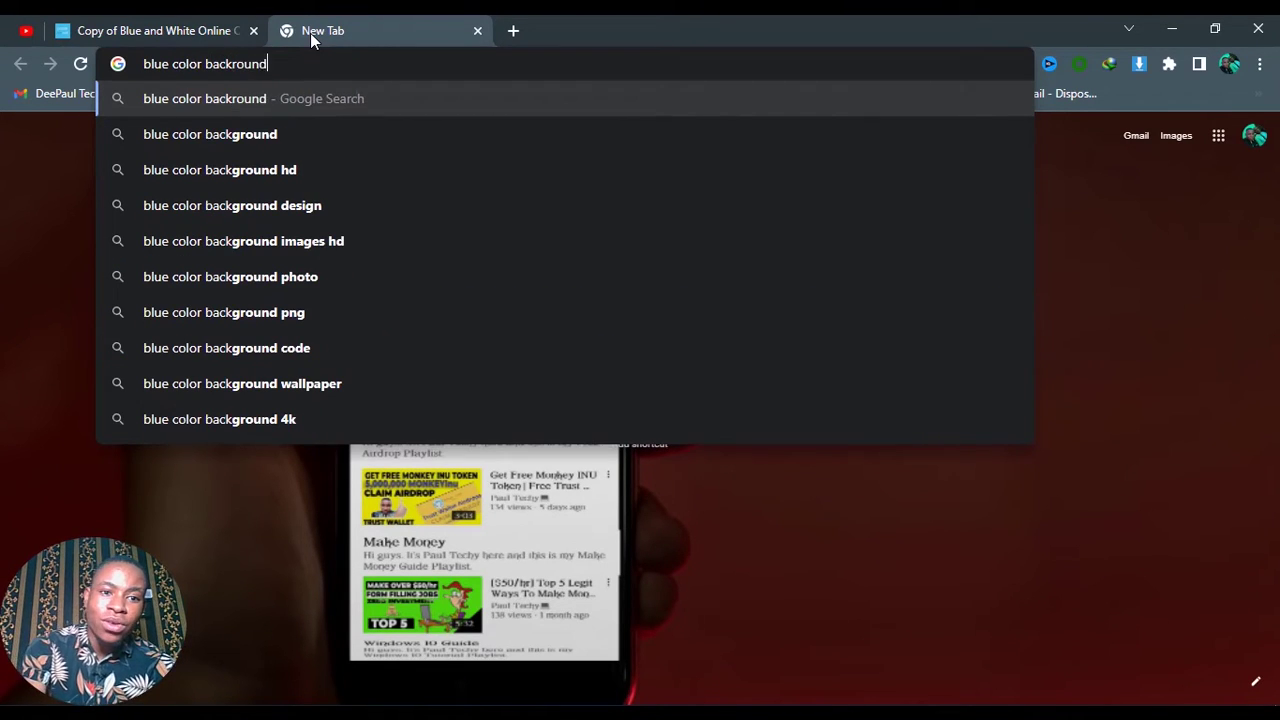
key("Return")
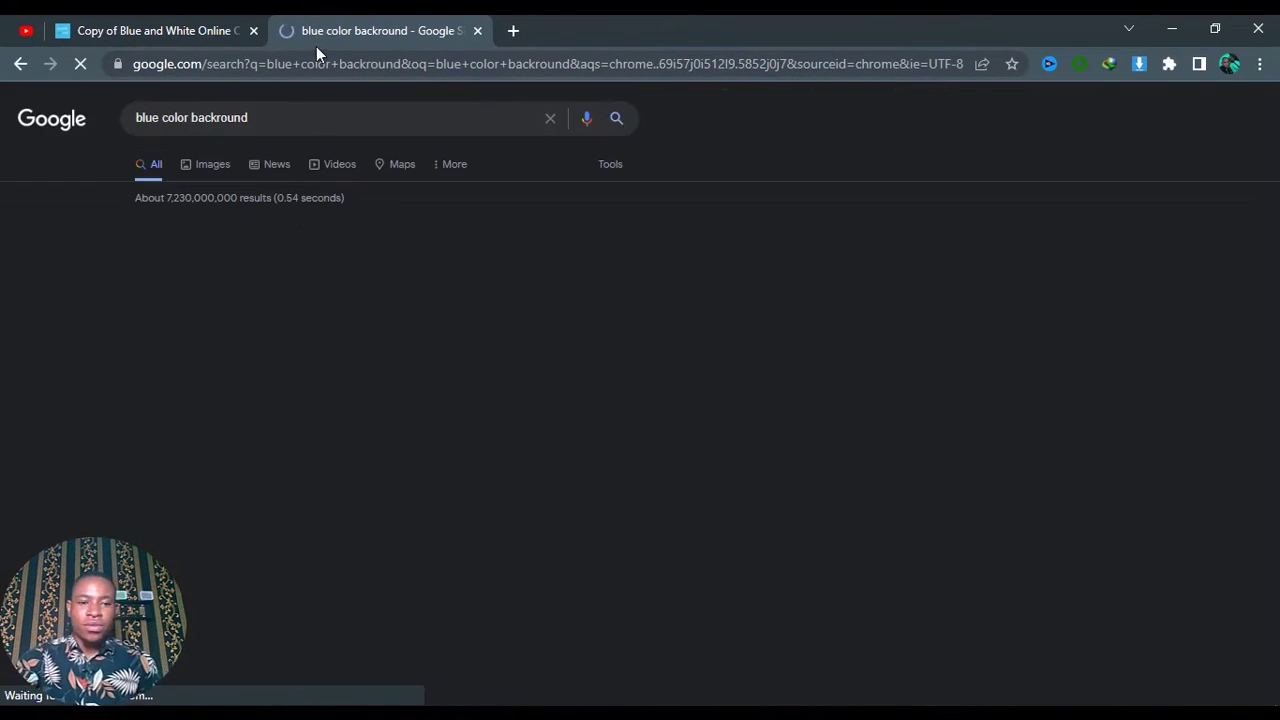
left_click(213, 173)
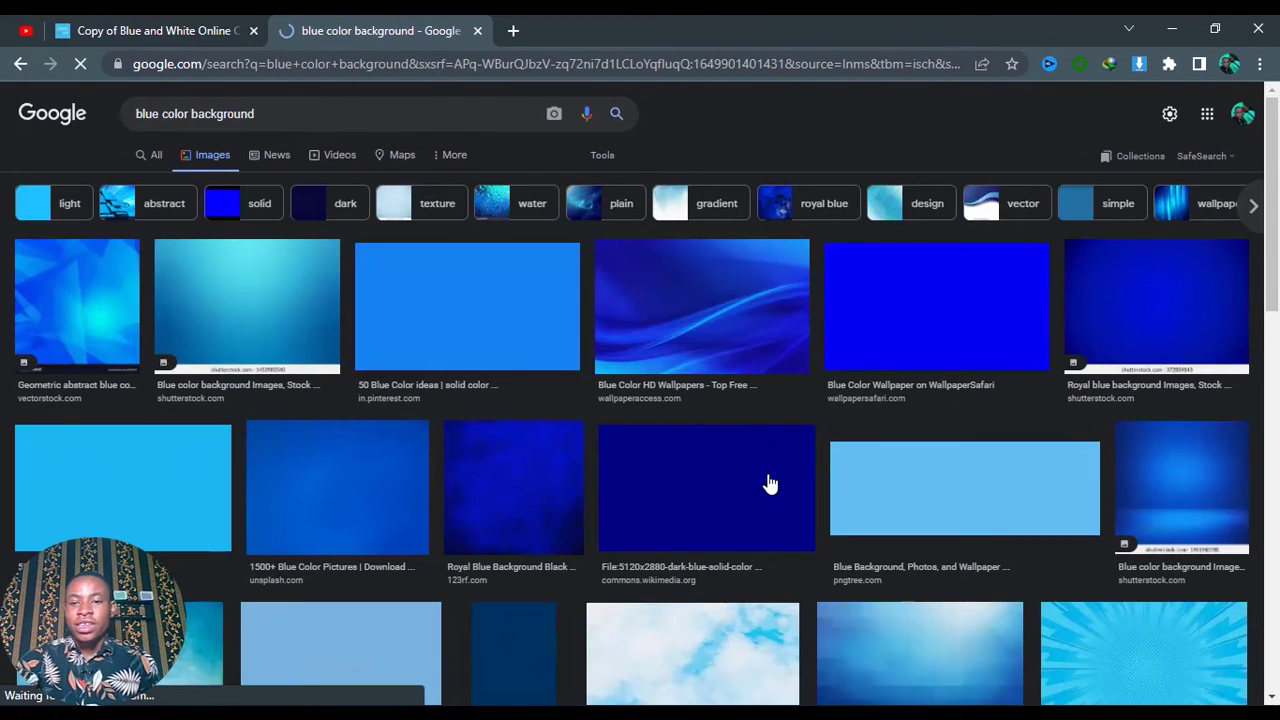
scroll(792, 404, "down", 1)
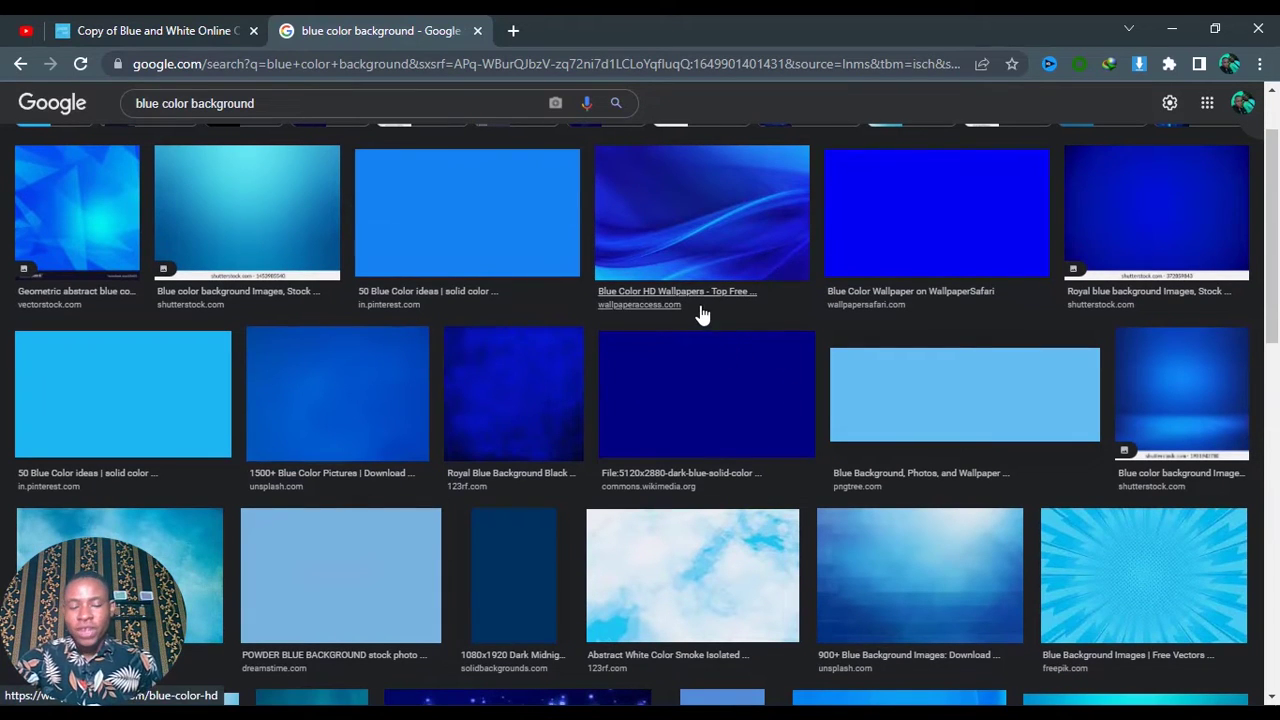
left_click(132, 28)
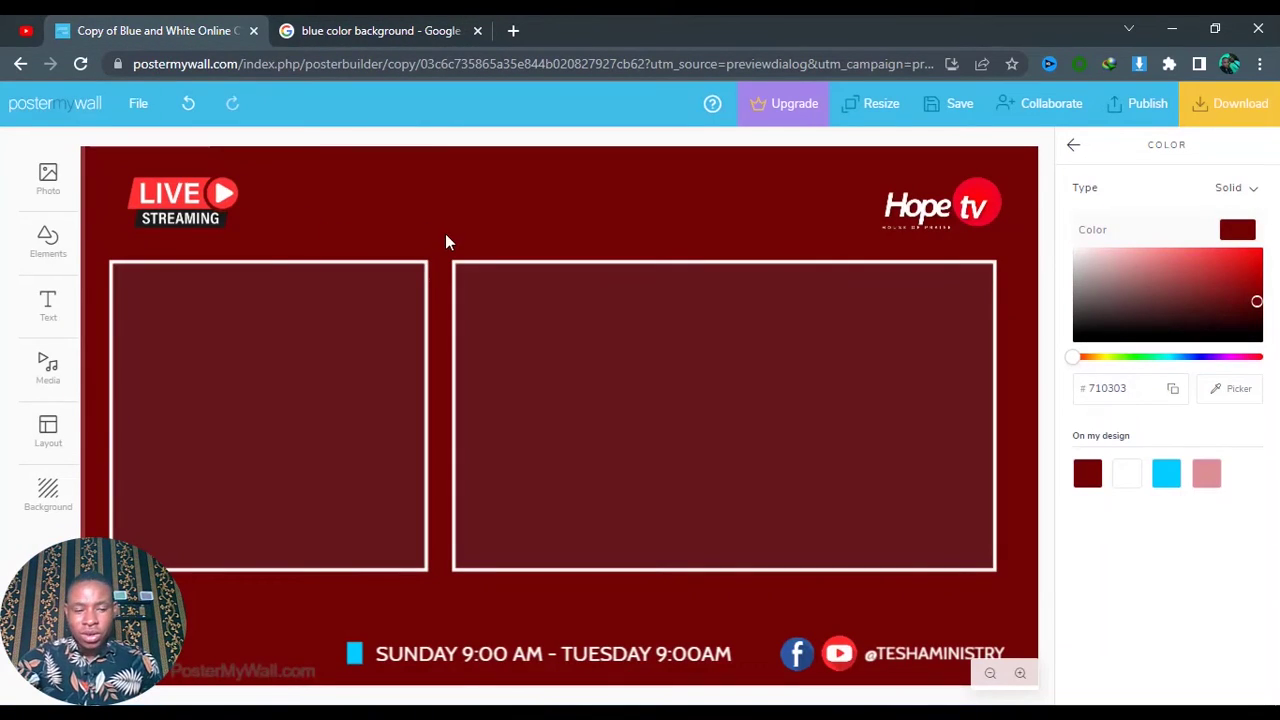
Step: Place the blue starry space image from My Photos onto the poster
left_click(42, 178)
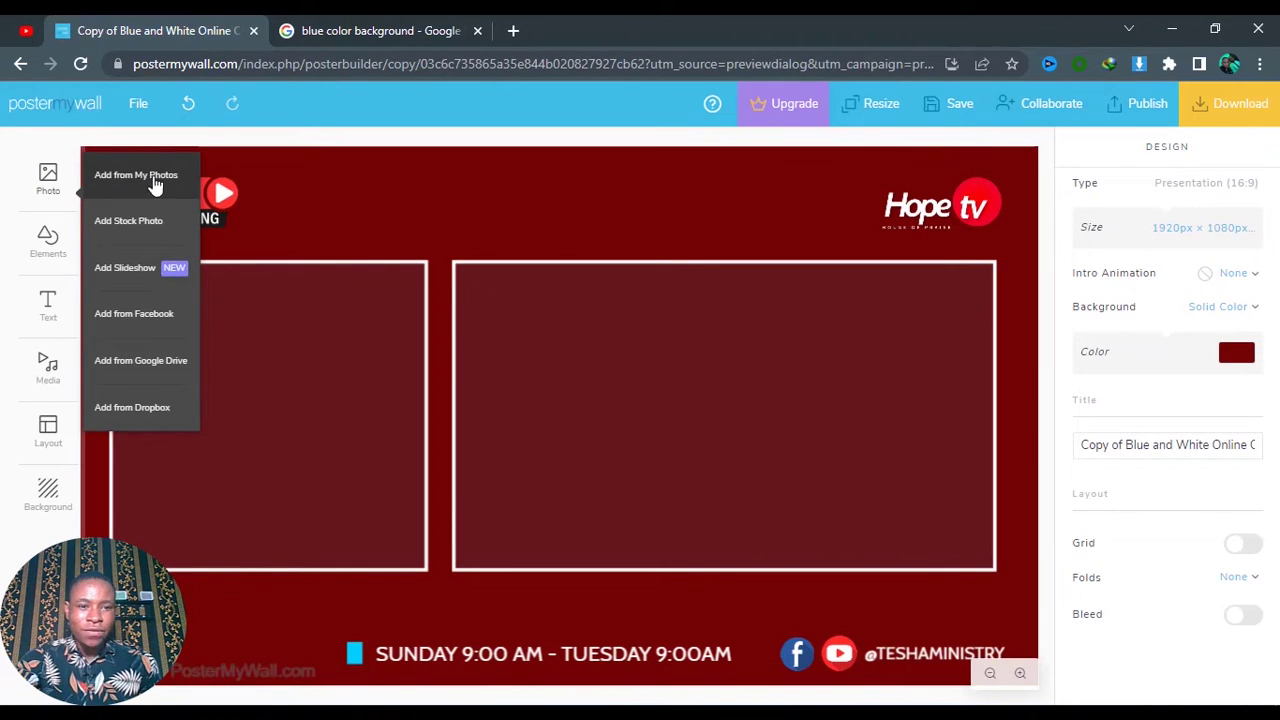
left_click(140, 188)
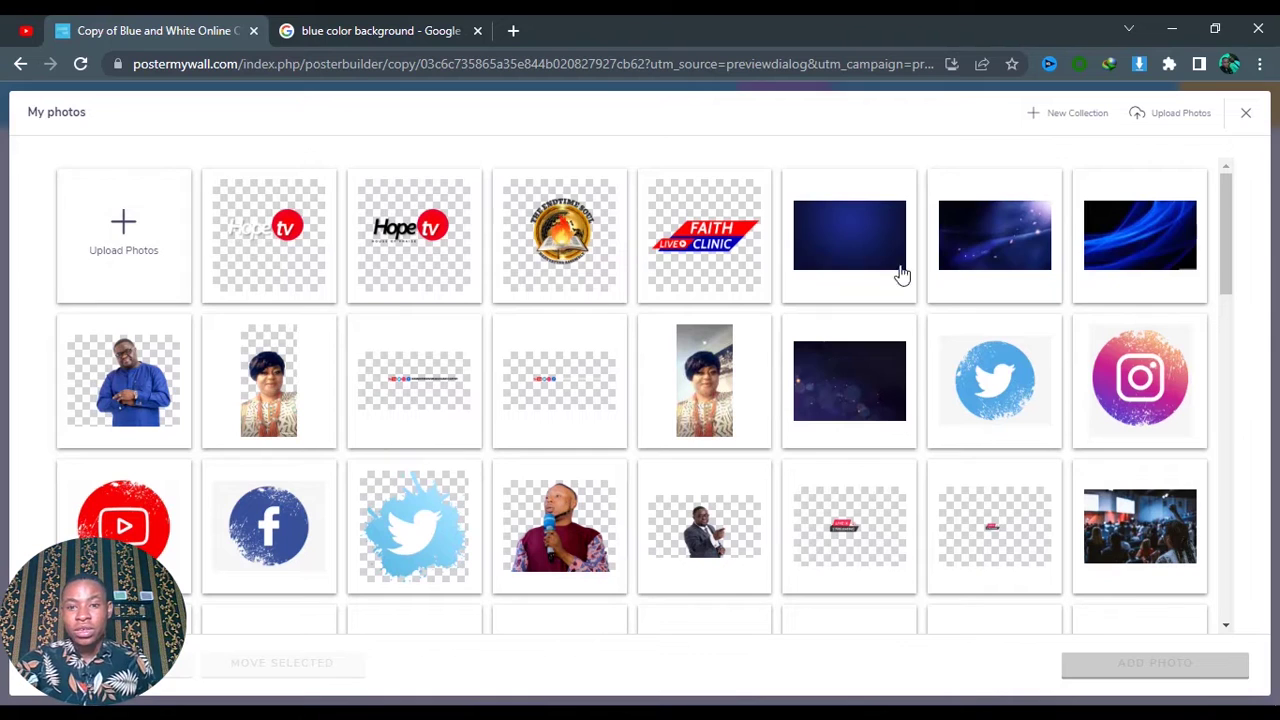
left_click(1013, 261)
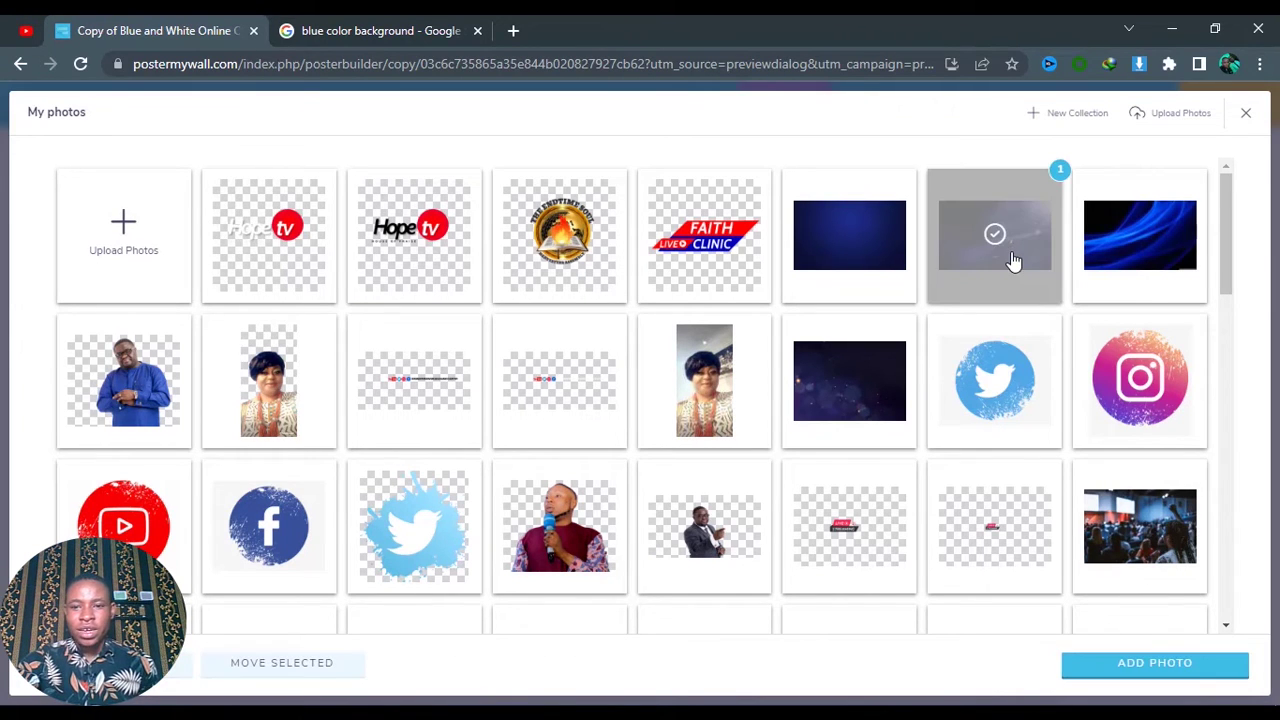
left_click(1095, 667)
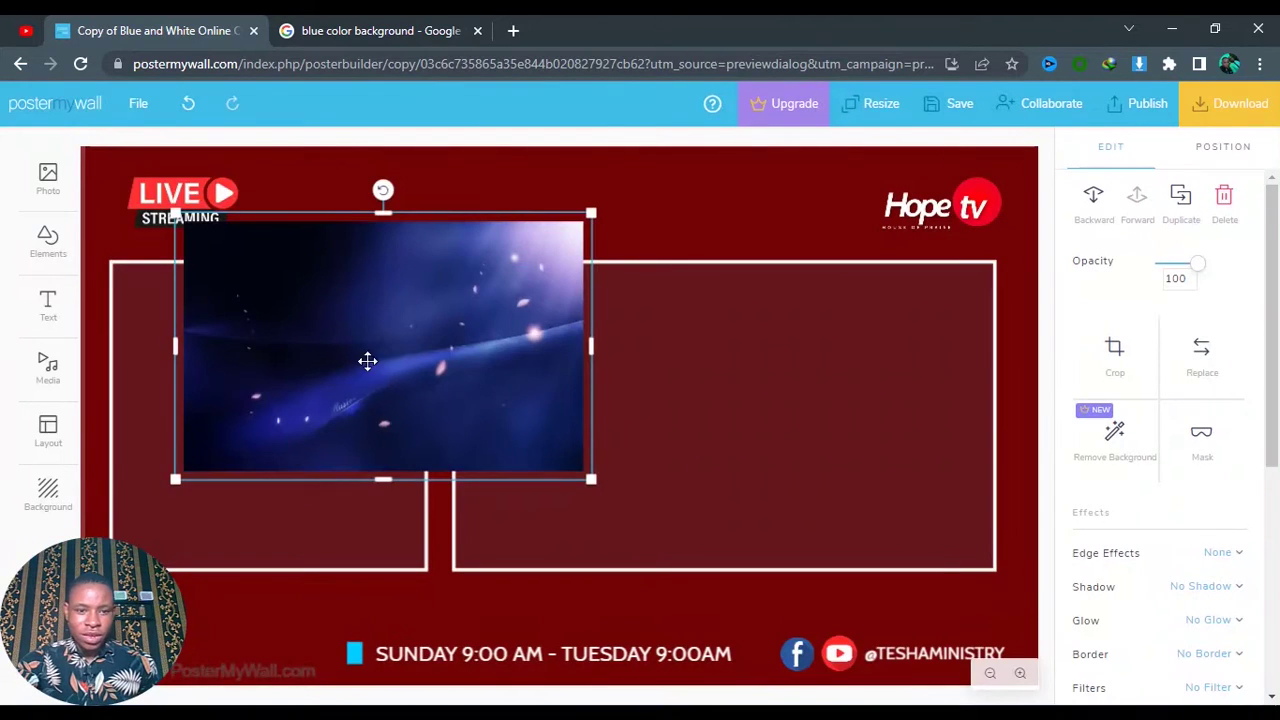
Step: Stretch the blue space image to cover the entire poster canvas
left_click_drag(366, 360, 277, 295)
left_click_drag(483, 403, 1028, 618)
left_click_drag(836, 528, 820, 514)
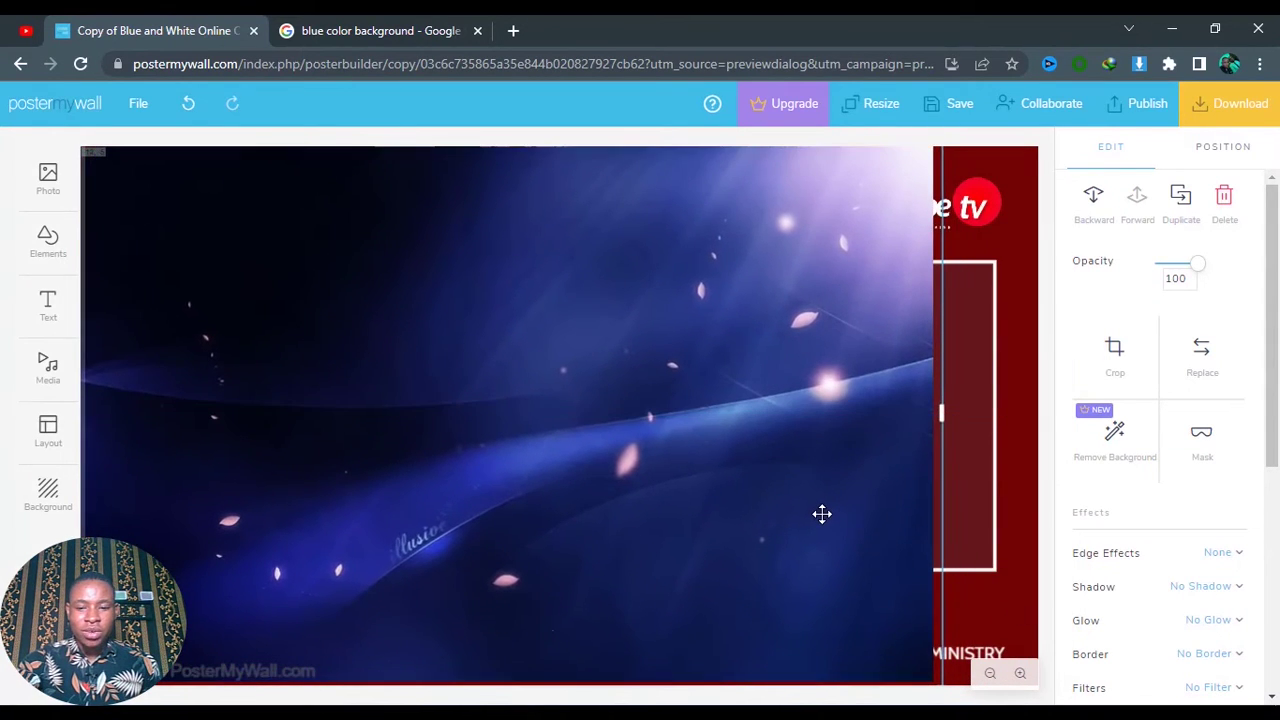
left_click_drag(941, 414, 1068, 437)
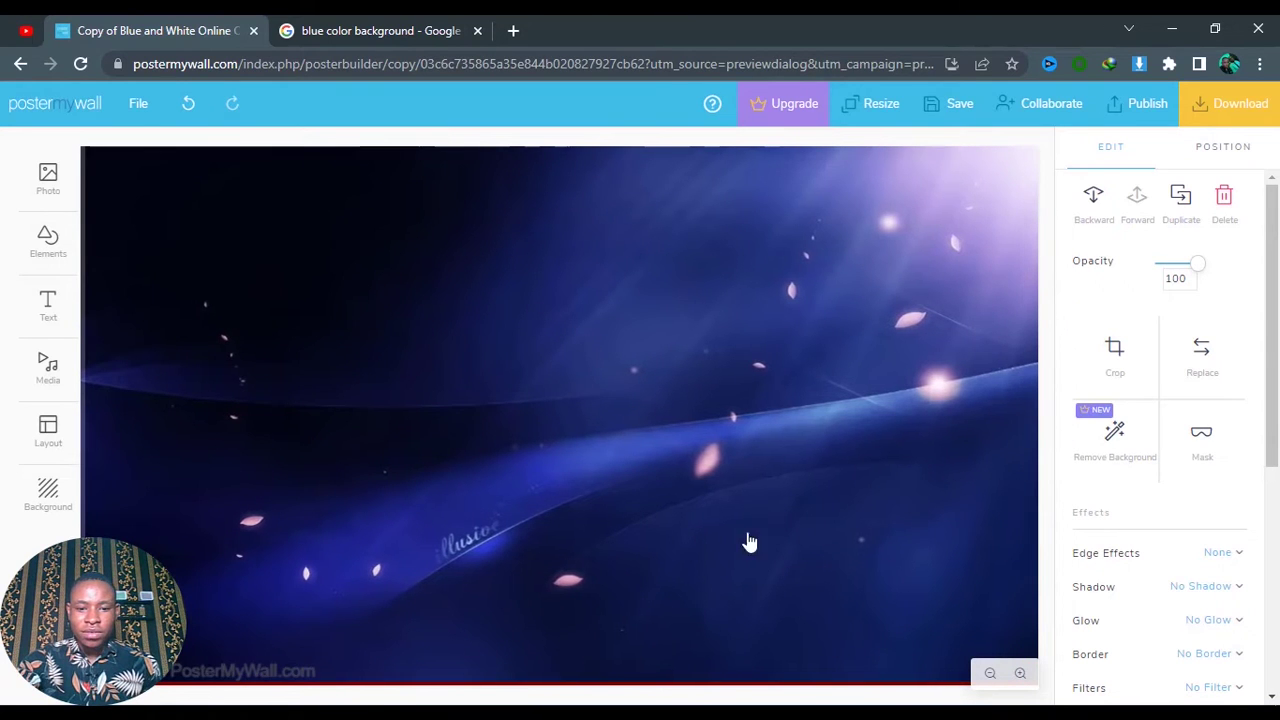
mouse_move(715, 511)
left_mouse_down()
mouse_move(711, 483)
mouse_move(719, 504)
left_mouse_up()
left_click_drag(570, 680, 571, 690)
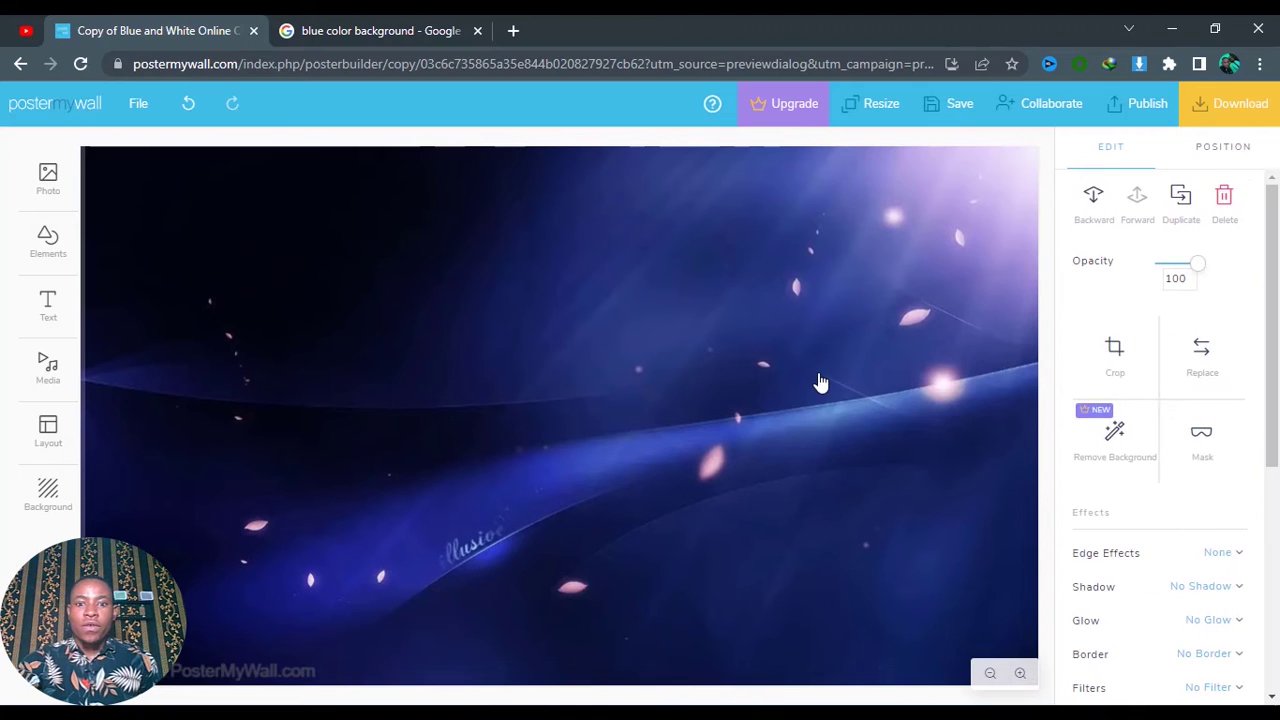
Step: Send the image backward seven times so the frames, logo and text sit on top
left_click(1094, 200)
left_click(1095, 200)
left_click(1095, 200)
left_click(1095, 200)
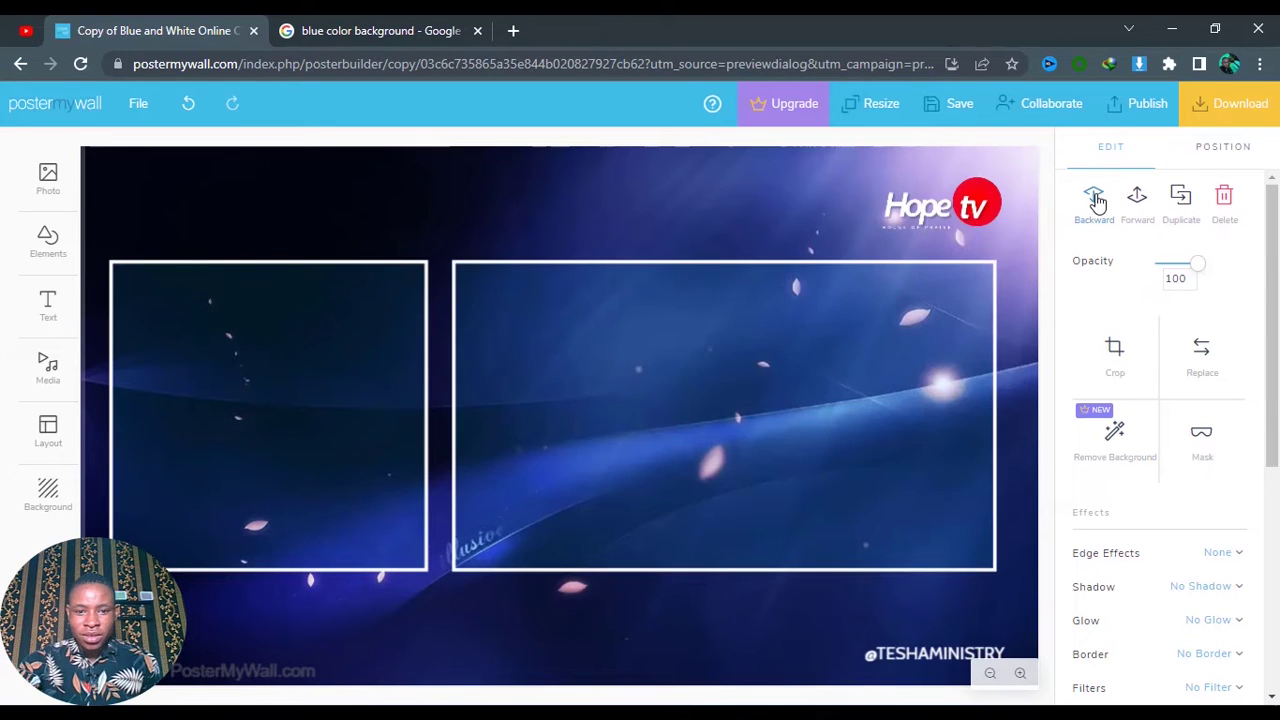
left_click(1095, 200)
left_click(1095, 200)
left_click(1095, 200)
left_click(1095, 200)
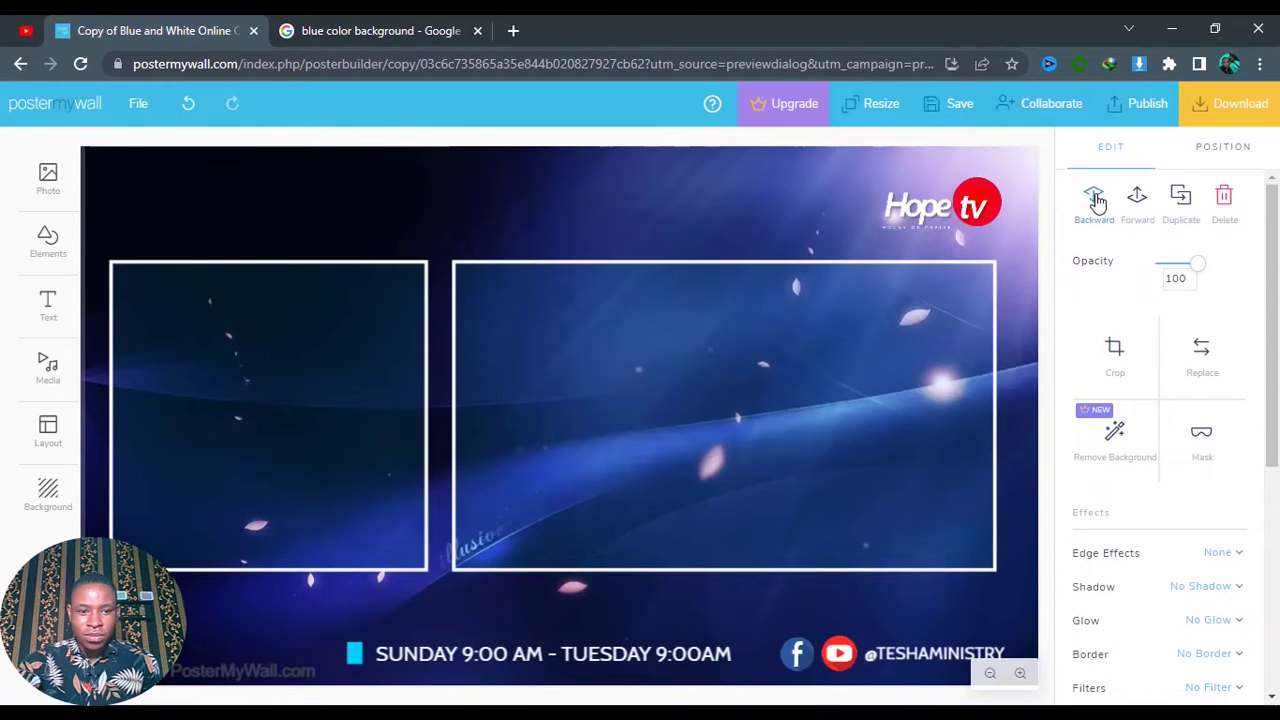
left_click(1095, 200)
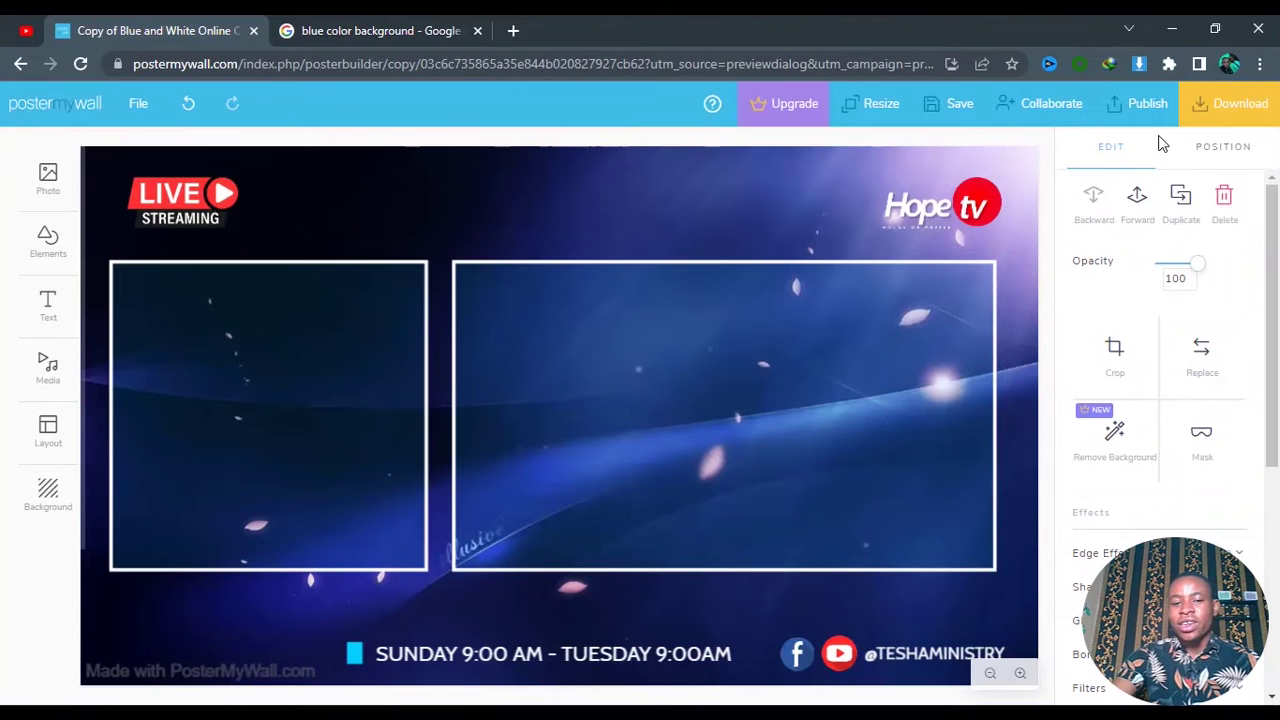
Step: Recolour the small cyan square beside the schedule line to red #FF0303
left_click(356, 656)
left_click(1219, 392)
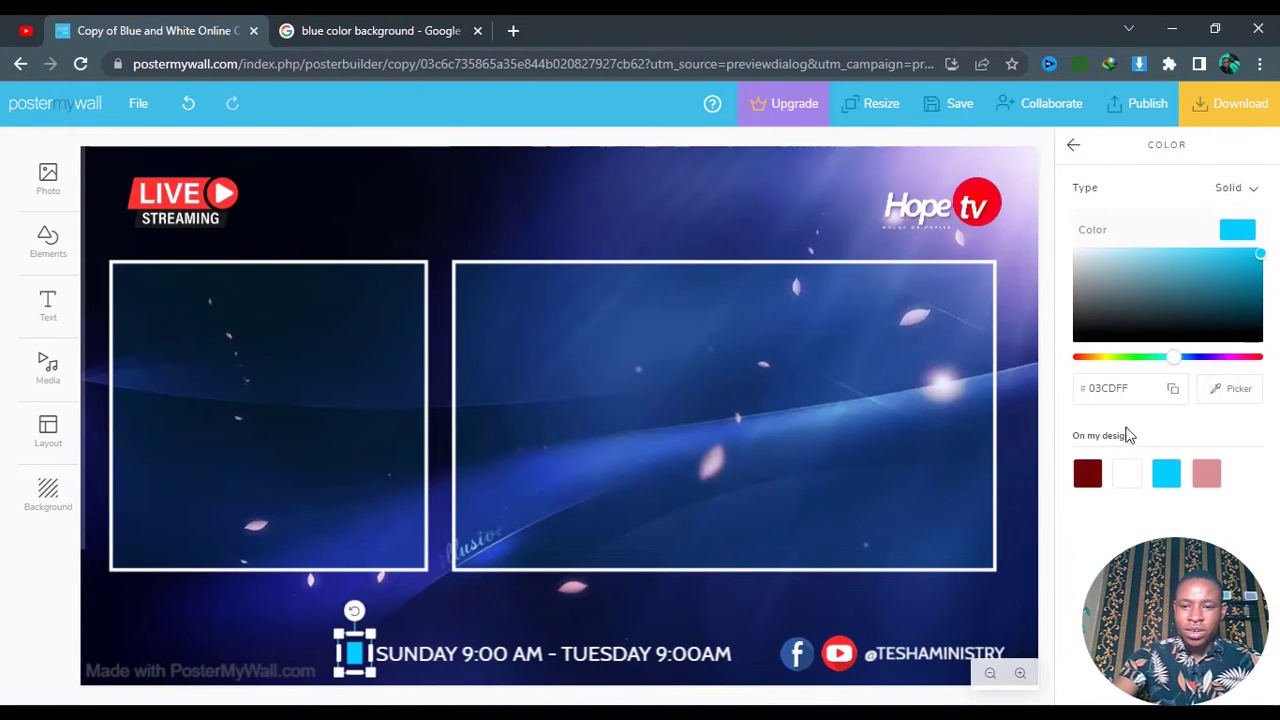
left_click(1086, 358)
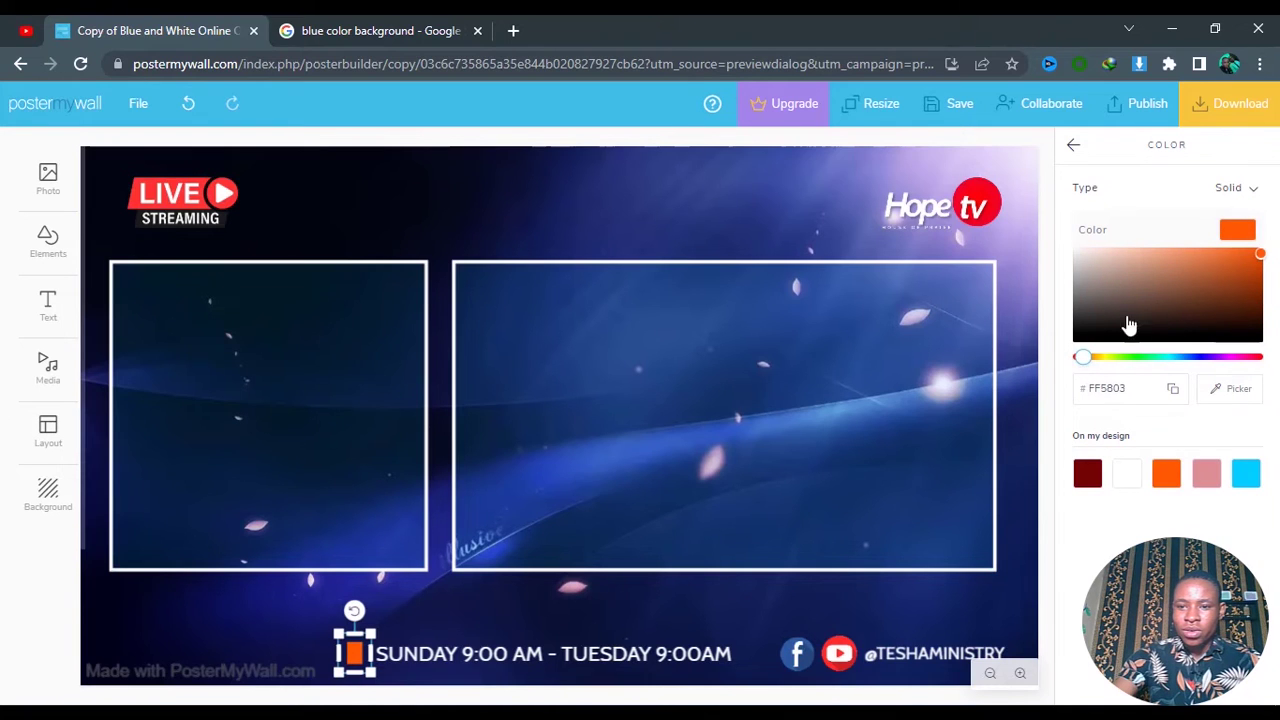
left_click(1075, 358)
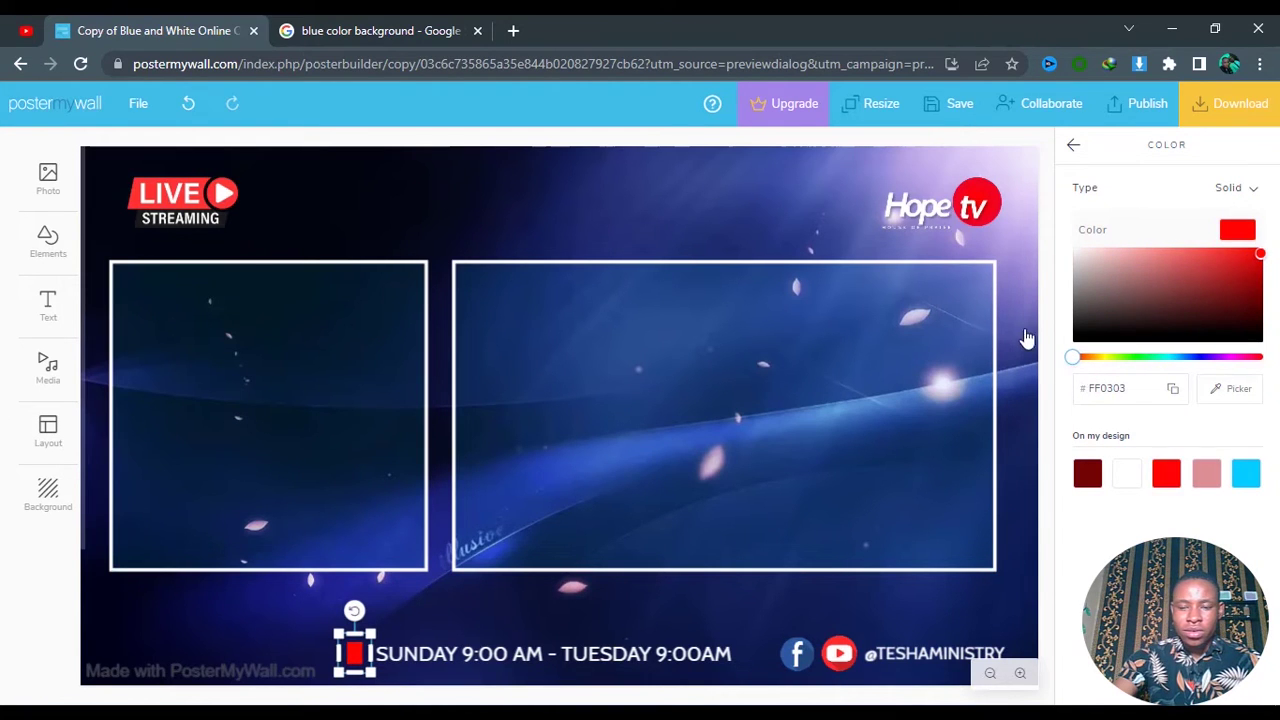
left_click(1052, 330)
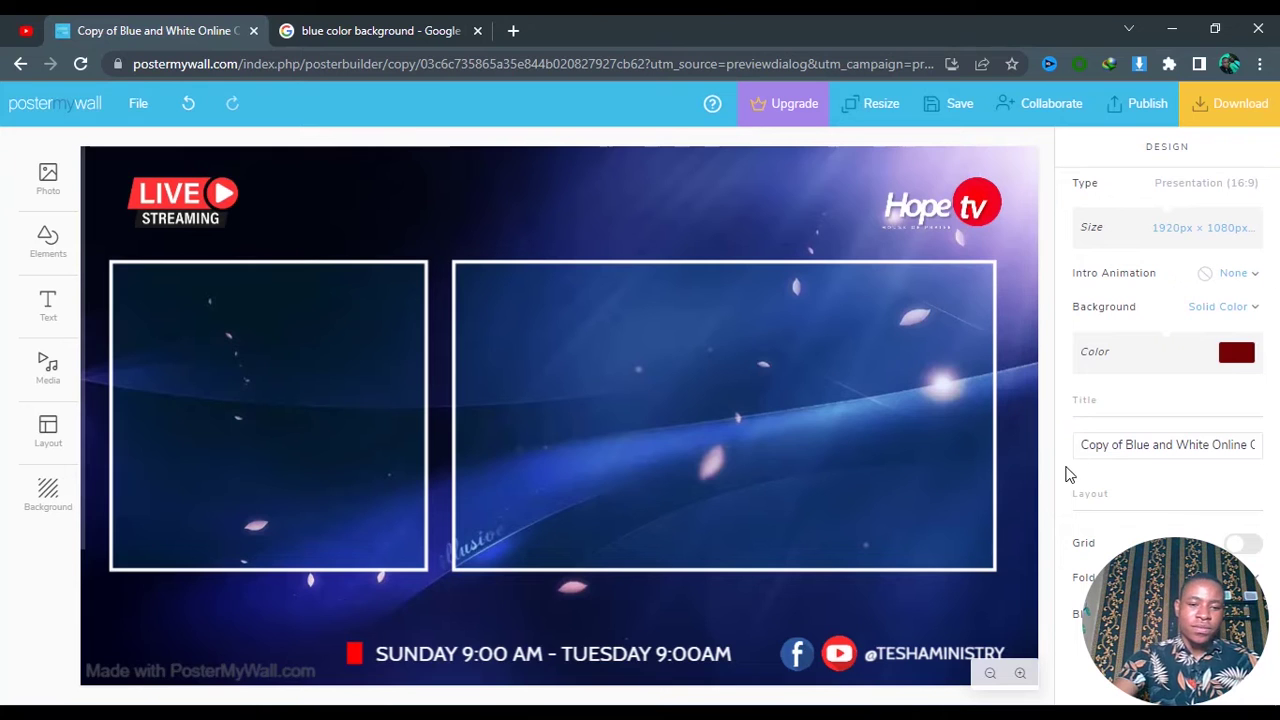
Step: Download the design as a basic JPG image, then minimise Chrome to reveal vMix
left_click(1224, 118)
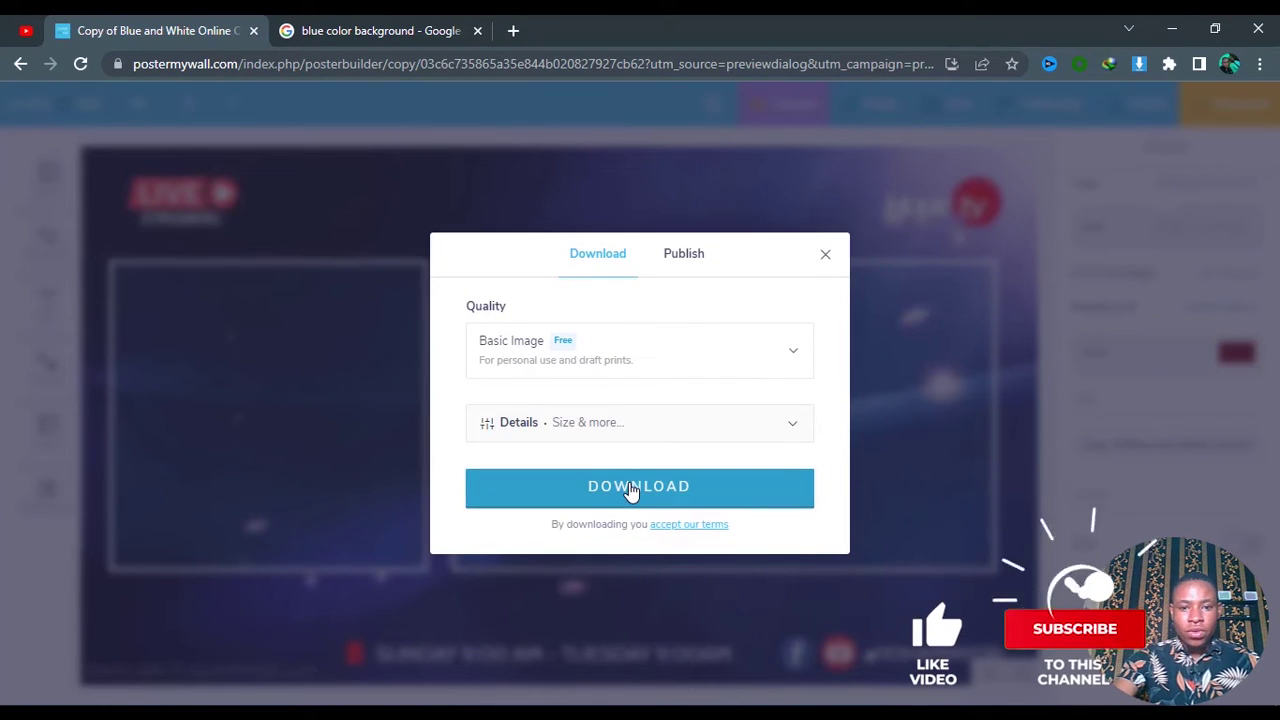
left_click(630, 489)
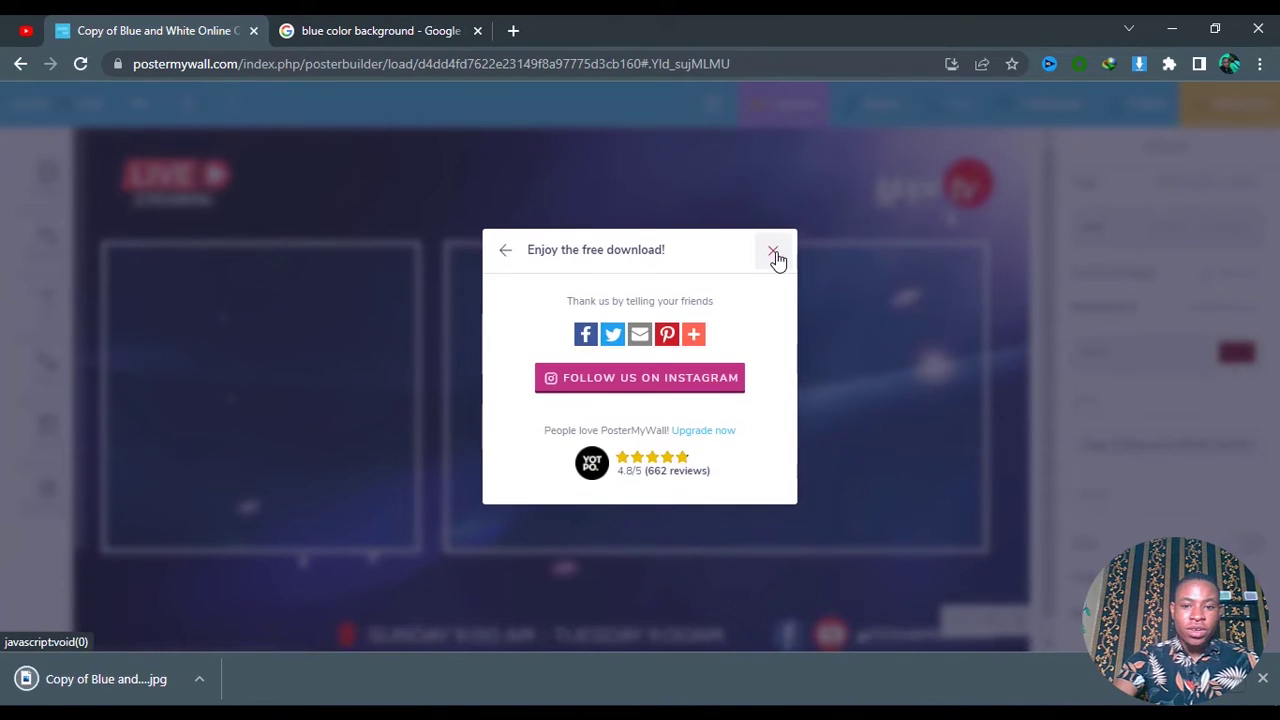
left_click(774, 254)
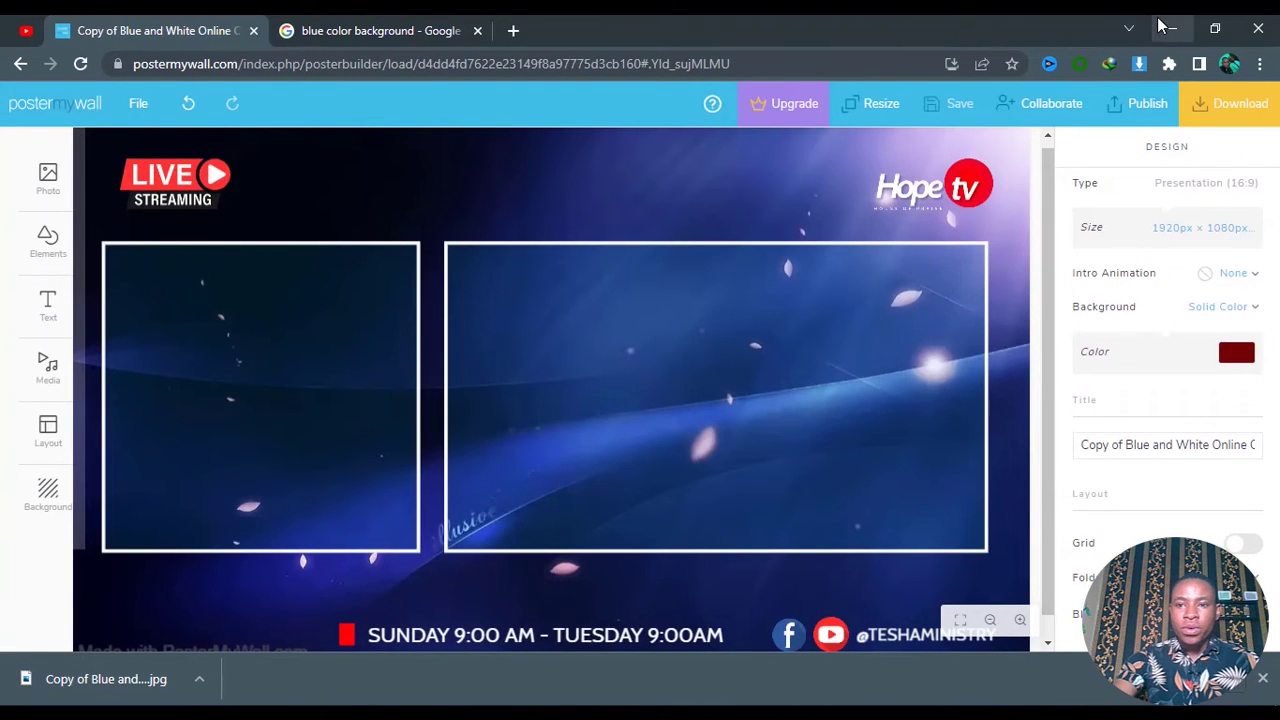
left_click(1172, 30)
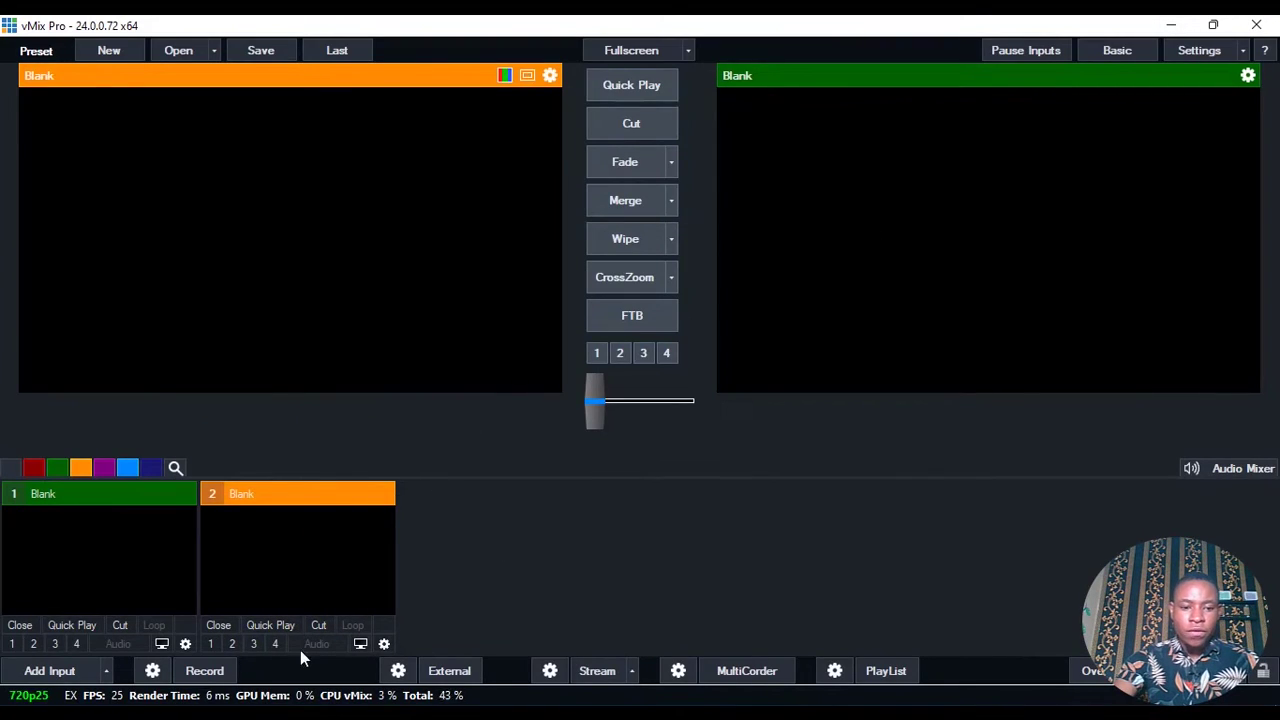
Step: Add the downloaded PosterMyWall JPG from Downloads as a vMix Image input
left_click(32, 670)
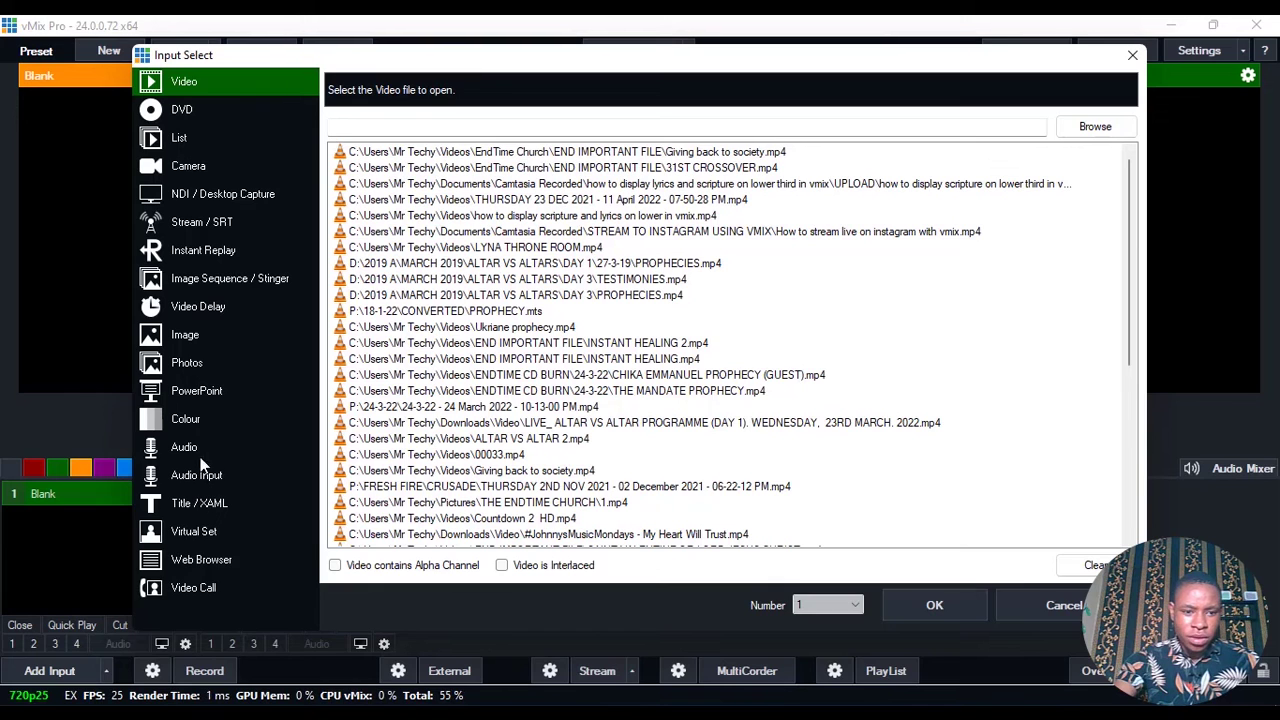
left_click(198, 338)
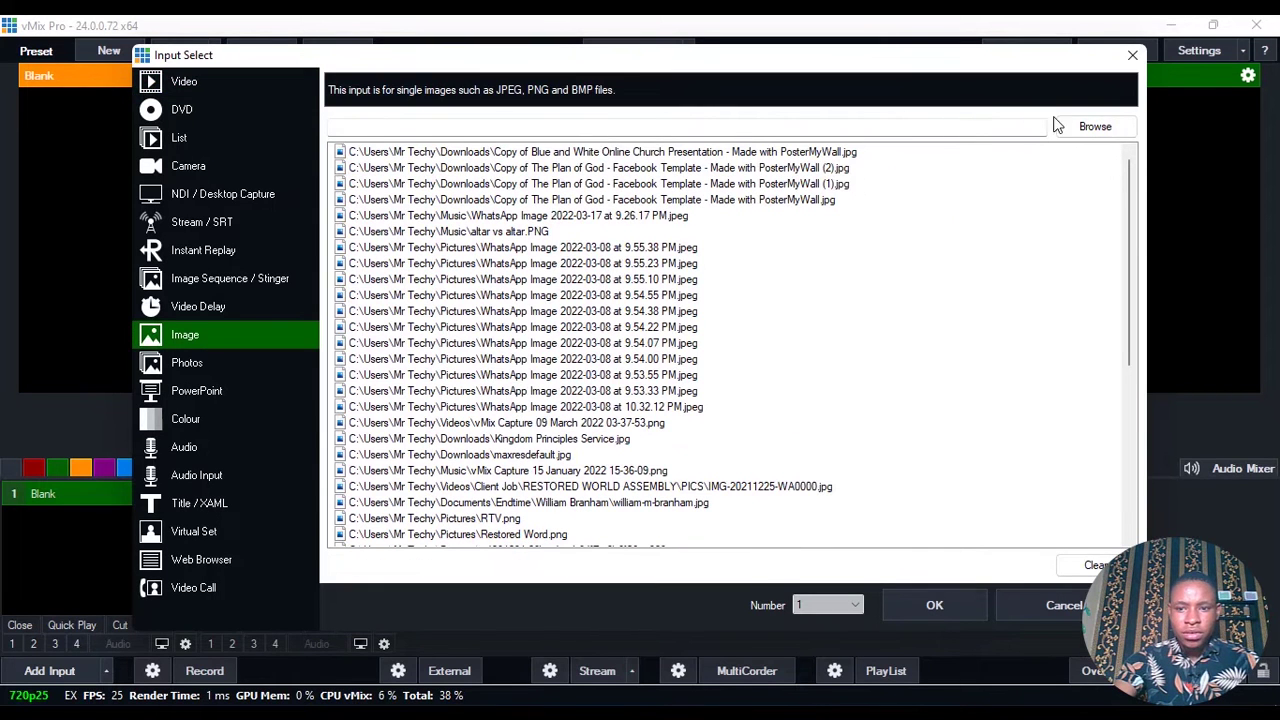
left_click(1088, 128)
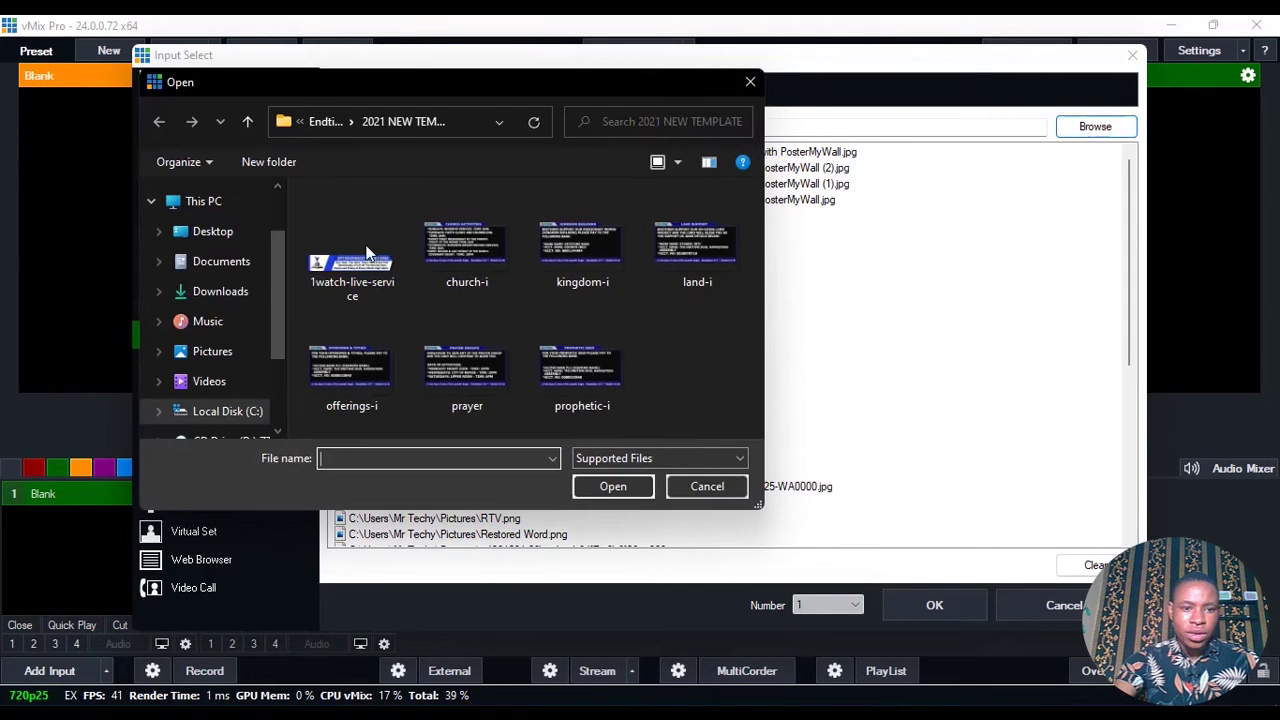
left_click(222, 292)
left_click(354, 274)
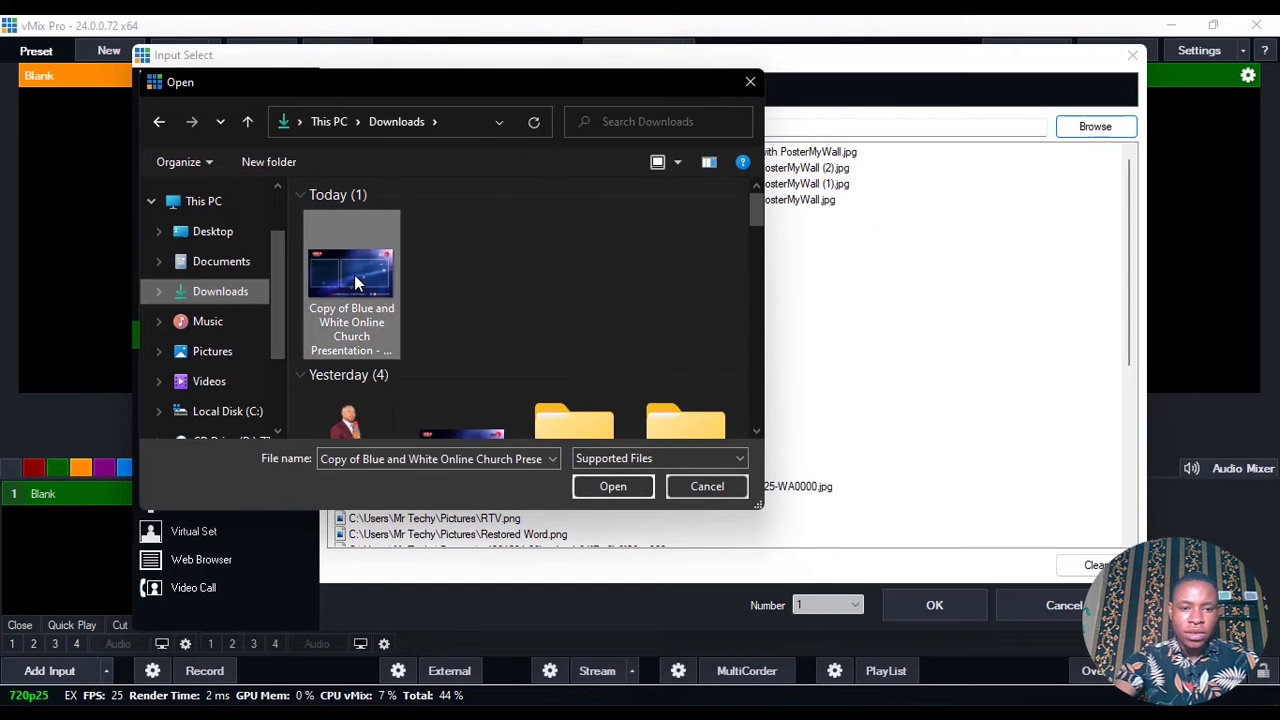
left_click(600, 486)
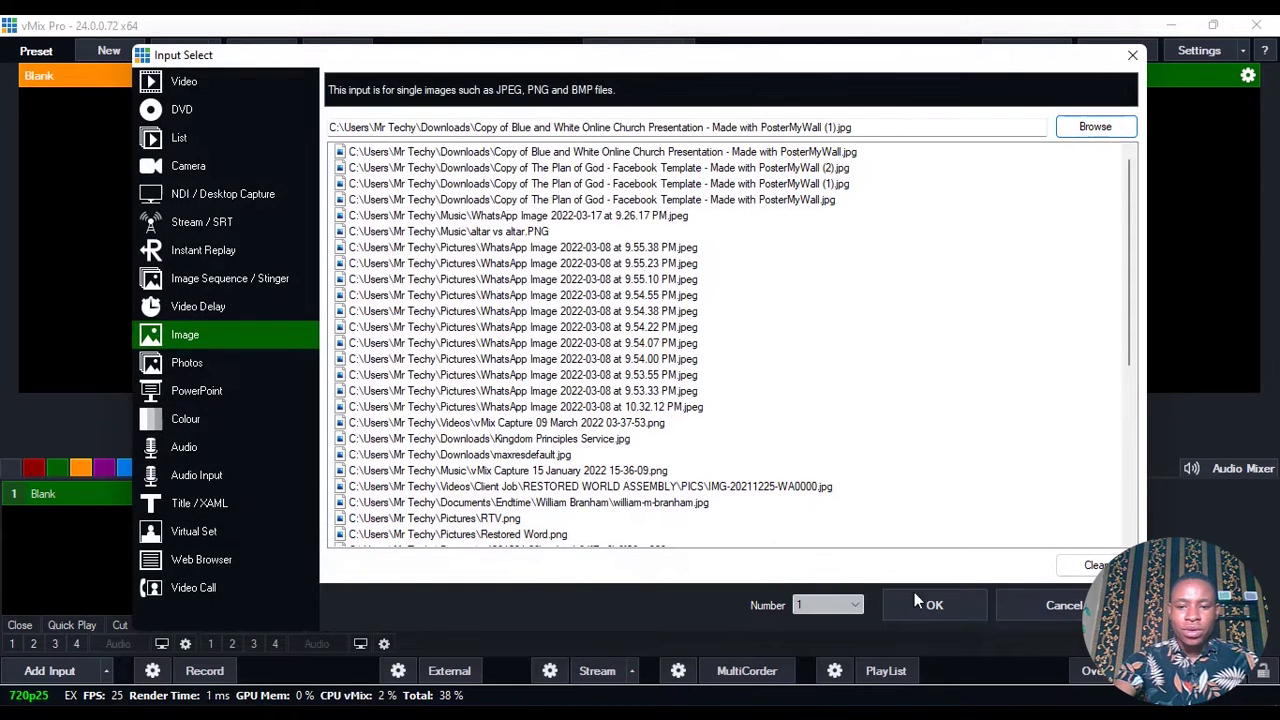
left_click(940, 604)
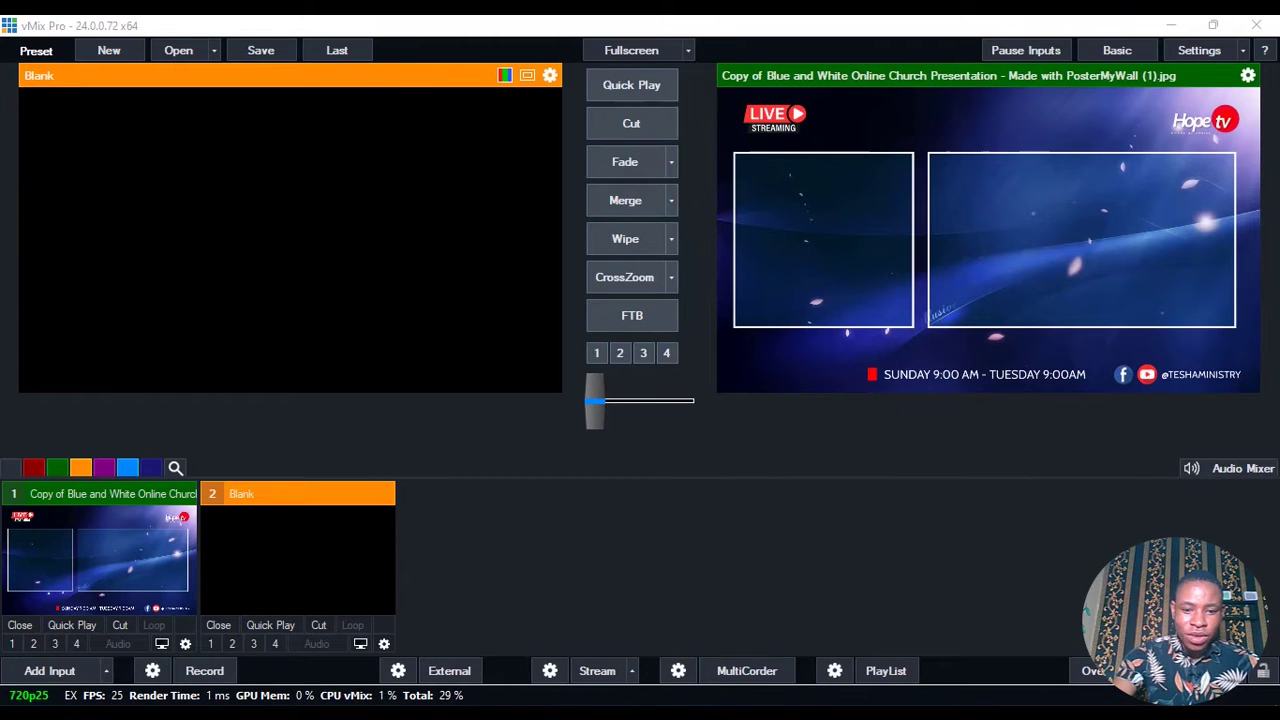
Step: Drag 00033.mp4 from Videos > EndTime Church > END IMPORTANT FILE into vMix as input 2
key("super+e")
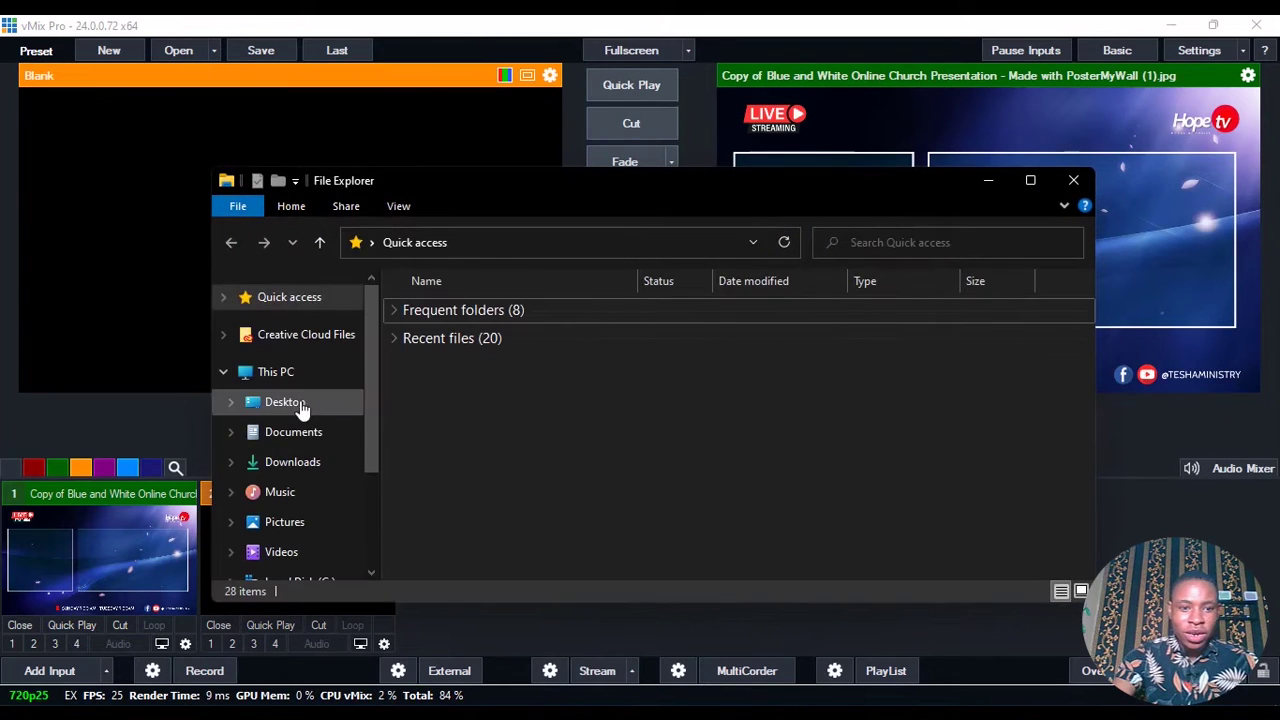
left_click(284, 551)
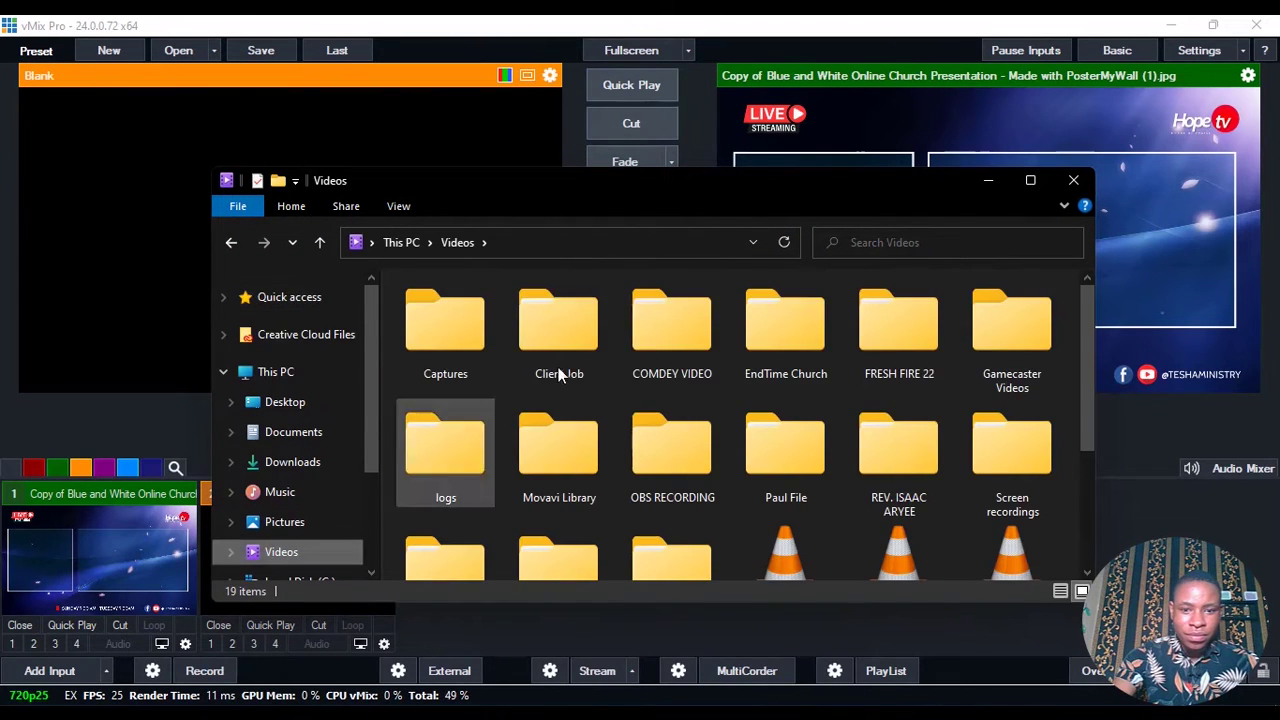
left_click_drag(663, 200, 564, 167)
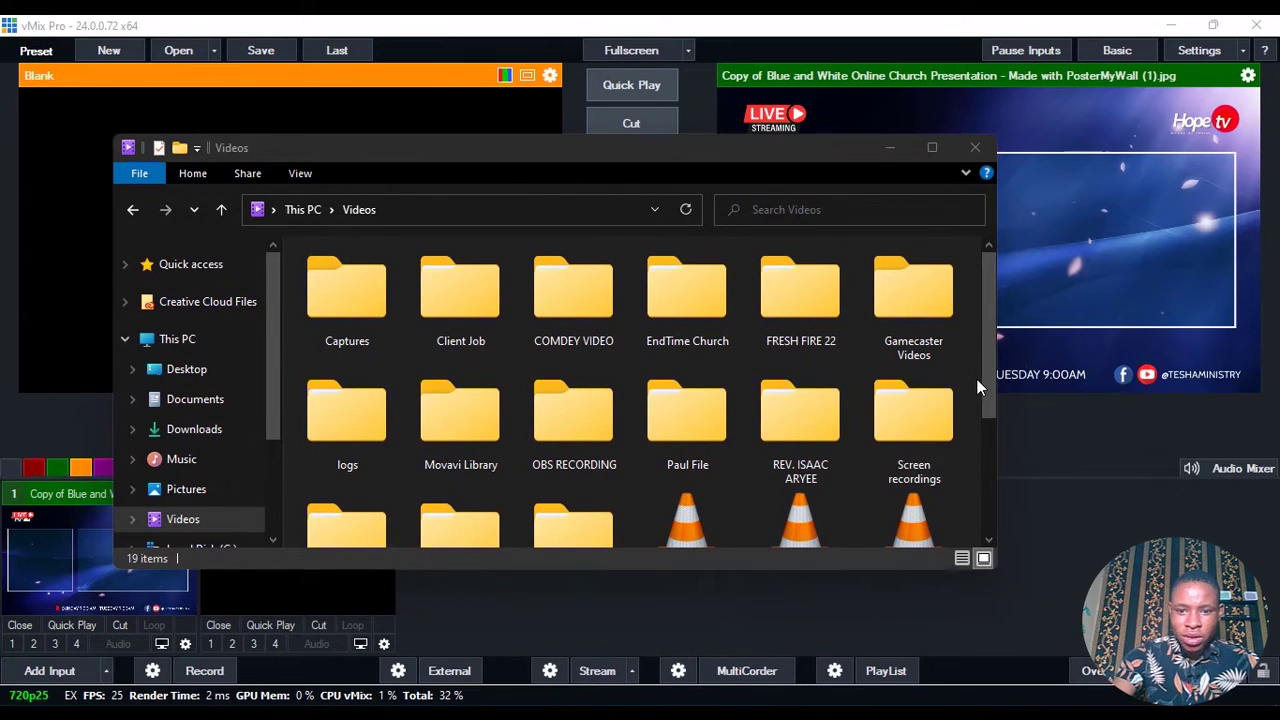
double_click(712, 310)
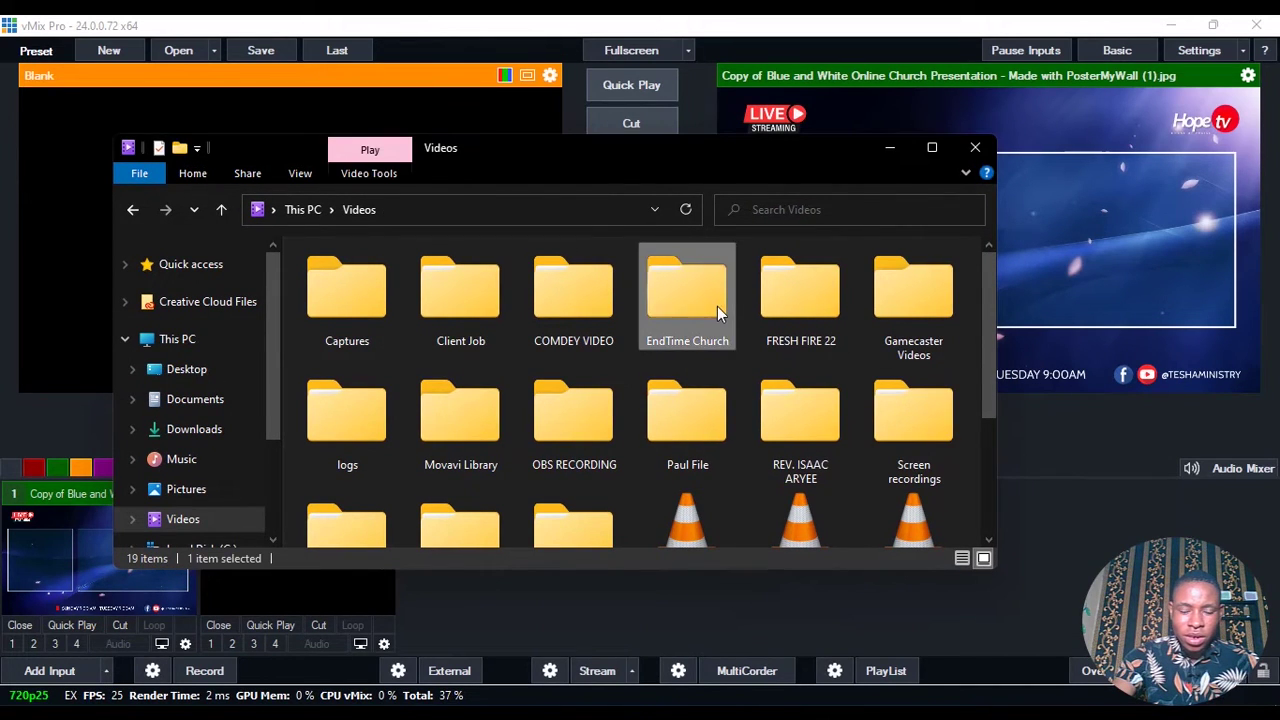
double_click(364, 336)
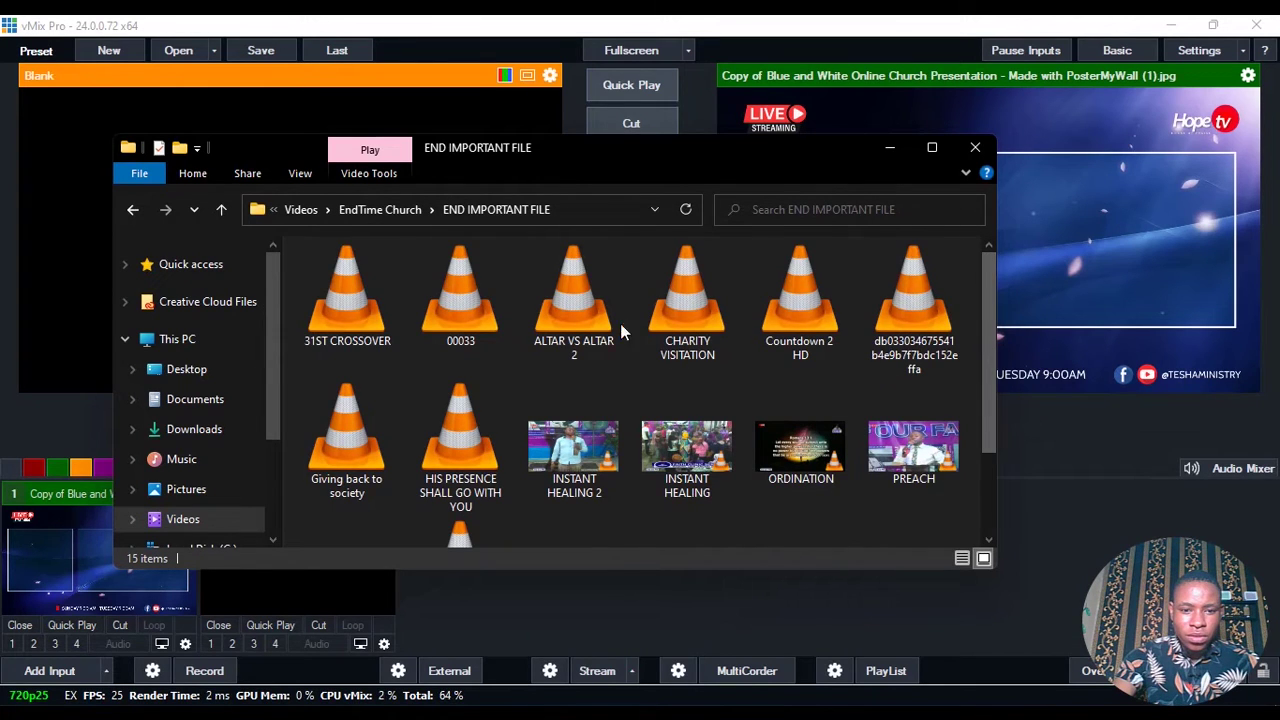
left_click_drag(466, 310, 486, 604)
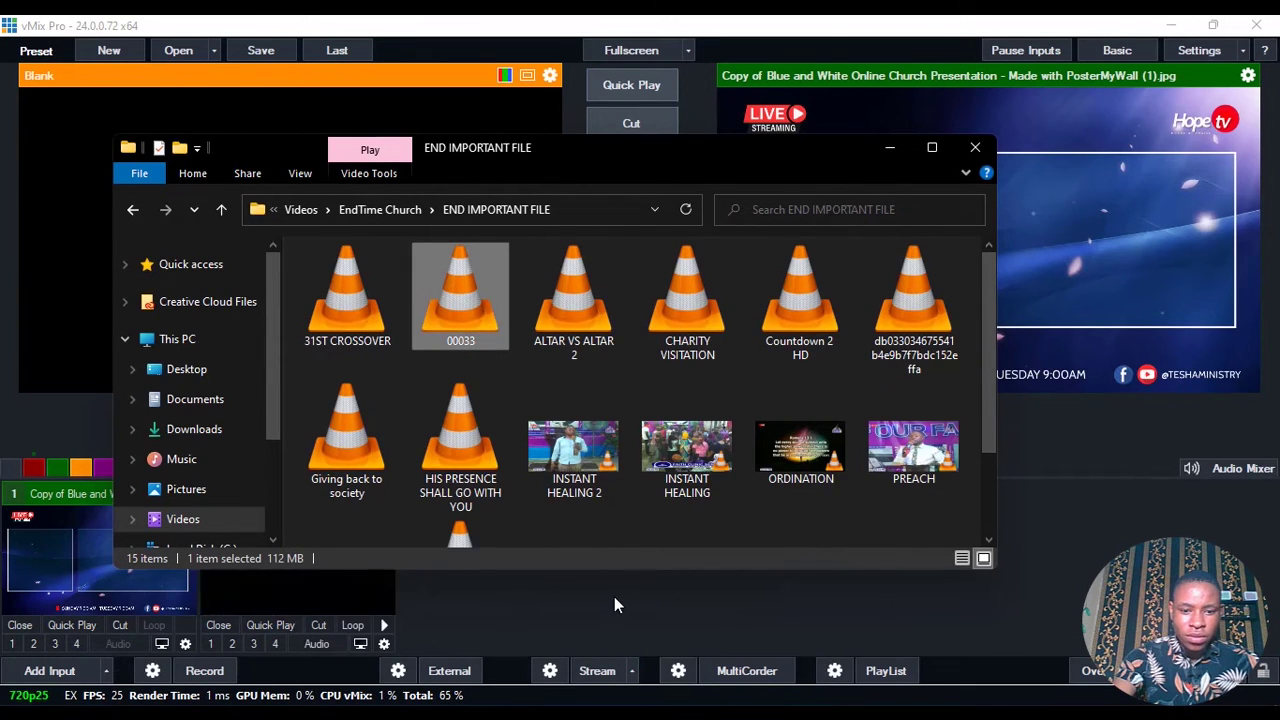
left_click(696, 606)
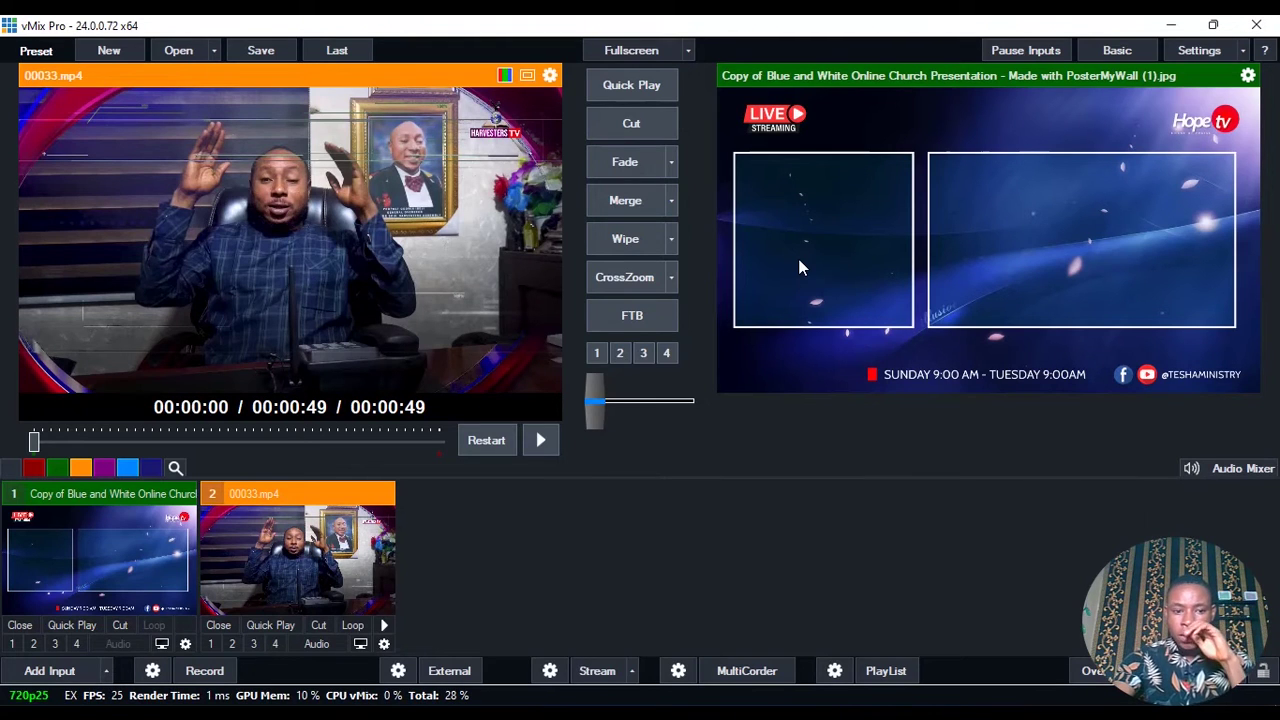
Step: Move 00033.mp4 into input slot 1 and open the church overlay input's settings
left_click_drag(237, 564, 81, 550)
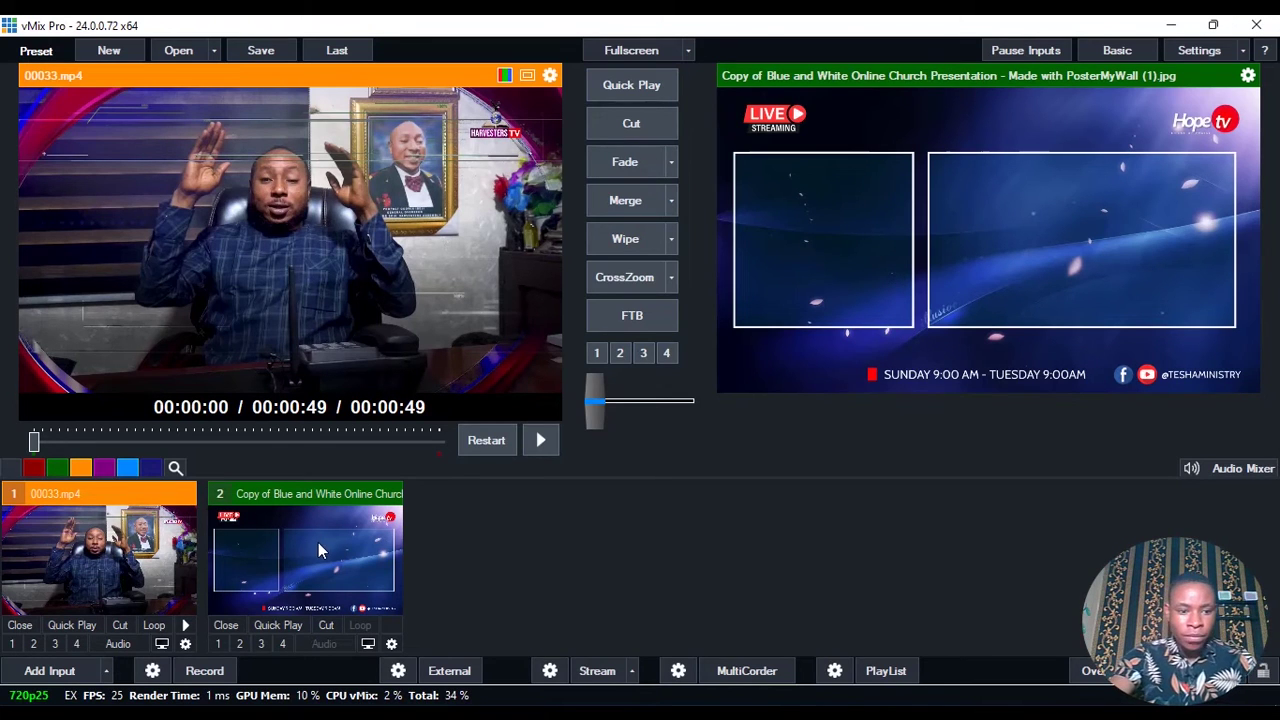
left_click(289, 540)
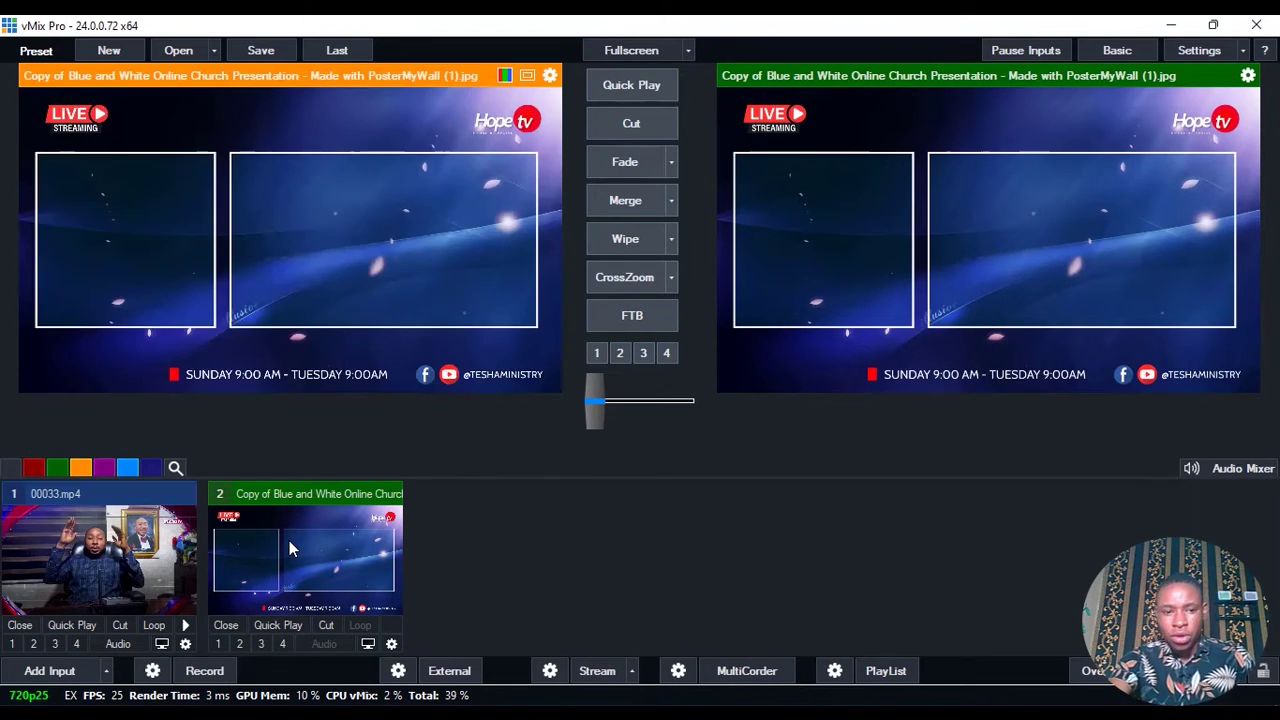
double_click(289, 540)
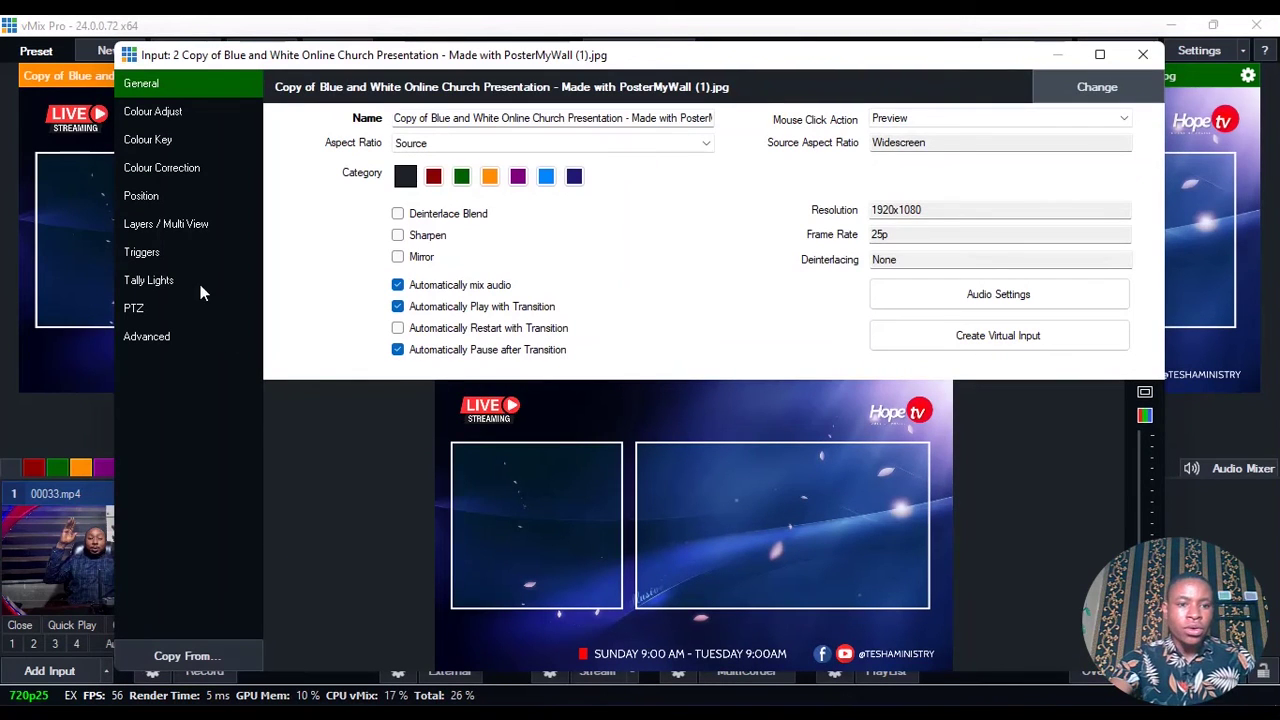
Step: In Layers / Multi View, choose the side-by-side layout and set layer 1 to 00033.mp4
left_click(173, 226)
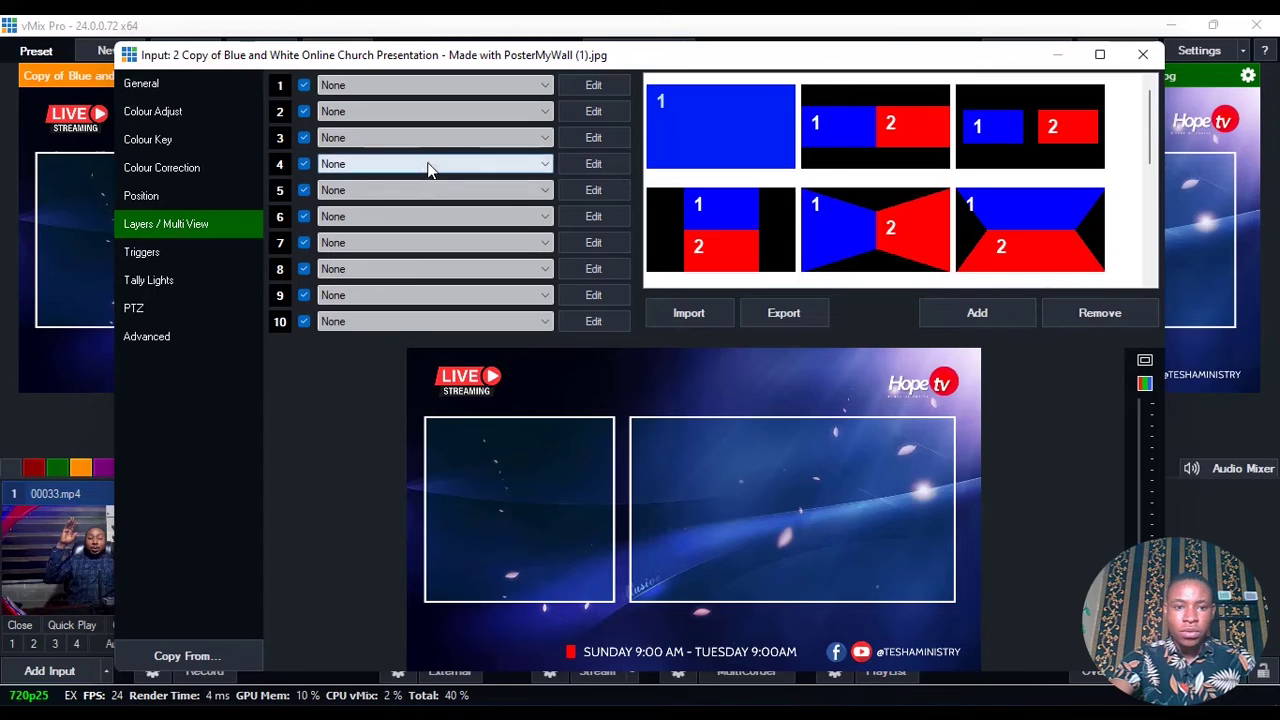
left_click(1033, 130)
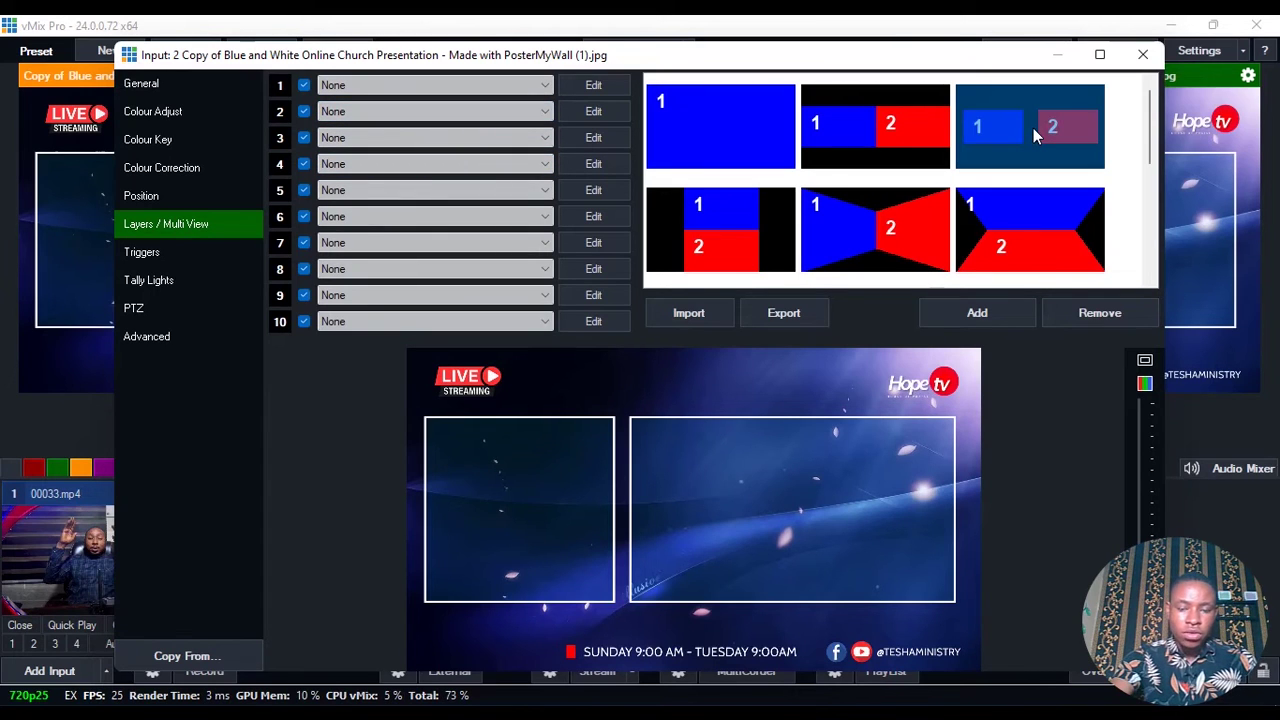
left_click(395, 86)
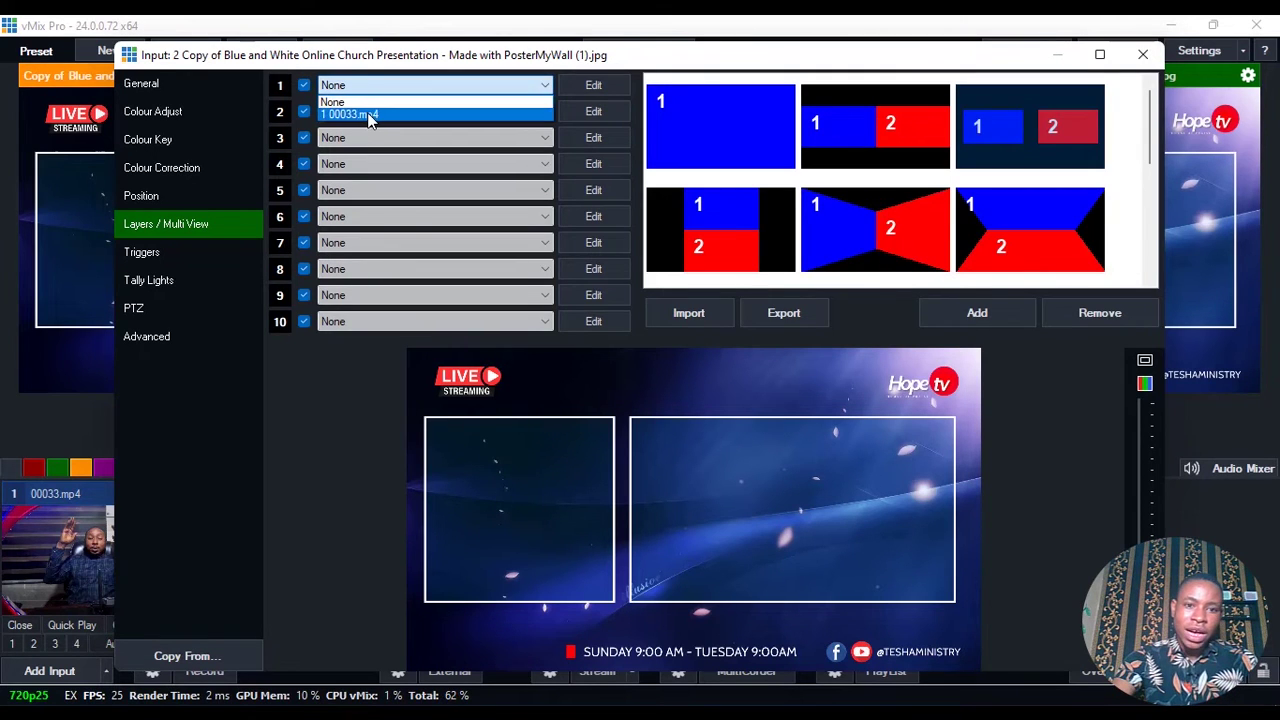
left_click(365, 115)
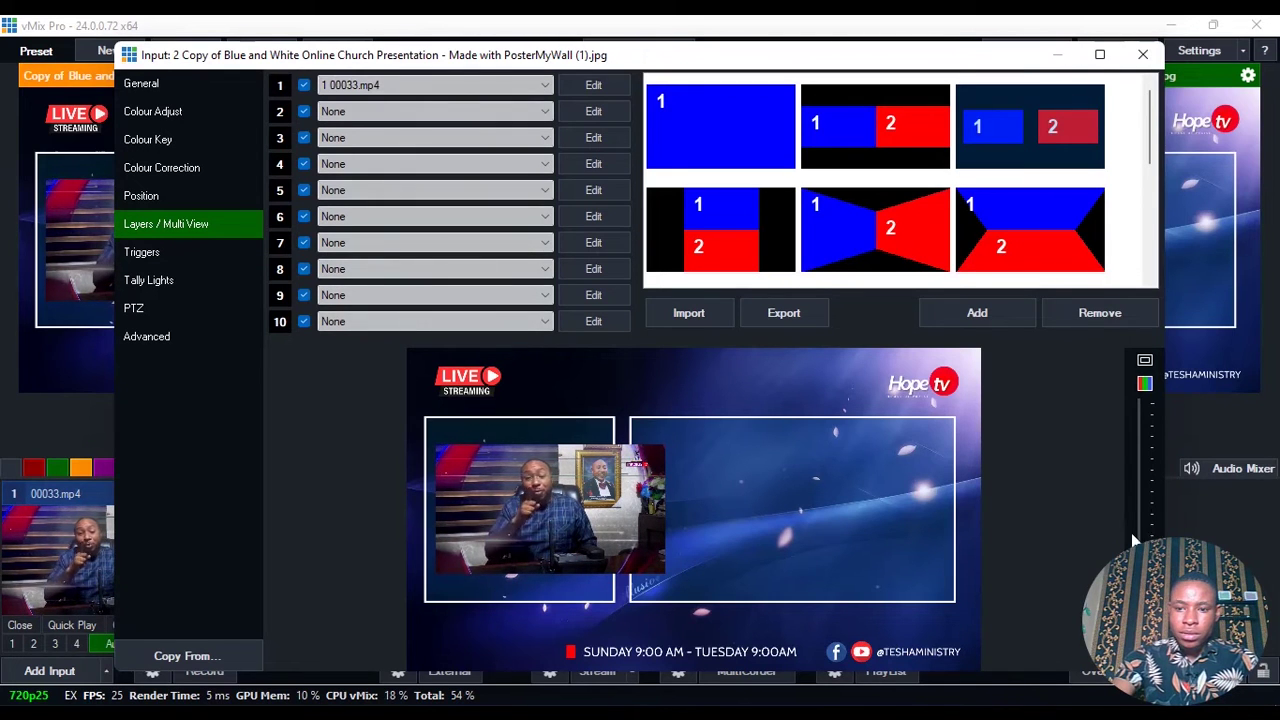
left_click(1143, 54)
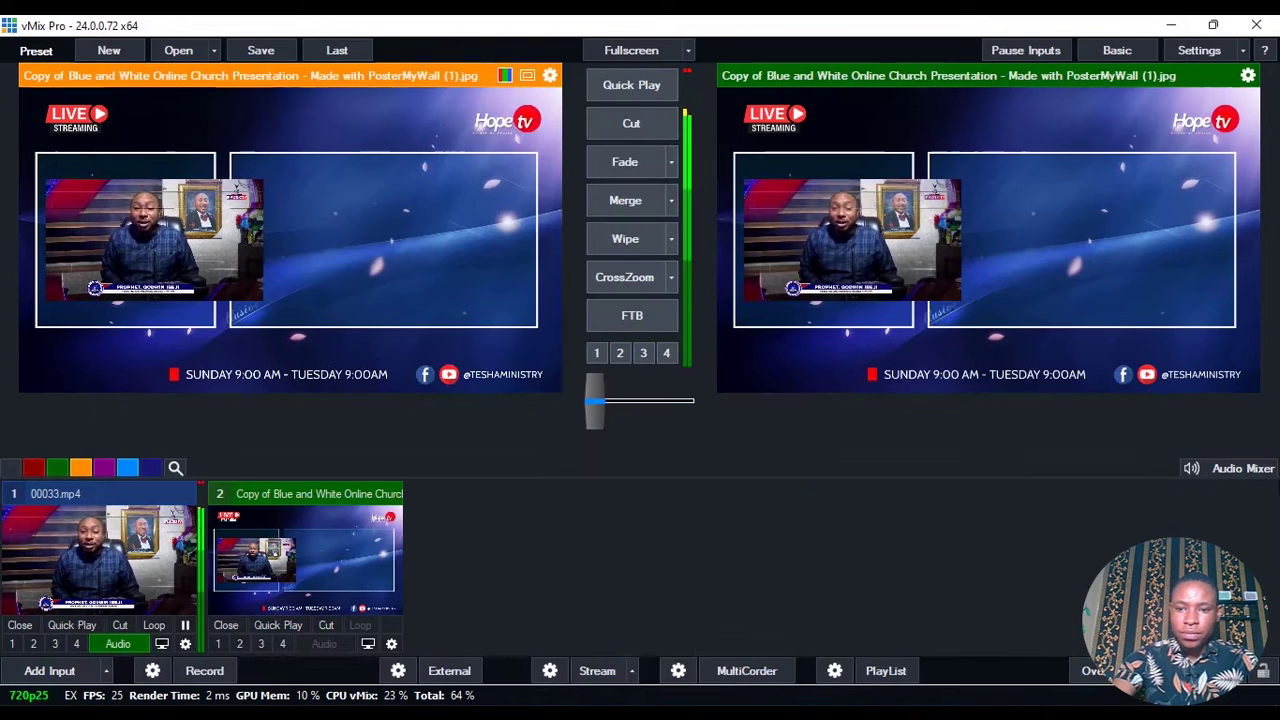
Step: Show and hide the Audio Mixer panel
left_click(1240, 468)
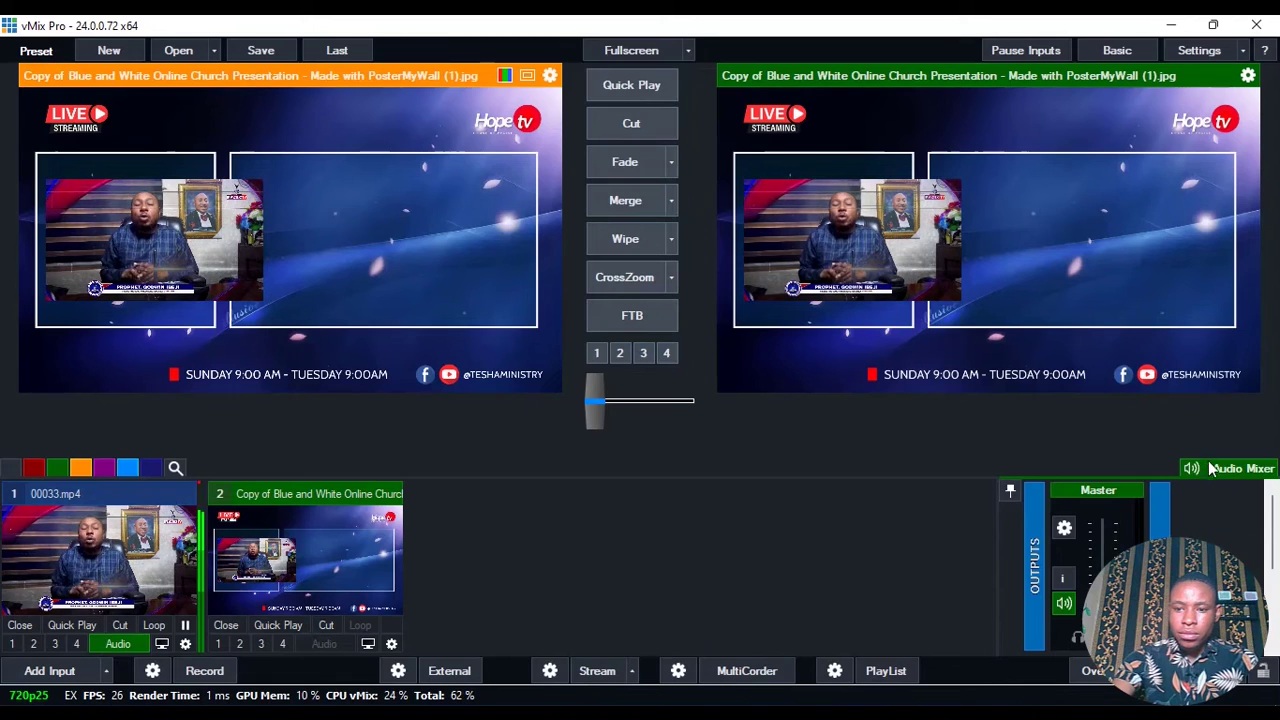
left_click(1240, 468)
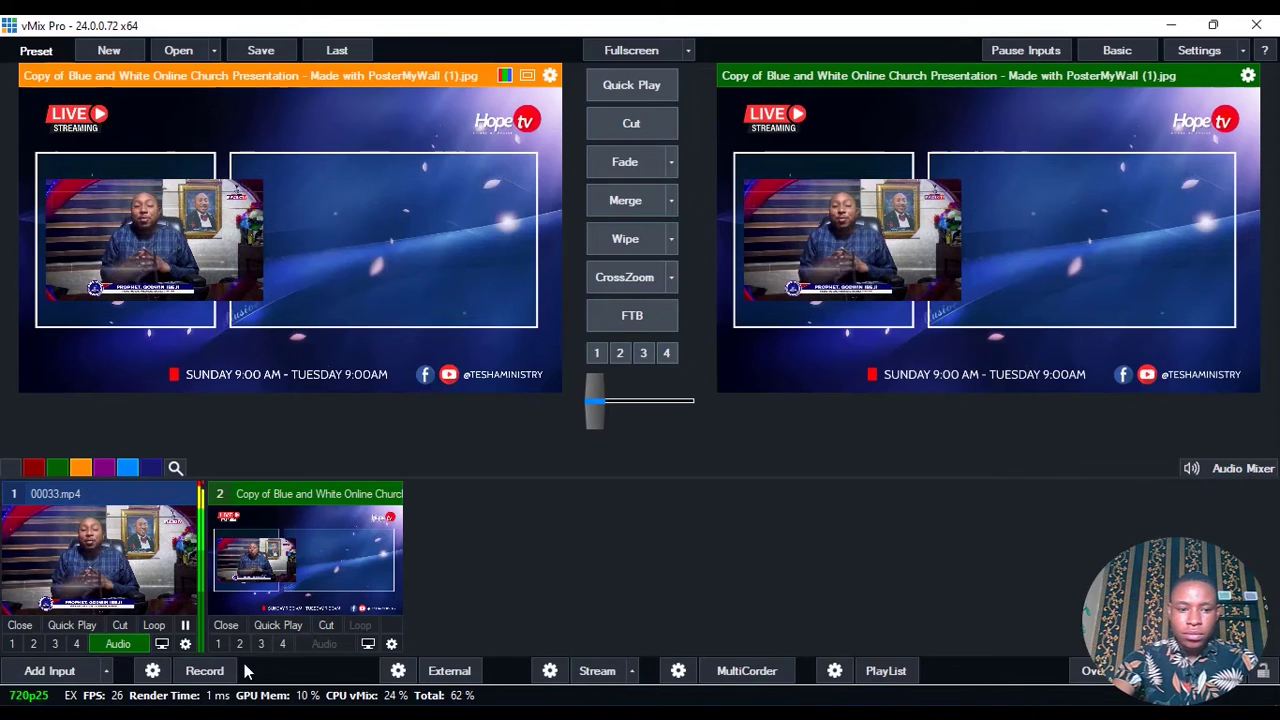
left_click(1229, 470)
scroll(1275, 530, "down", 3)
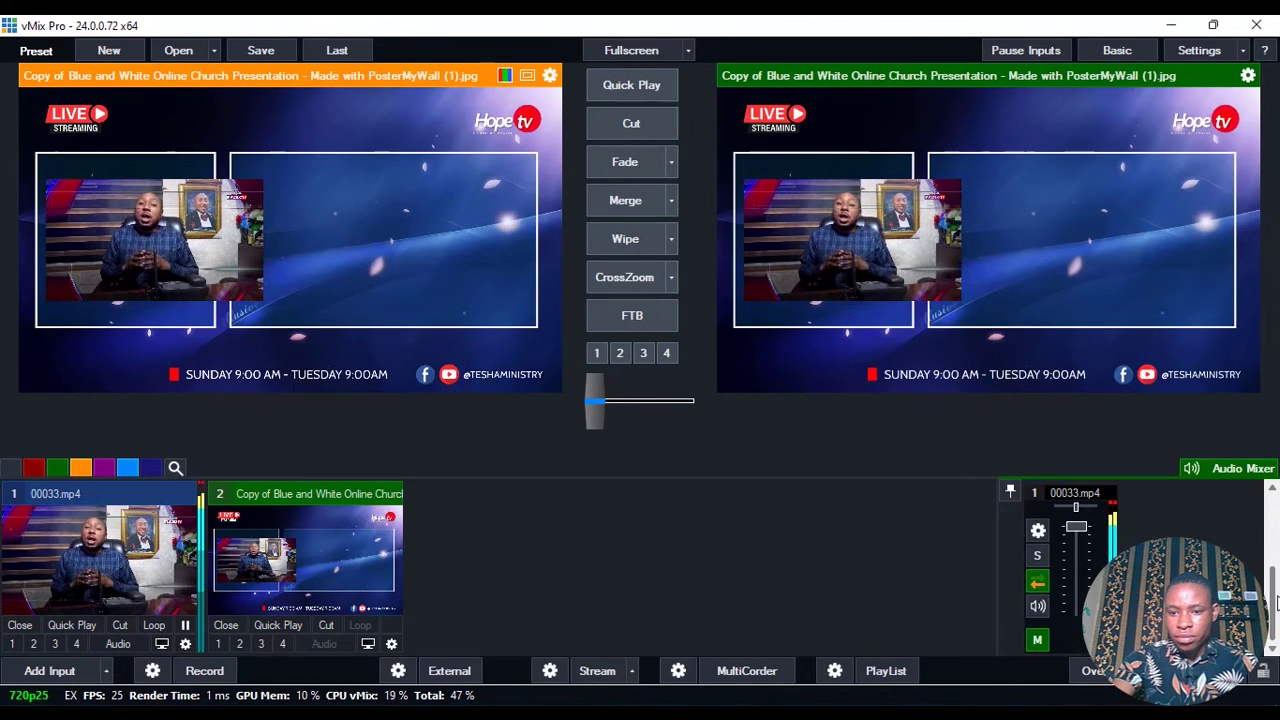
left_click(1200, 467)
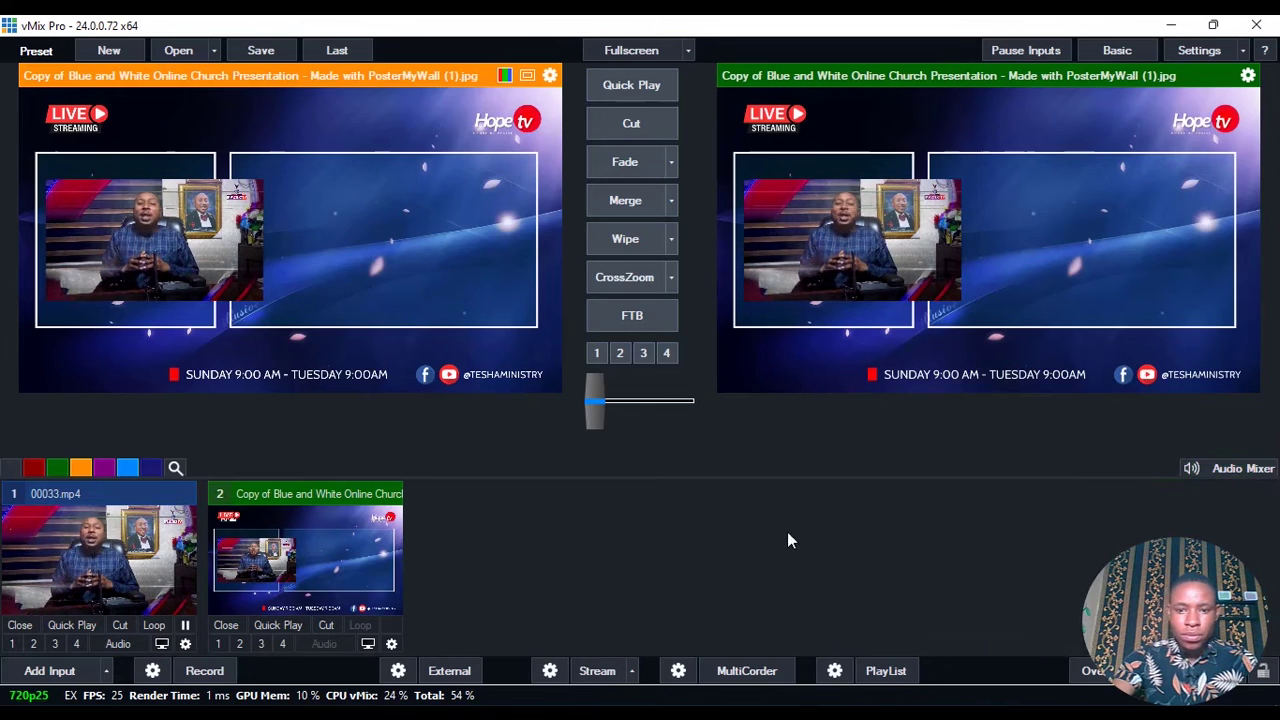
Step: In the overlay's Position settings, zoom layer 1 (00033.mp4) to about 0.567
left_click(333, 577)
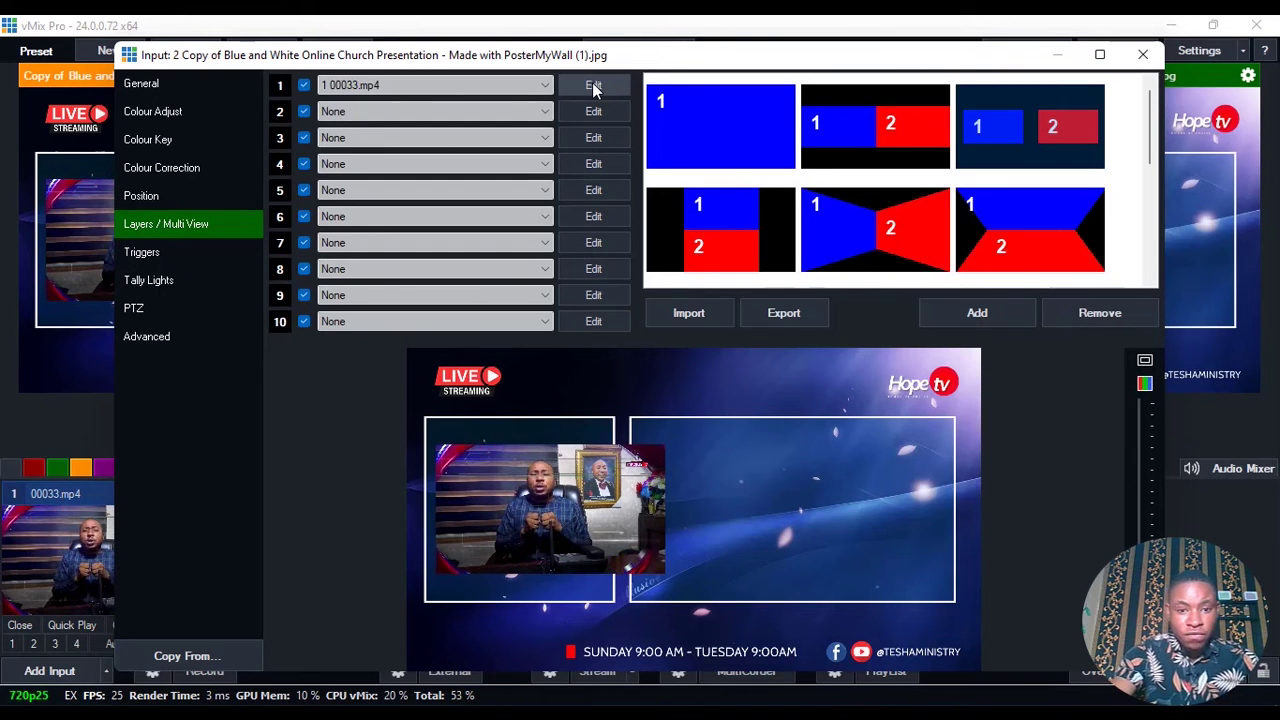
left_click(163, 196)
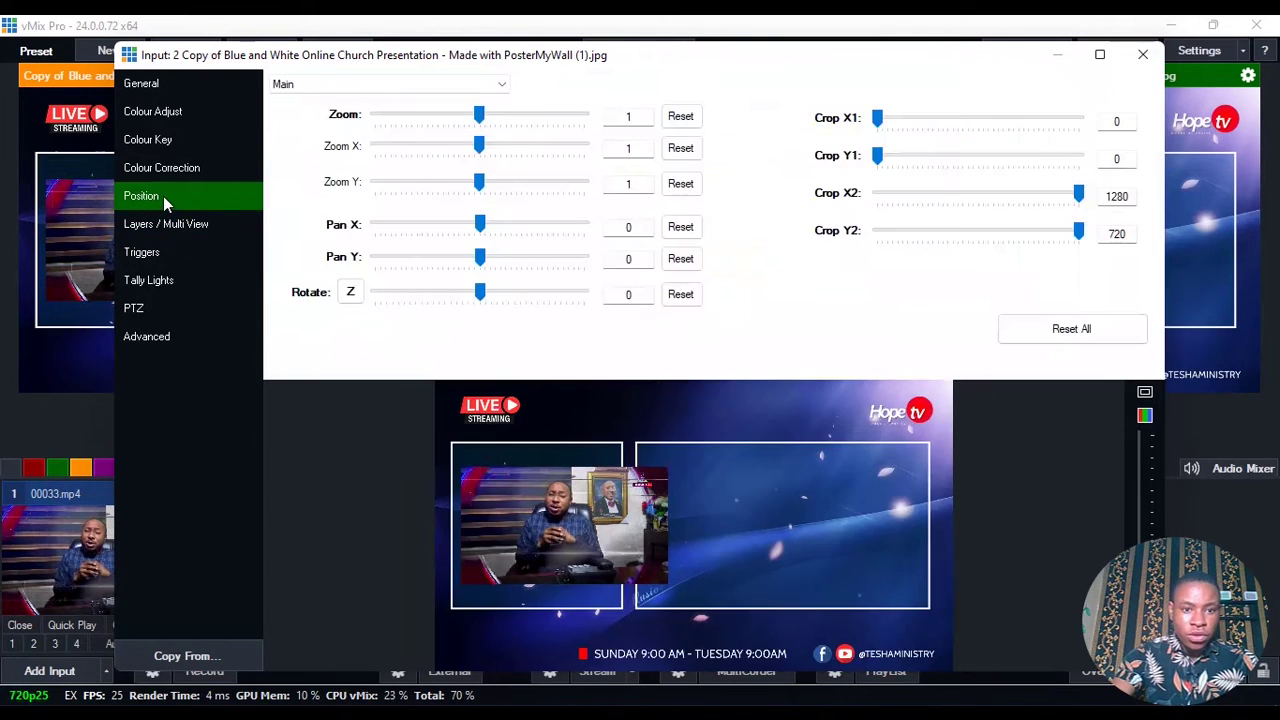
left_click(294, 88)
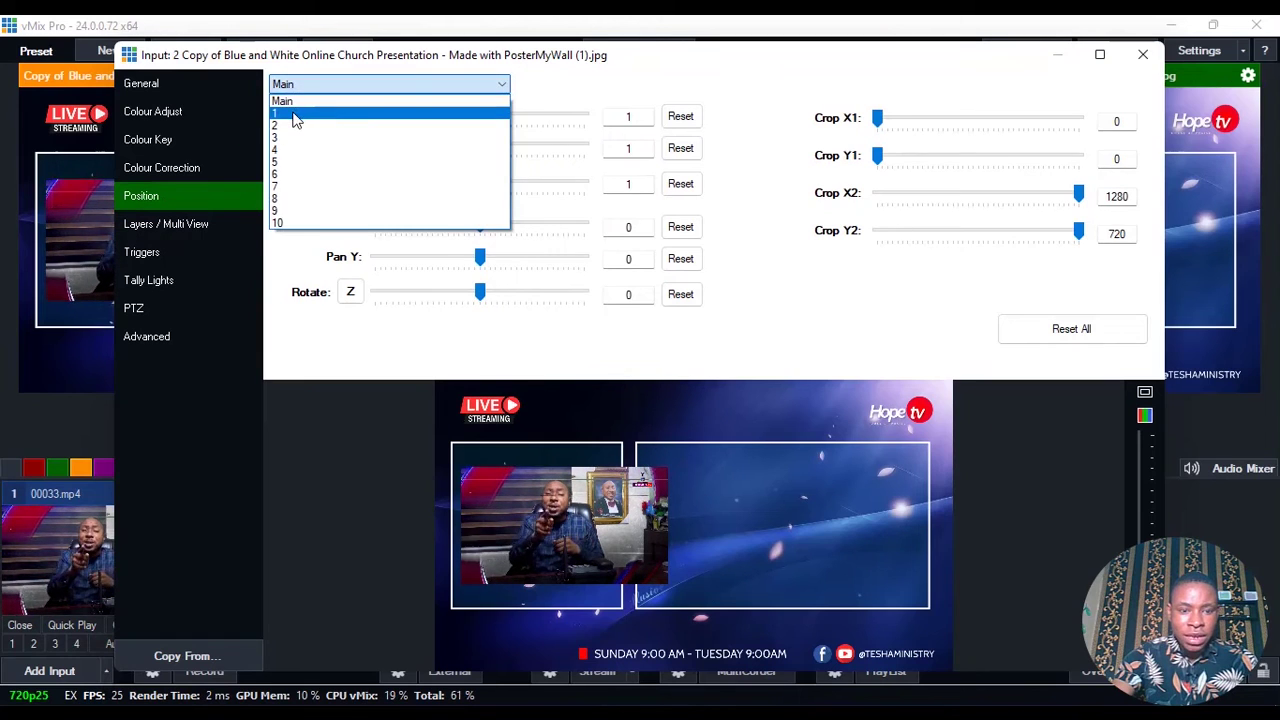
left_click(294, 113)
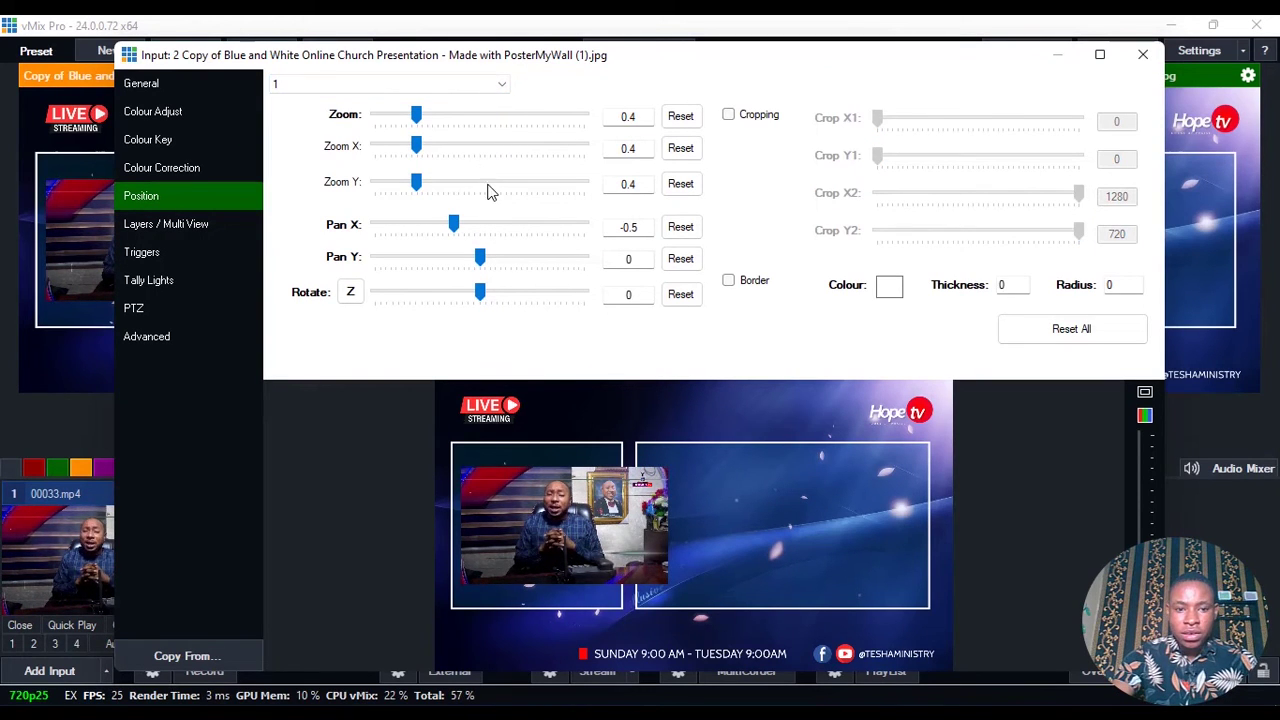
left_click_drag(417, 115, 434, 118)
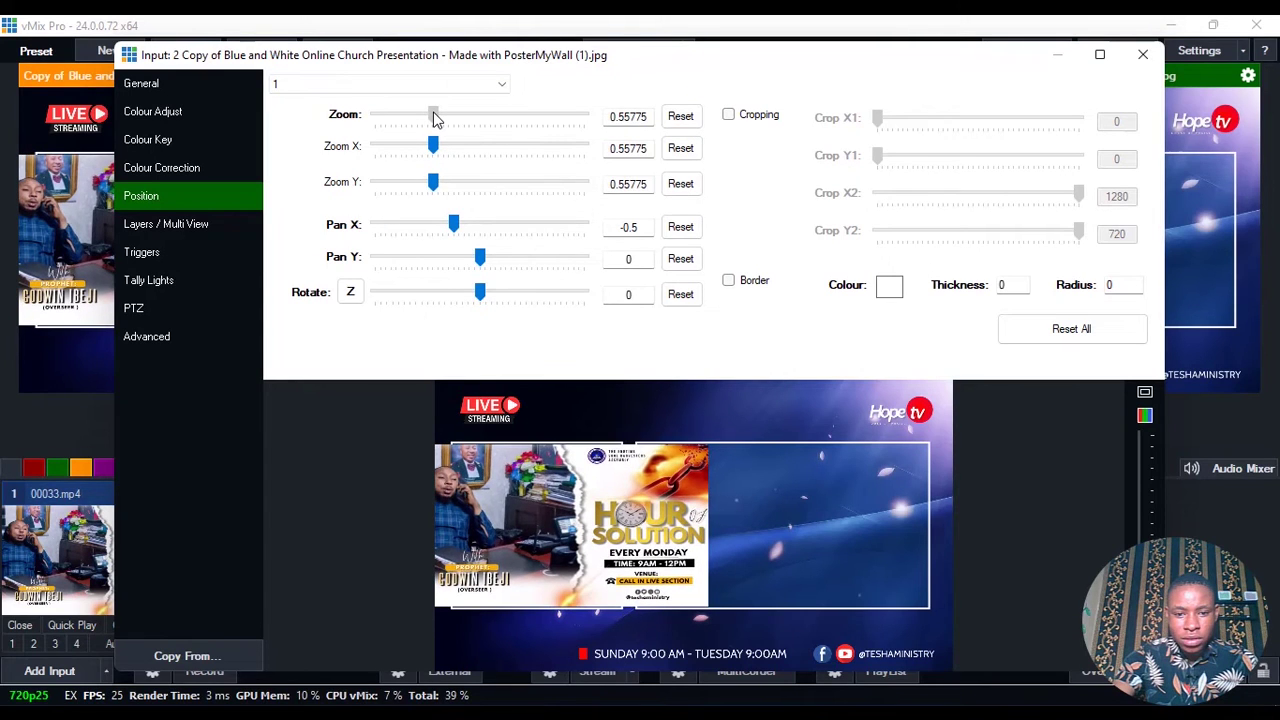
left_click_drag(434, 117, 436, 117)
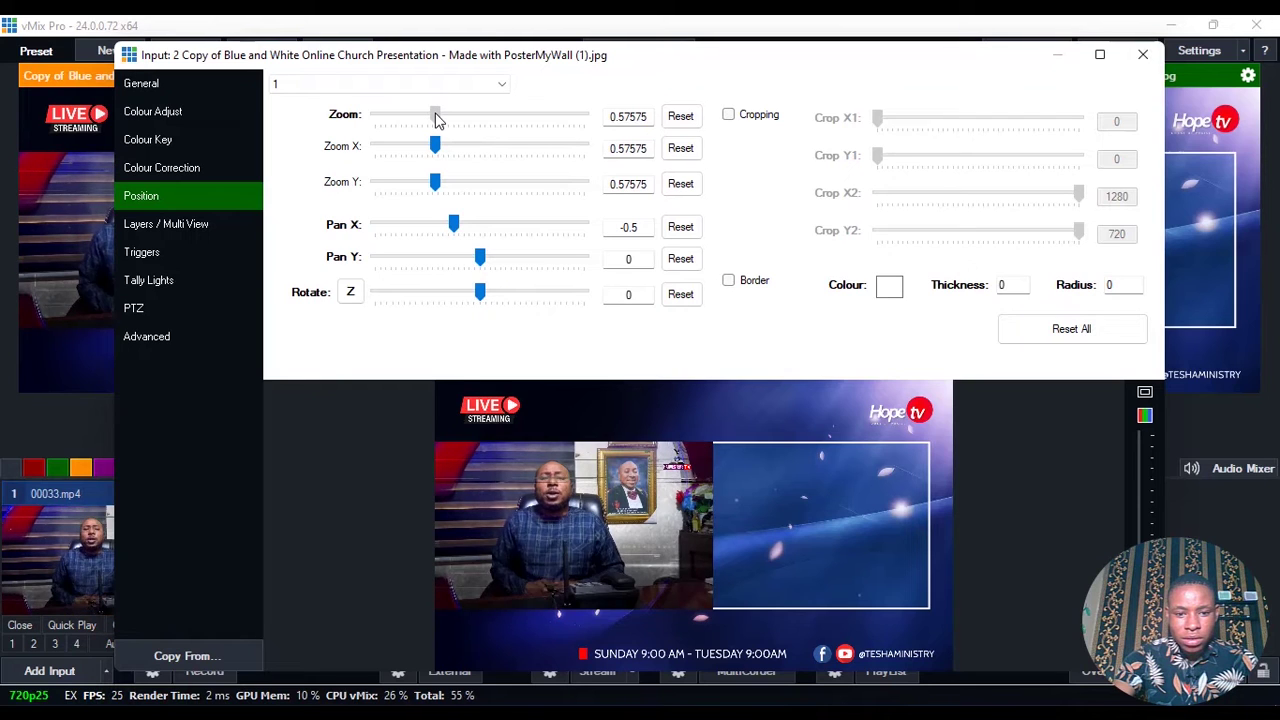
left_click_drag(436, 118, 434, 118)
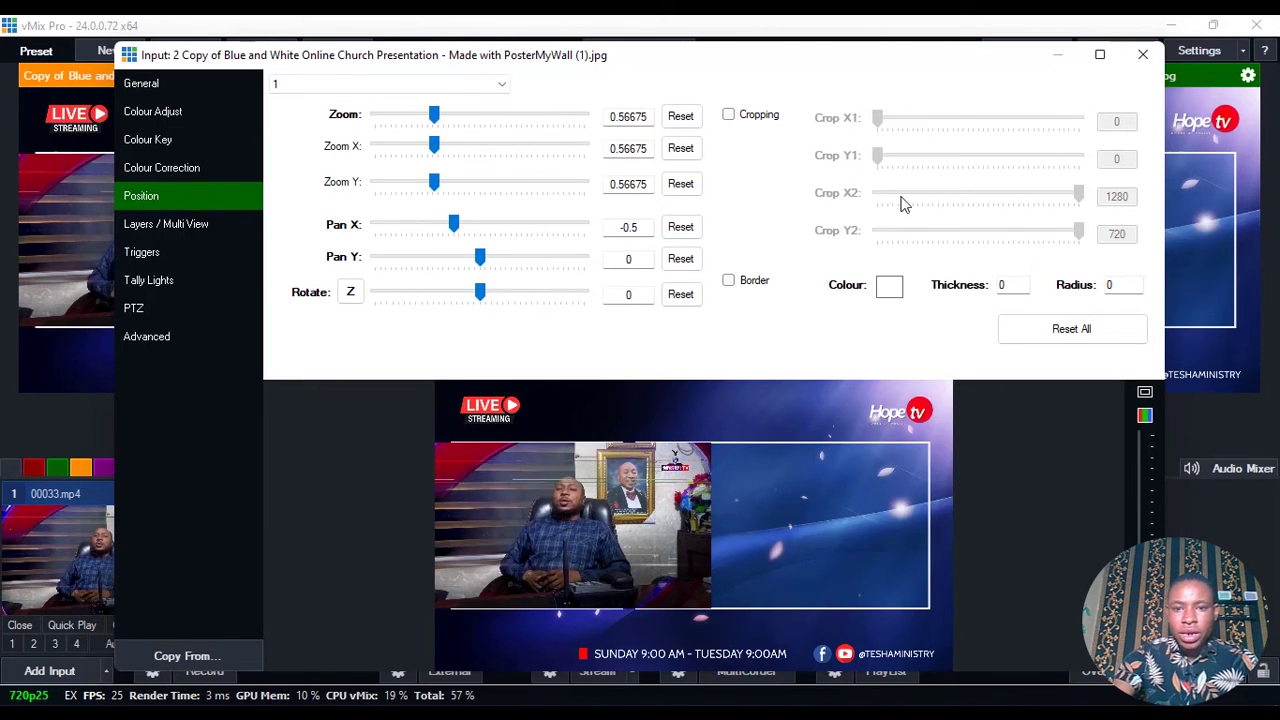
Step: Enable cropping on the sermon layer with Crop X1 149 and X2 887
left_click(728, 116)
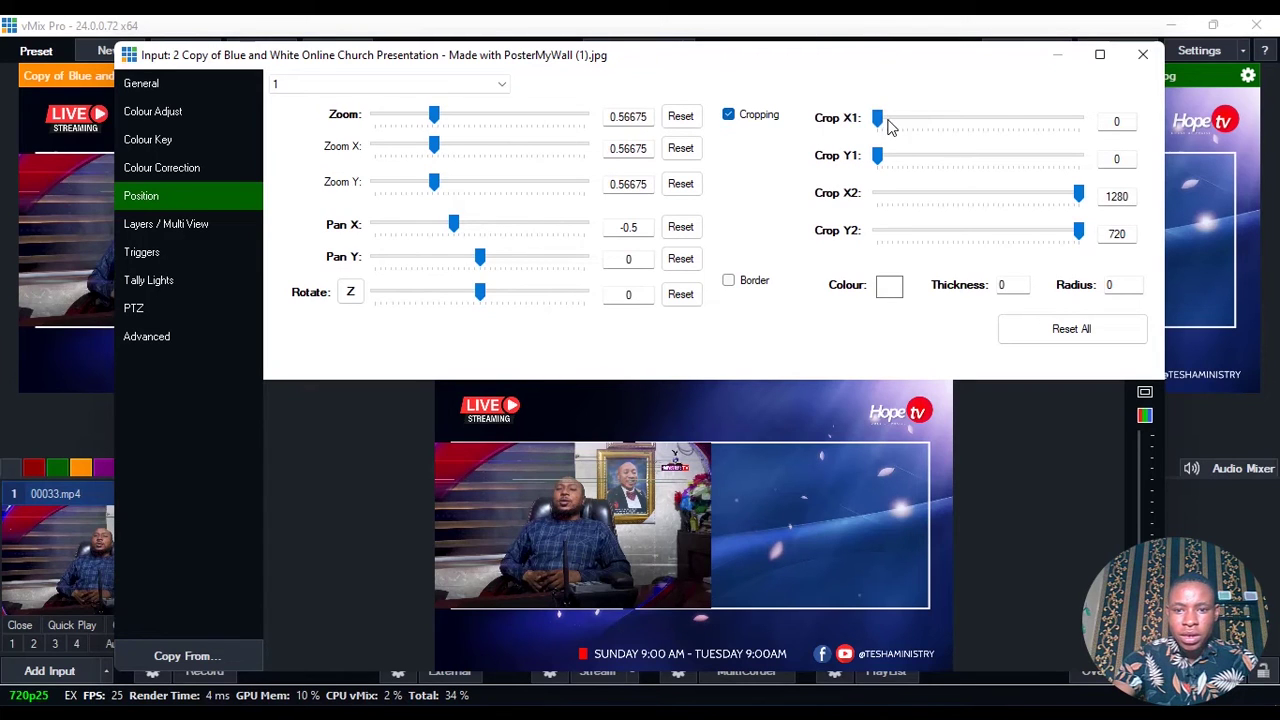
left_click_drag(877, 120, 903, 122)
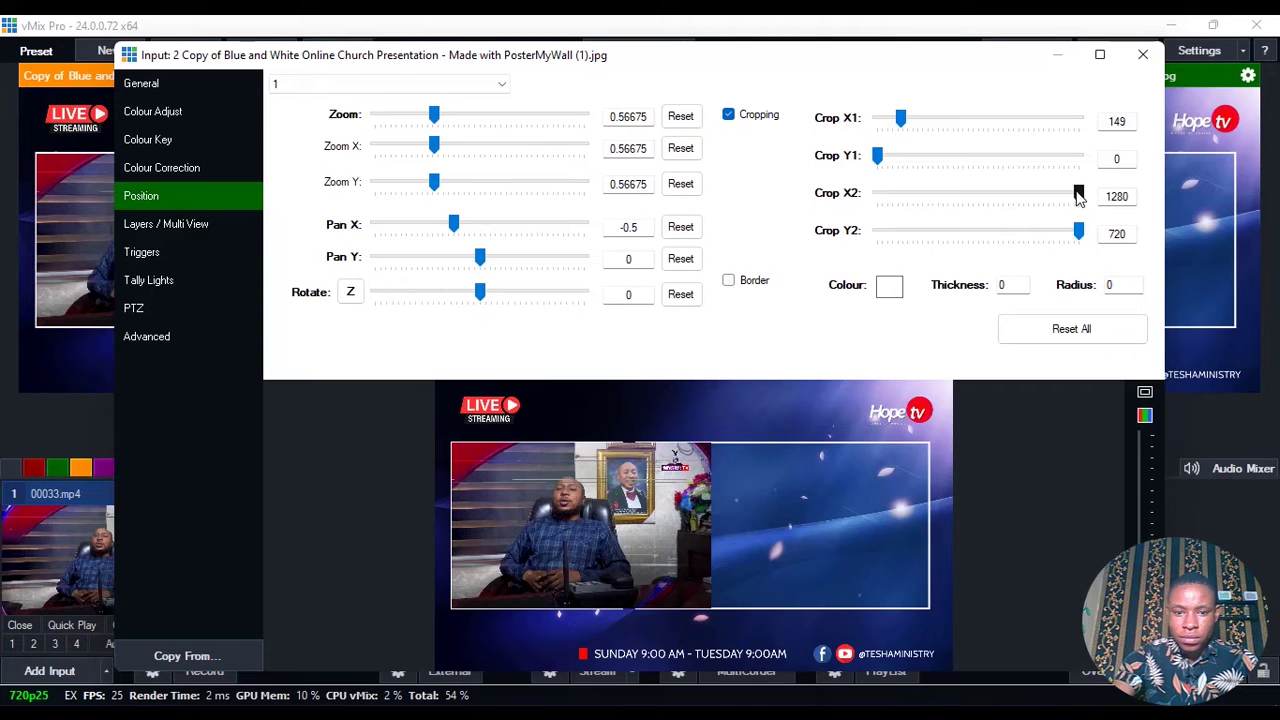
left_click_drag(1078, 196, 1014, 199)
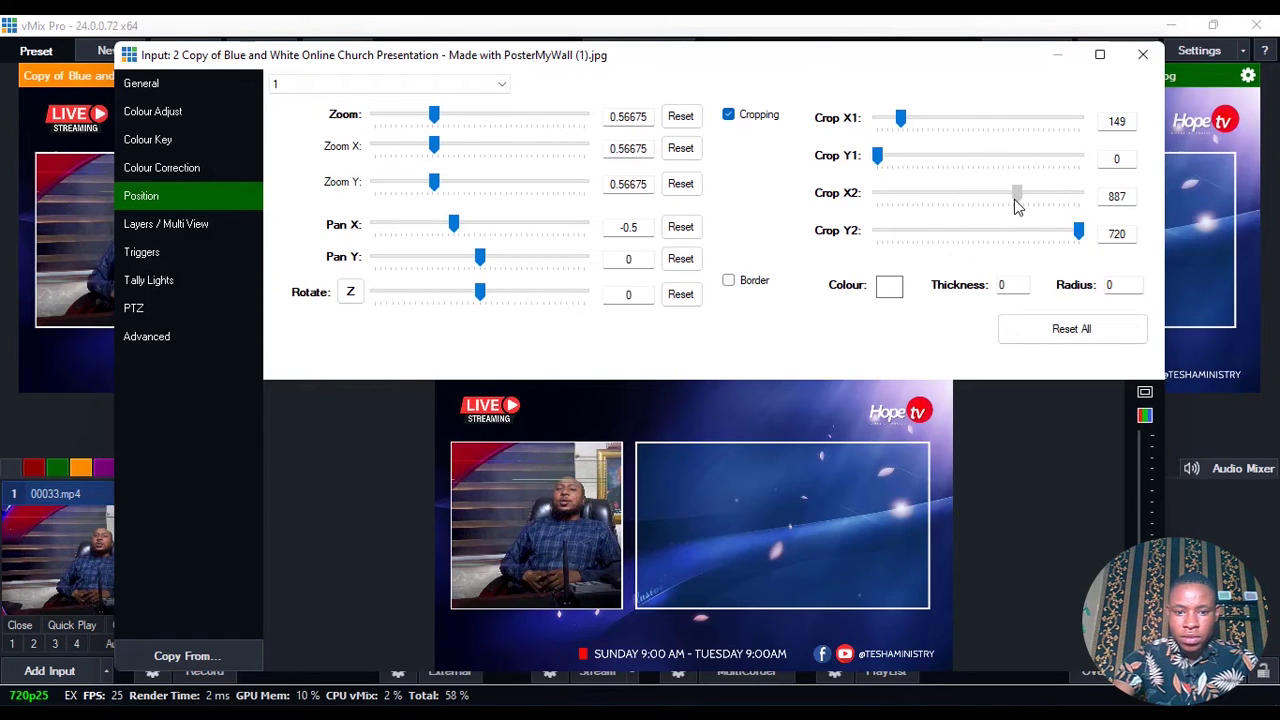
left_click(1143, 54)
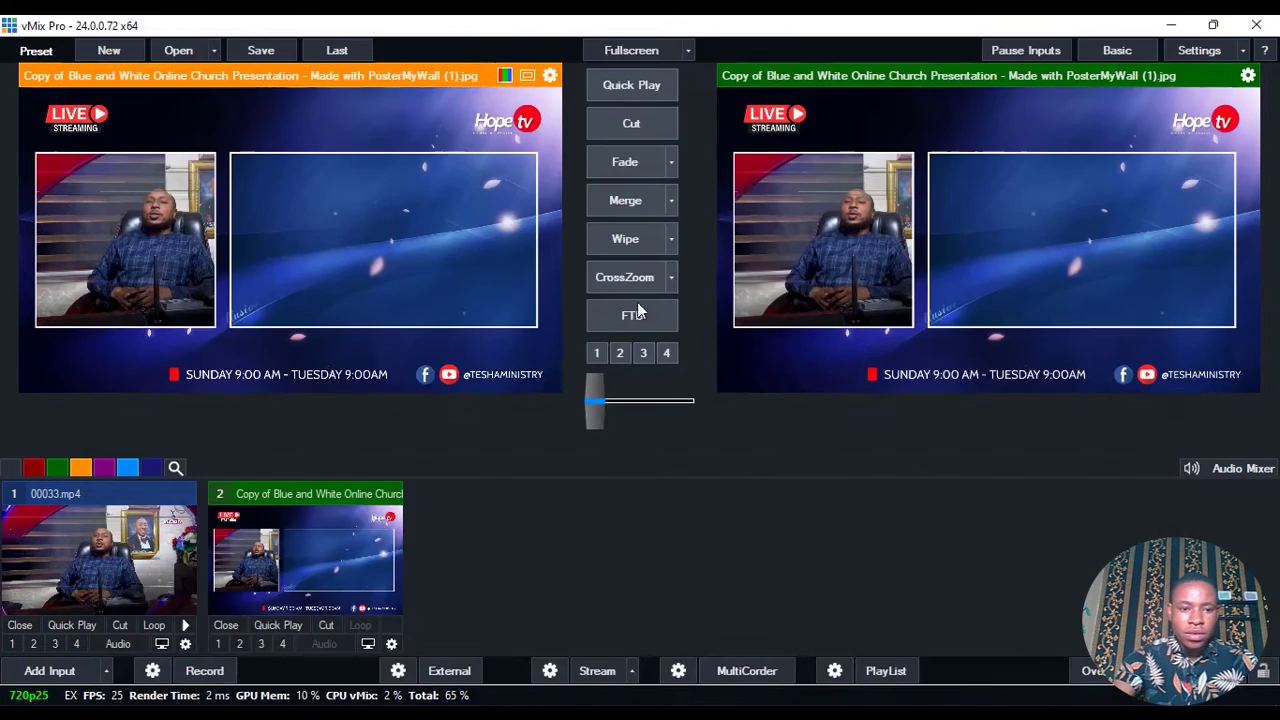
Step: Set 00033.mp4 to loop and start it playing
left_click(124, 563)
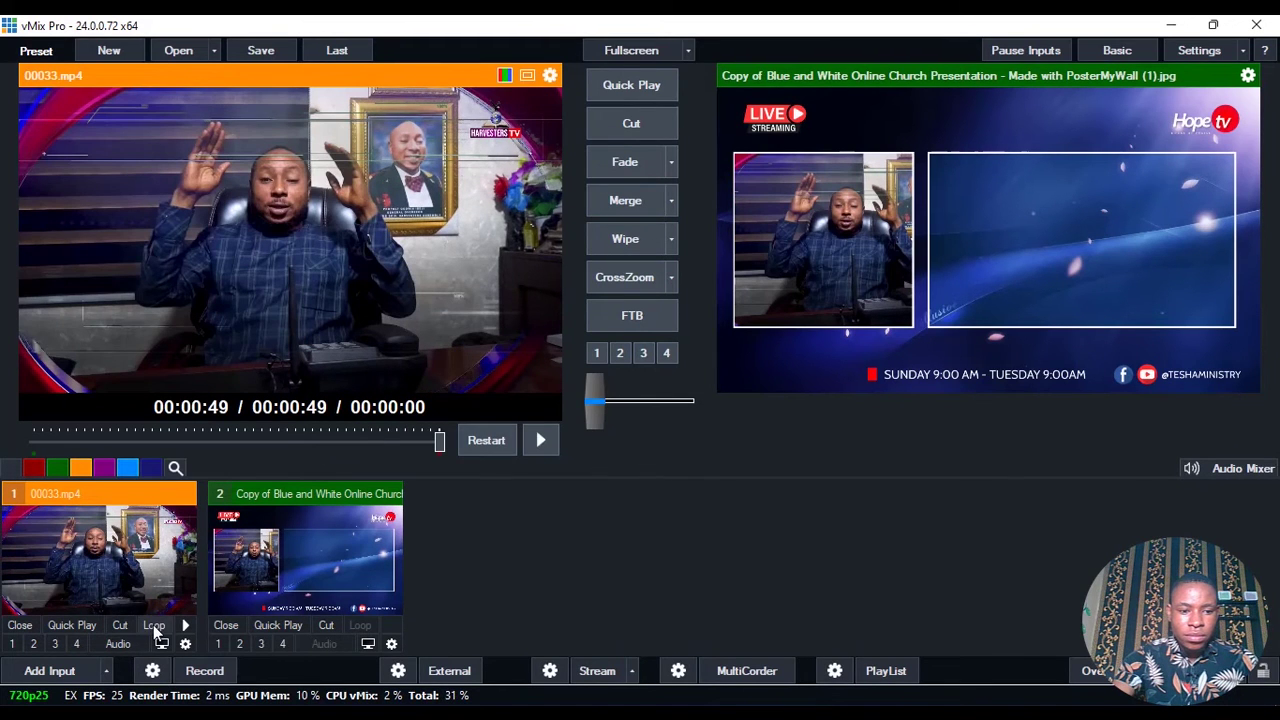
left_click(154, 625)
left_click(185, 625)
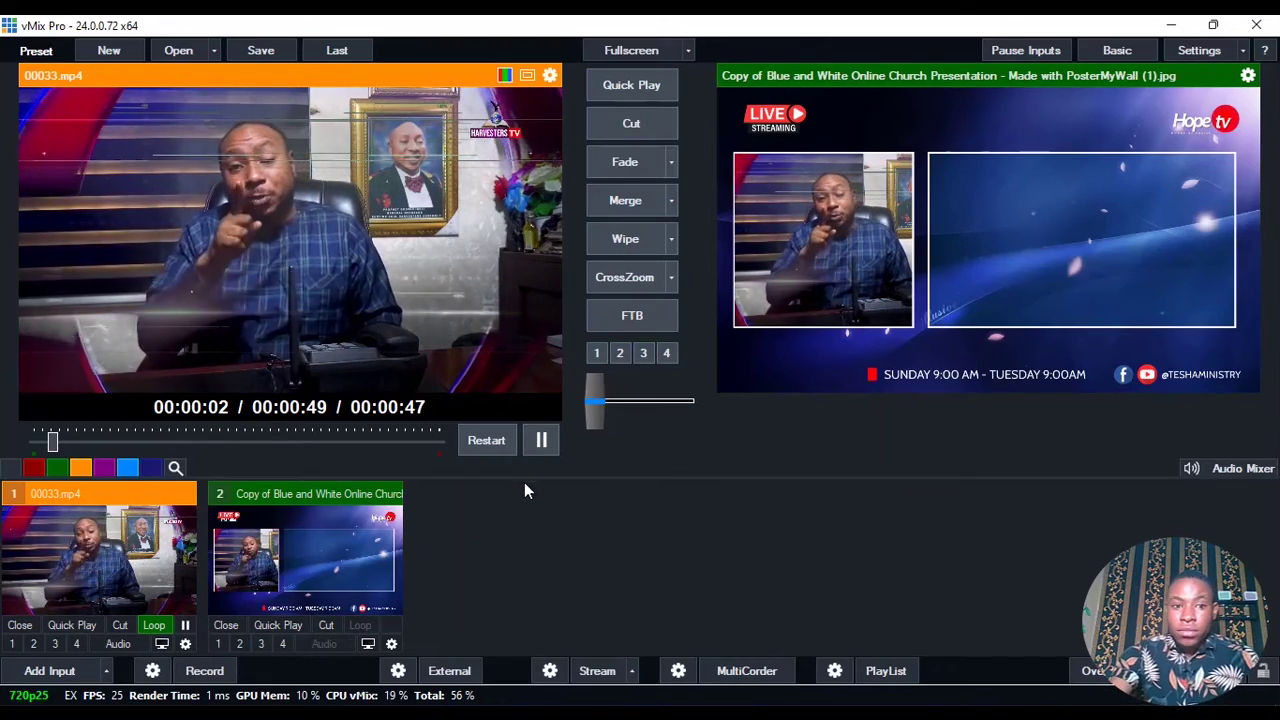
Step: Review the church overlay input's settings, then bring up the Windows Start menu
left_click(278, 575)
right_click(278, 575)
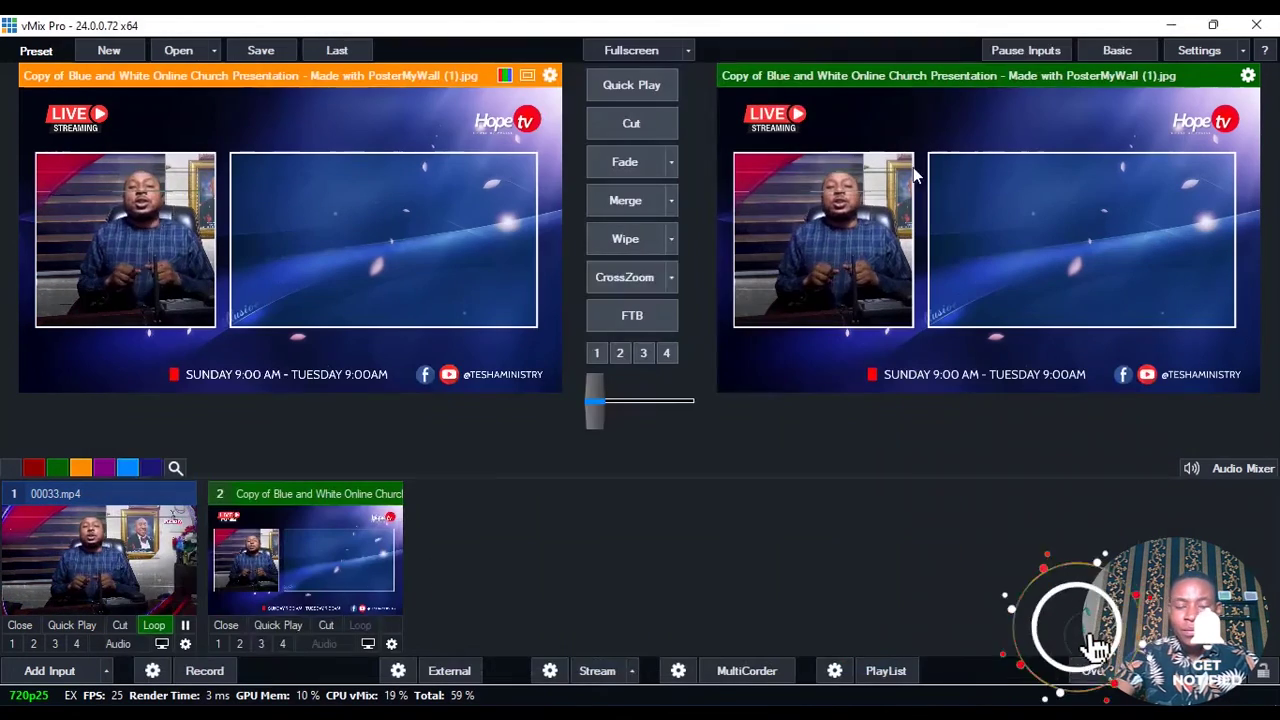
left_click(1143, 54)
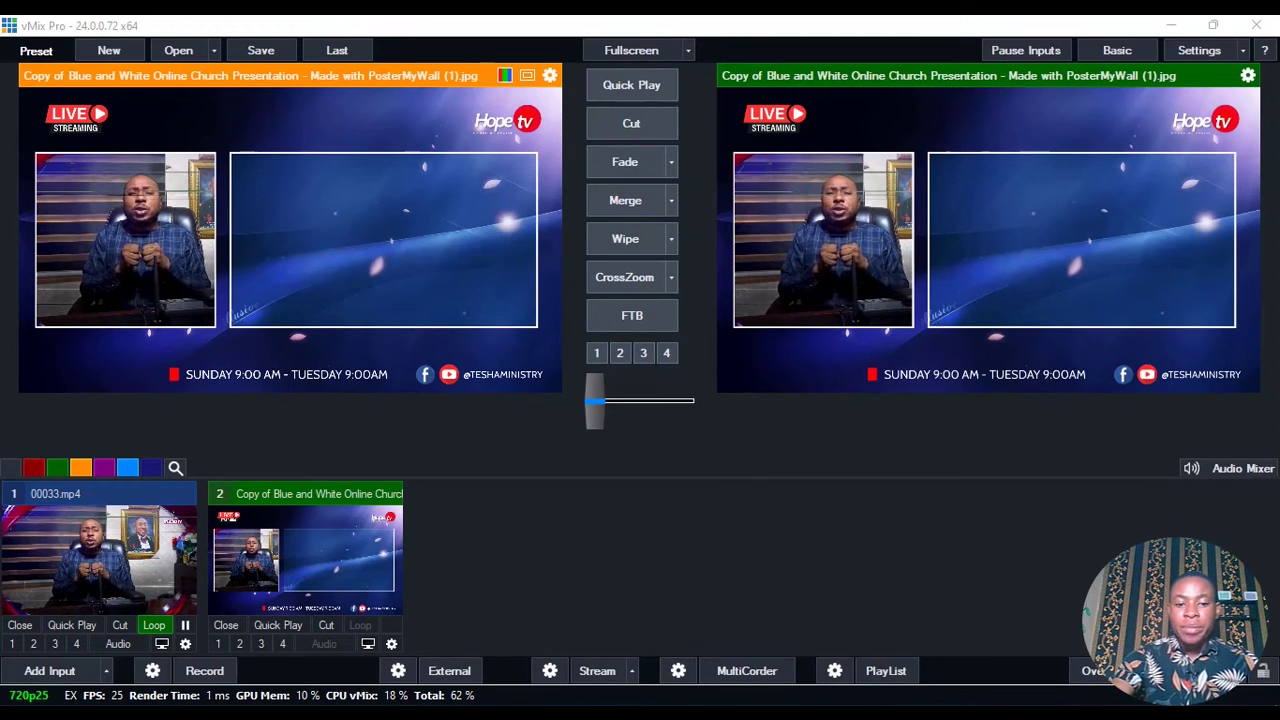
key("super")
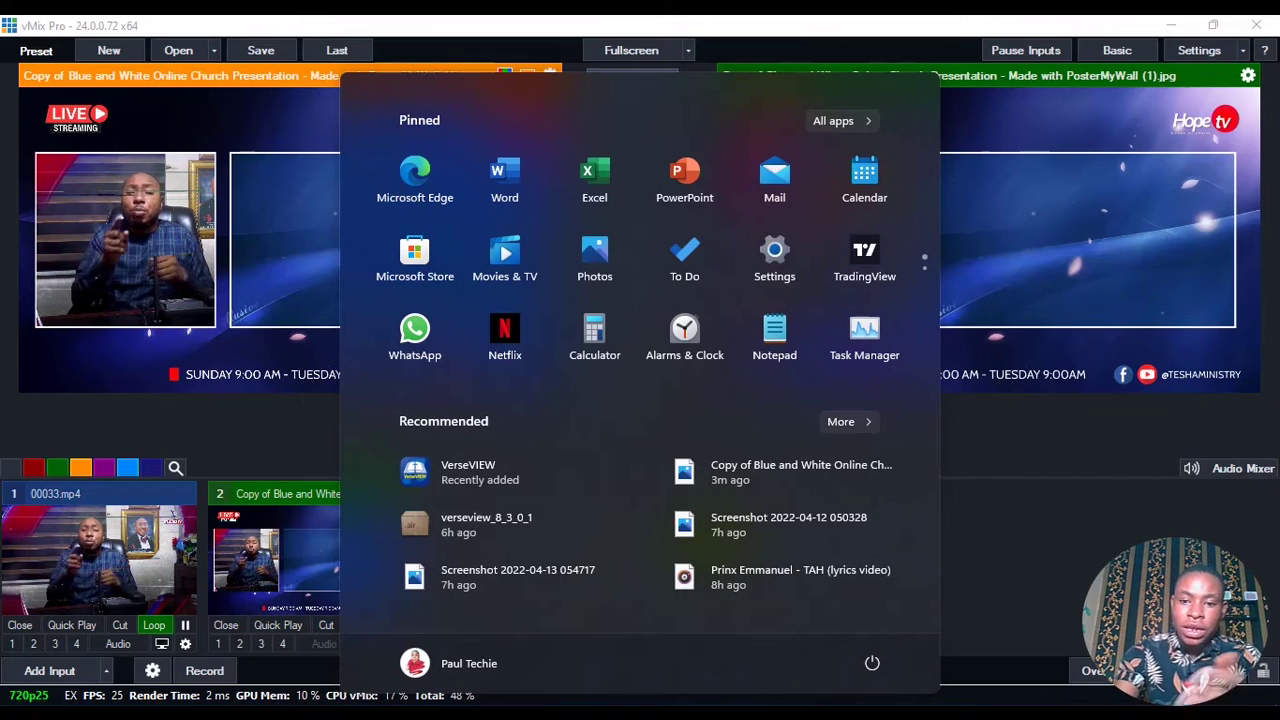
Step: Search the Start menu for 'bib' and launch BibleShow 5
left_click(1040, 436)
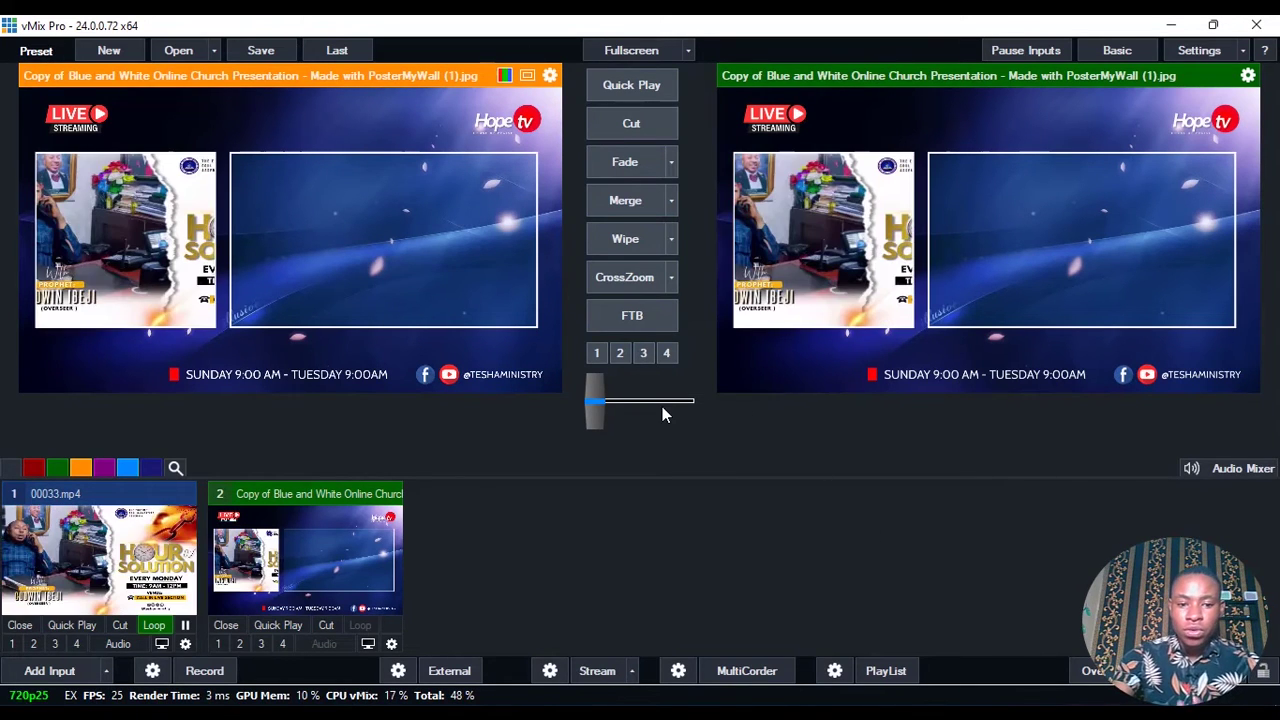
key("super")
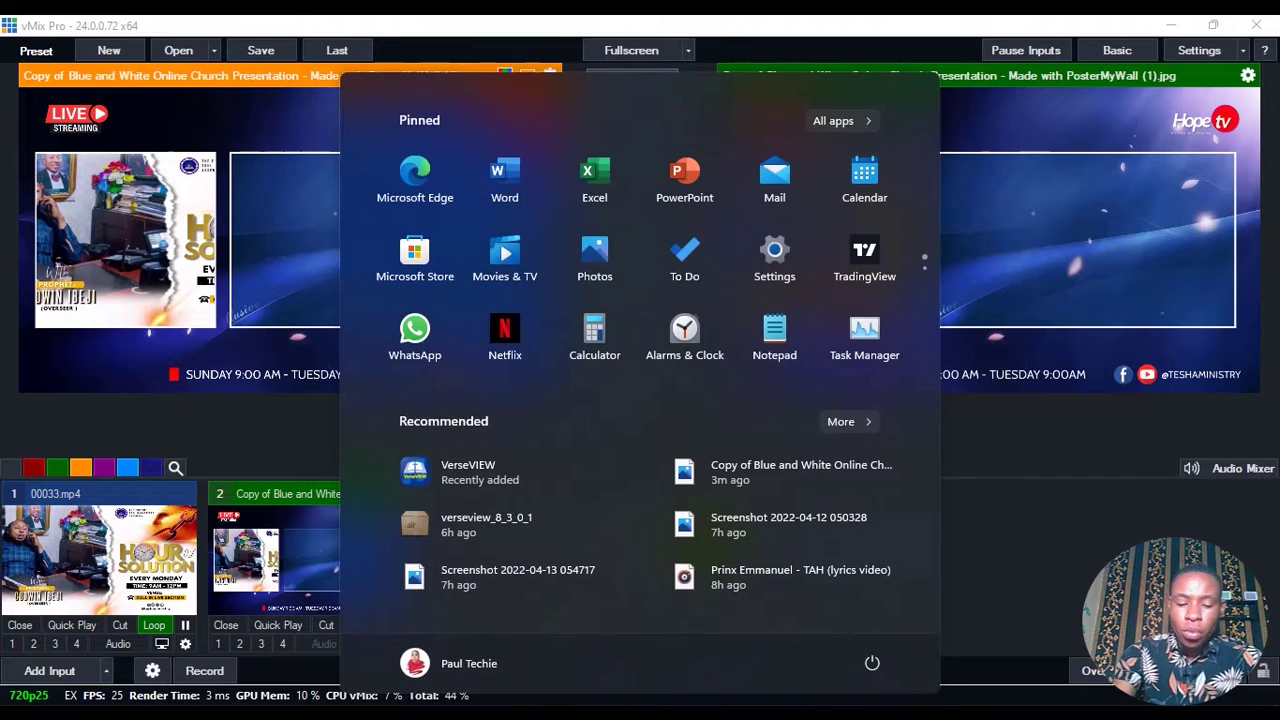
type("bibe")
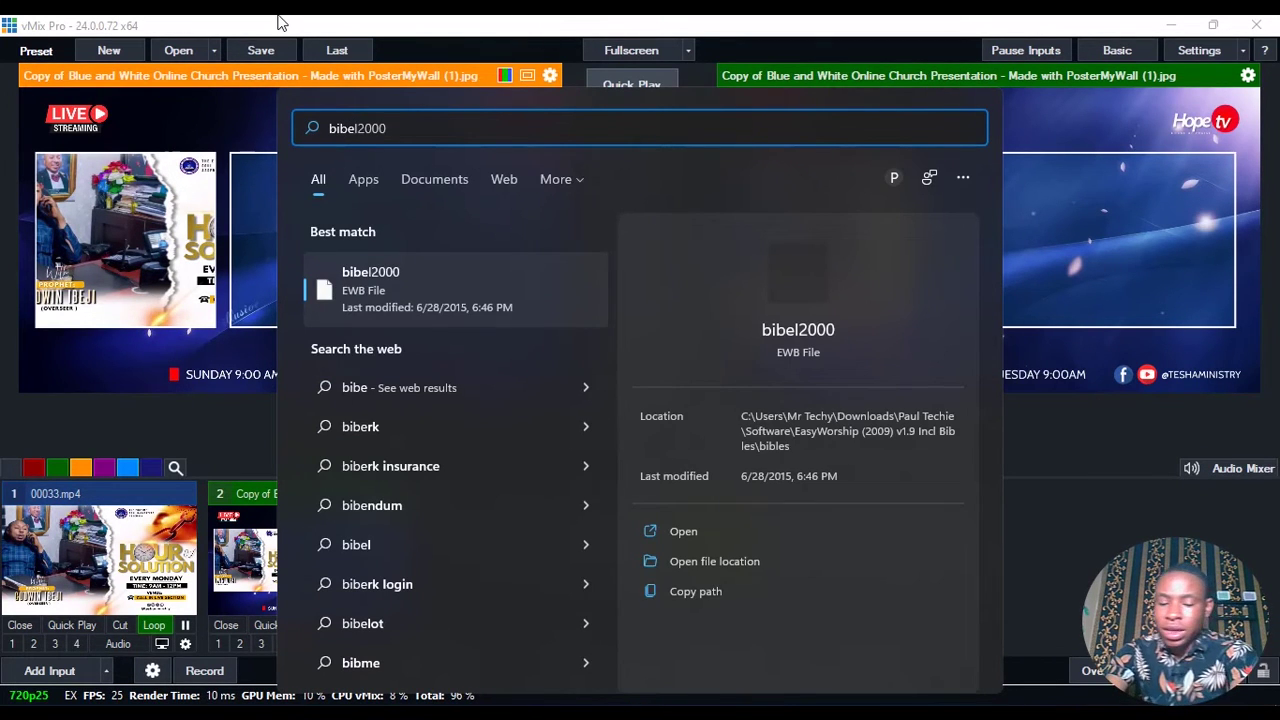
key("BackSpace")
key("BackSpace")
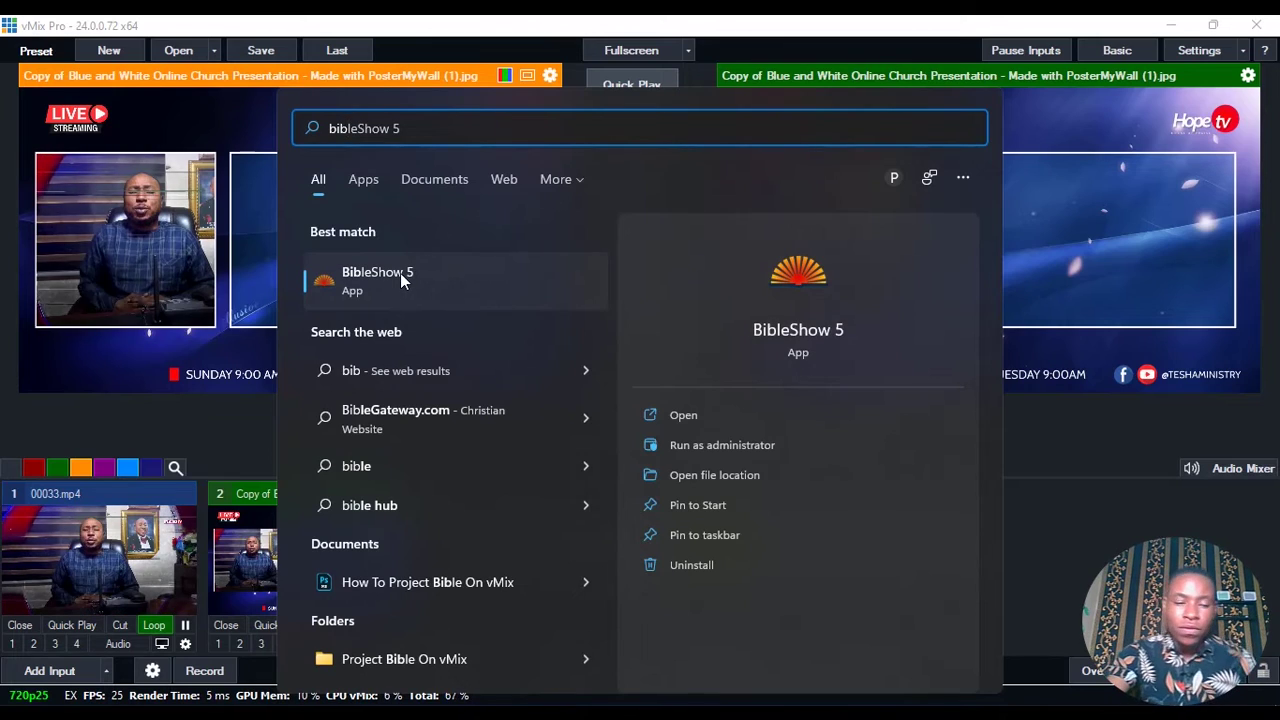
left_click(400, 274)
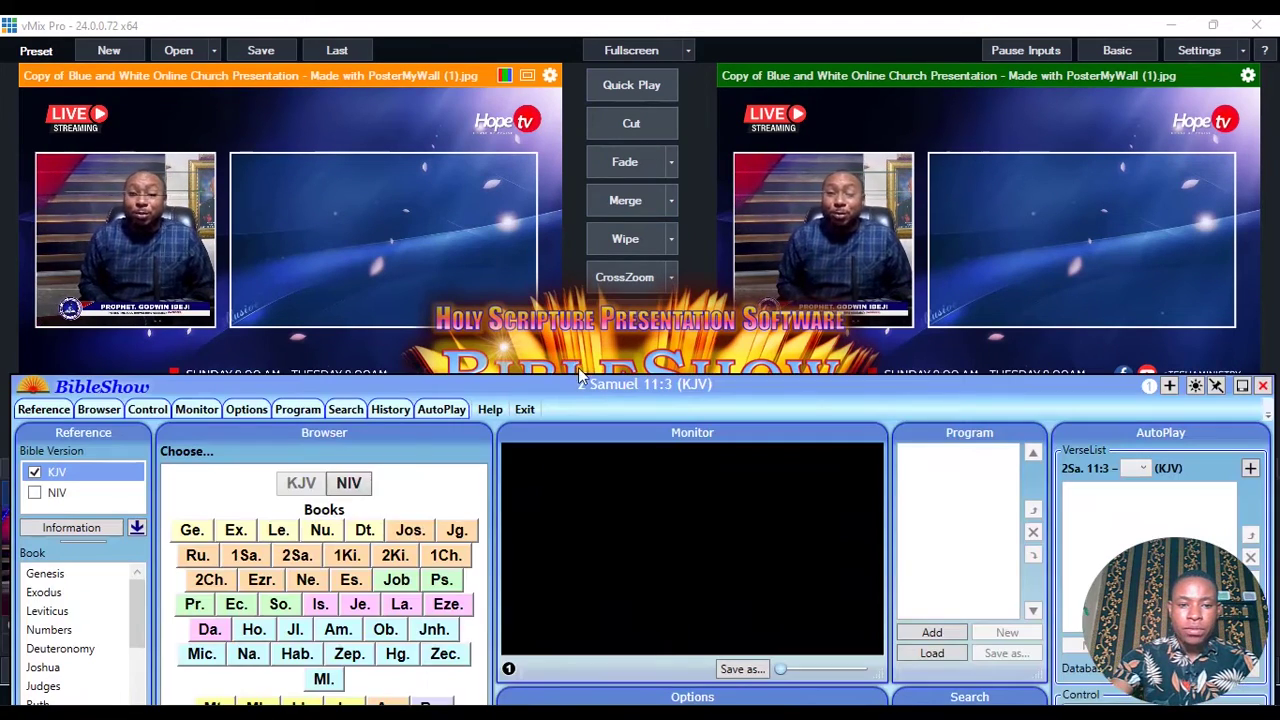
Step: Move the BibleShow window up and browse the installable Bible versions under Options > Bibles
left_click_drag(578, 373, 563, 54)
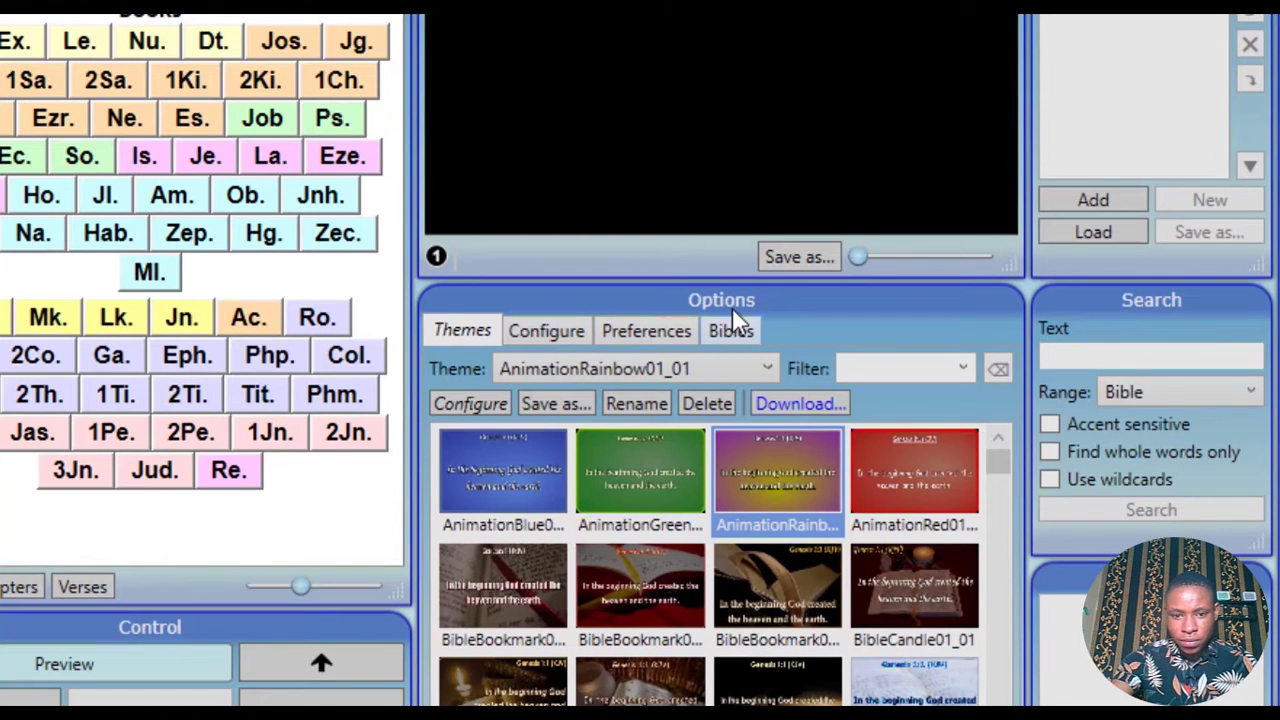
left_click(727, 336)
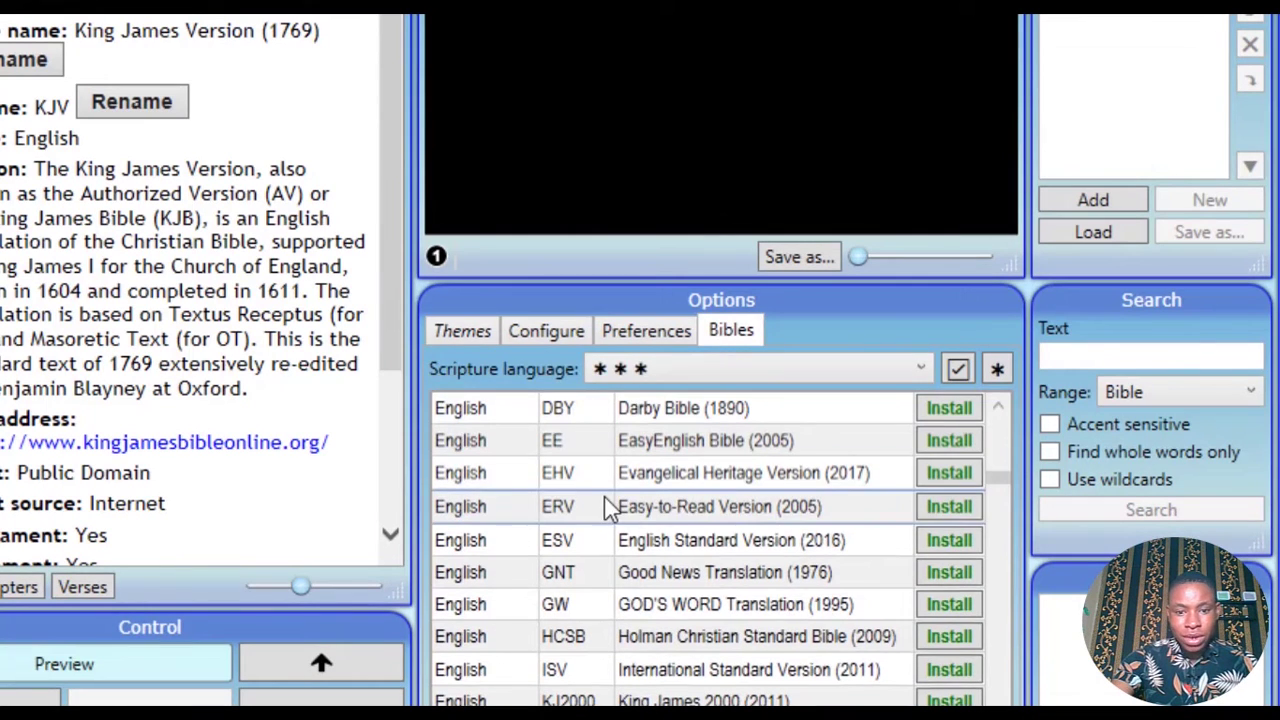
mouse_move(623, 578)
scroll(620, 578, "down", 2)
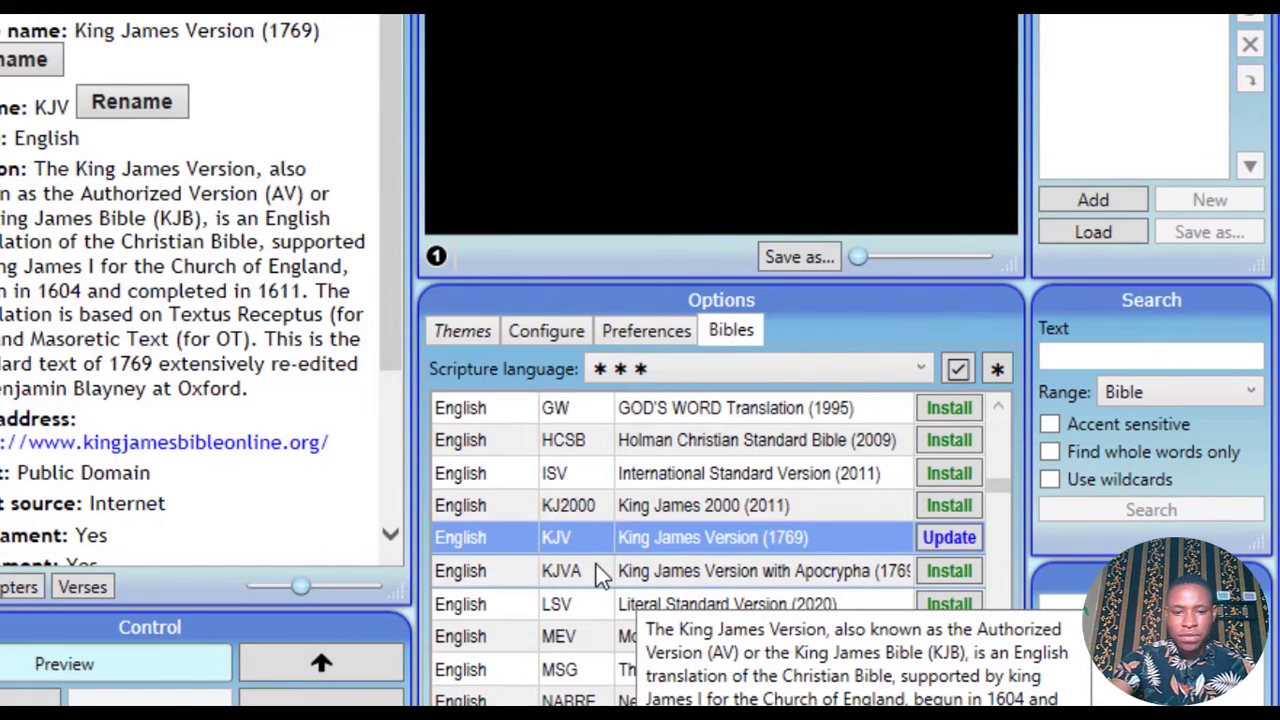
scroll(598, 575, "down", 2)
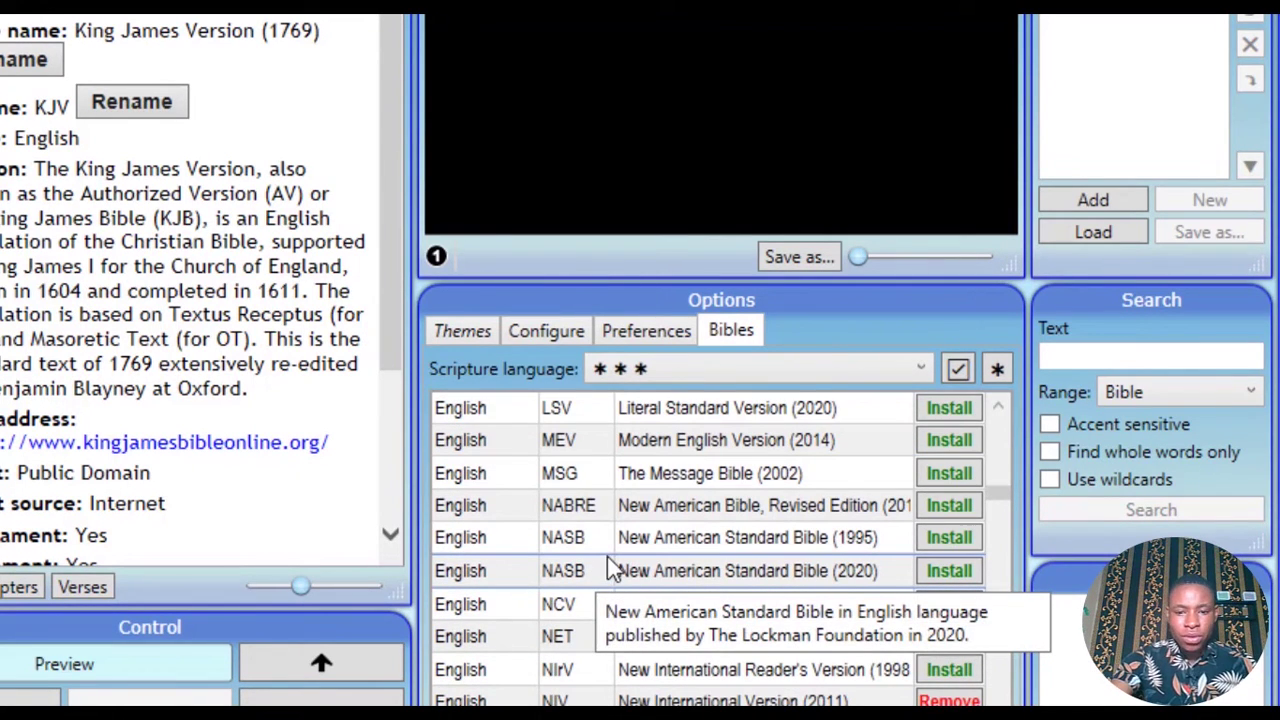
scroll(615, 565, "up", 20)
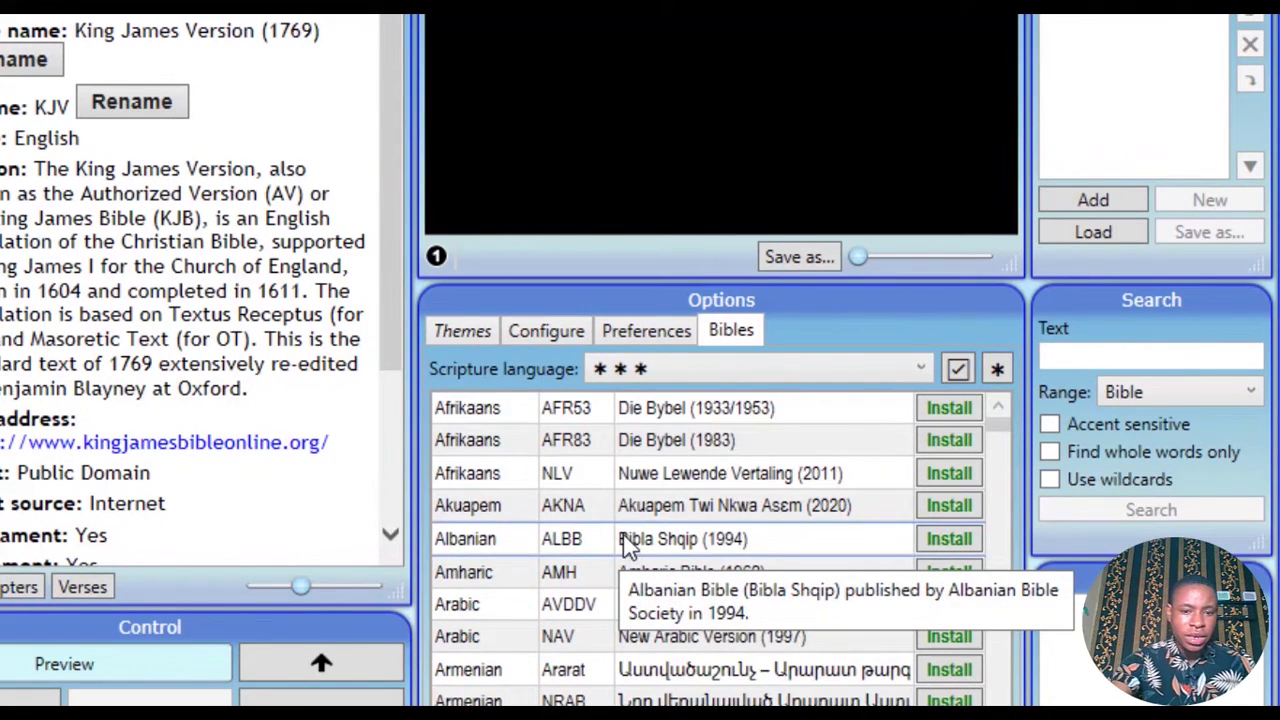
scroll(625, 545, "down", 3)
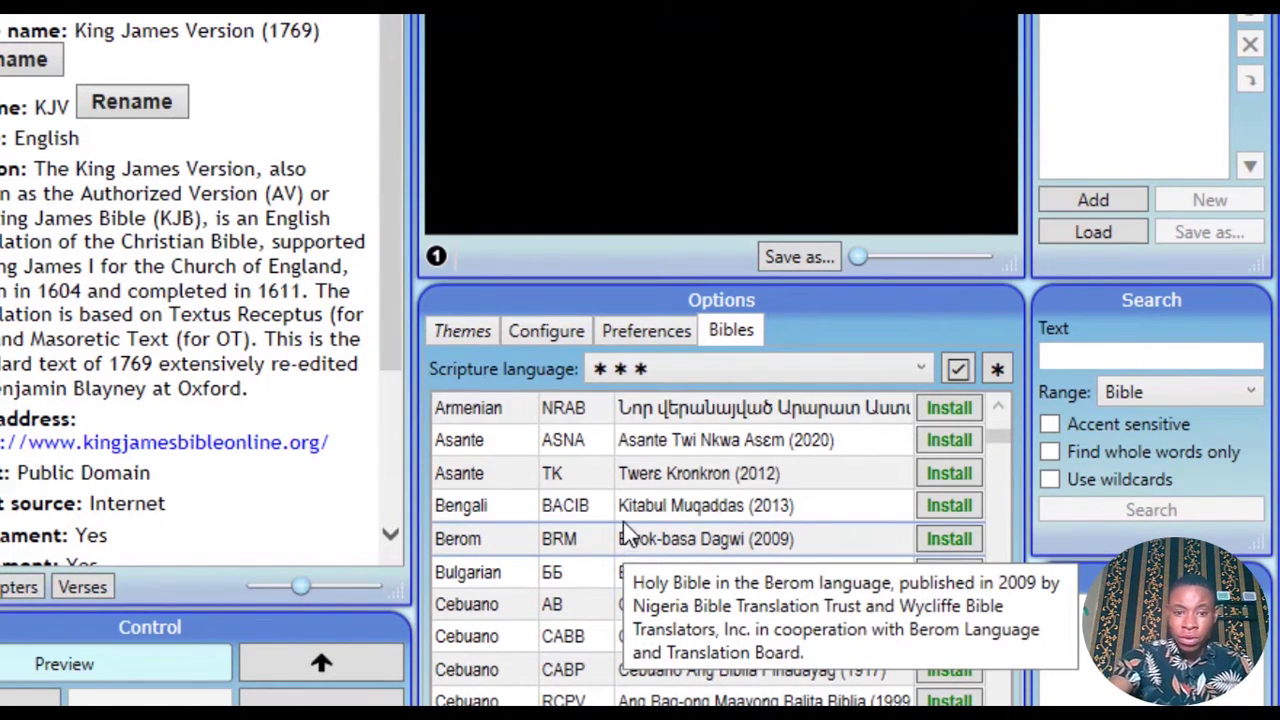
scroll(605, 470, "up", 3)
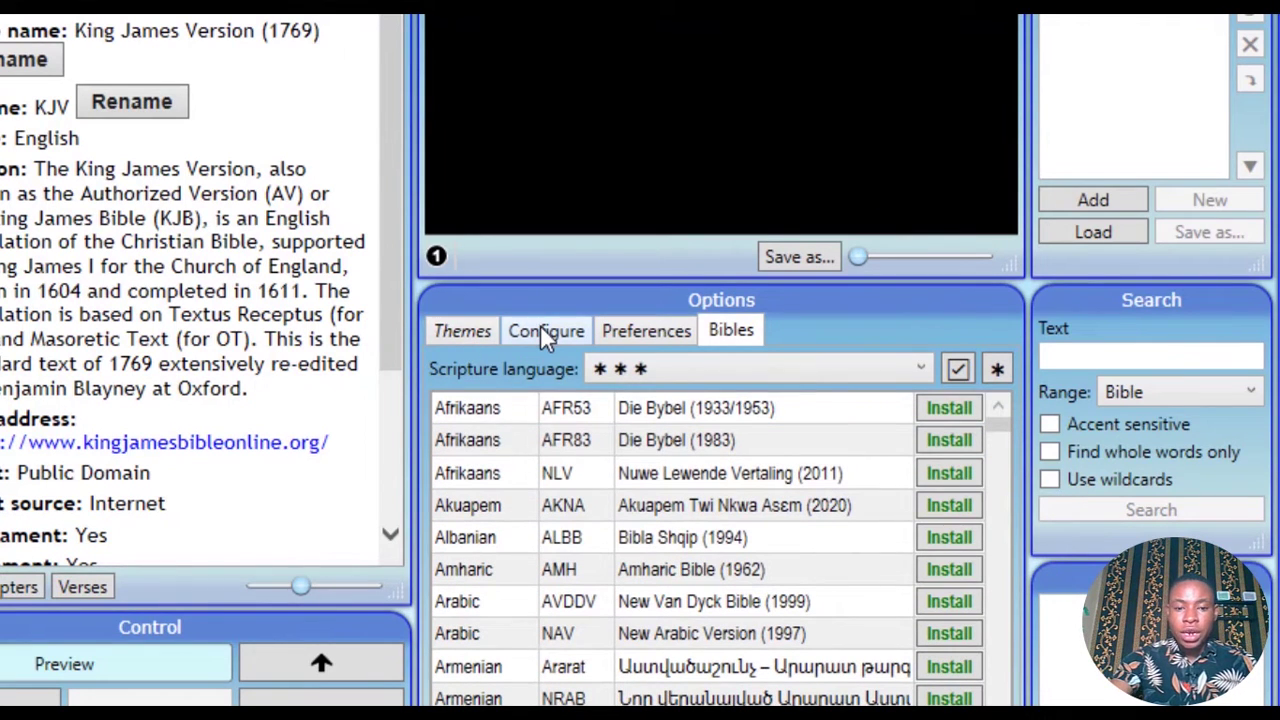
Step: Set Display 1's destination to NDI output with Display window unticked
left_click(540, 332)
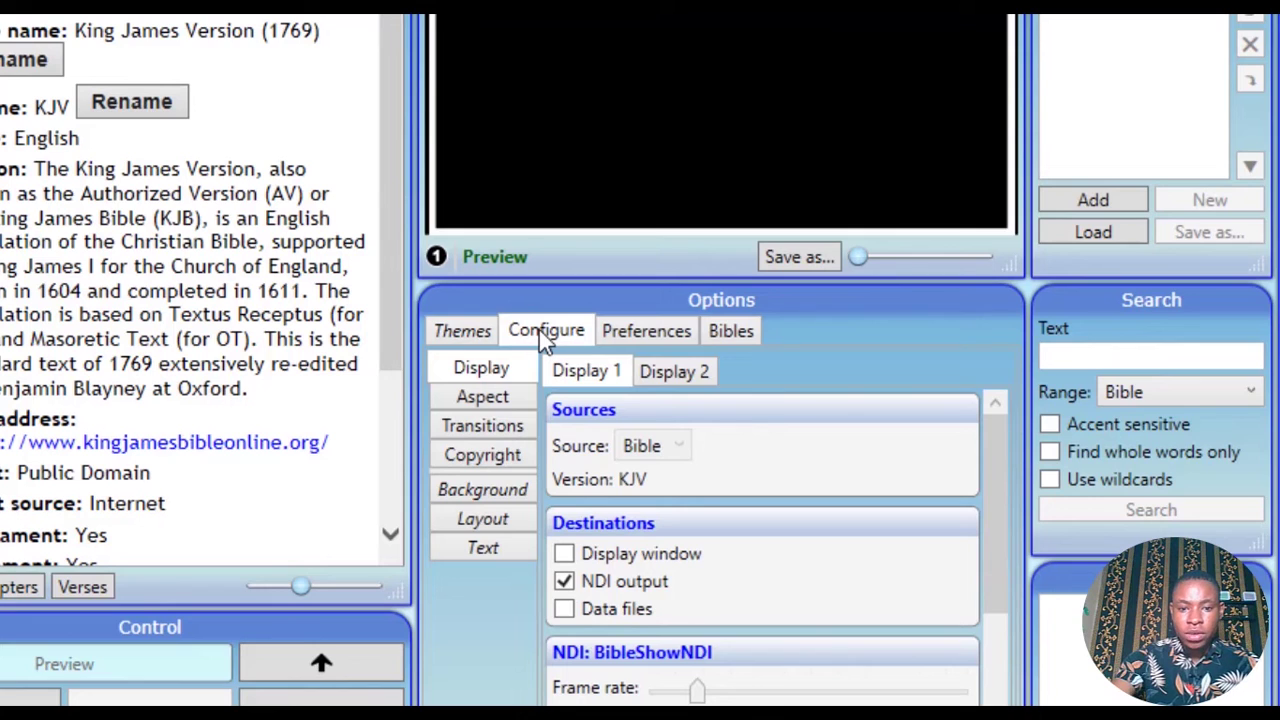
left_click(565, 582)
left_click(565, 555)
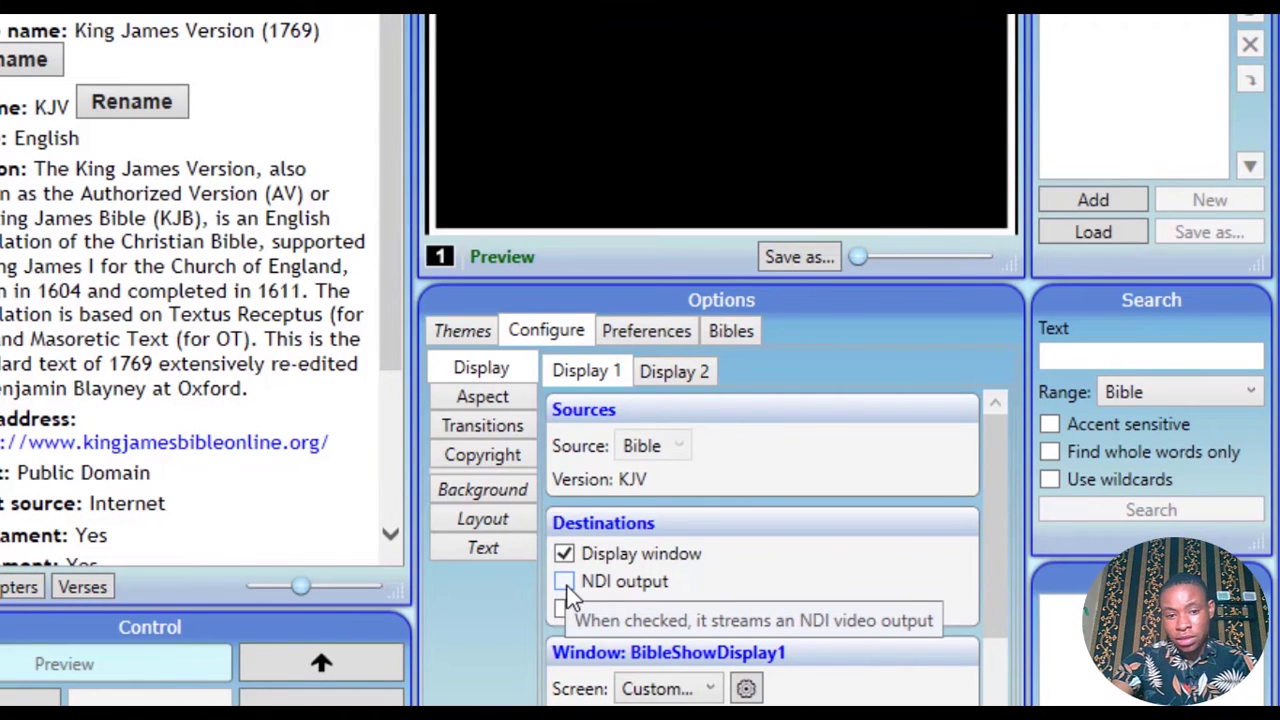
left_click(565, 582)
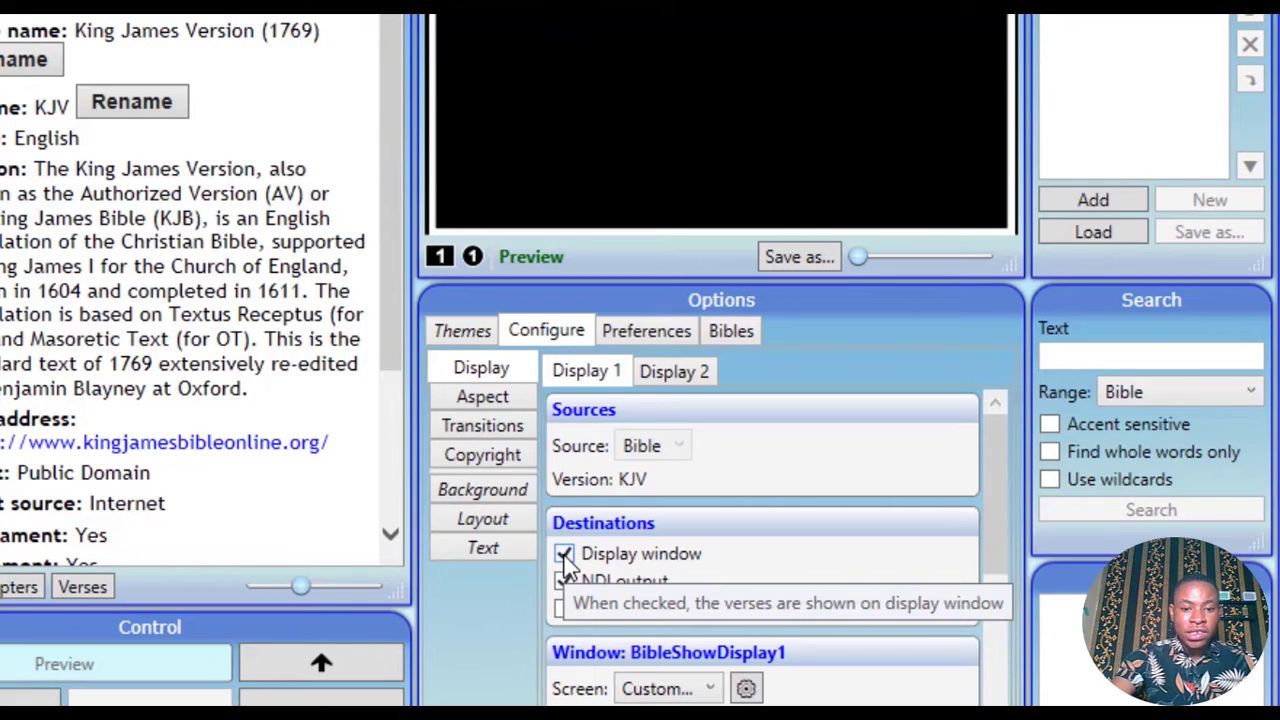
left_click(564, 556)
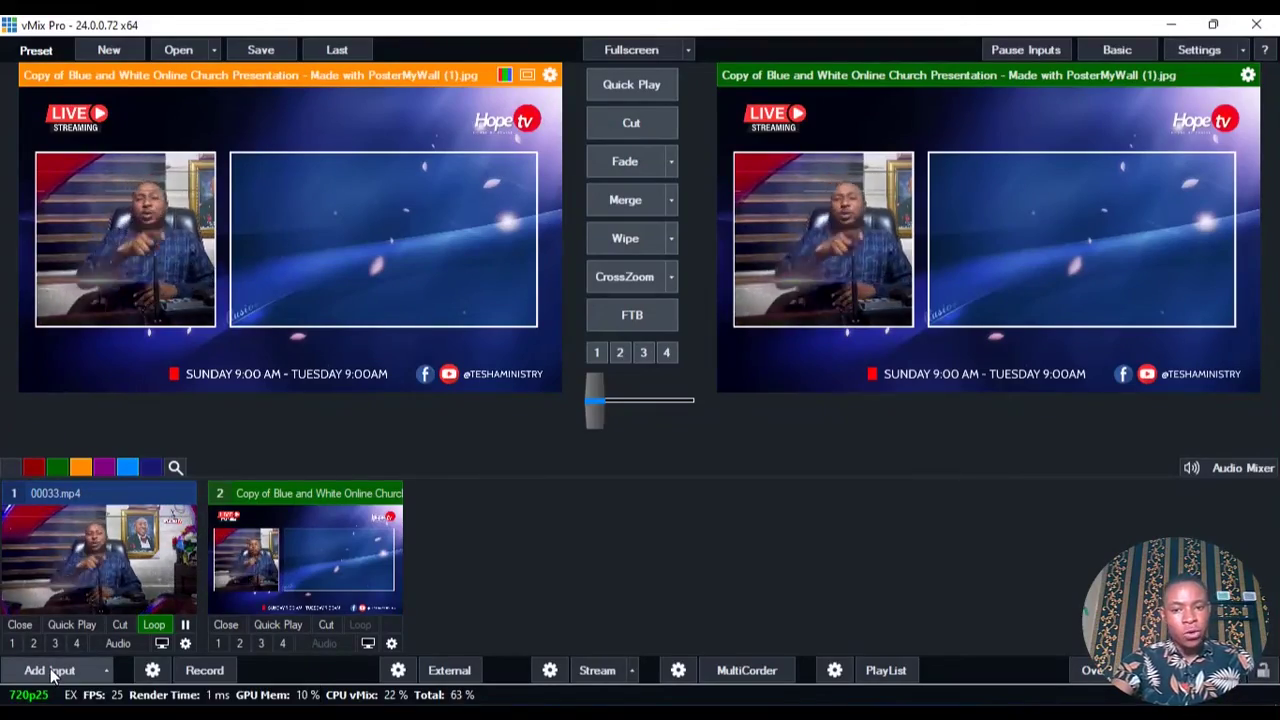
Step: Add the BibleShowNDI source from PAULPC as a new NDI input in vMix
left_click(51, 670)
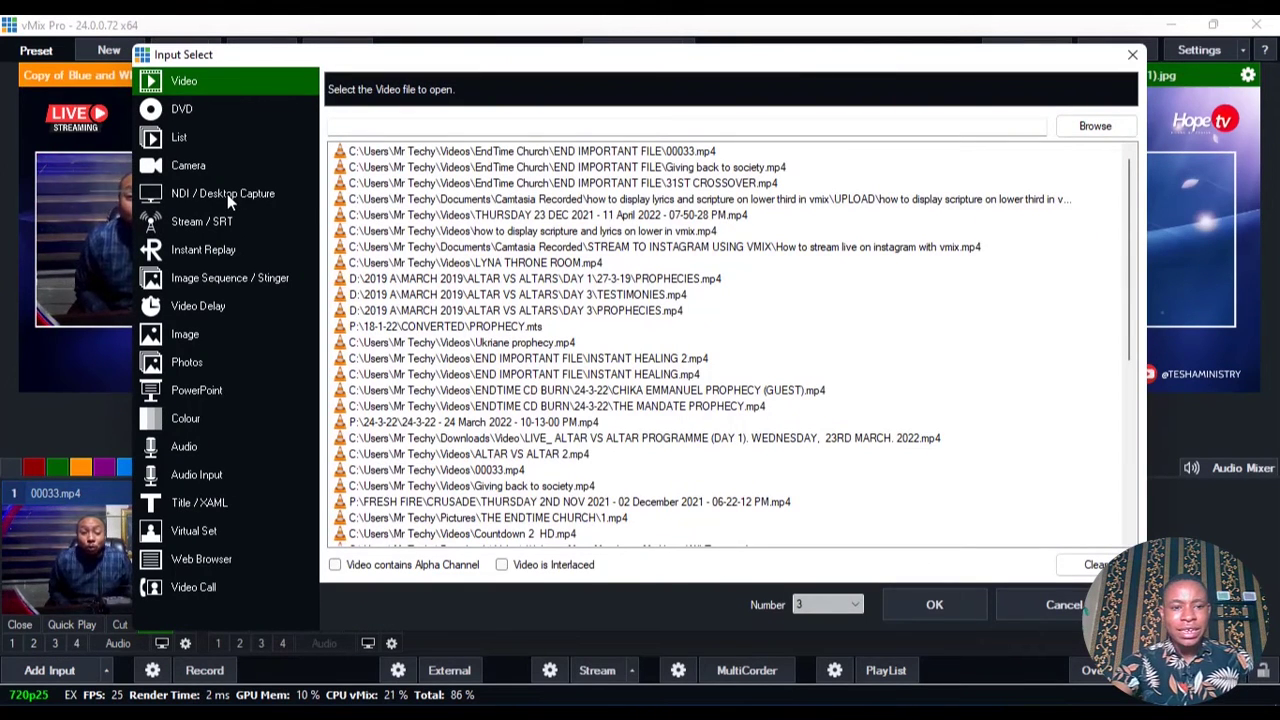
left_click(227, 194)
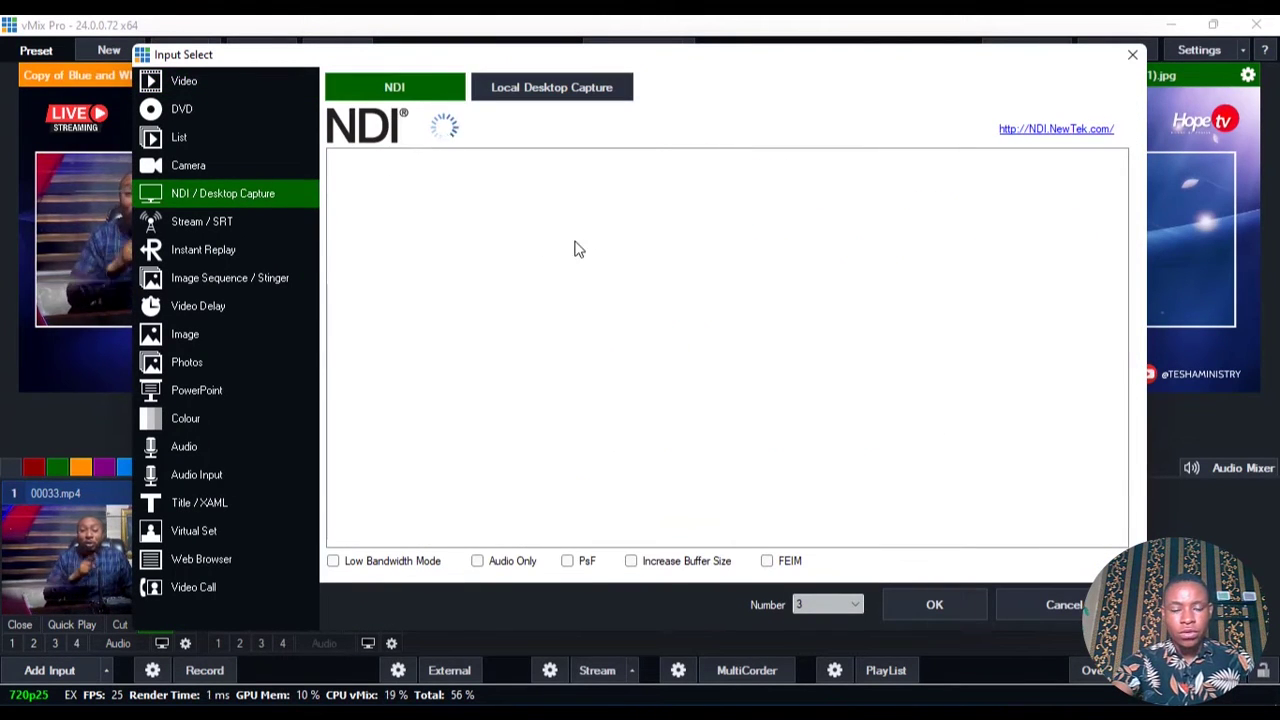
left_click(433, 212)
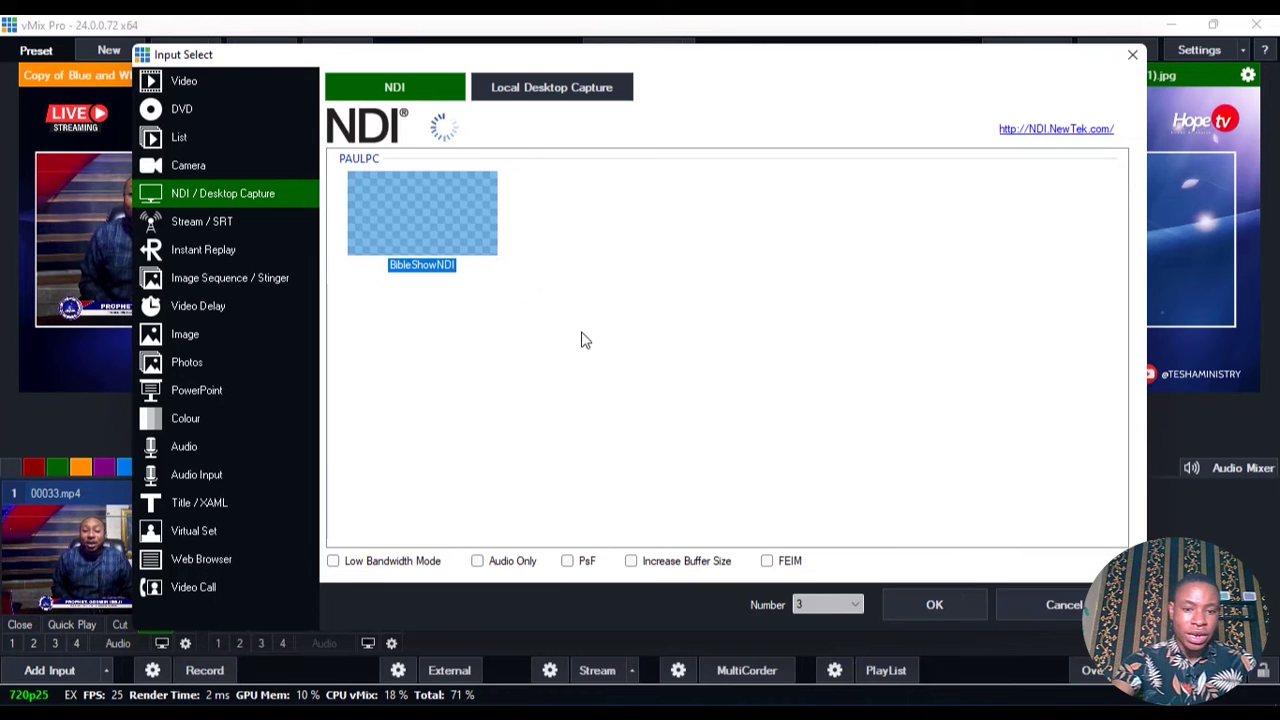
left_click(920, 603)
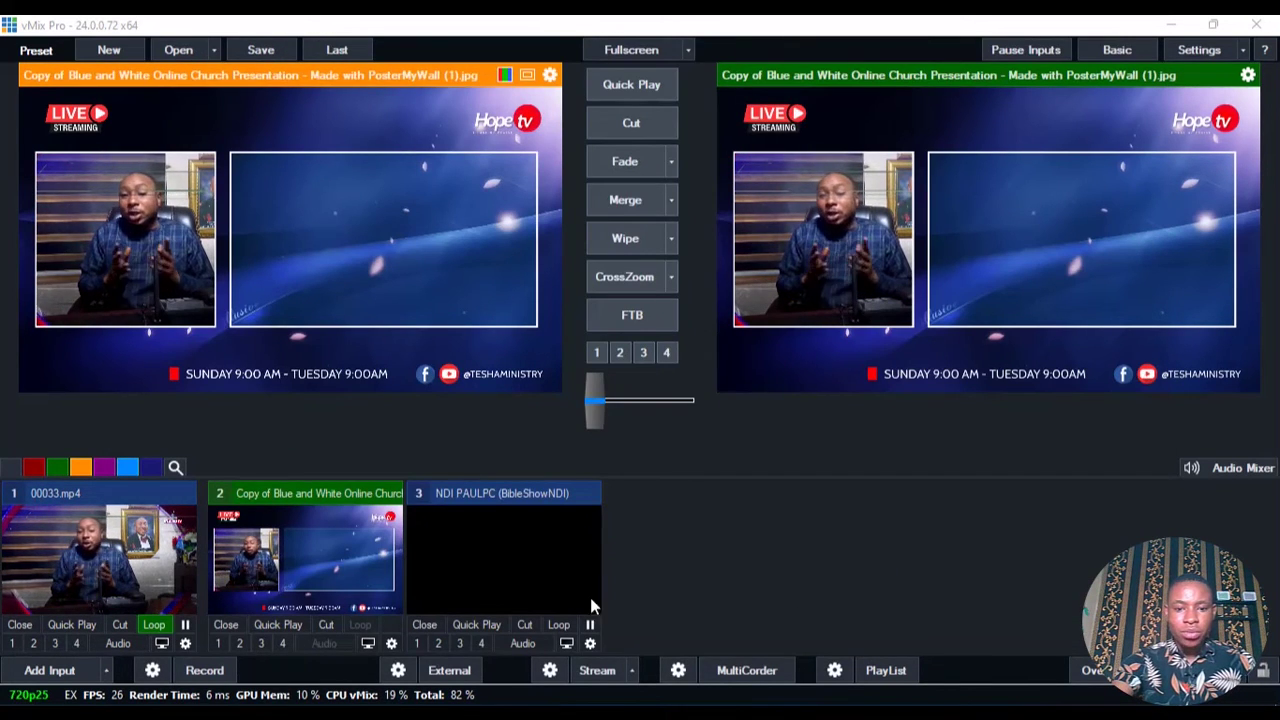
key("alt+Tab")
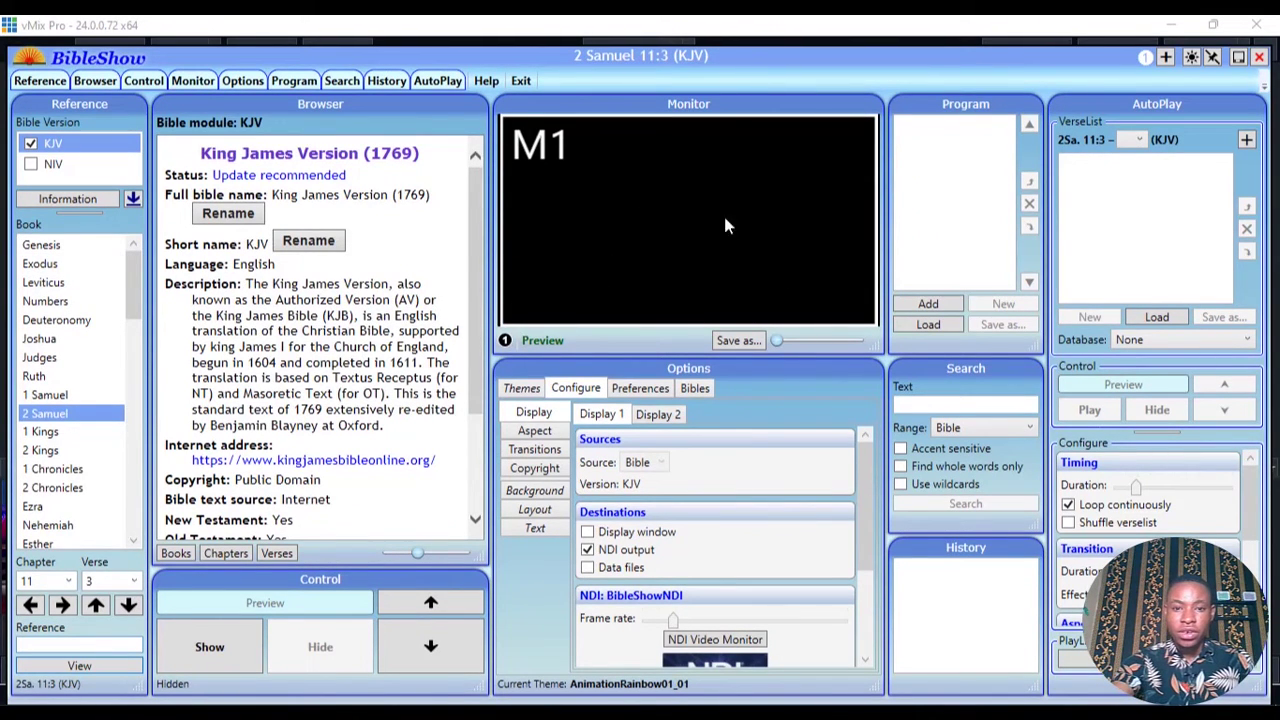
Step: Open Exodus chapter 12 and put verses 24 and 23 live
left_click(45, 263)
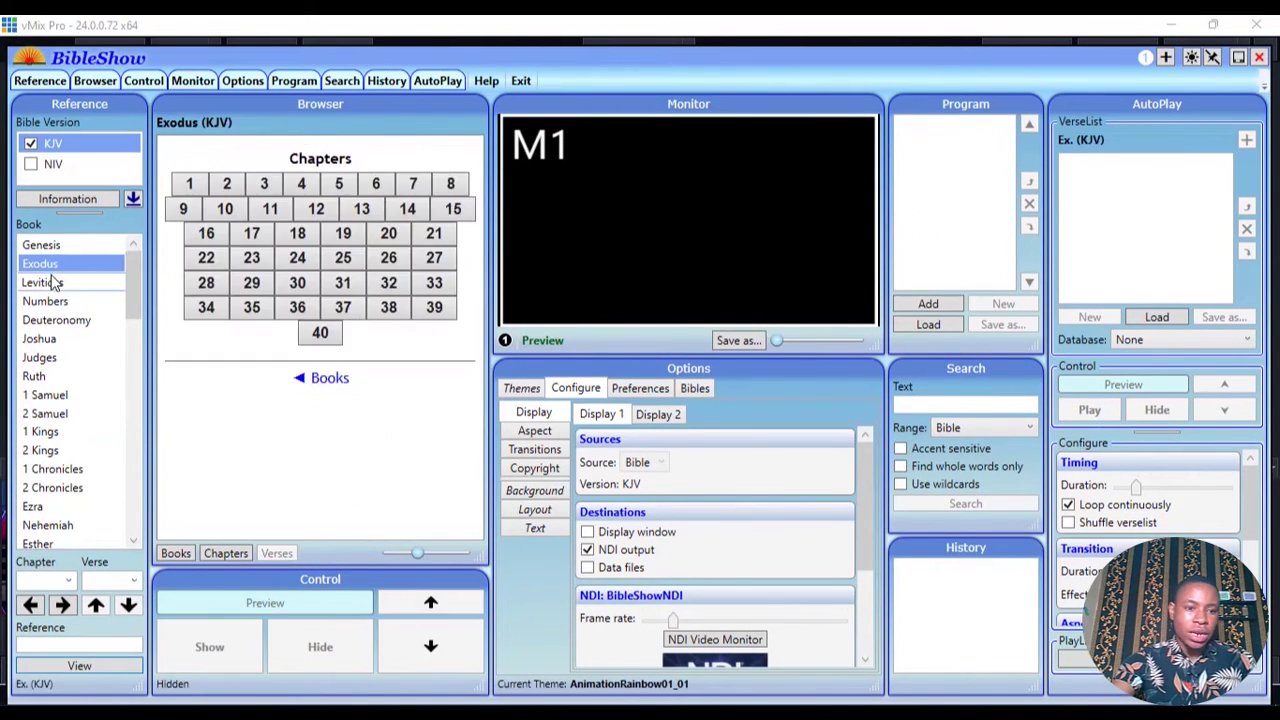
left_click(314, 208)
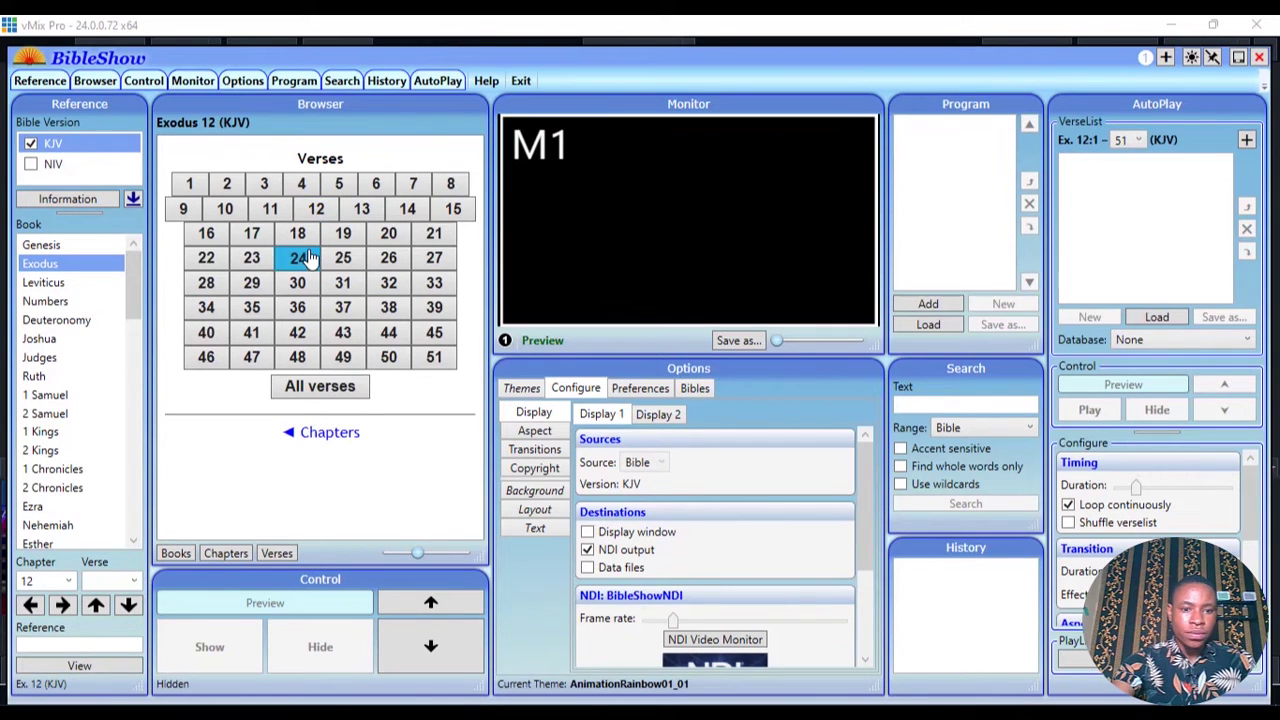
left_click(297, 258)
left_click(187, 319)
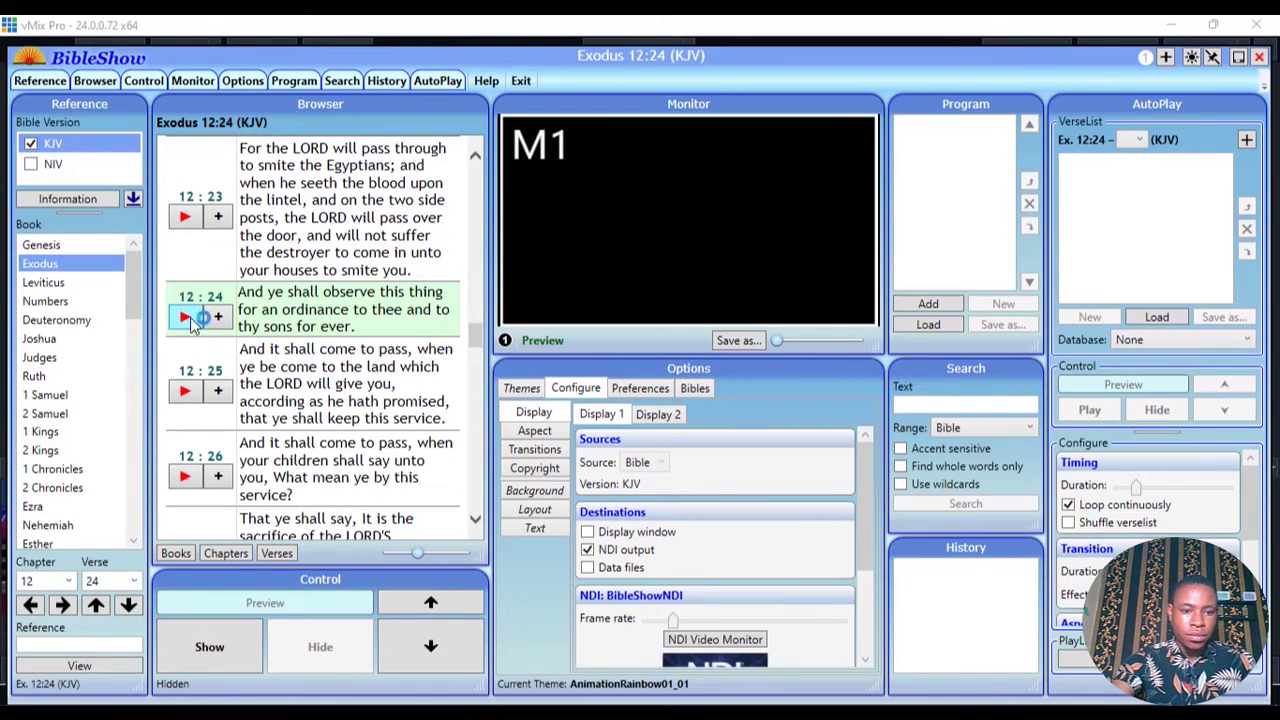
left_click(185, 216)
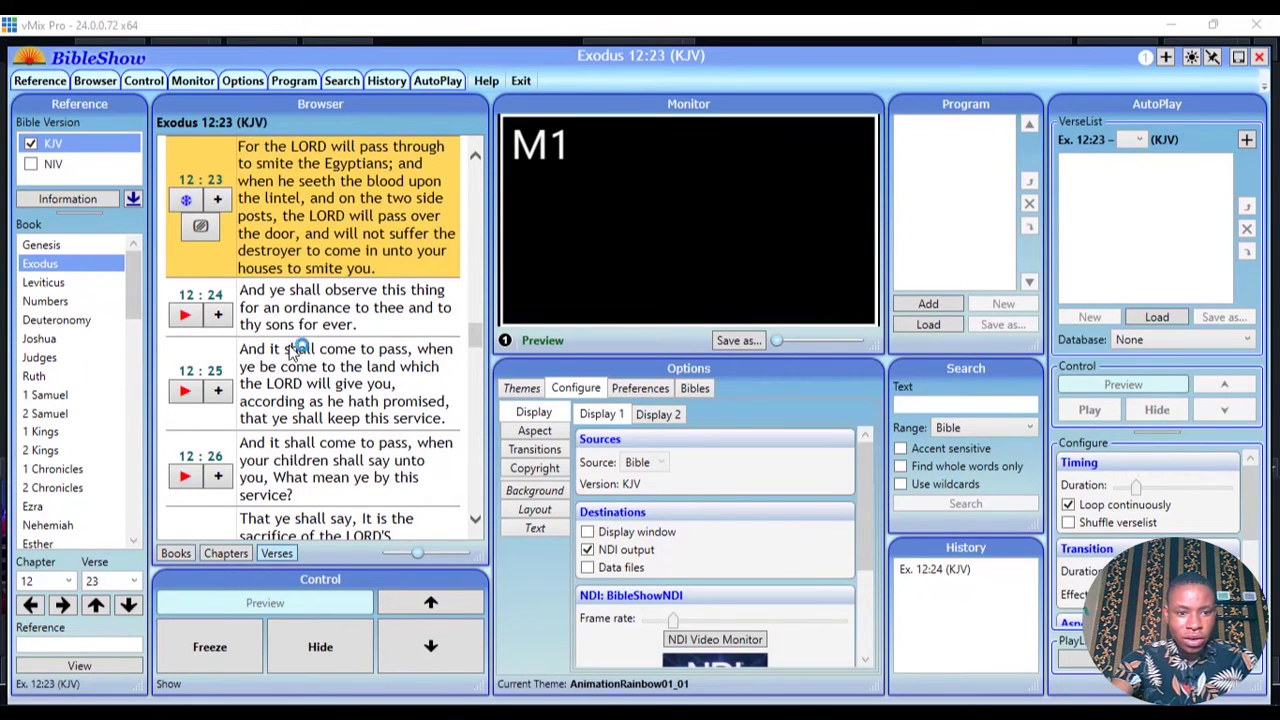
Step: Put Exodus 12:40 and then 12:41 live, then bring up the theme choices
left_click(274, 553)
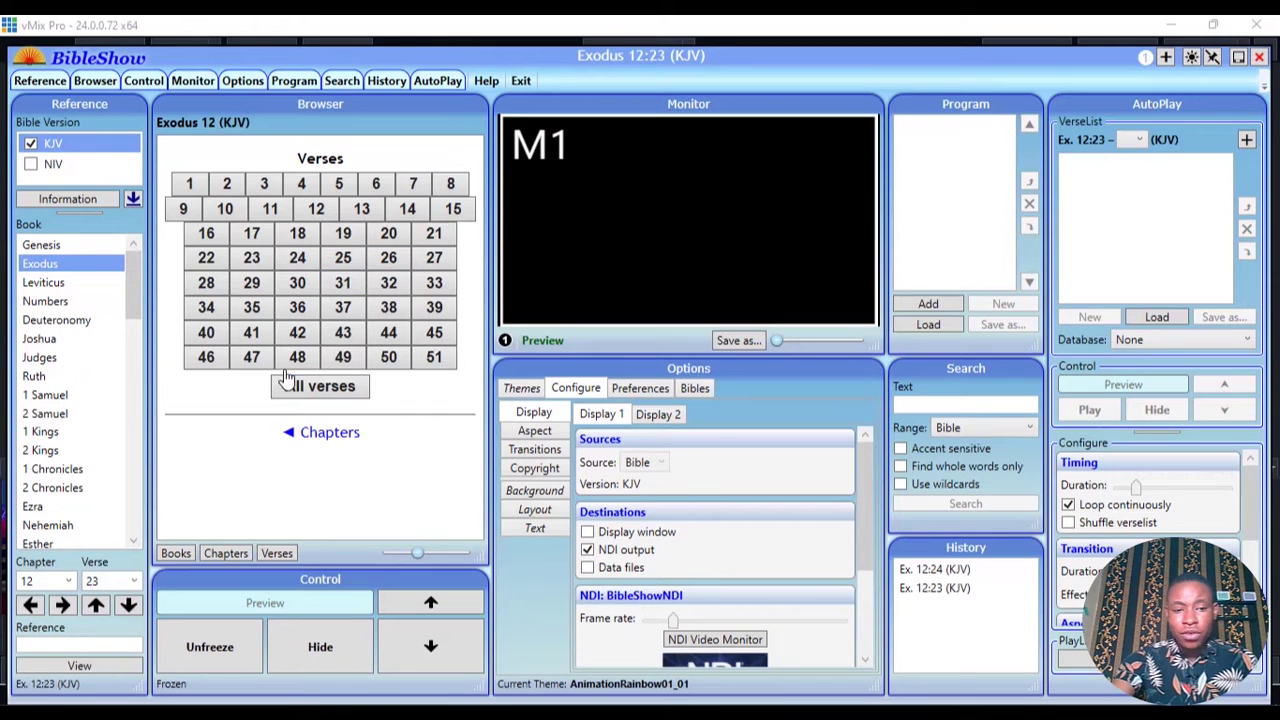
left_click(290, 316)
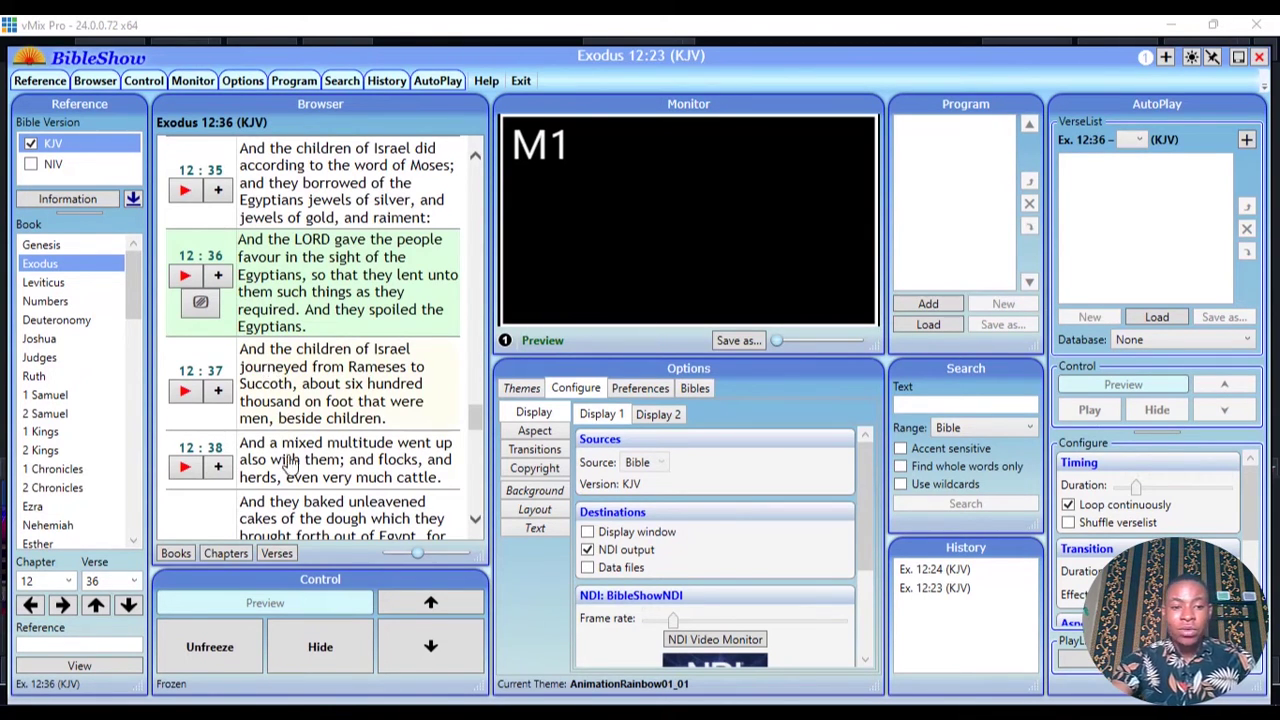
left_click(277, 554)
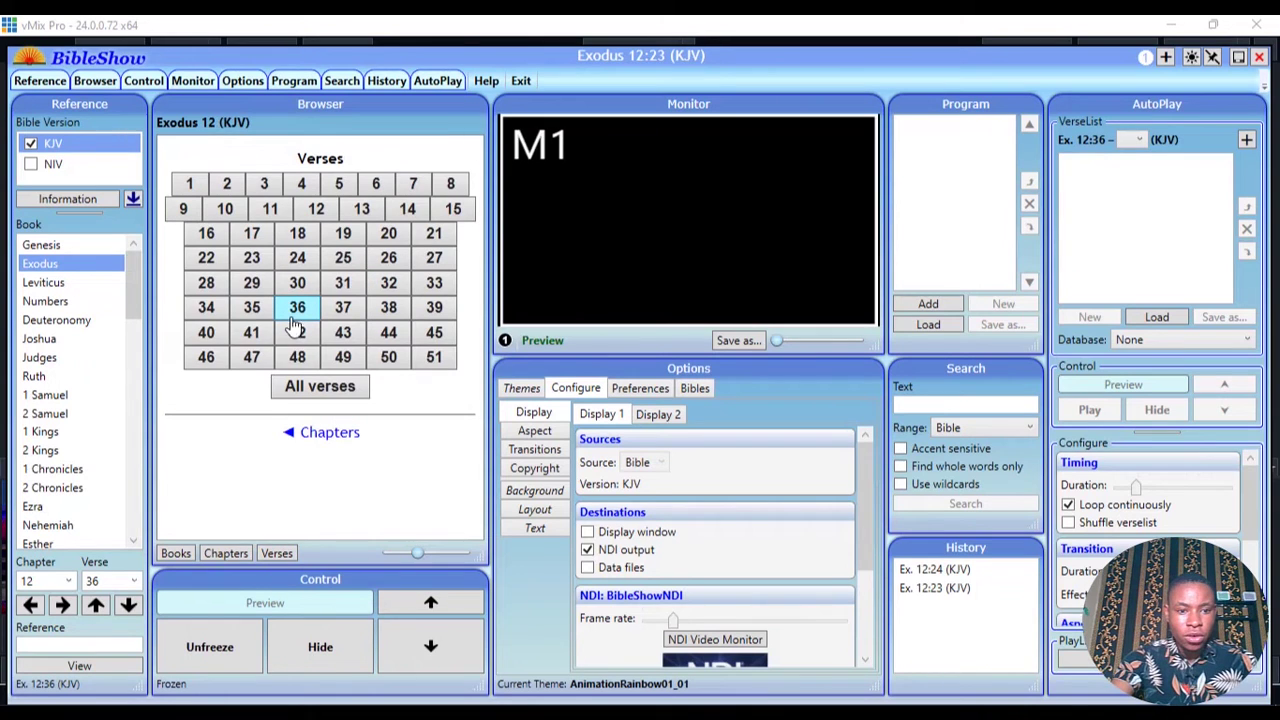
left_click(208, 338)
left_click(185, 314)
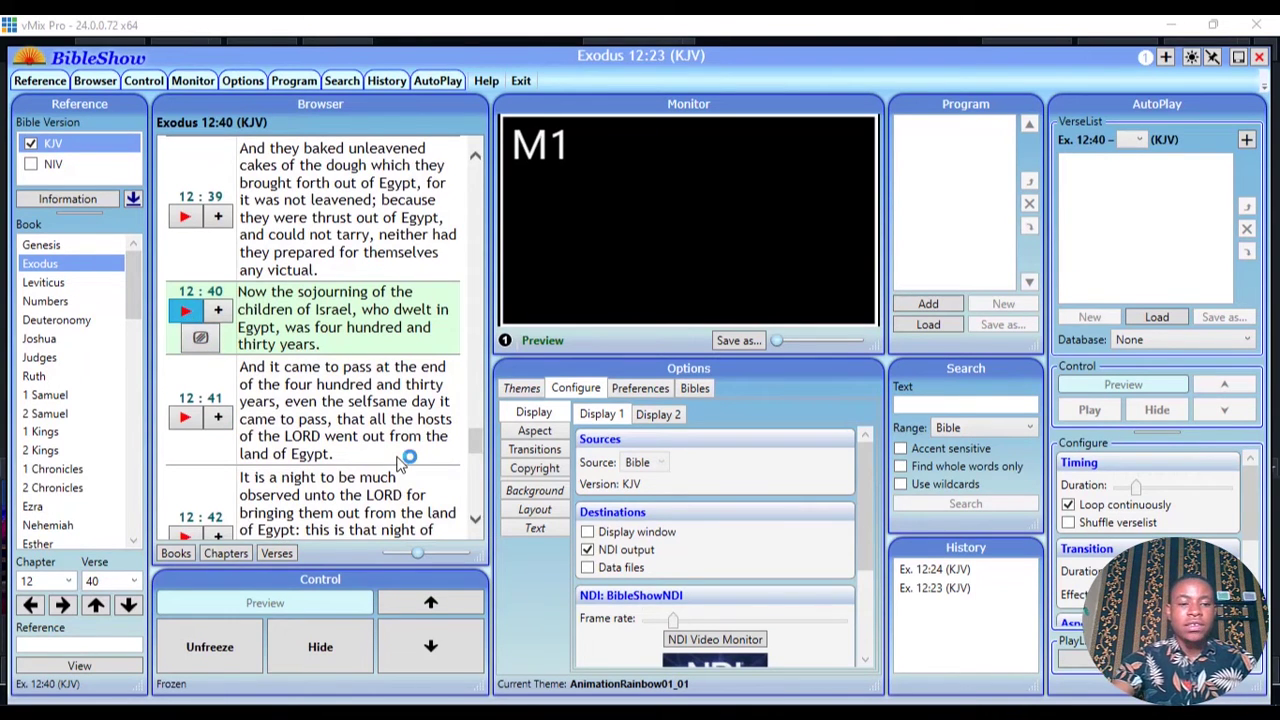
left_click(186, 422)
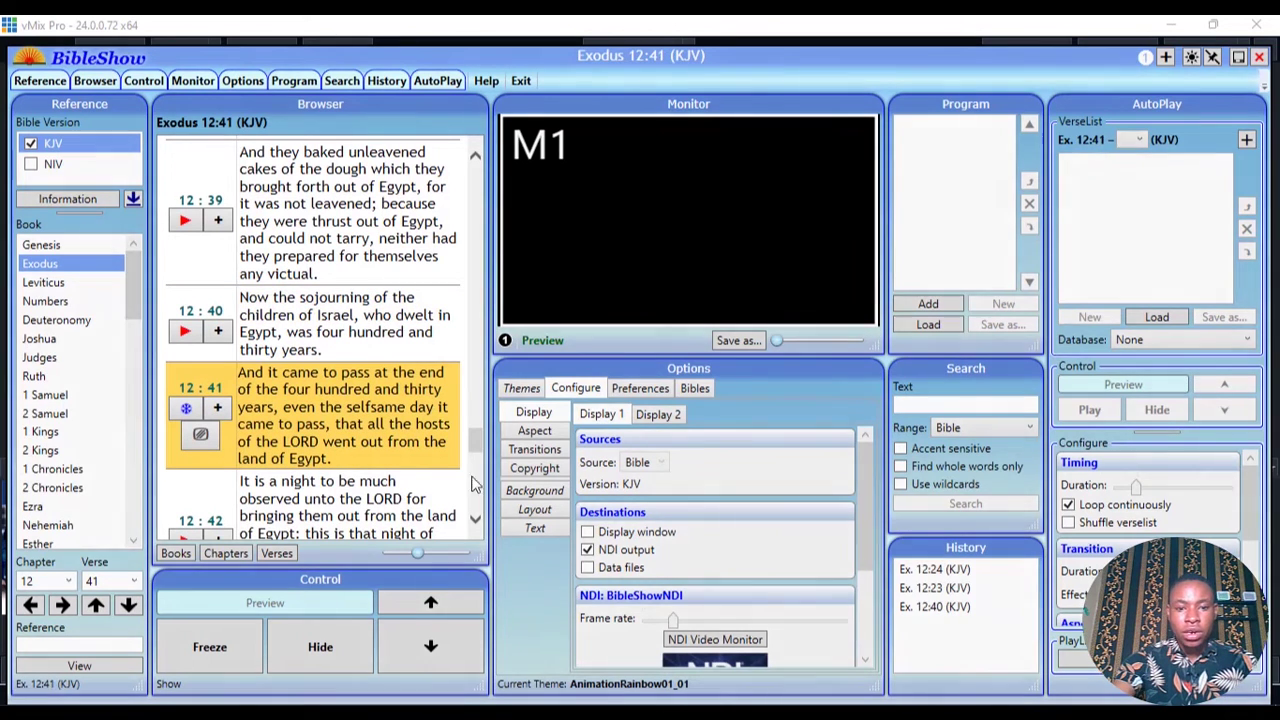
left_click(520, 389)
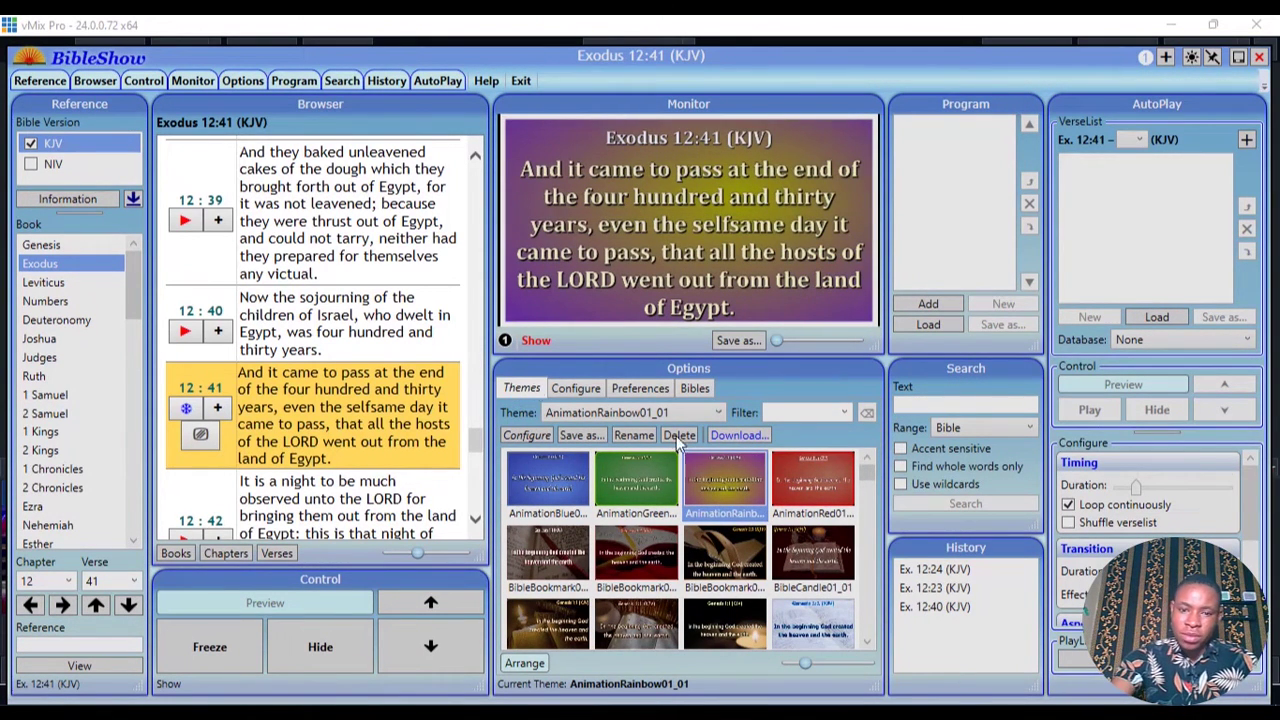
Step: Browse the downloadable theme packages, previewing Themes Collection 7 and Themes Collection 1
left_click(750, 442)
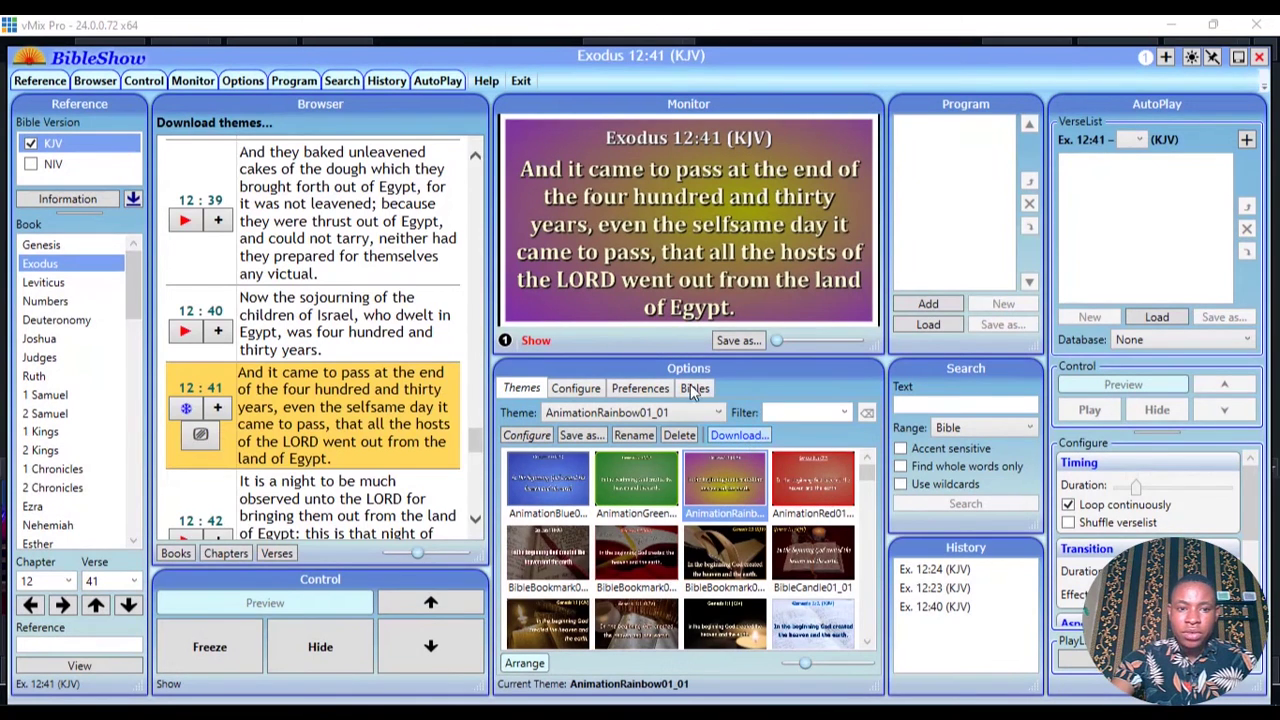
left_click(398, 157)
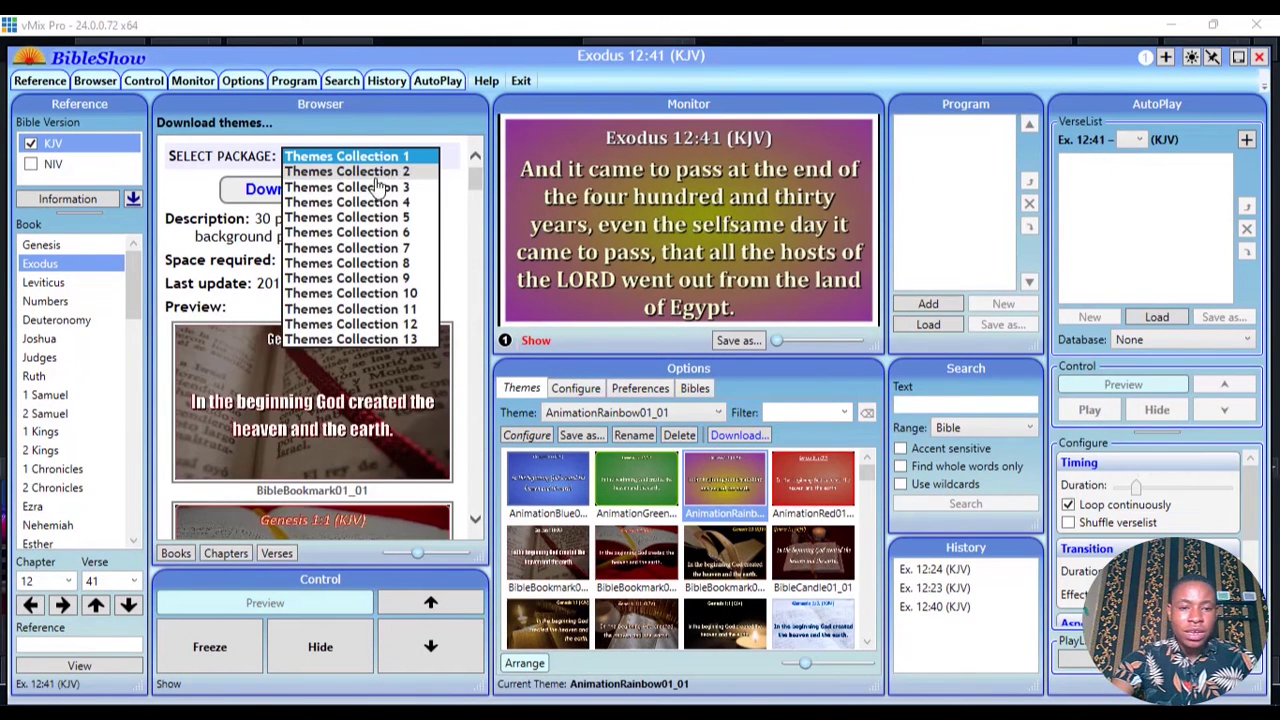
left_click(385, 248)
scroll(337, 370, "down", 10)
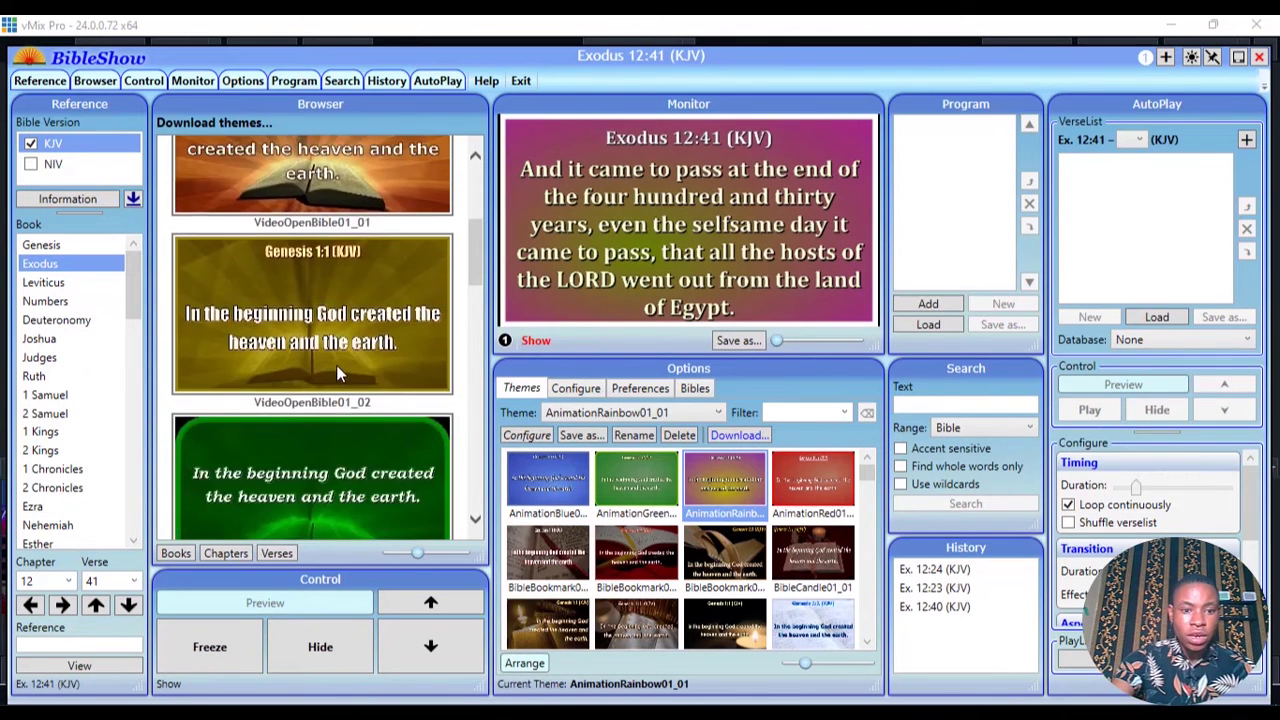
scroll(337, 360, "up", 10)
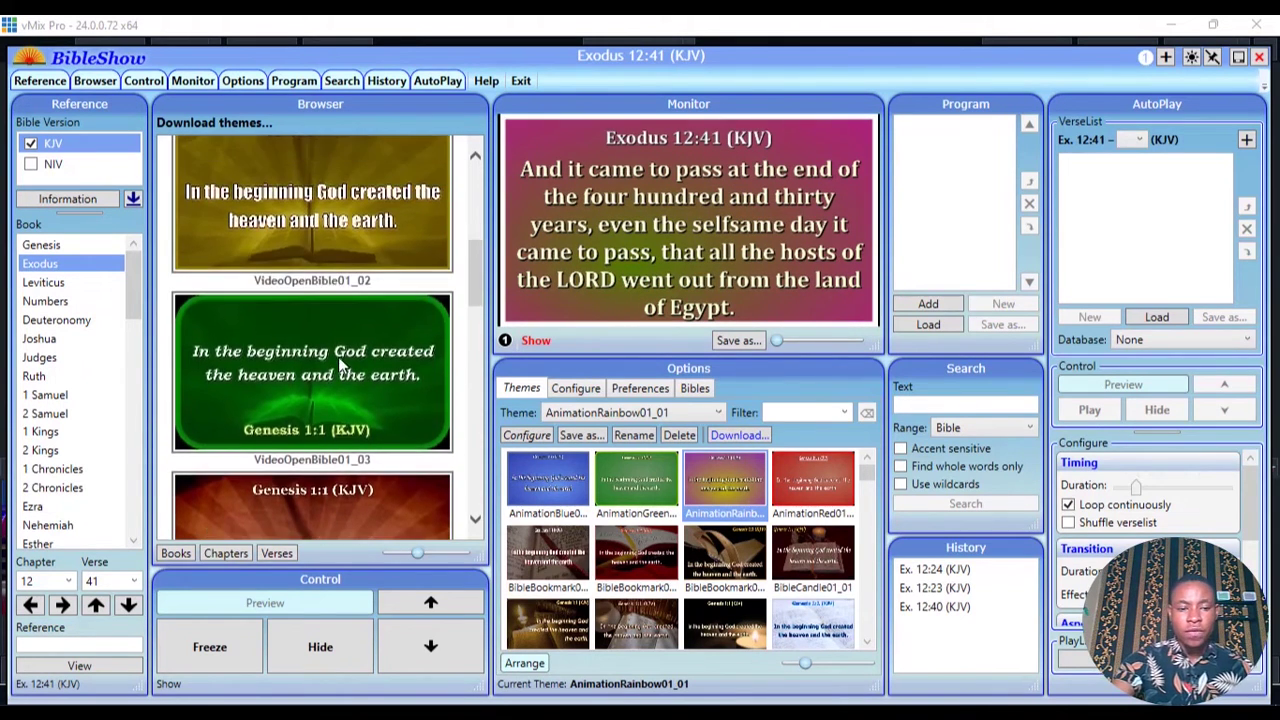
scroll(346, 341, "down", 10)
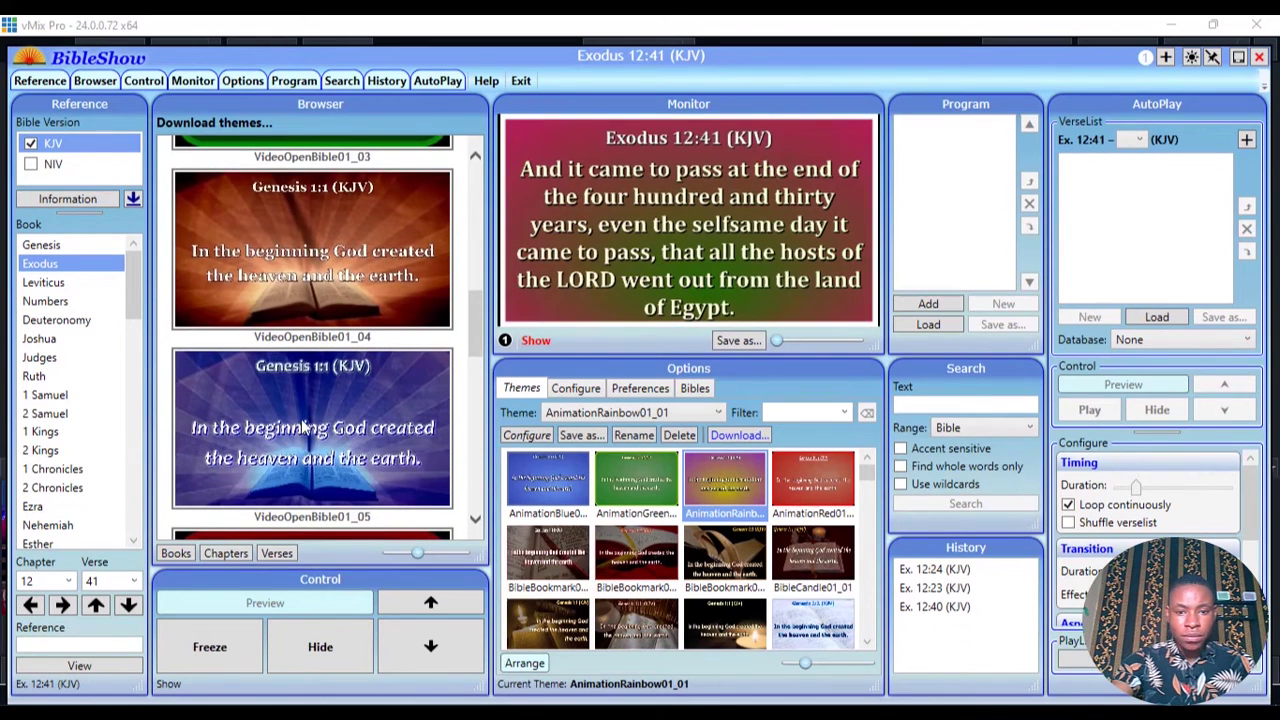
scroll(352, 422, "up", 10)
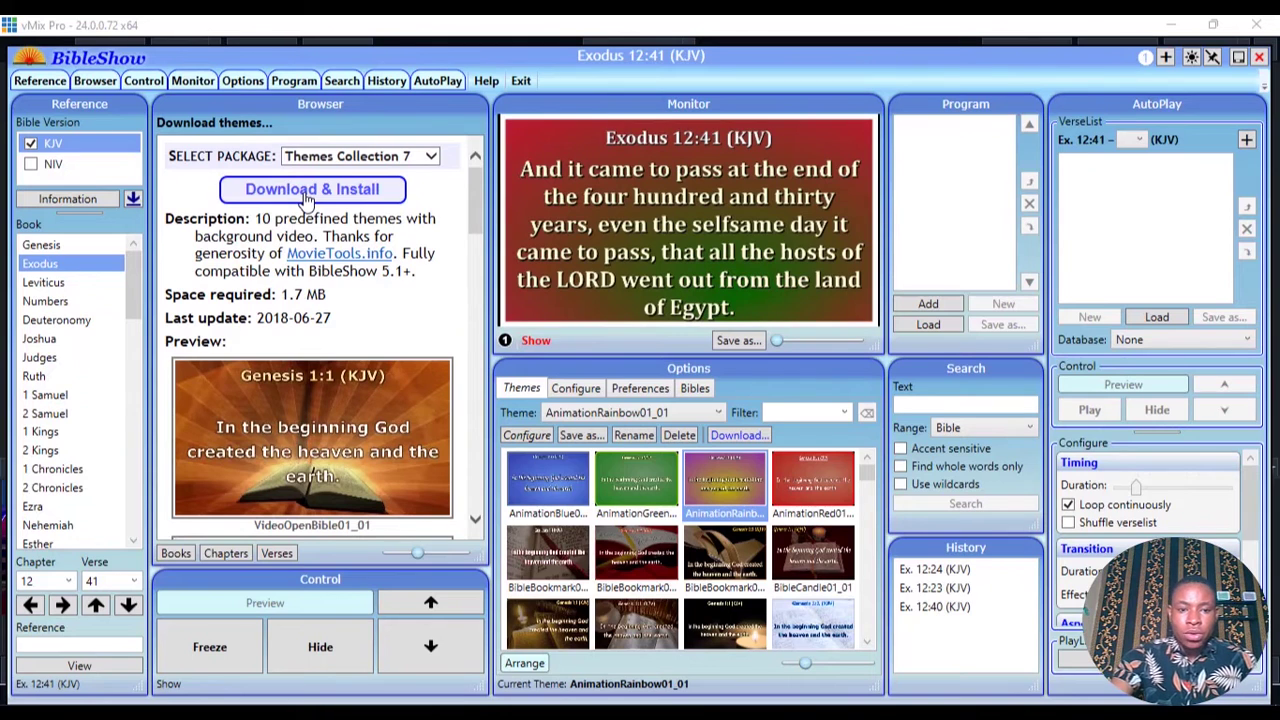
left_click(360, 158)
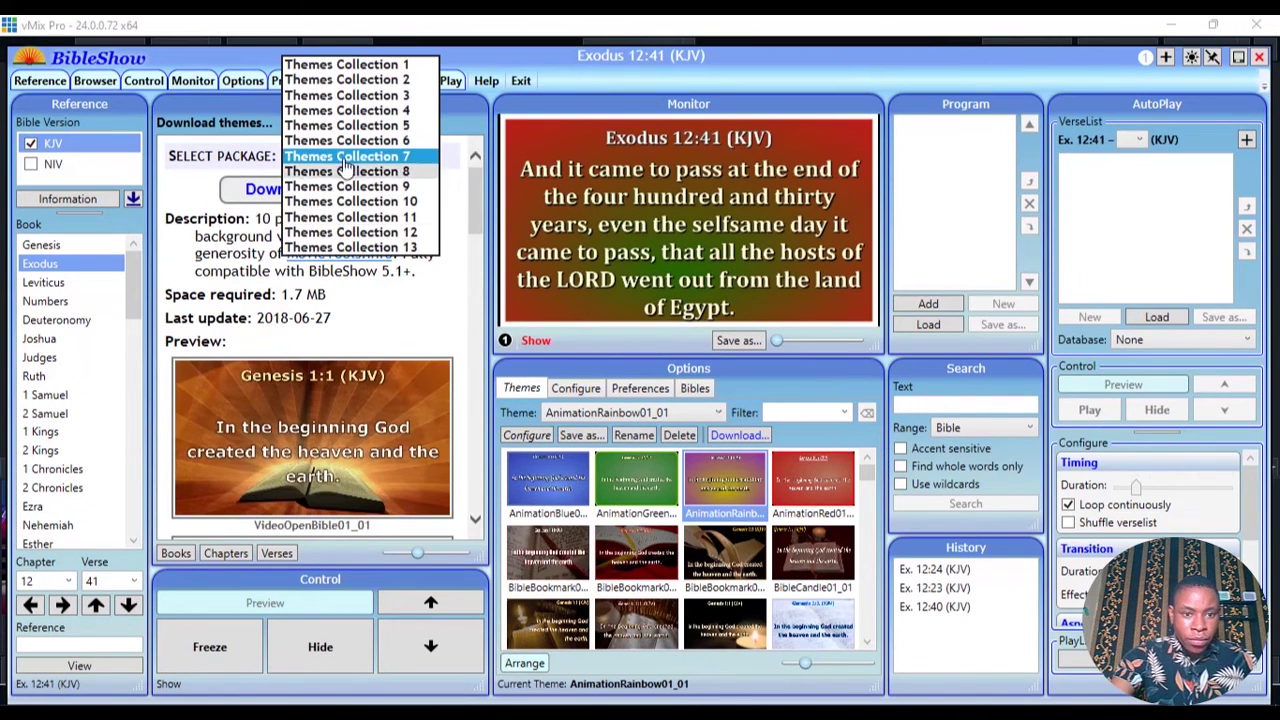
left_click(350, 65)
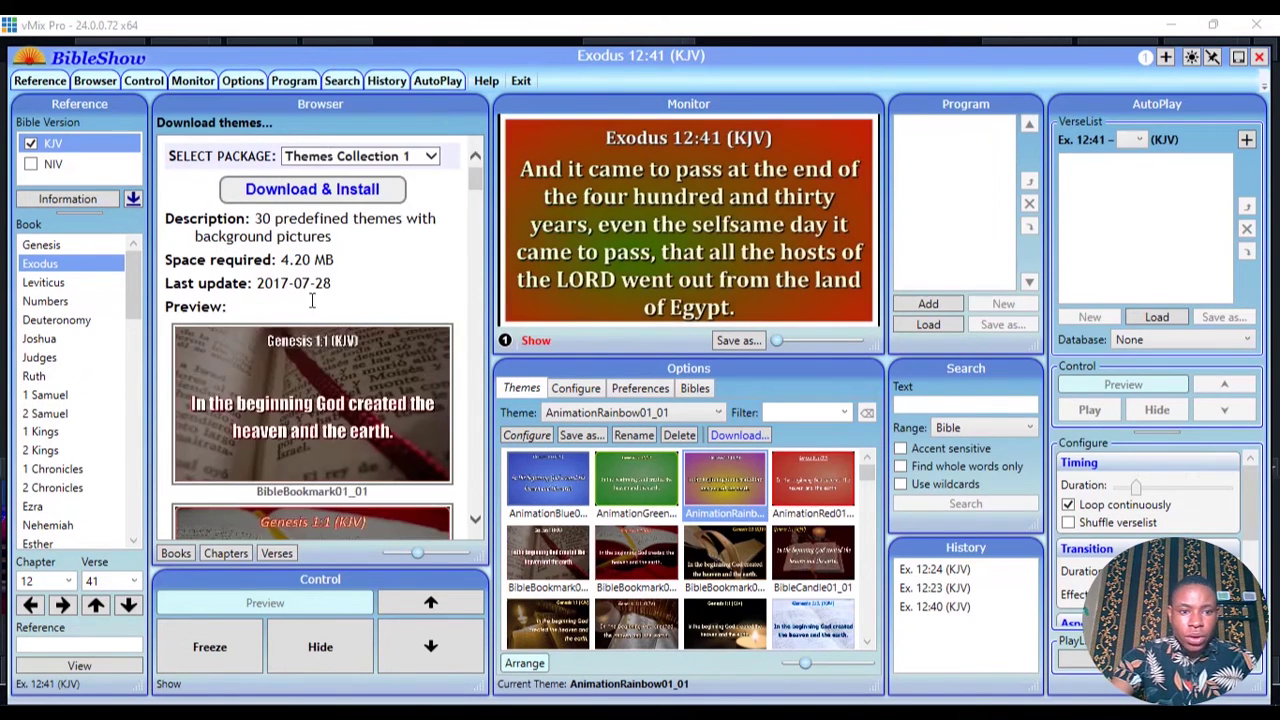
Step: Open Exodus chapter 30 and put verses 24 and 25 live
left_click(54, 268)
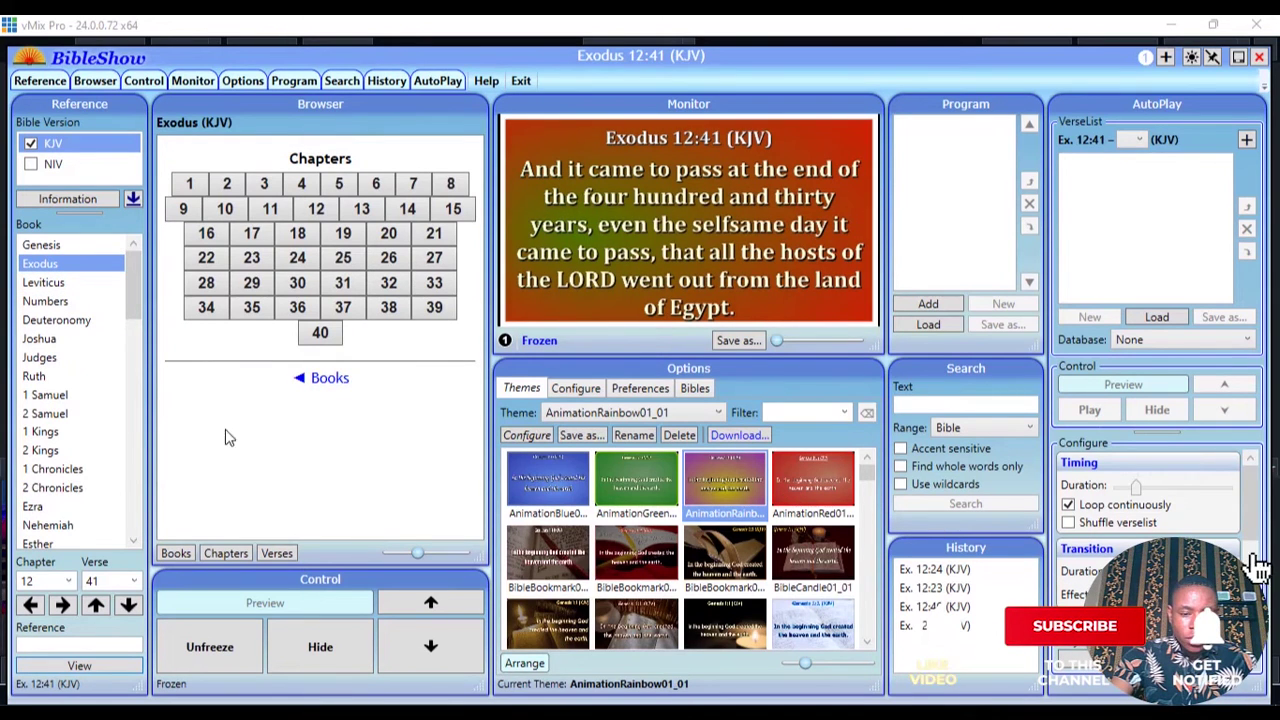
left_click(297, 283)
left_click(297, 283)
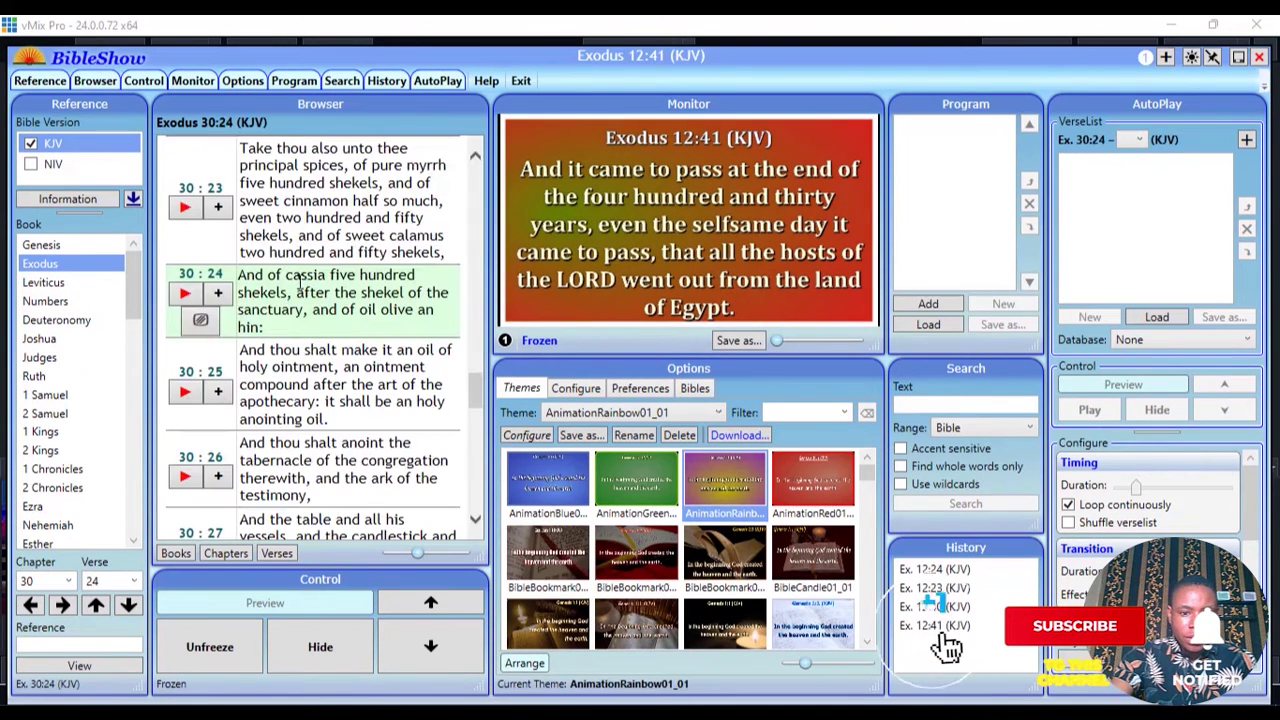
left_click(197, 293)
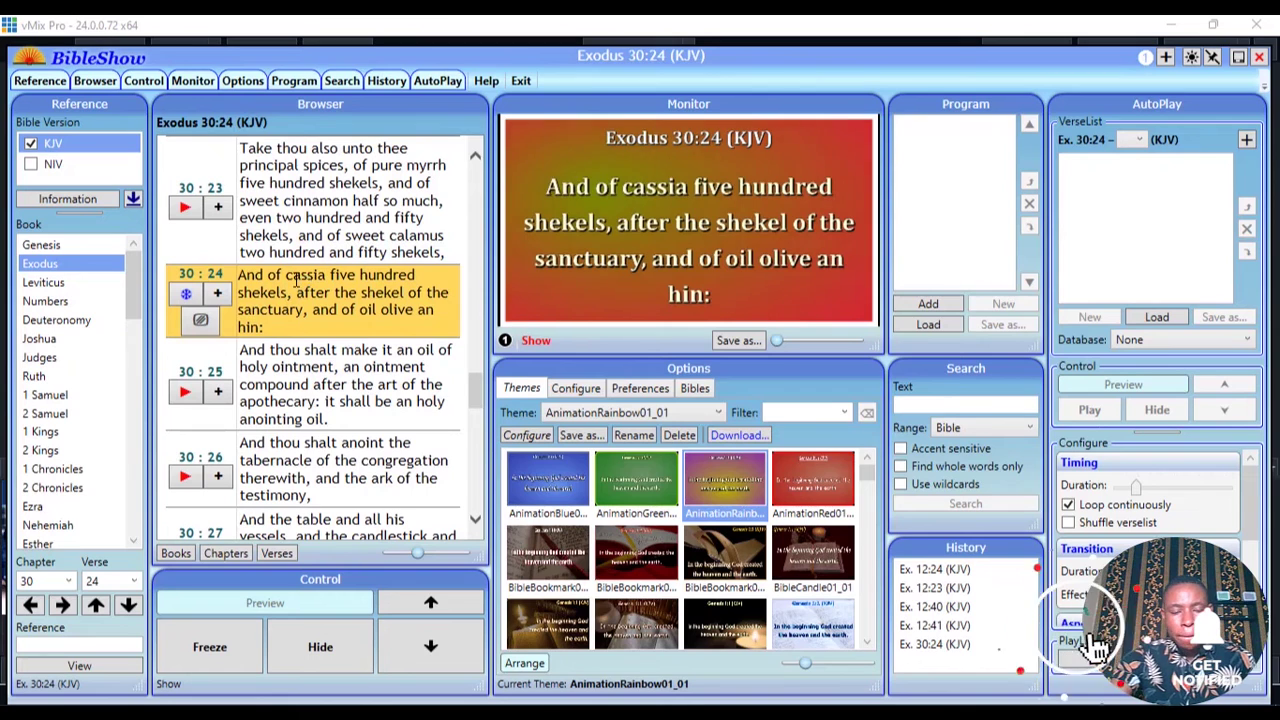
left_click(185, 394)
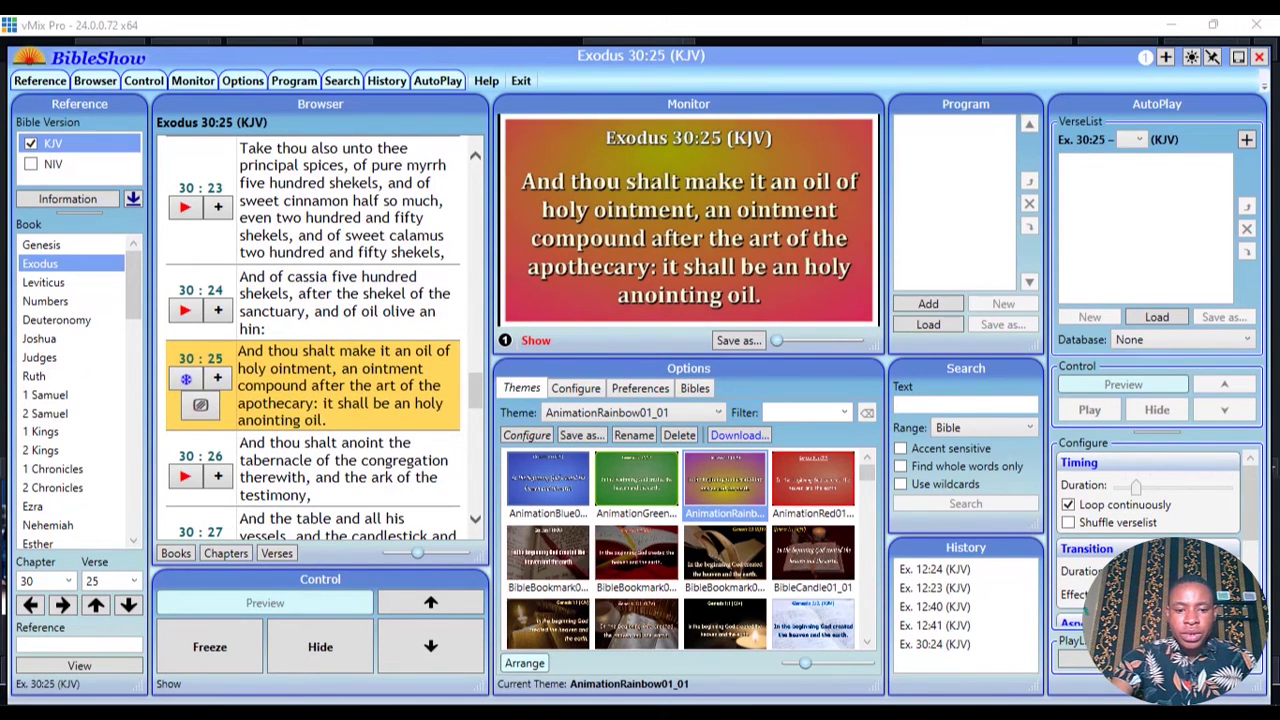
Step: Add the BibleShowNDI source as a new NDI input, then bring up input 2's settings
key("alt+Tab")
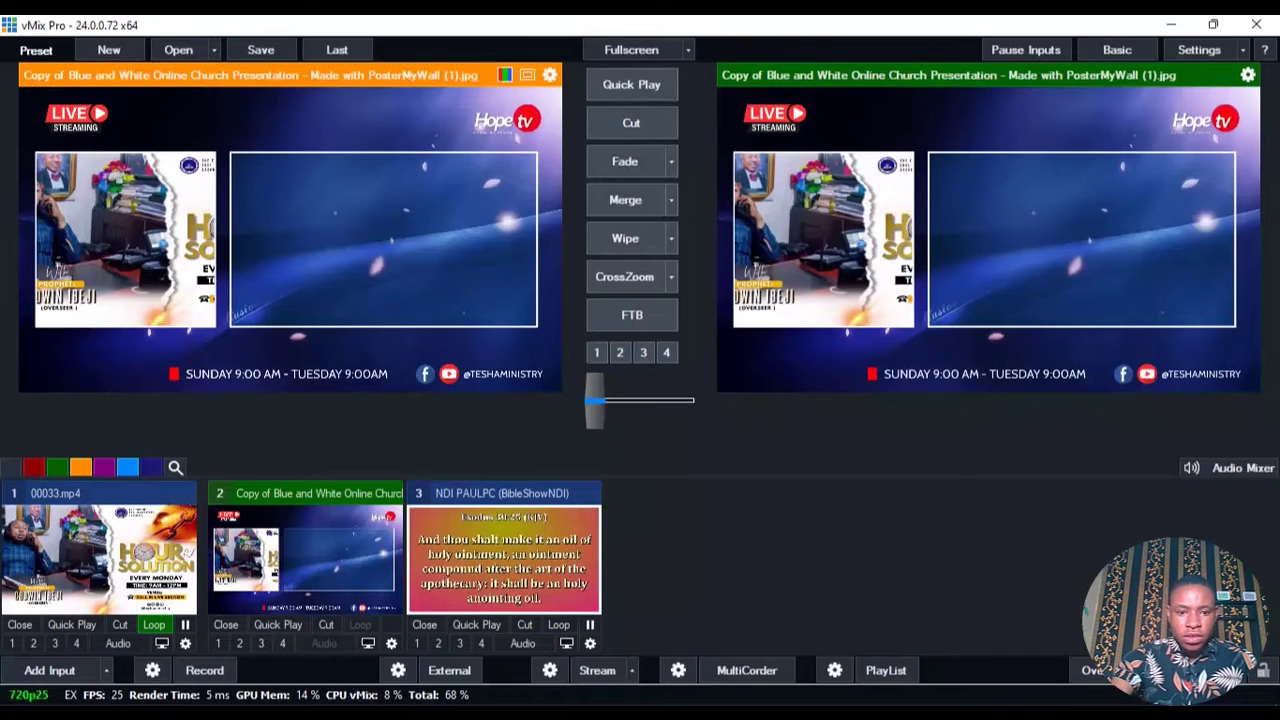
left_click(424, 553)
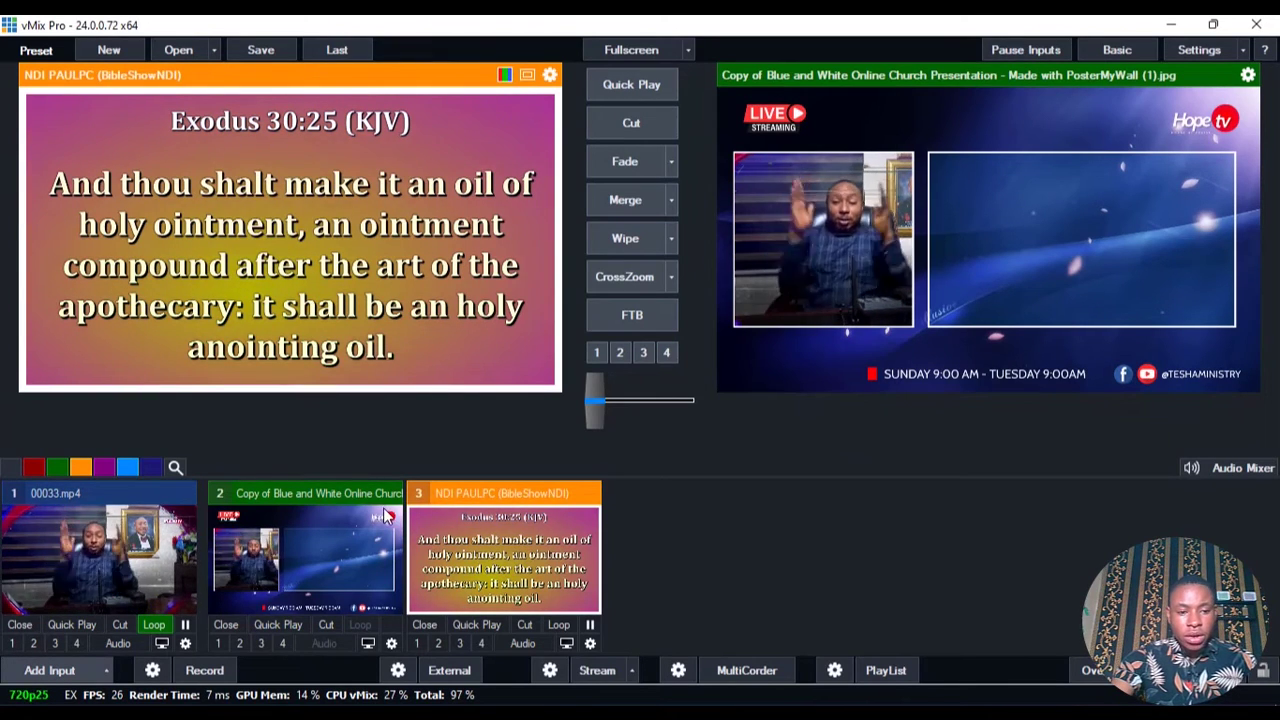
left_click(30, 677)
left_click(212, 192)
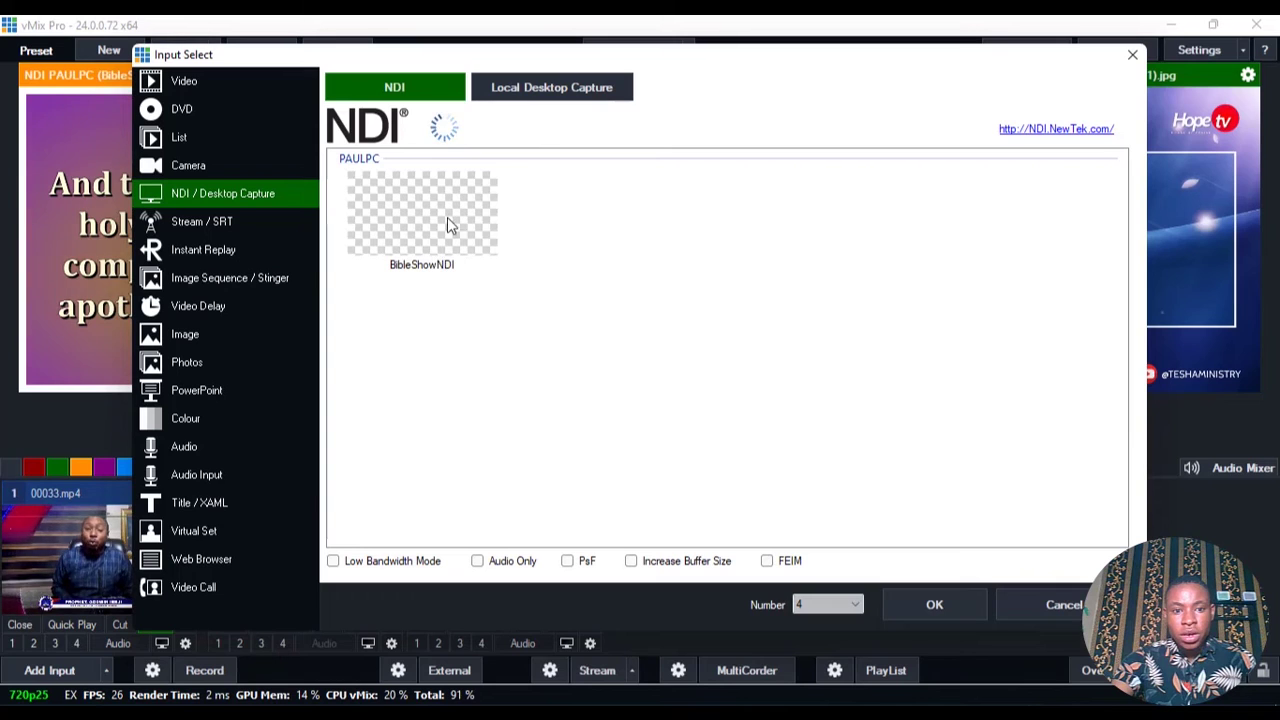
left_click(455, 258)
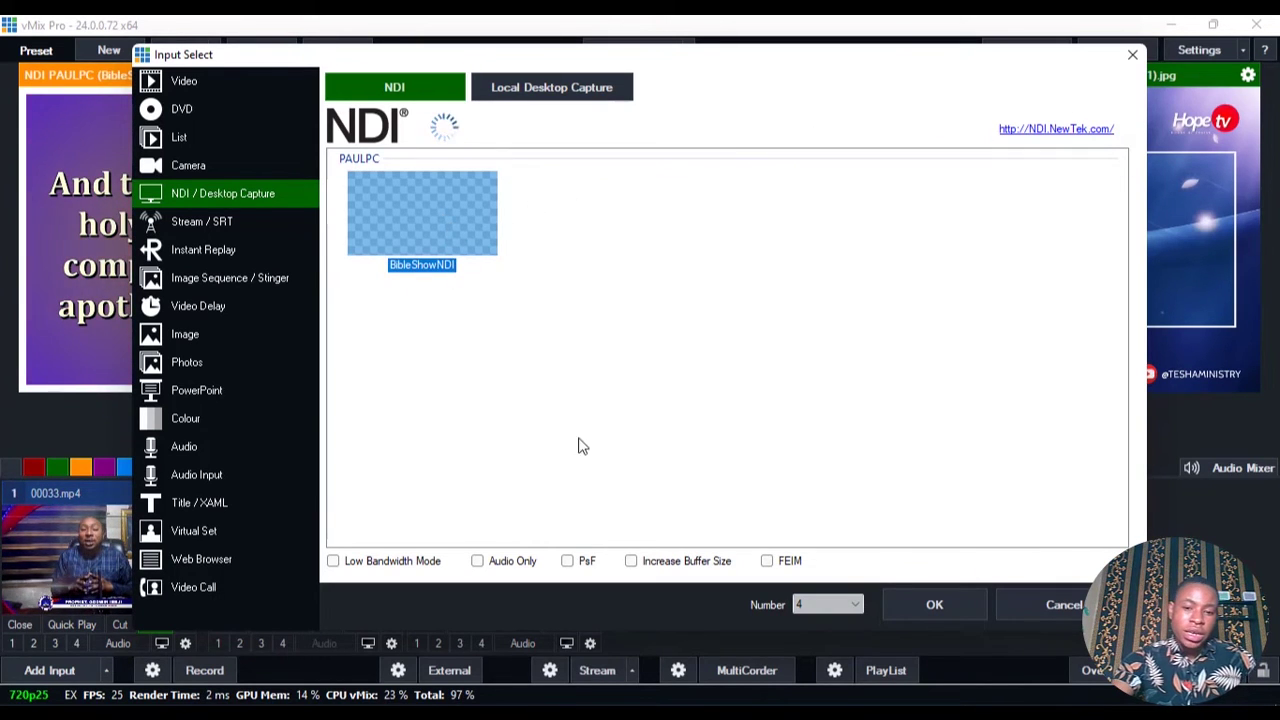
left_click(1129, 56)
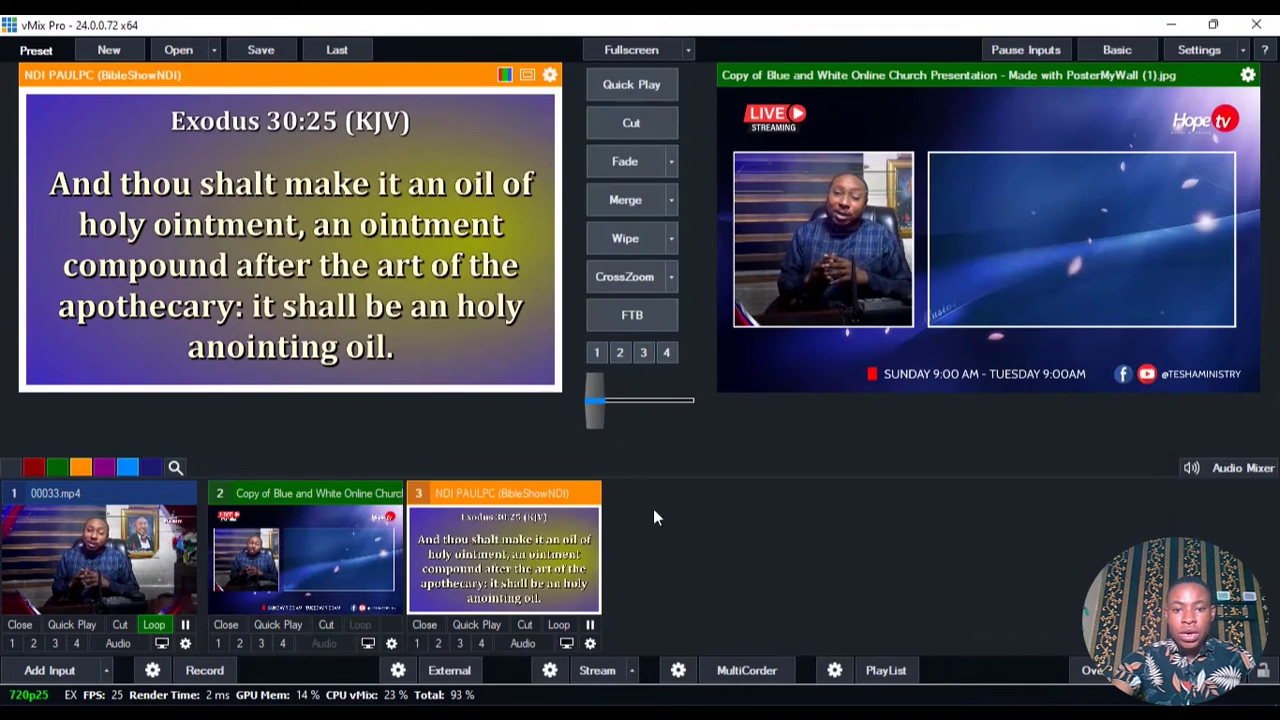
right_click(321, 547)
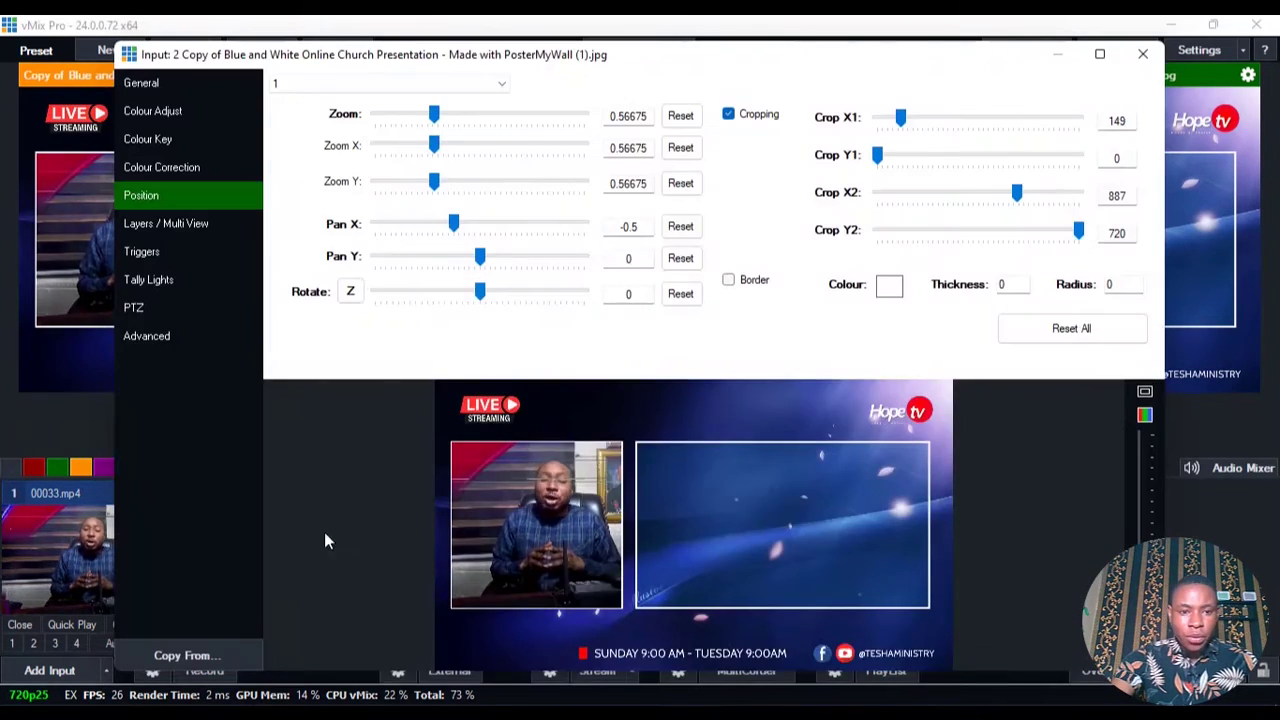
Step: Assign layer 2 of the church overlay to the 3 NDI PAULPC (BibleShowNDI) feed
left_click(185, 226)
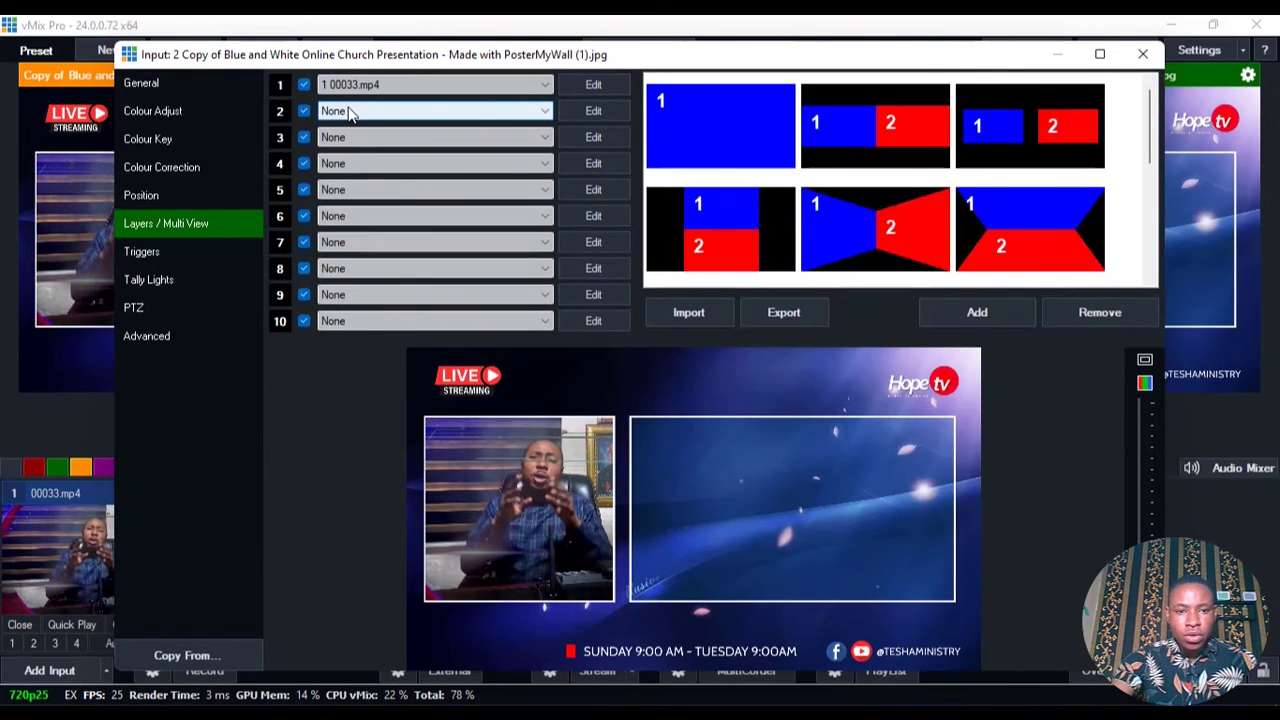
left_click(343, 113)
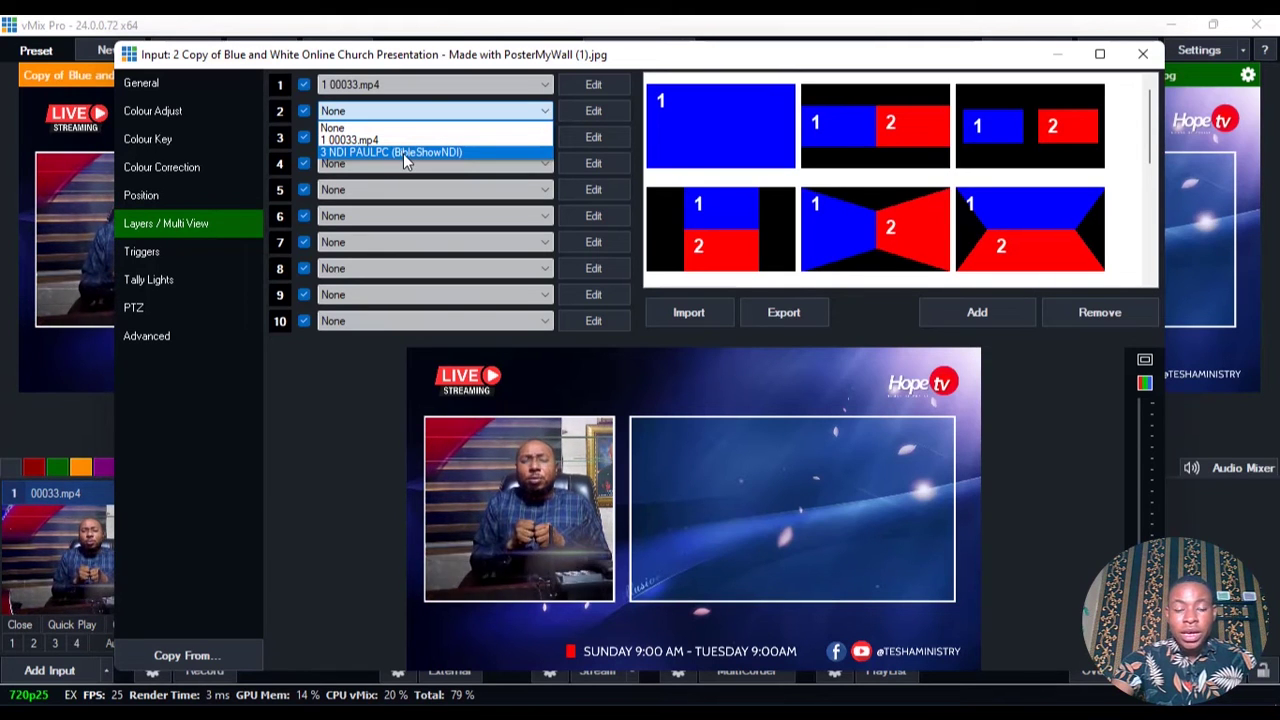
left_click(403, 153)
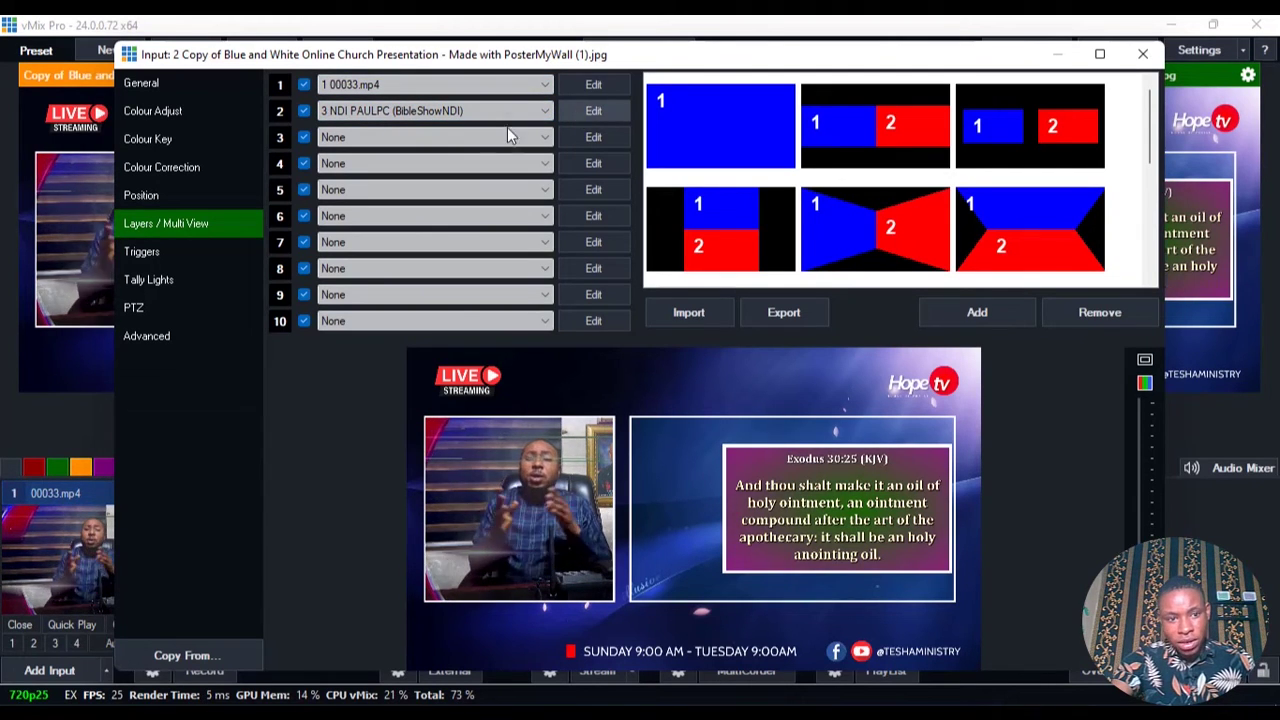
Step: Select layer 2 on the Position page for positioning
left_click(196, 195)
left_click(290, 86)
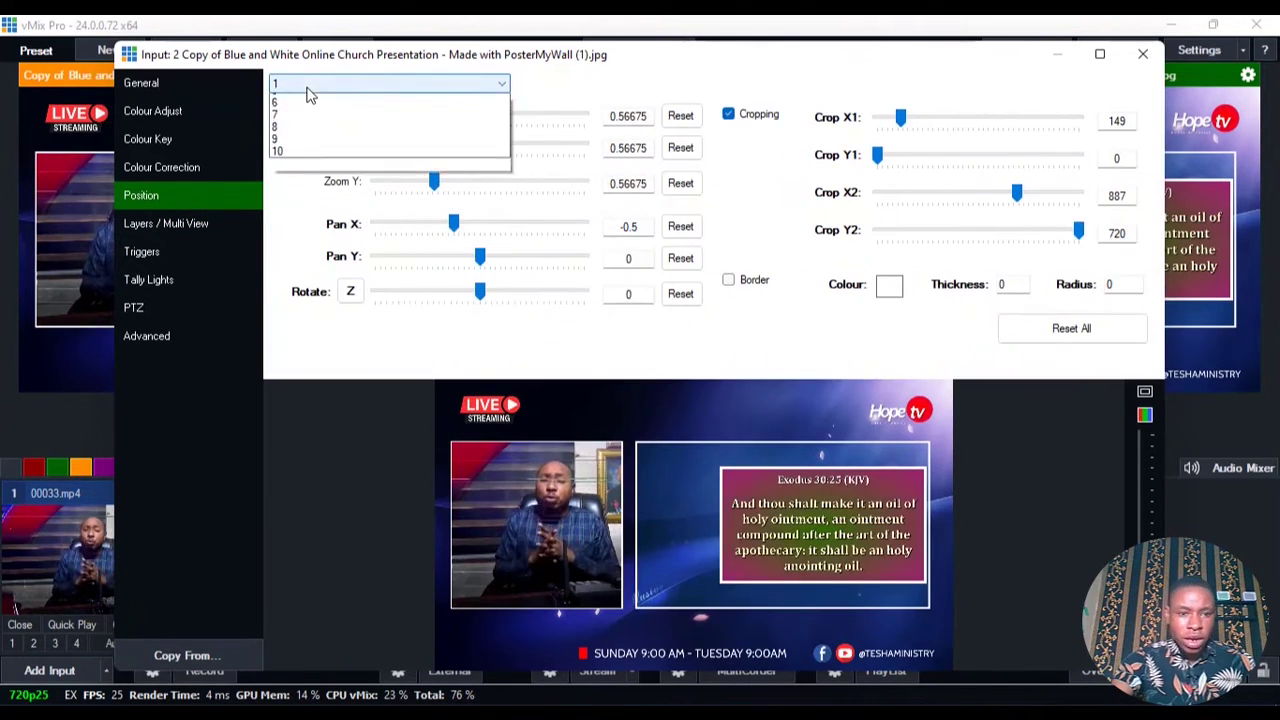
left_click(287, 128)
Step: Move the input settings window aside and maximize it
left_click_drag(390, 58, 305, 73)
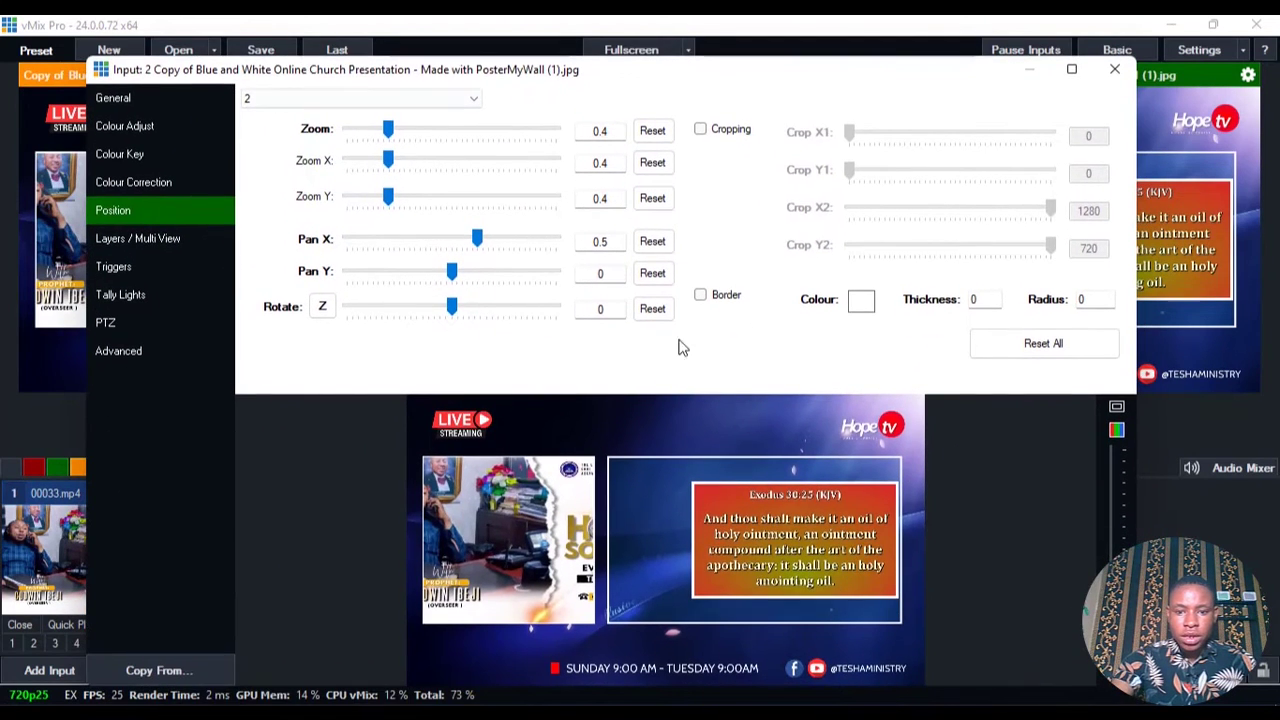
left_click(699, 489)
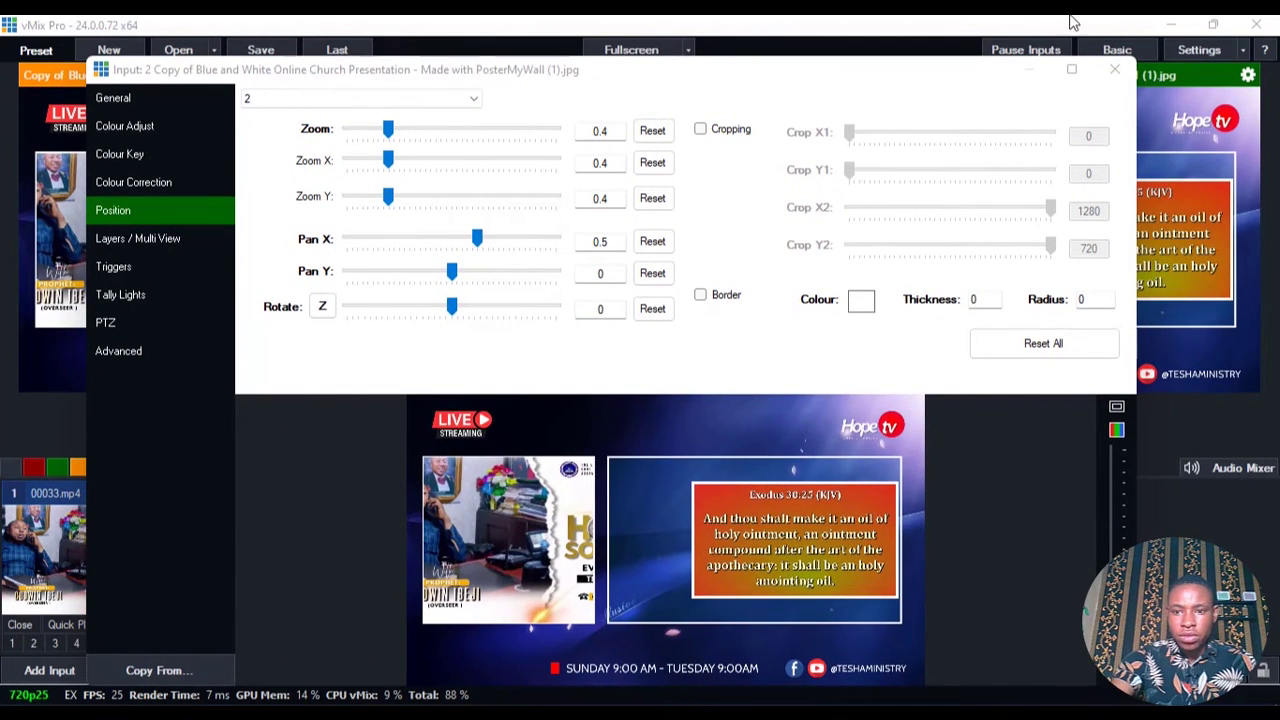
left_click(1071, 73)
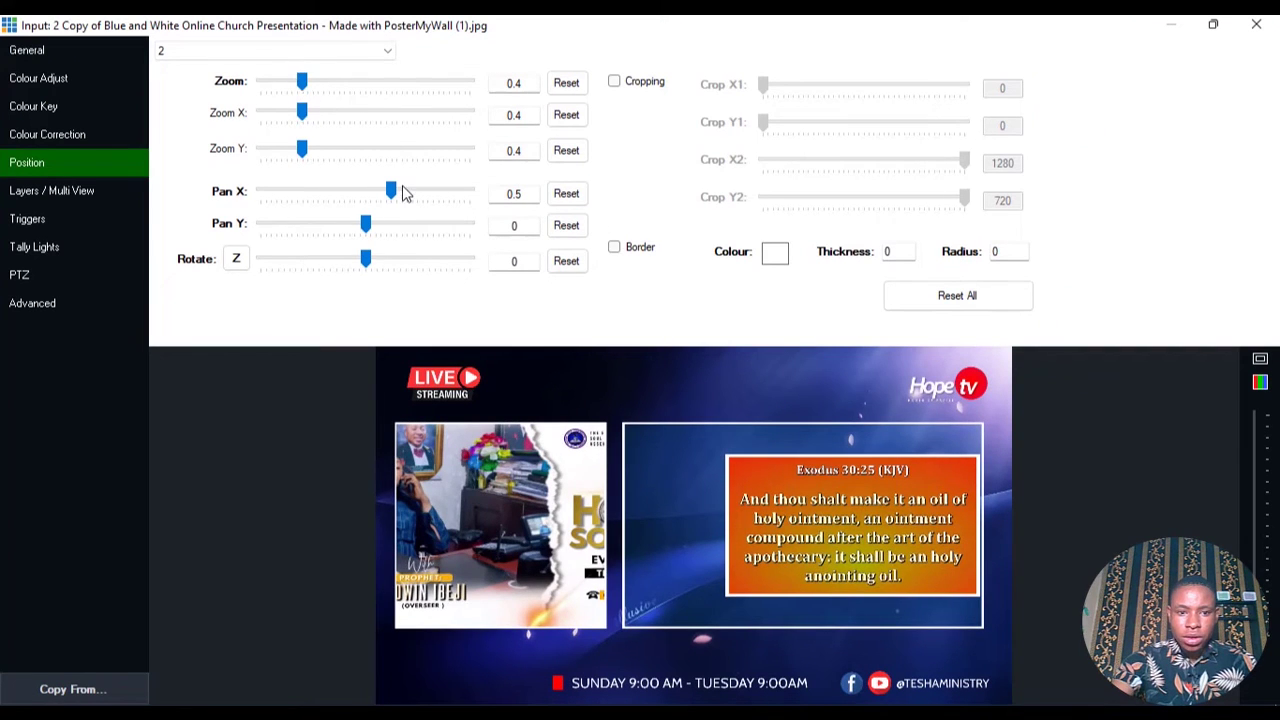
Step: Set the scripture layer to about 0.575 zoom and 0.35 Pan X to fill the right frame
left_click_drag(393, 193, 383, 190)
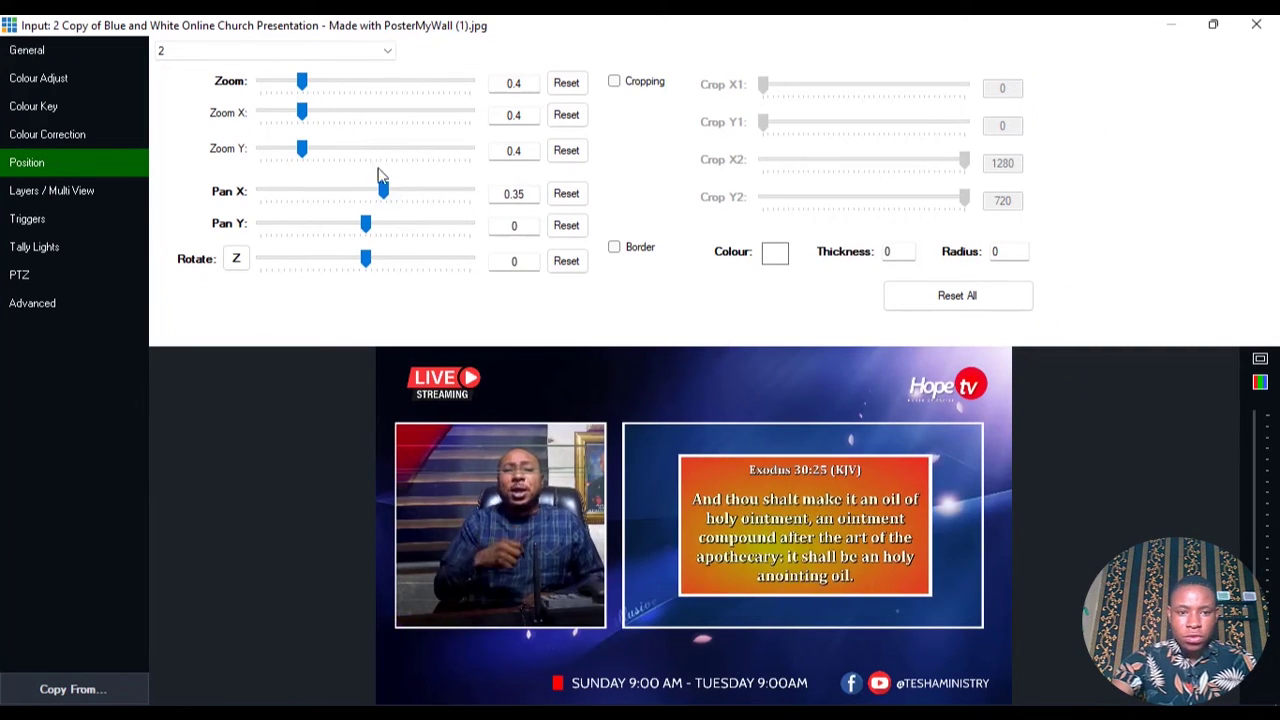
left_click_drag(302, 80, 317, 85)
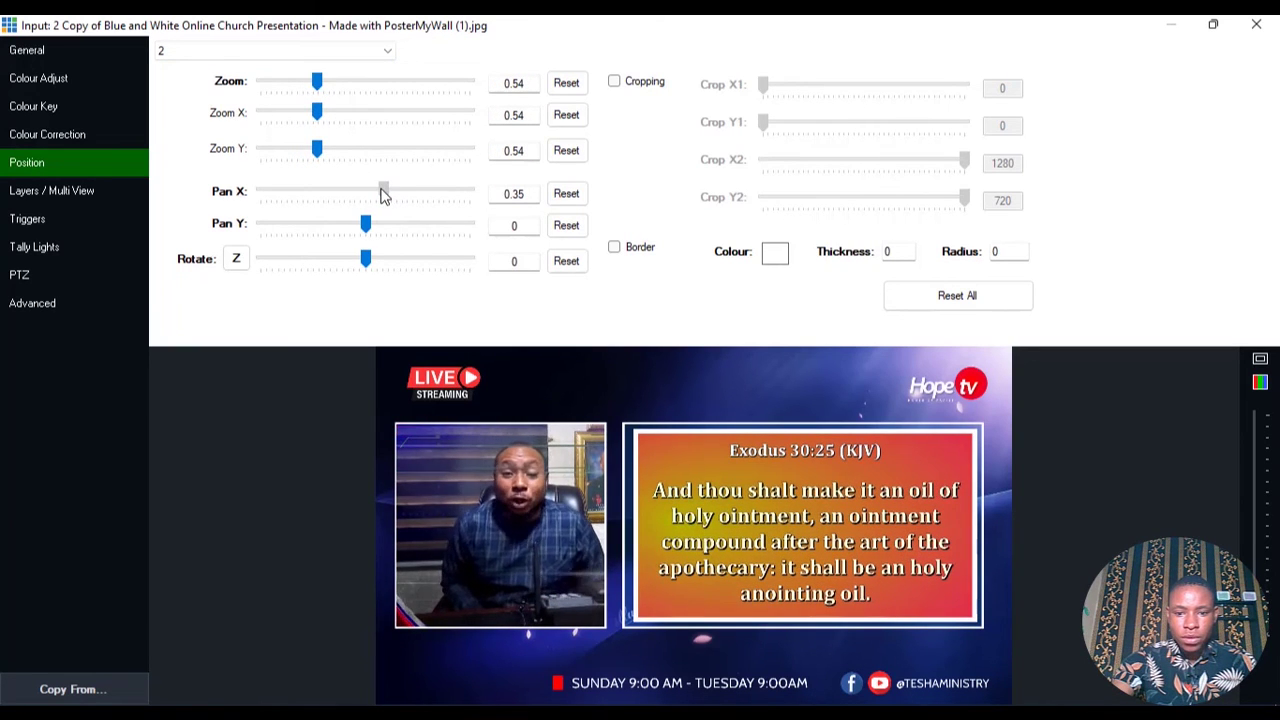
left_click_drag(381, 192, 381, 195)
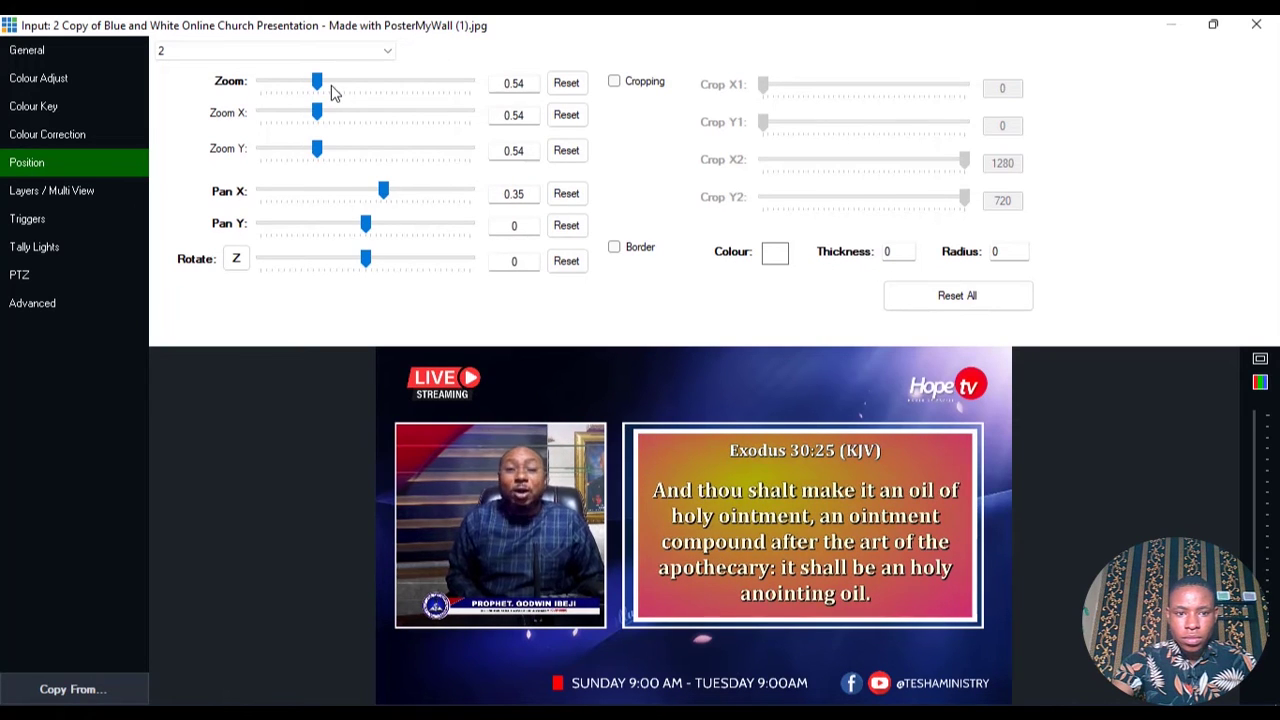
left_click_drag(323, 87, 343, 92)
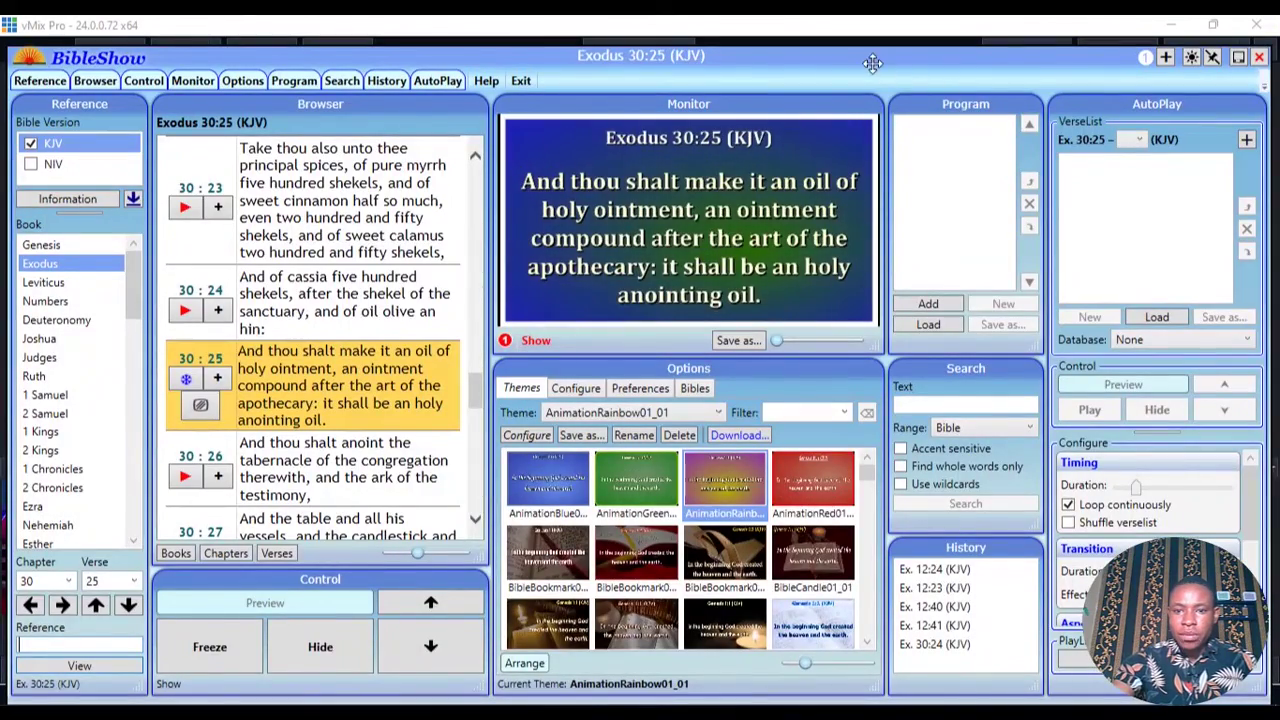
Step: Position BibleShow over vMix and send verses Exodus 30:23 and 30:25 live
left_click_drag(872, 63, 912, 463)
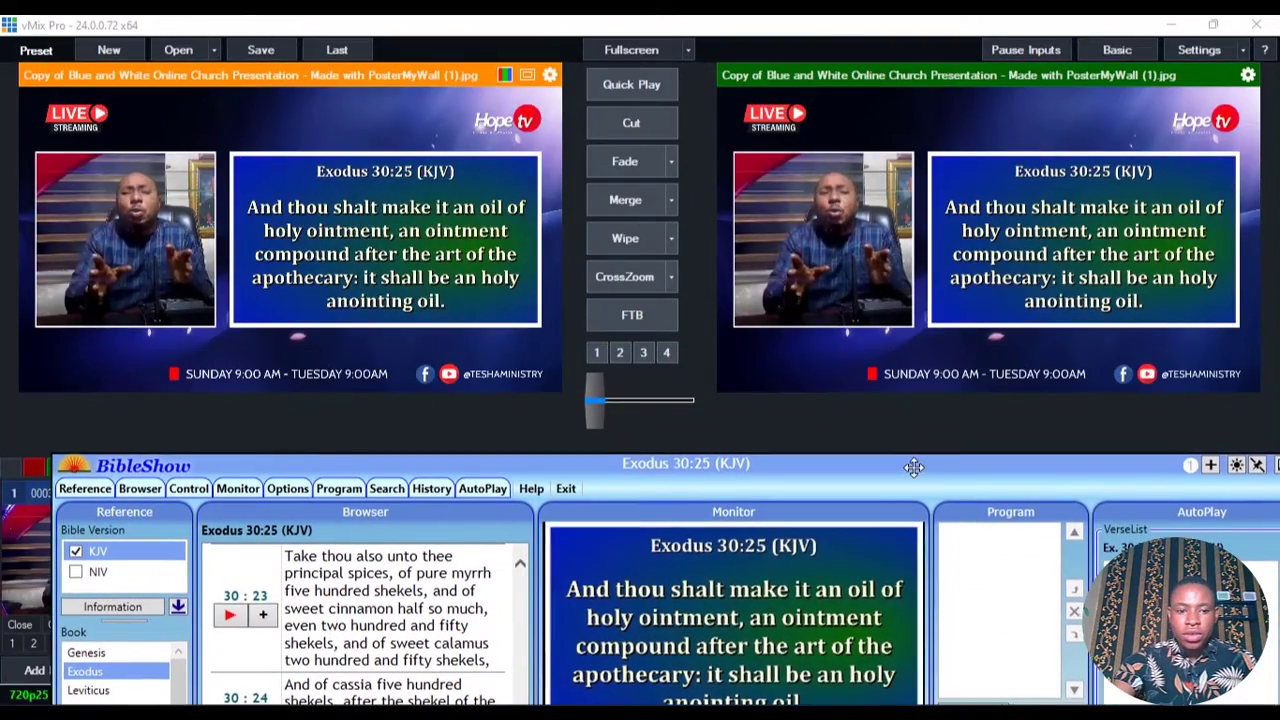
left_click(240, 617)
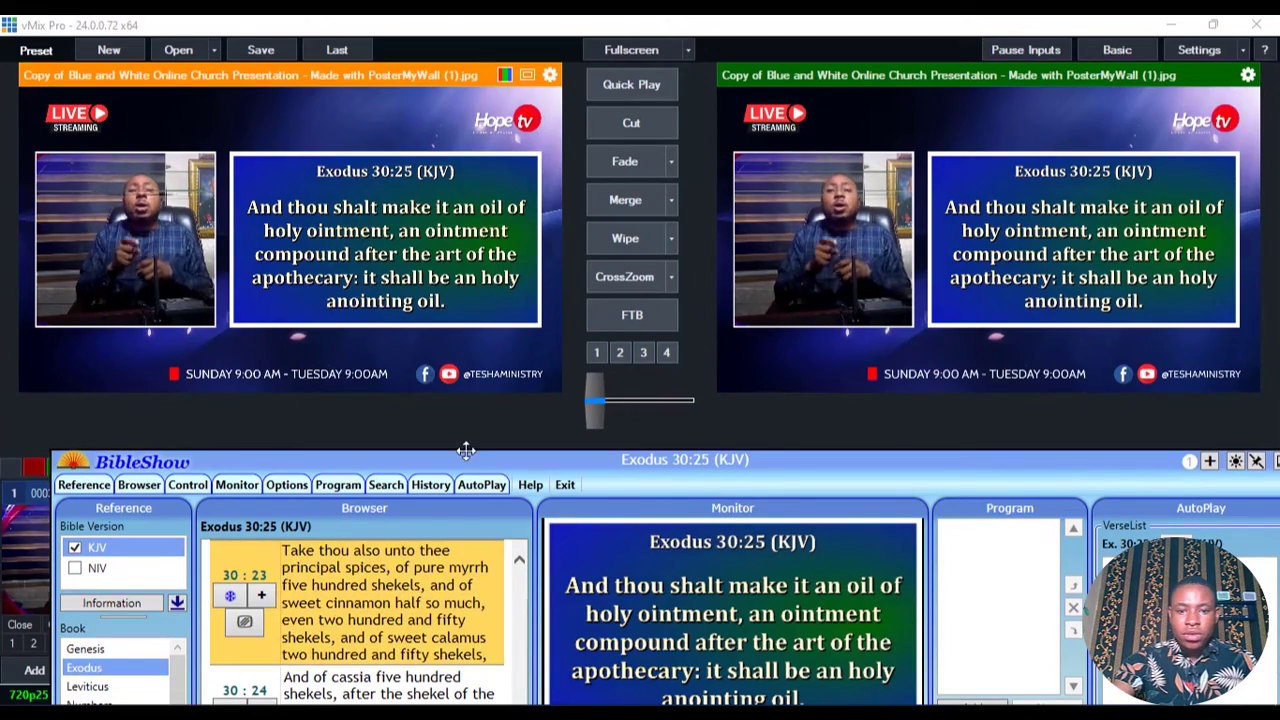
left_click_drag(462, 460, 430, 405)
scroll(328, 620, "down", 2)
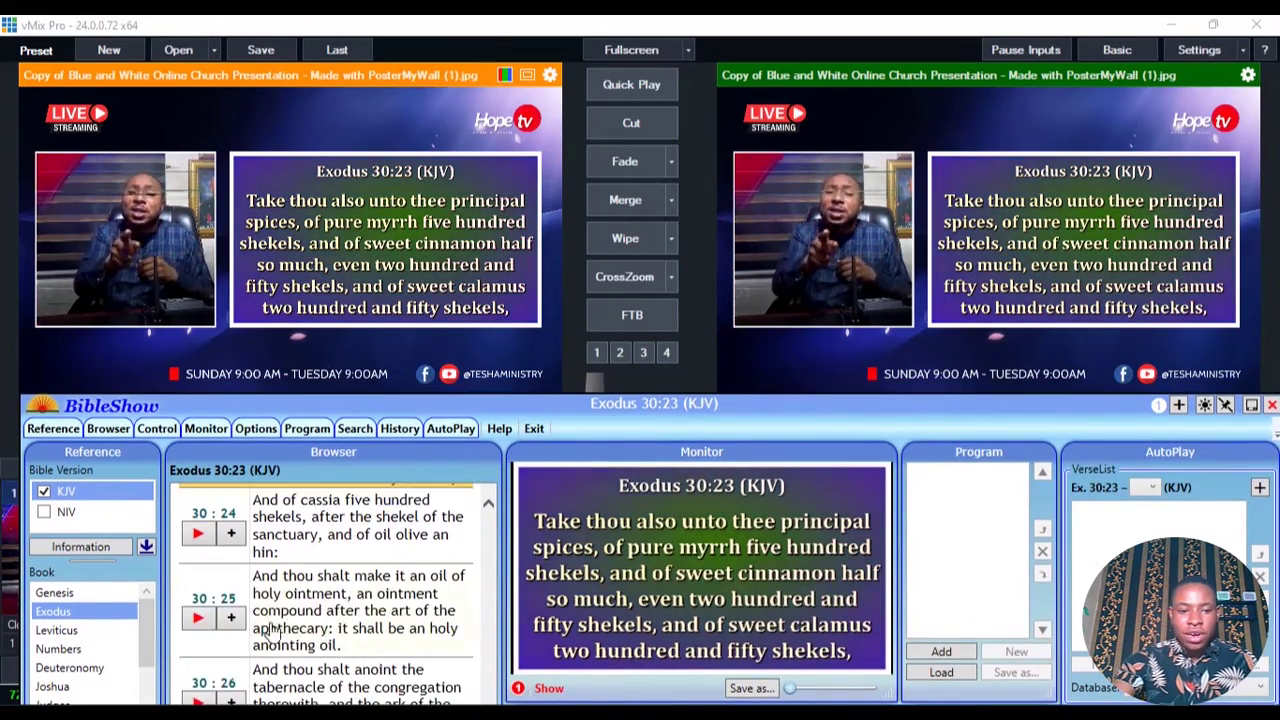
left_click(280, 608)
Step: Send verses 30:26, 30:27, 30:30, 30:29, 30:31 and 30:33 to the live output
scroll(250, 607, "down", 2)
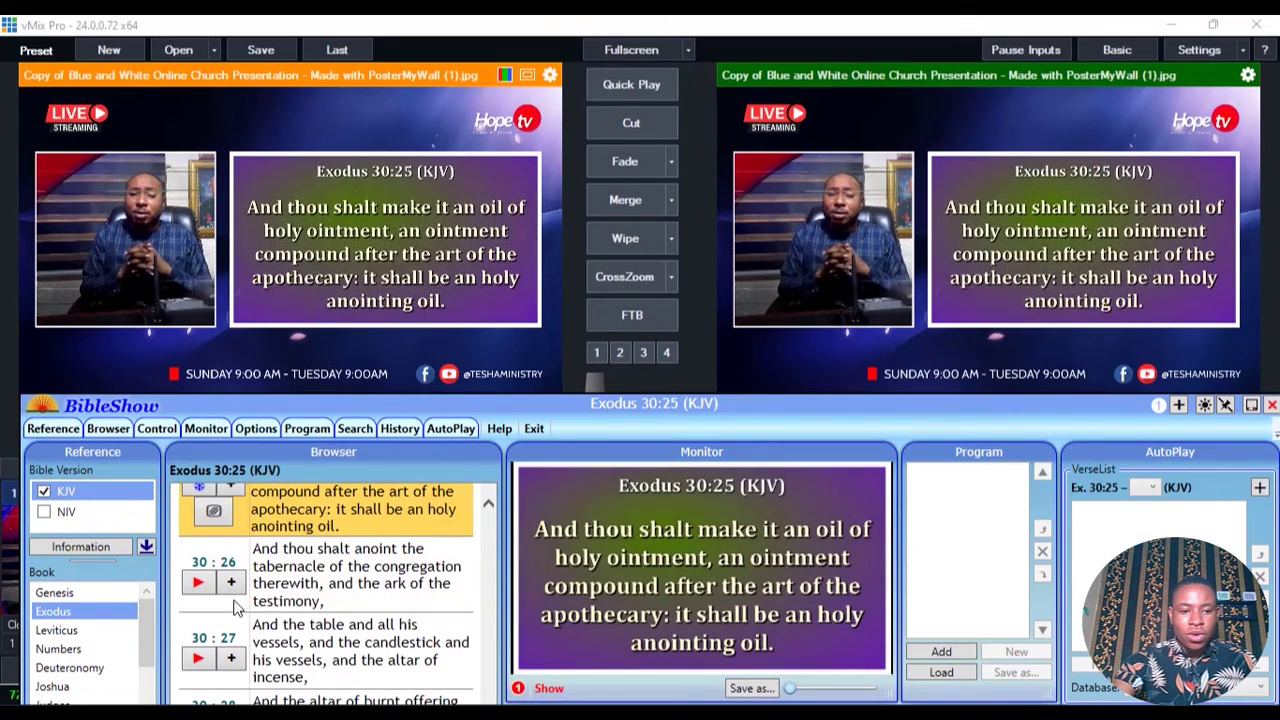
left_click(198, 583)
scroll(205, 560, "down", 2)
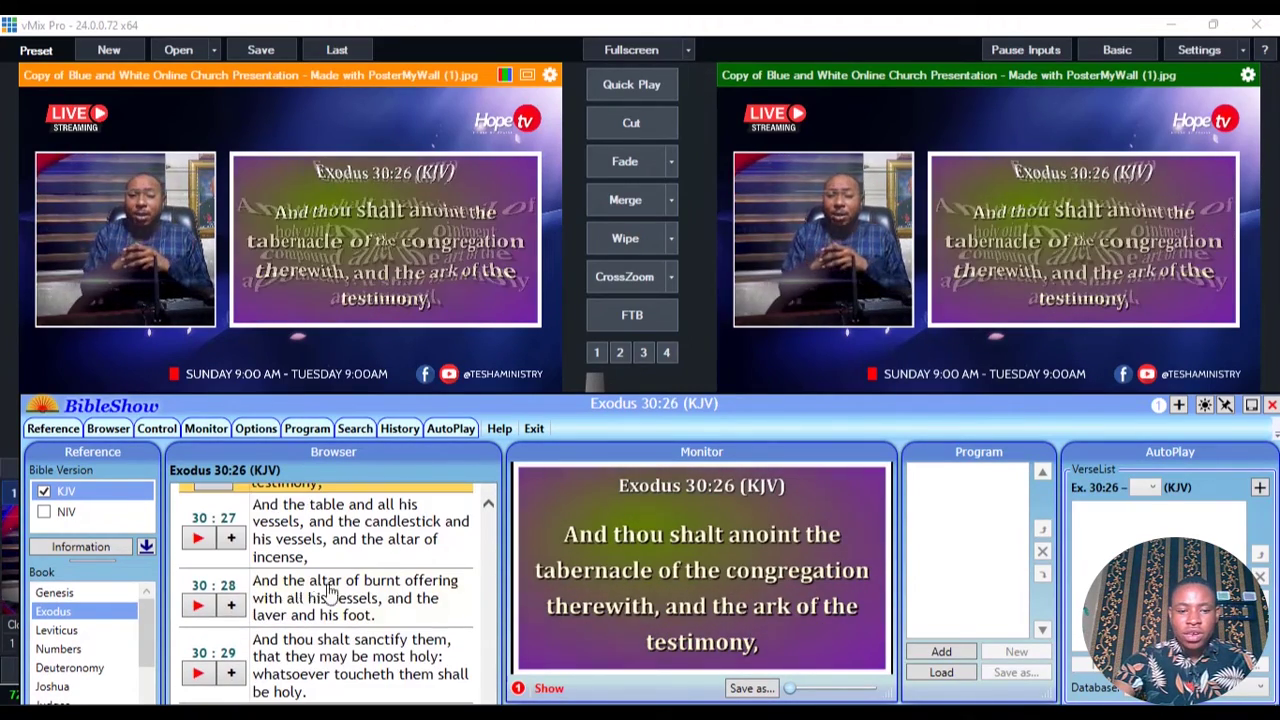
left_click(198, 538)
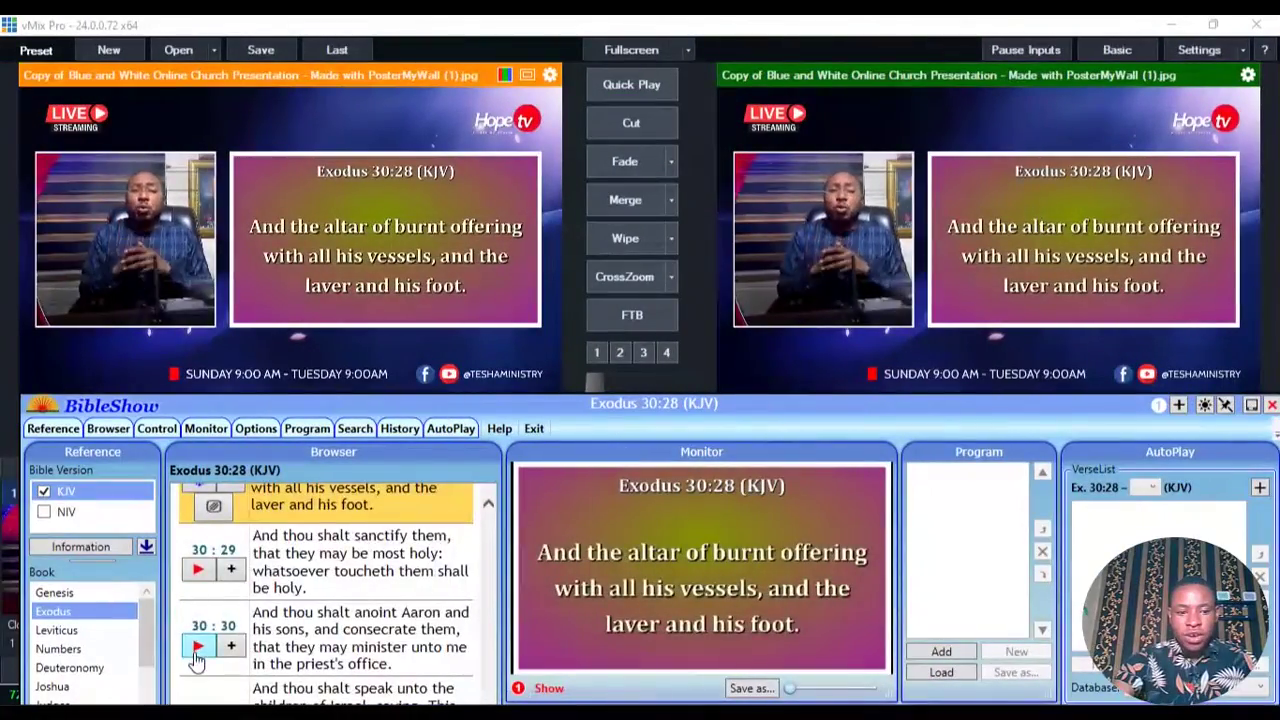
left_click(198, 646)
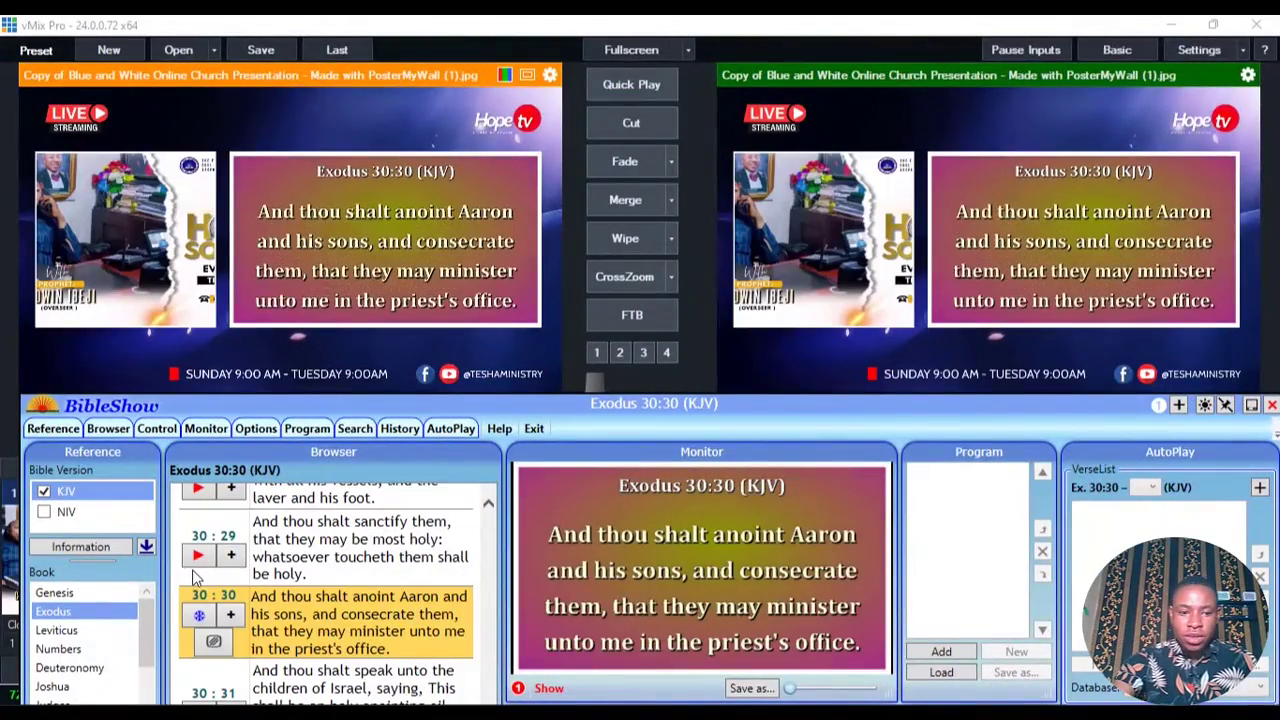
left_click(198, 555)
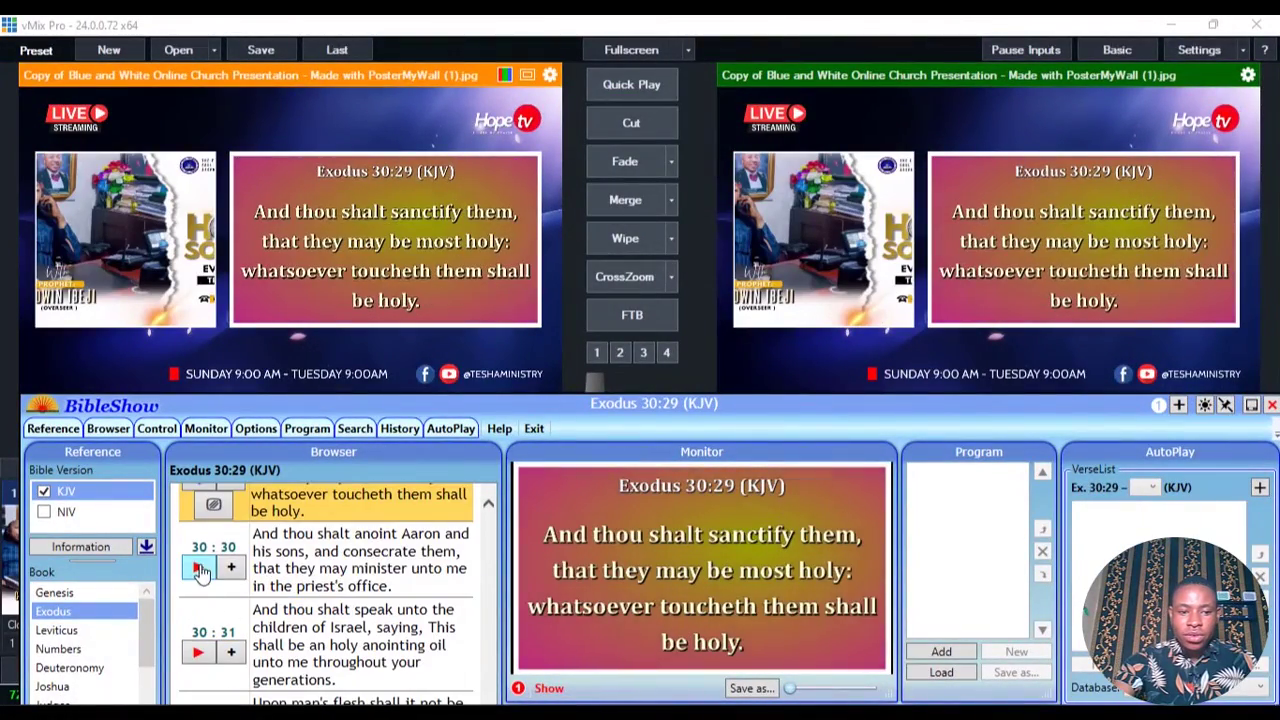
left_click(200, 656)
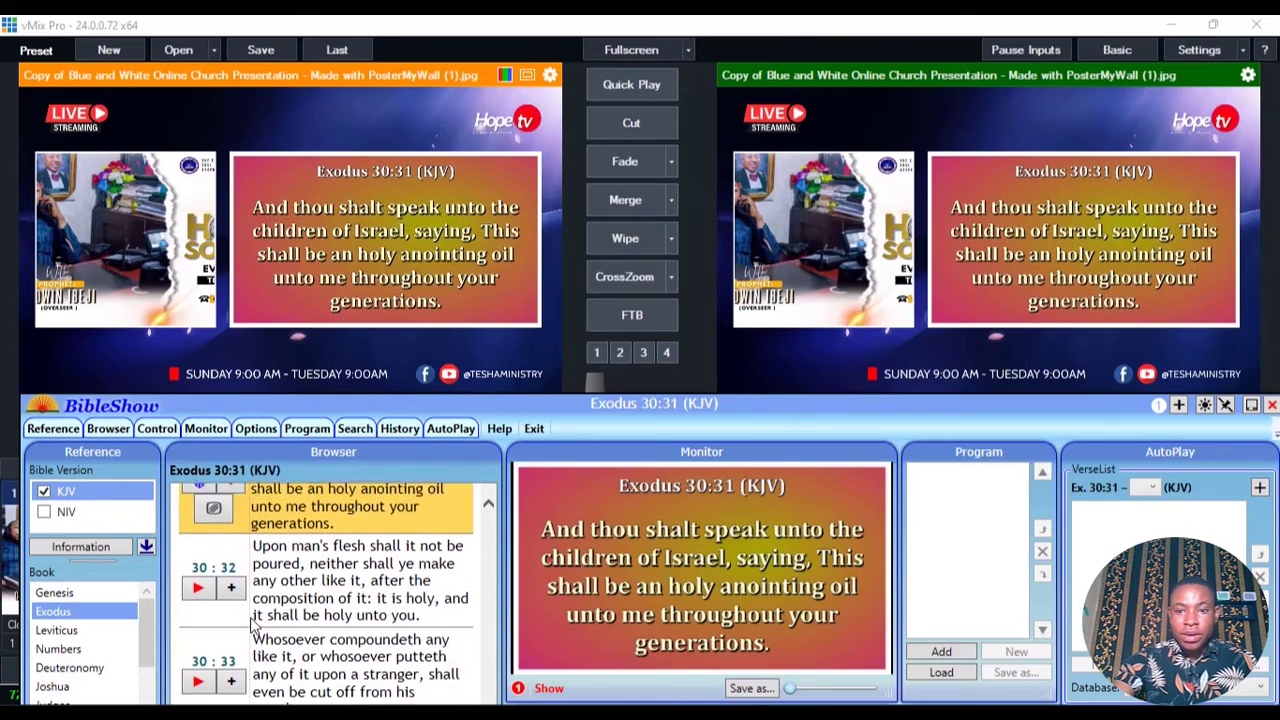
left_click(198, 665)
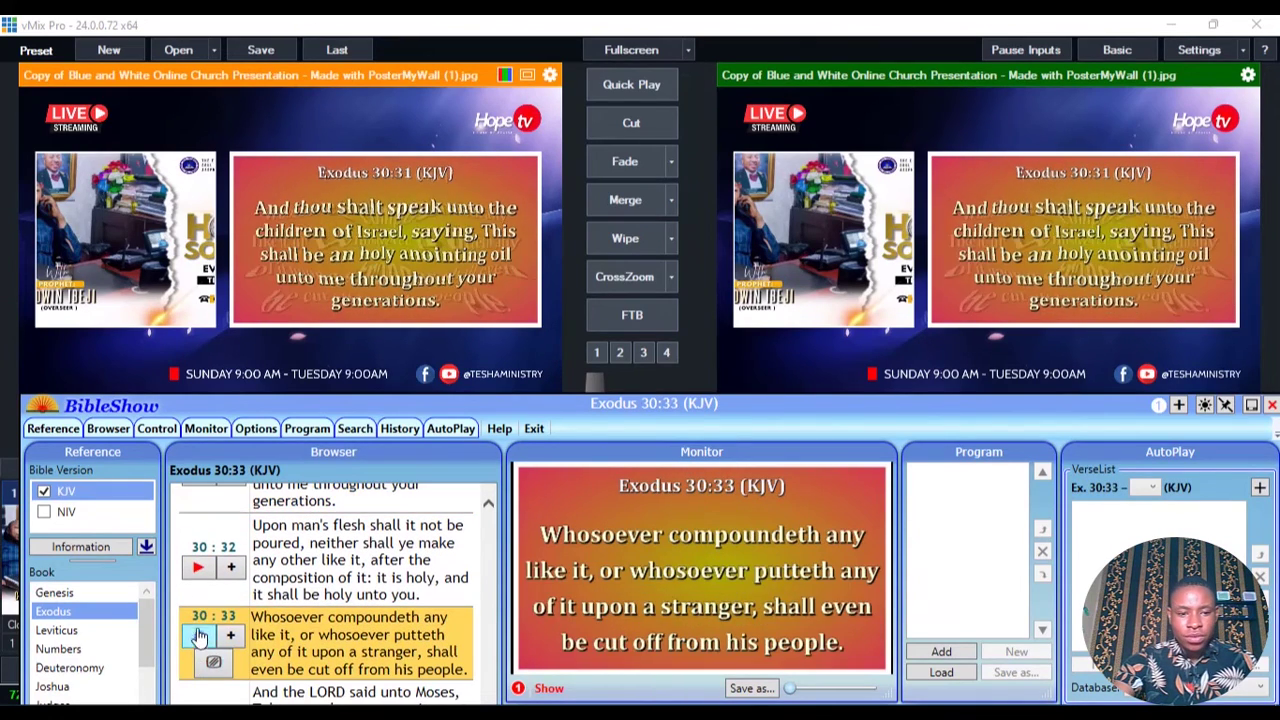